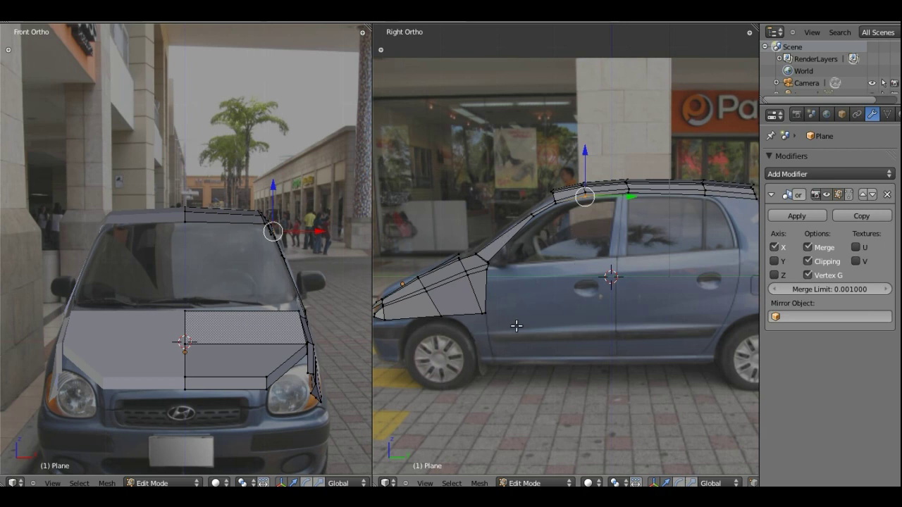
# - Orbit the mesh to check the roof and pillar in 3D, then return to the side view
pyautogui.moveTo(511, 223)
pyautogui.mouseDown(button='middle')
pyautogui.moveTo(526, 321)
pyautogui.moveTo(573, 343)
pyautogui.moveTo(614, 332)
pyautogui.moveTo(600, 342)
pyautogui.moveTo(537, 305)
pyautogui.mouseUp(button='middle')
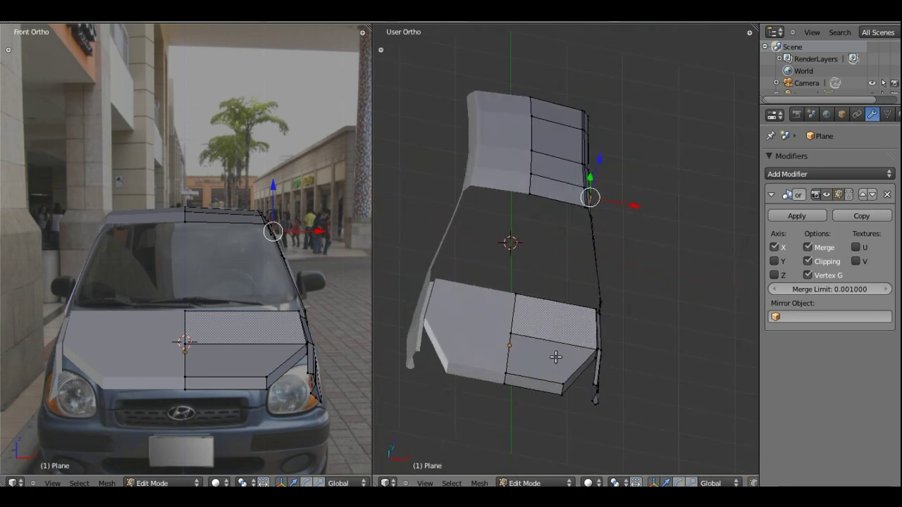
pyautogui.moveTo(556, 358); pyautogui.dragTo(494, 358, button='middle')
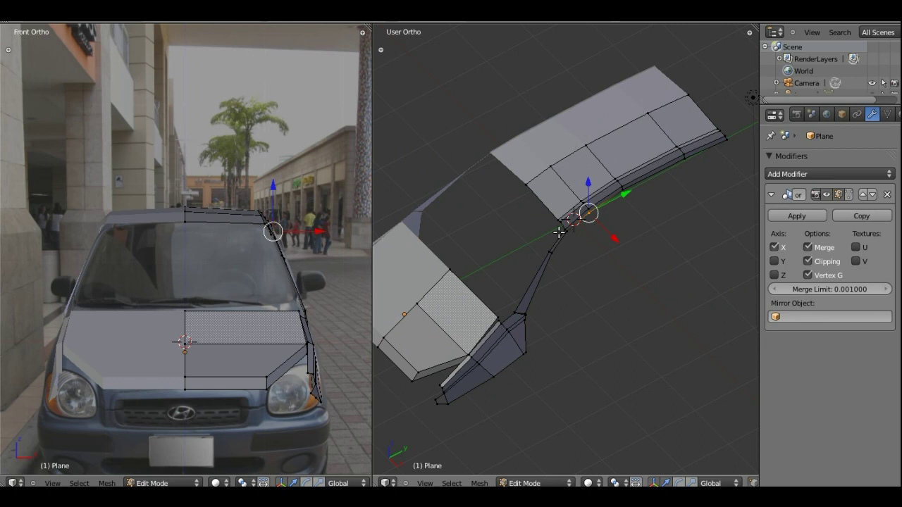
pyautogui.moveTo(684, 125); pyautogui.dragTo(590, 140, button='middle')
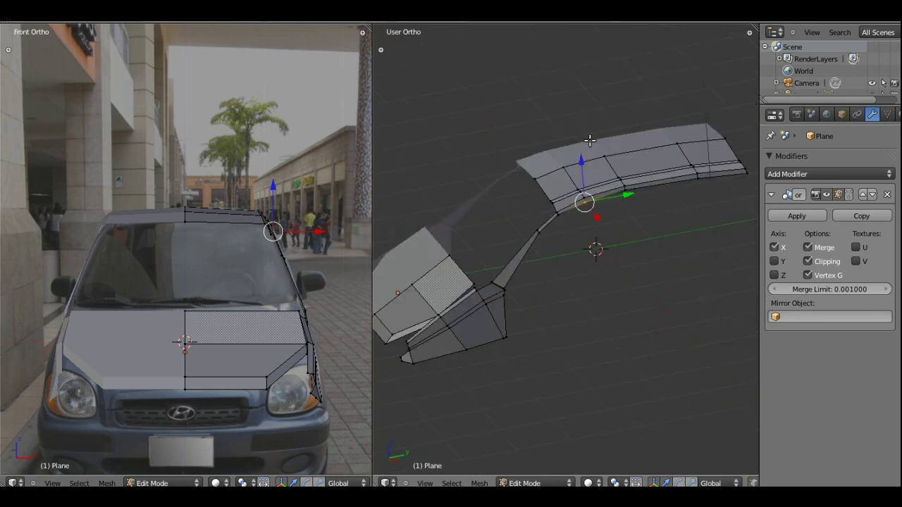
pyautogui.press('KP_3')
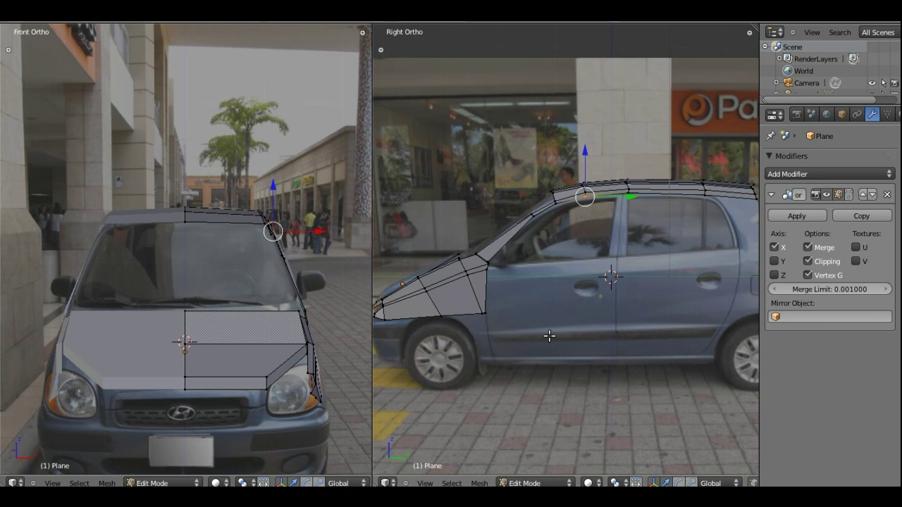
# - Pan and zoom the Right Ortho side view onto the front fender and wheel
pyautogui.keyDown('shift'); pyautogui.moveTo(661, 303); pyautogui.dragTo(586, 293, button='middle'); pyautogui.keyUp('shift')
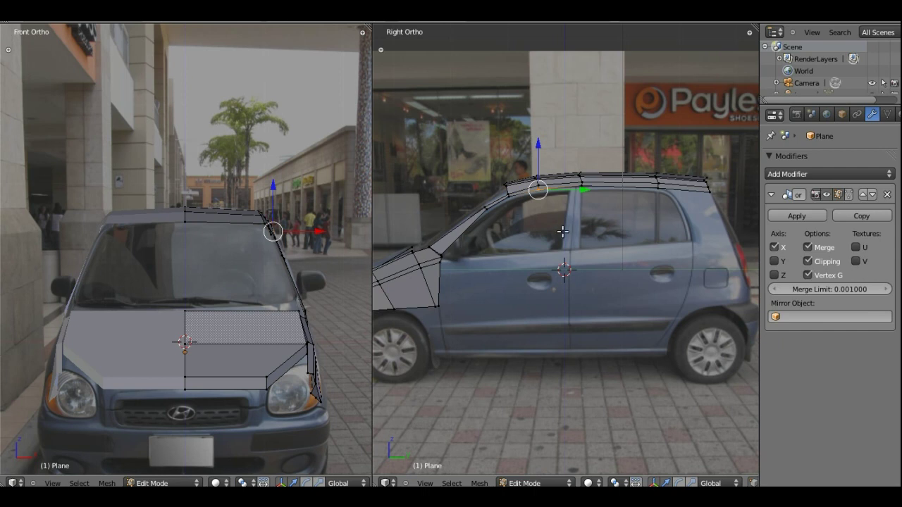
pyautogui.keyDown('shift'); pyautogui.moveTo(466, 285); pyautogui.dragTo(568, 282, button='middle'); pyautogui.keyUp('shift')
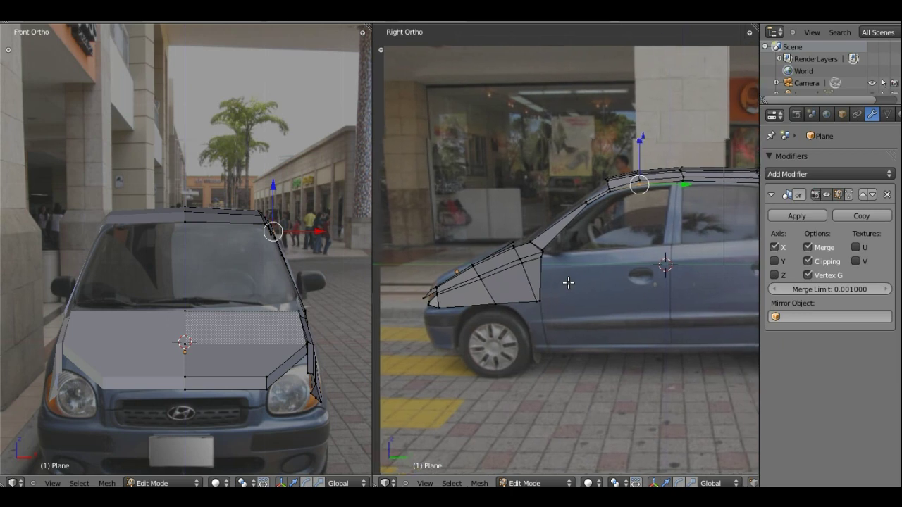
pyautogui.scroll(1, 544, 322)
pyautogui.scroll(2, 543, 322)
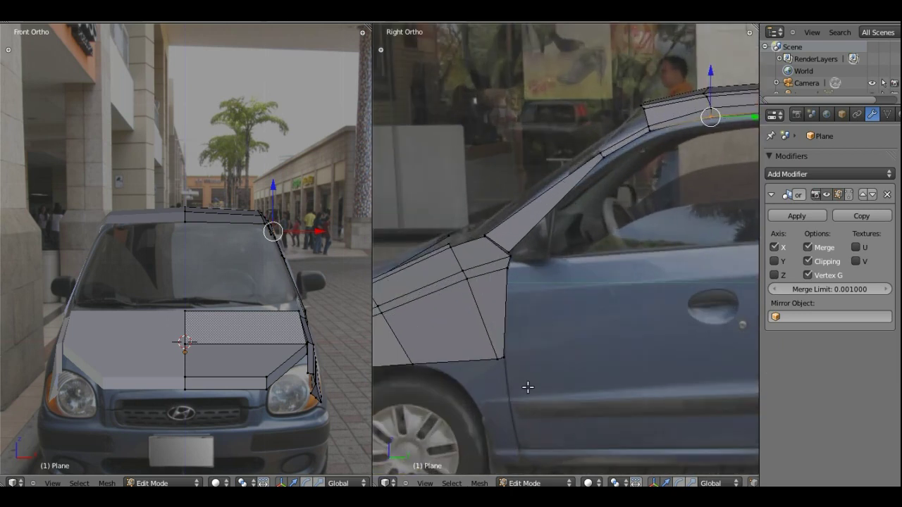
pyautogui.scroll(1, 528, 382)
pyautogui.moveTo(529, 246)
pyautogui.keyDown('shift'); pyautogui.mouseDown(button='middle')
pyautogui.moveTo(564, 223)
pyautogui.moveTo(548, 233)
pyautogui.mouseUp(button='middle'); pyautogui.keyUp('shift')
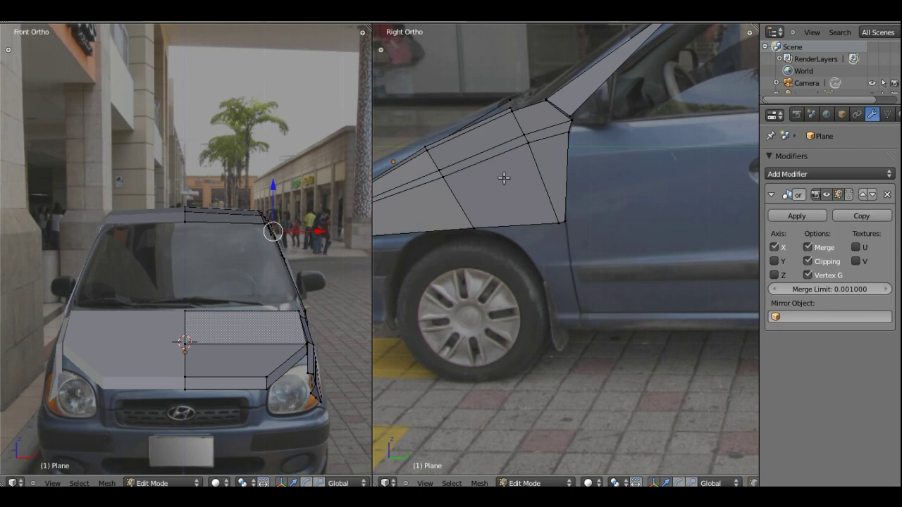
pyautogui.keyDown('shift'); pyautogui.moveTo(499, 204); pyautogui.dragTo(596, 160, button='middle'); pyautogui.keyUp('shift')
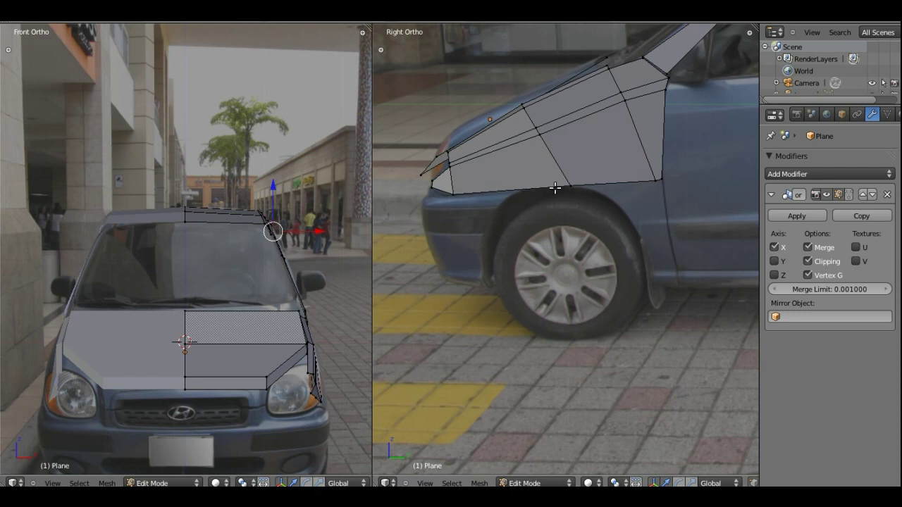
# - Zoom in close on the fender faces above the front wheel and begin a Ctrl+R loop cut
pyautogui.scroll(1, 681, 185)
pyautogui.keyDown('shift'); pyautogui.moveTo(681, 185); pyautogui.dragTo(620, 216, button='middle'); pyautogui.keyUp('shift')
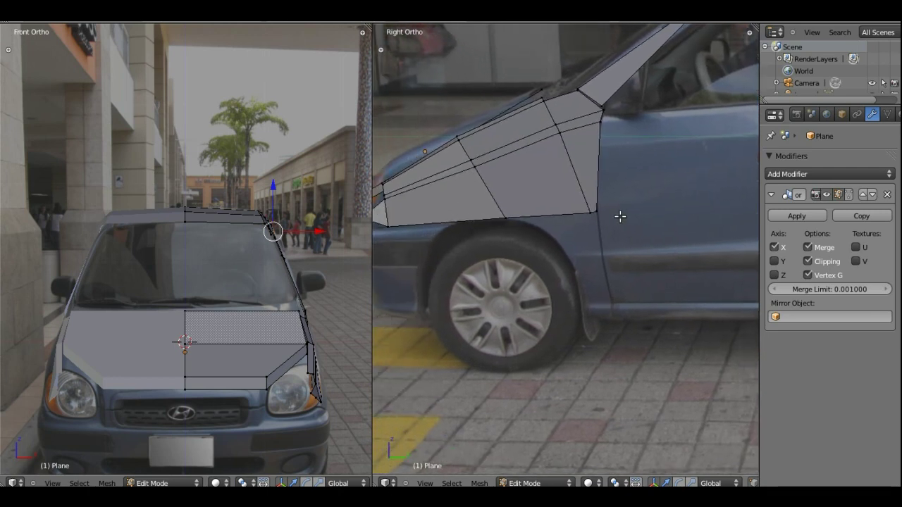
pyautogui.scroll(1, 528, 234)
pyautogui.scroll(1, 527, 234)
pyautogui.scroll(2, 564, 225)
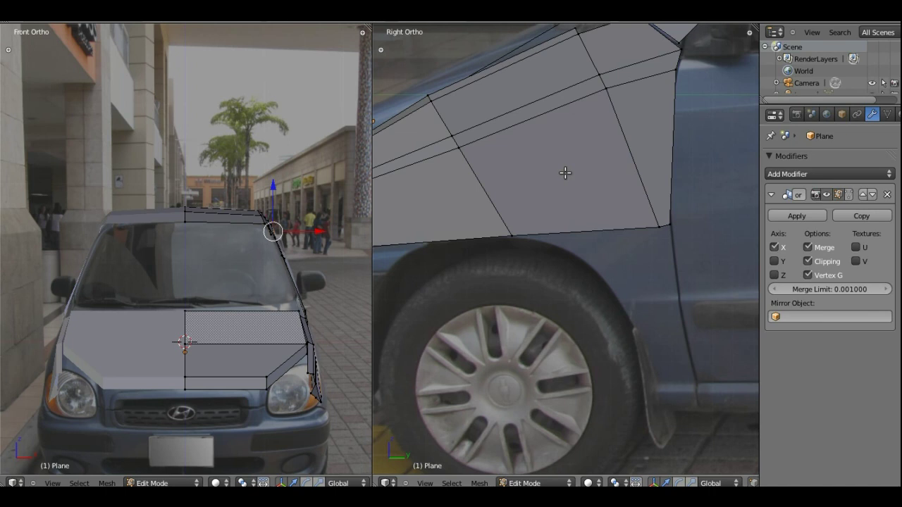
pyautogui.hotkey('ctrl', 'r')
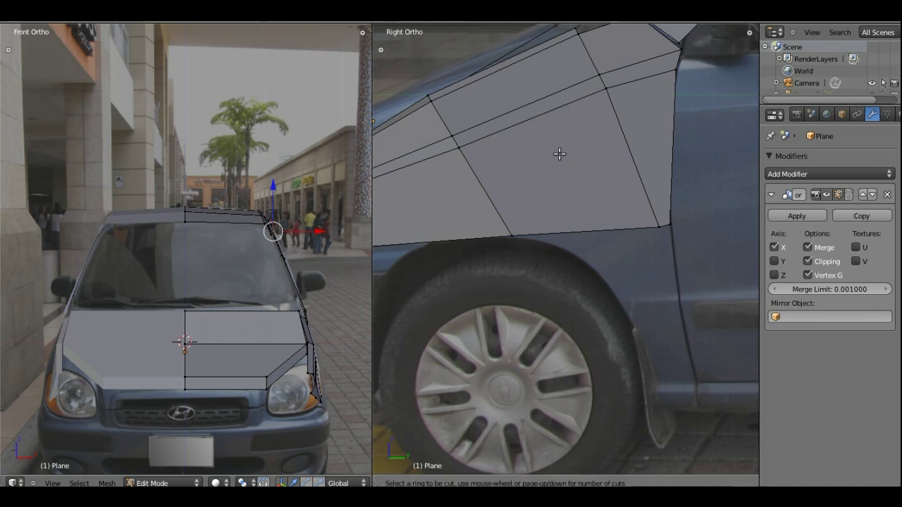
# - Place the vertical loop cut across the fender and lower its bottom edge along Z
pyautogui.click(543, 98)
pyautogui.click(542, 98)
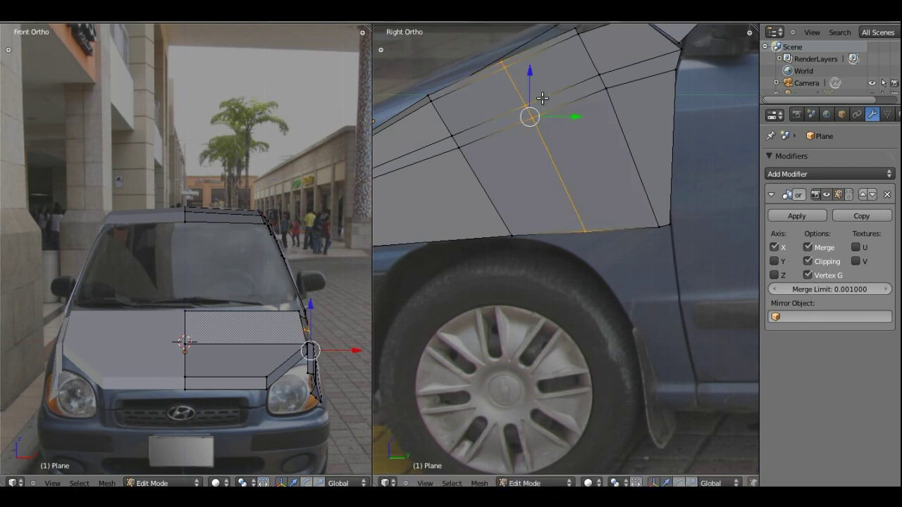
pyautogui.rightClick(512, 235)
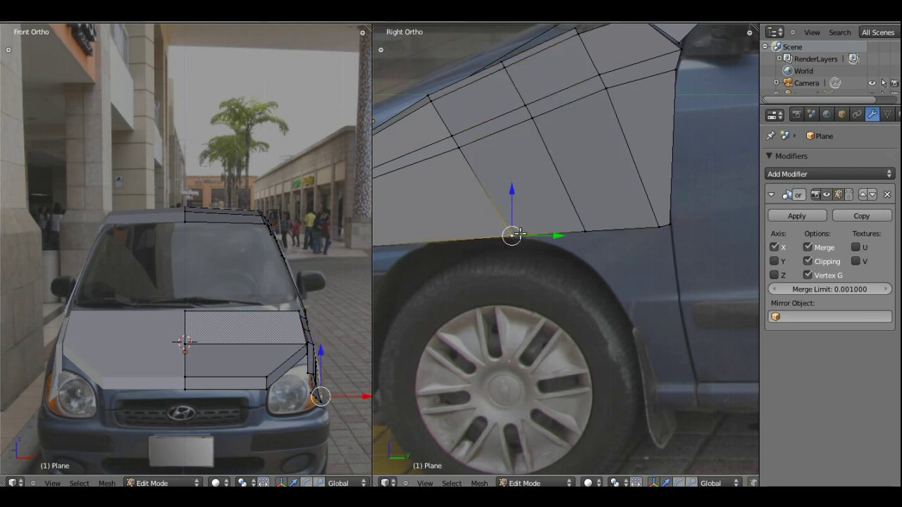
pyautogui.keyDown('shift'); pyautogui.rightClick(585, 231); pyautogui.keyUp('shift')
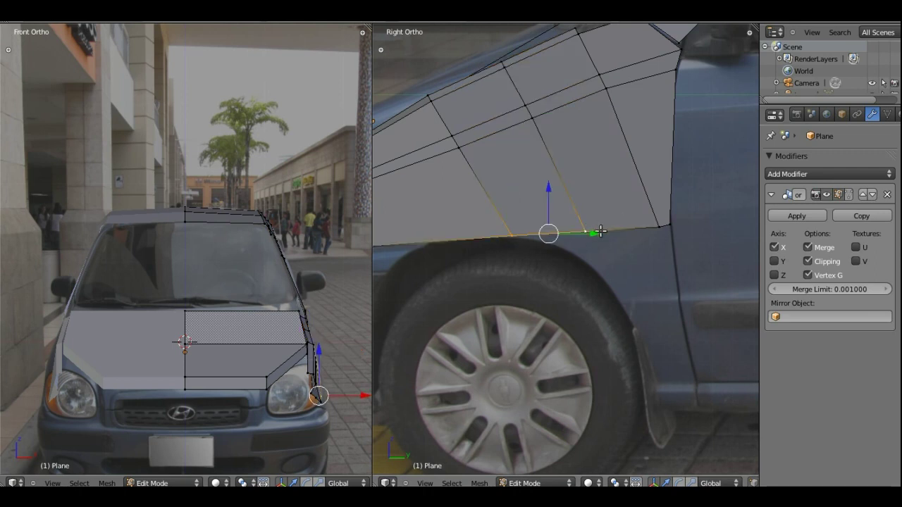
pyautogui.press('g')
pyautogui.hotkey('shift', 'z')
pyautogui.hotkey('shift', 'z')
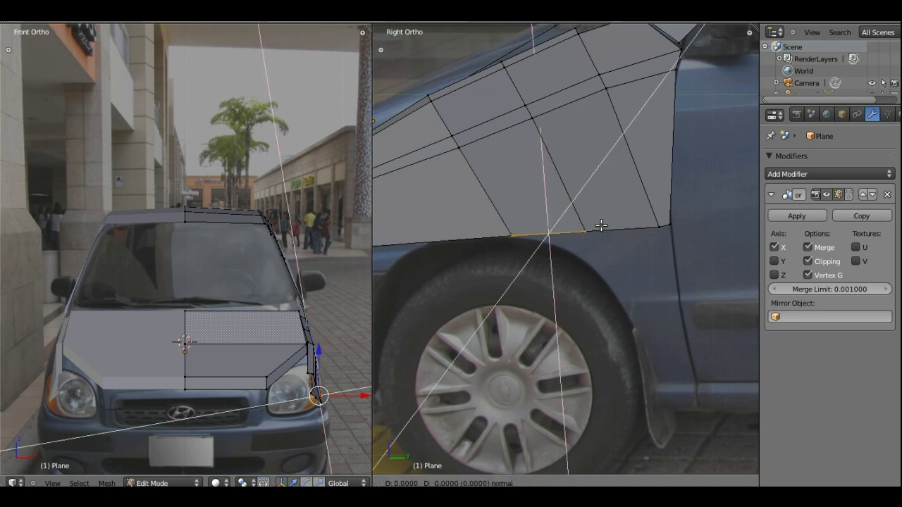
pyautogui.hotkey('shift', 'z')
pyautogui.press('z')
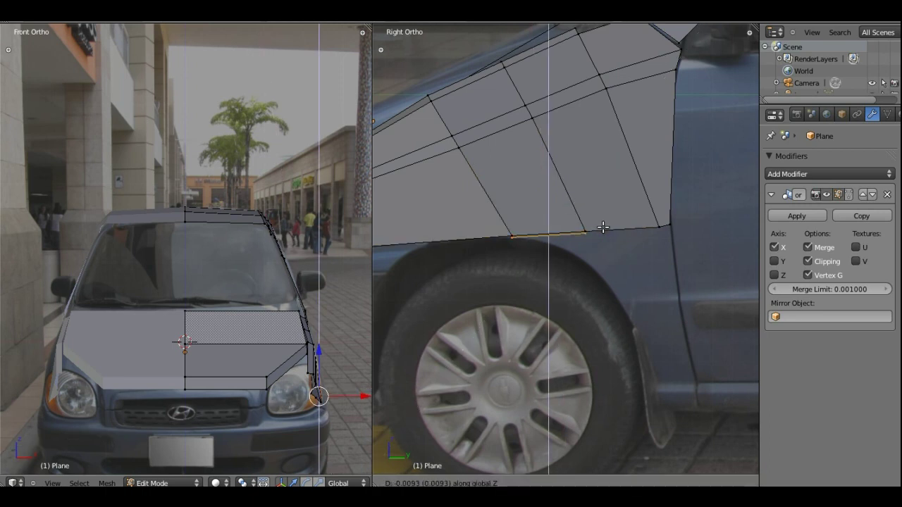
pyautogui.click(603, 227)
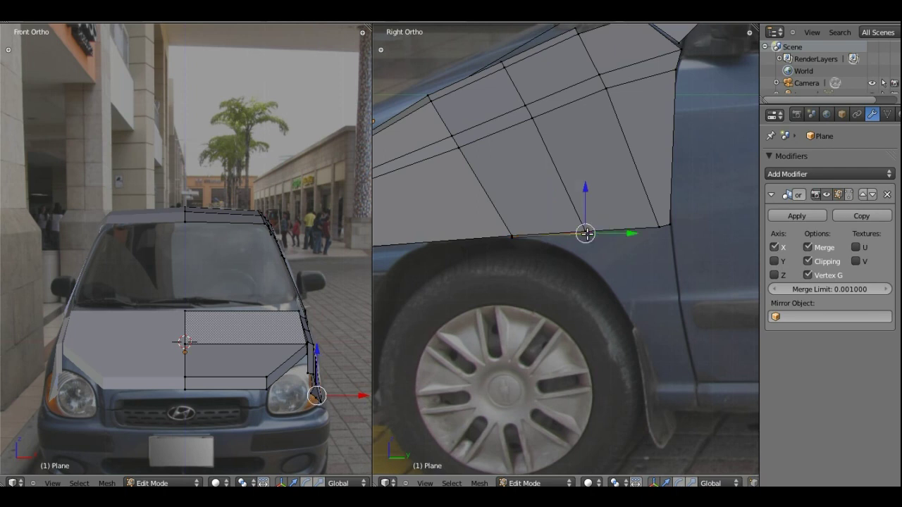
# - Drop the fender's bottom edge slightly further and extrude it straight down along Z
pyautogui.moveTo(585, 198); pyautogui.dragTo(585, 210)
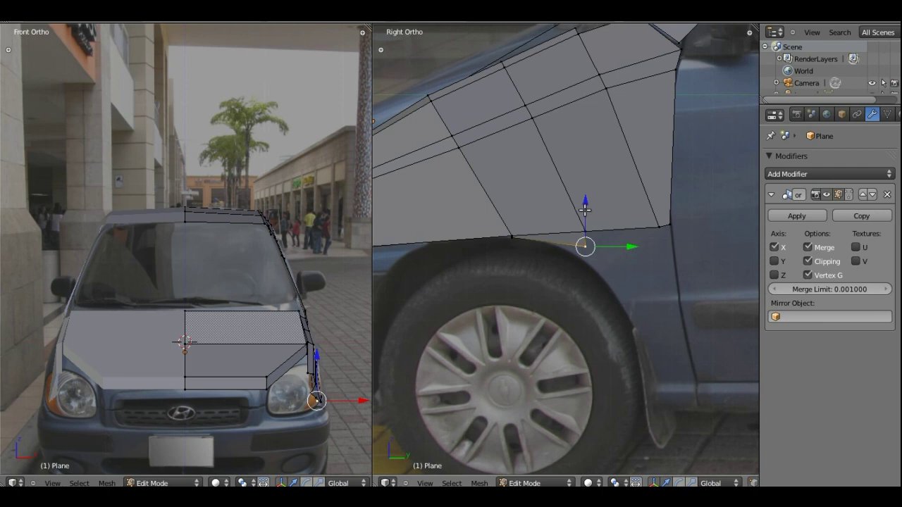
pyautogui.rightClick(586, 229)
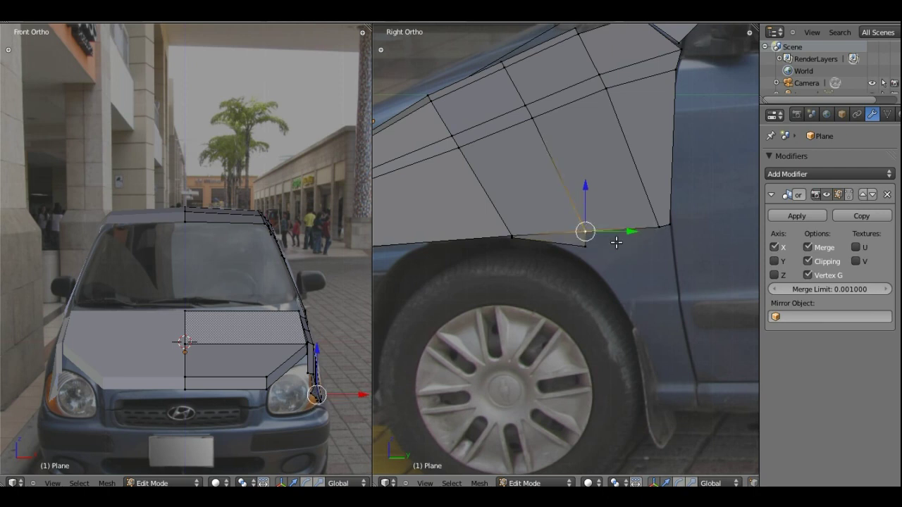
pyautogui.press('g')
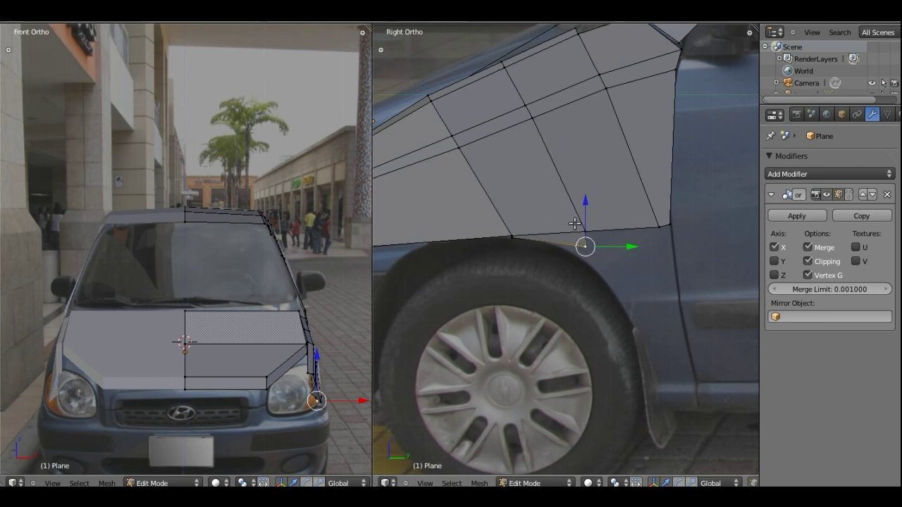
pyautogui.hotkey('ctrl', 'z')
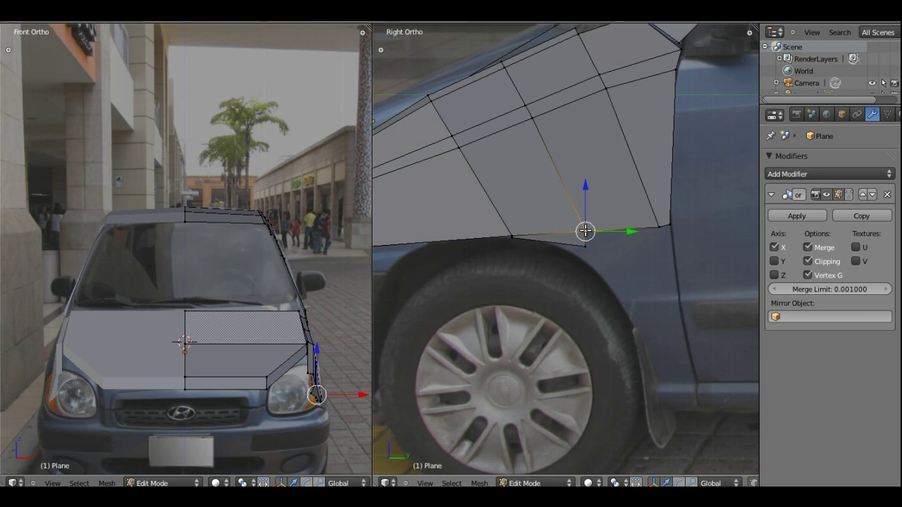
pyautogui.press('e')
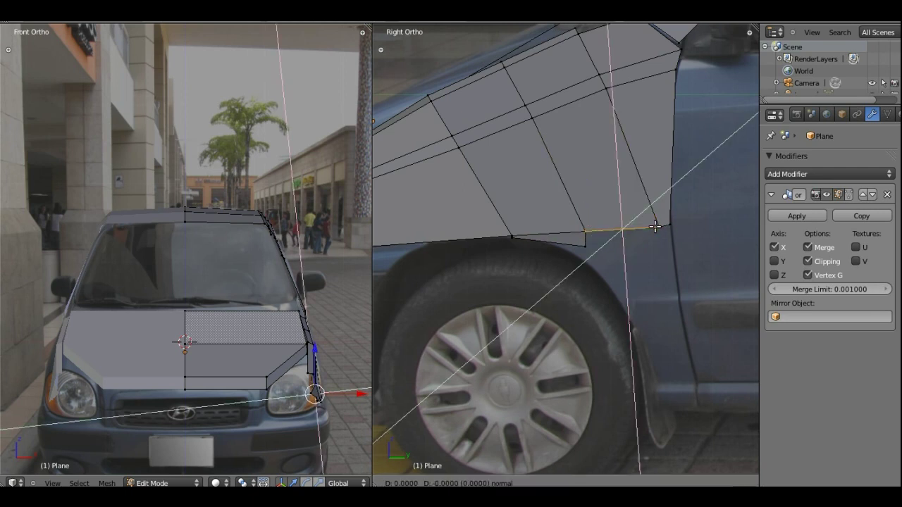
pyautogui.press('z')
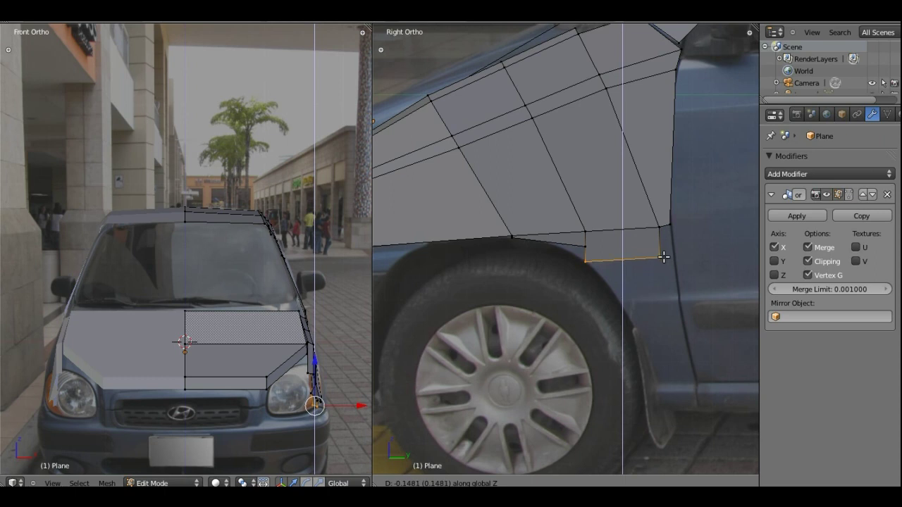
# - Undo the downward extruded face below the fender and pan along the fender edge
pyautogui.click(664, 257)
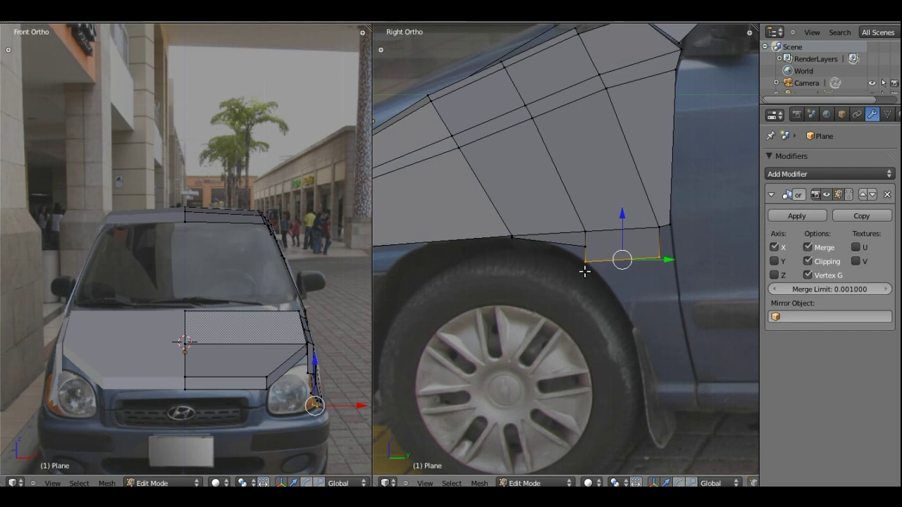
pyautogui.hotkey('ctrl', 'z')
pyautogui.hotkey('ctrl', 'z')
pyautogui.hotkey('ctrl', 'z')
pyautogui.hotkey('ctrl', 'z')
pyautogui.hotkey('ctrl', 'z')
pyautogui.hotkey('ctrl', 'z')
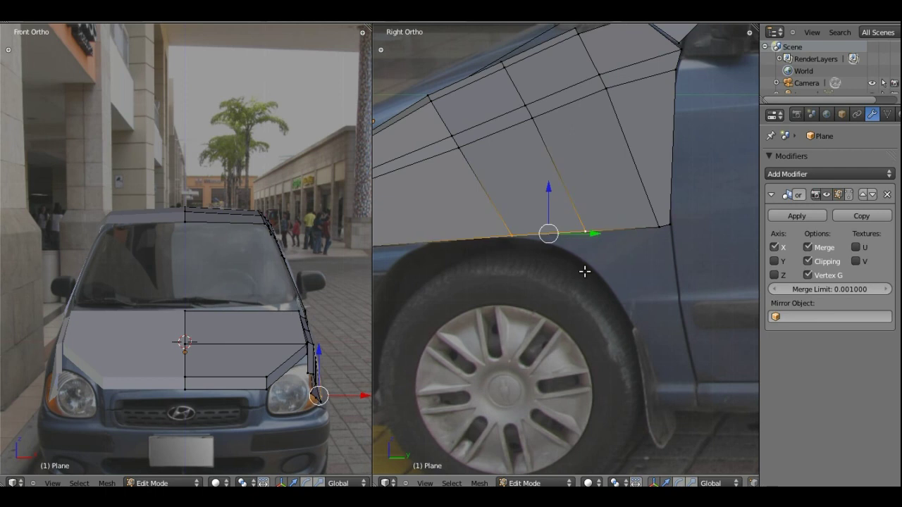
pyautogui.moveTo(541, 287)
pyautogui.keyDown('shift'); pyautogui.mouseDown(button='middle')
pyautogui.moveTo(604, 222)
pyautogui.moveTo(602, 204)
pyautogui.mouseUp(button='middle'); pyautogui.keyUp('shift')
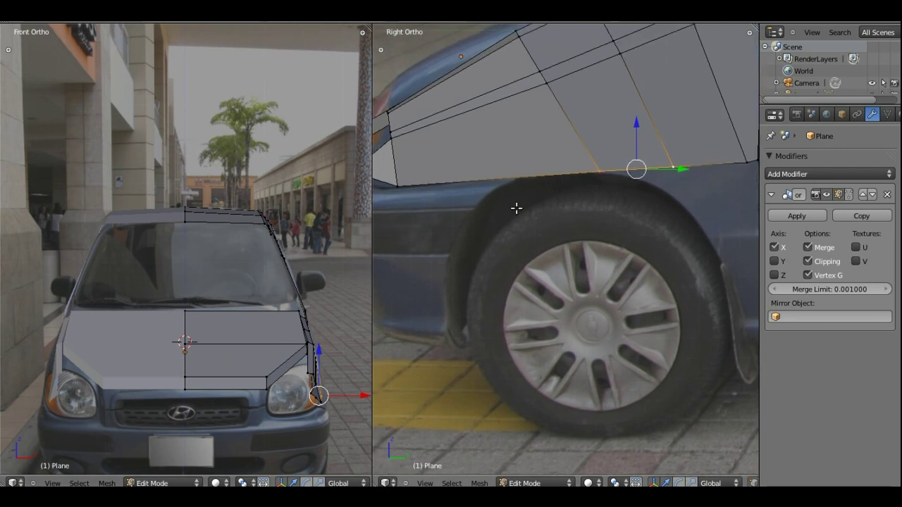
# - Pan to the front wheel, set the 3D cursor on its hub, and open the Shift+A add menu
pyautogui.keyDown('shift'); pyautogui.moveTo(515, 208); pyautogui.dragTo(468, 409, button='middle'); pyautogui.keyUp('shift')
pyautogui.keyDown('shift'); pyautogui.moveTo(584, 254); pyautogui.dragTo(451, 266, button='middle'); pyautogui.keyUp('shift')
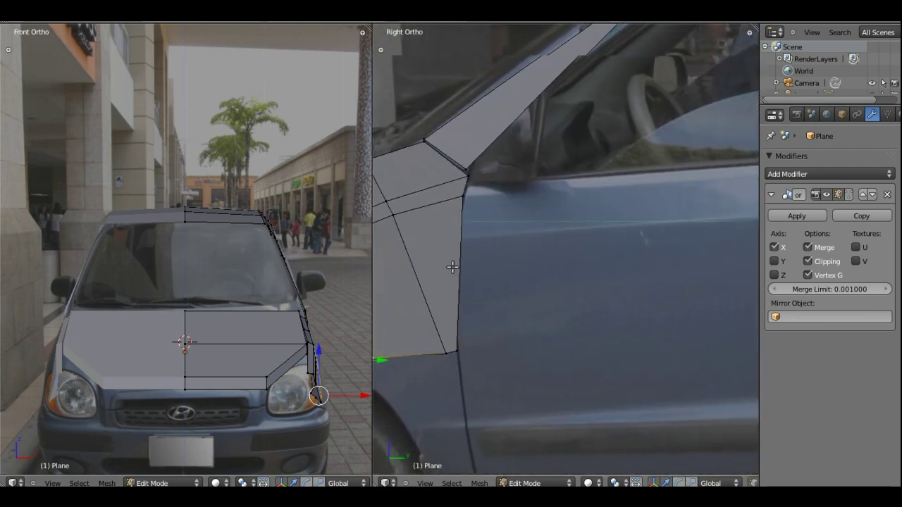
pyautogui.moveTo(667, 169)
pyautogui.keyDown('shift'); pyautogui.mouseDown(button='middle')
pyautogui.moveTo(542, 265)
pyautogui.moveTo(525, 344)
pyautogui.moveTo(536, 169)
pyautogui.mouseUp(button='middle'); pyautogui.keyUp('shift')
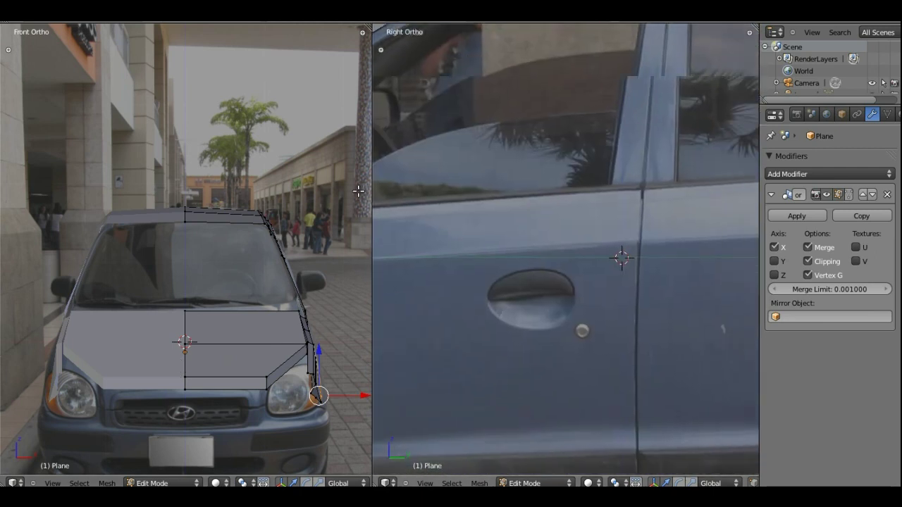
pyautogui.keyDown('shift'); pyautogui.moveTo(568, 233); pyautogui.dragTo(585, 233, button='middle'); pyautogui.keyUp('shift')
pyautogui.moveTo(516, 294)
pyautogui.keyDown('shift'); pyautogui.mouseDown(button='middle')
pyautogui.moveTo(694, 150)
pyautogui.moveTo(725, 105)
pyautogui.mouseUp(button='middle'); pyautogui.keyUp('shift')
pyautogui.moveTo(496, 254)
pyautogui.keyDown('shift'); pyautogui.mouseDown(button='middle')
pyautogui.moveTo(700, 249)
pyautogui.moveTo(510, 257)
pyautogui.moveTo(598, 228)
pyautogui.moveTo(601, 192)
pyautogui.mouseUp(button='middle'); pyautogui.keyUp('shift')
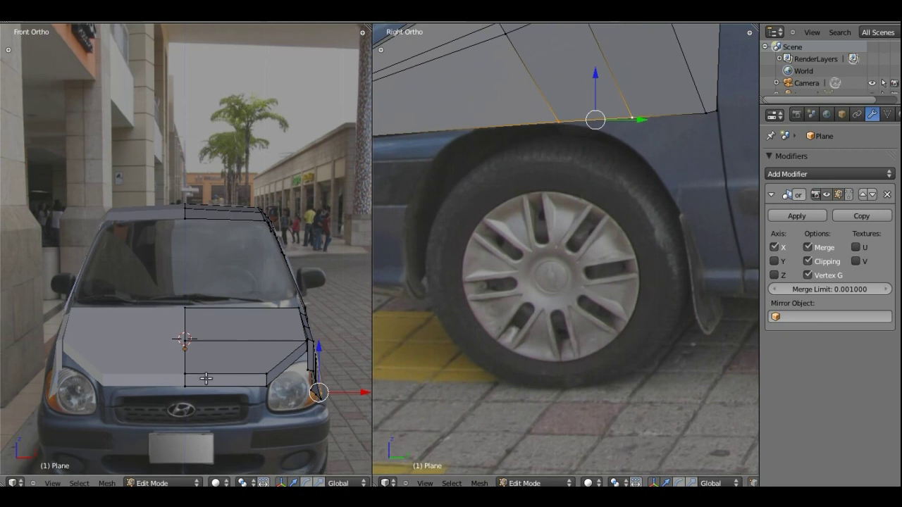
pyautogui.keyDown('shift'); pyautogui.moveTo(342, 406); pyautogui.dragTo(313, 254, button='middle'); pyautogui.keyUp('shift')
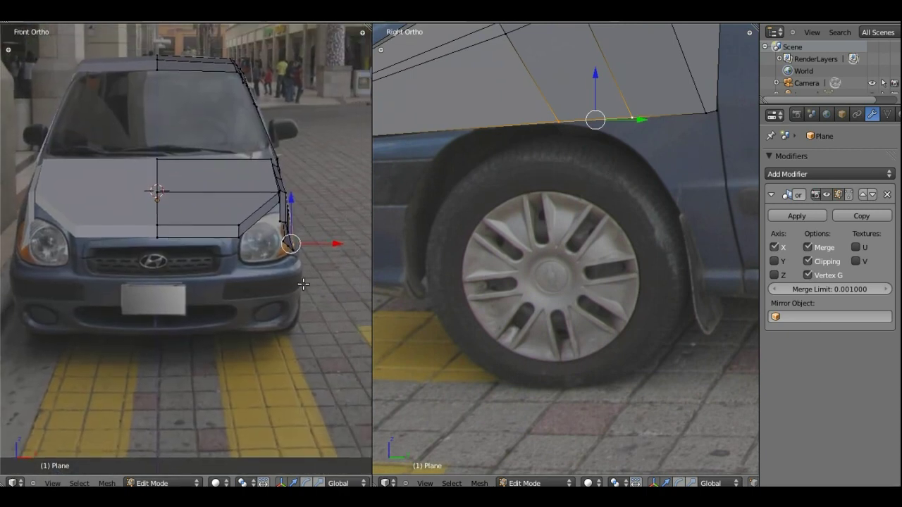
pyautogui.click(299, 289)
pyautogui.click(551, 277)
pyautogui.hotkey('shift', 'a')
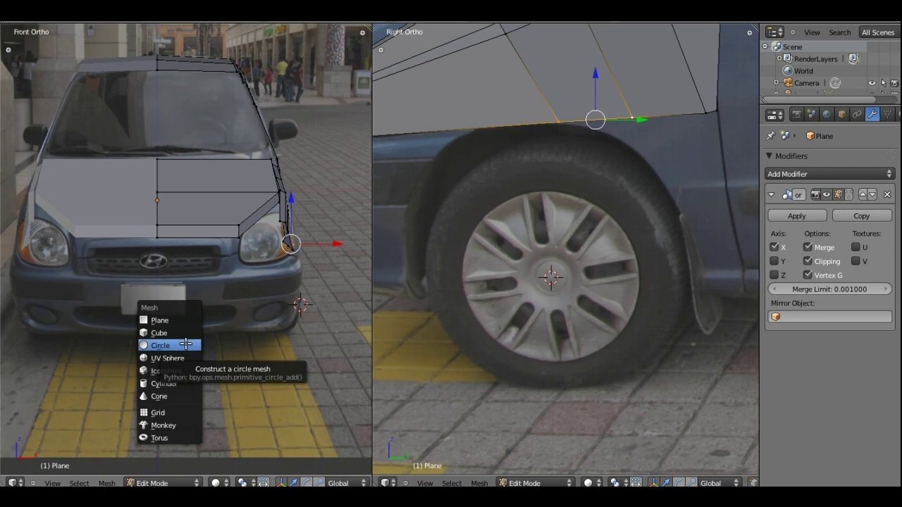
# - Add a trial circle at the wheel hub, tilt it about X, then undo it and show the Tool Shelf
pyautogui.click(185, 344)
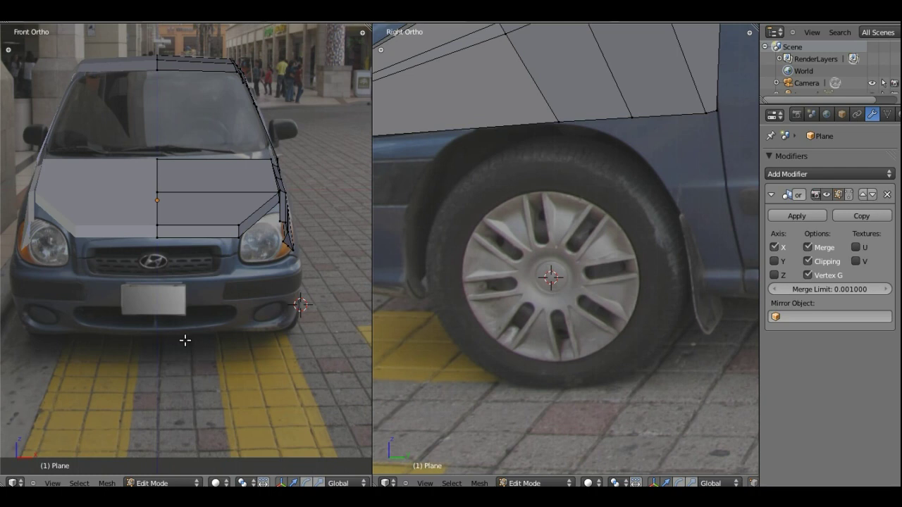
pyautogui.hotkey('shift', 'a')
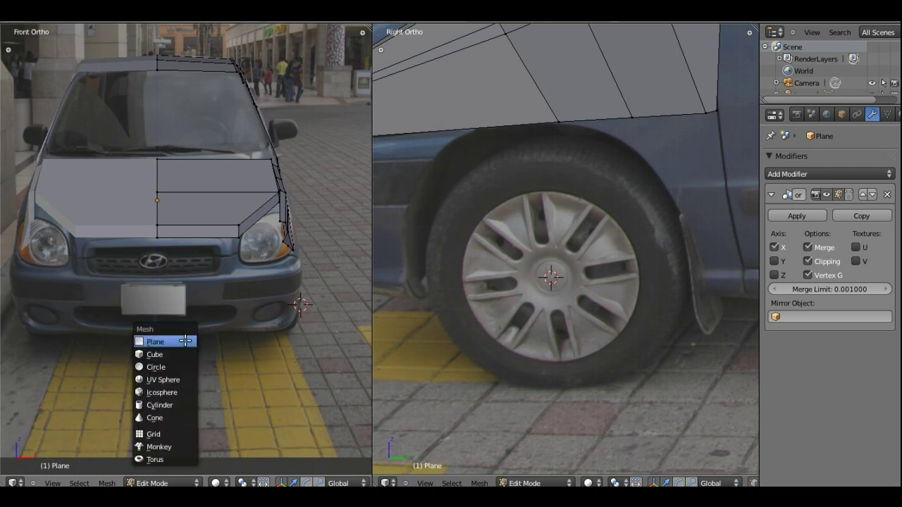
pyautogui.click(178, 368)
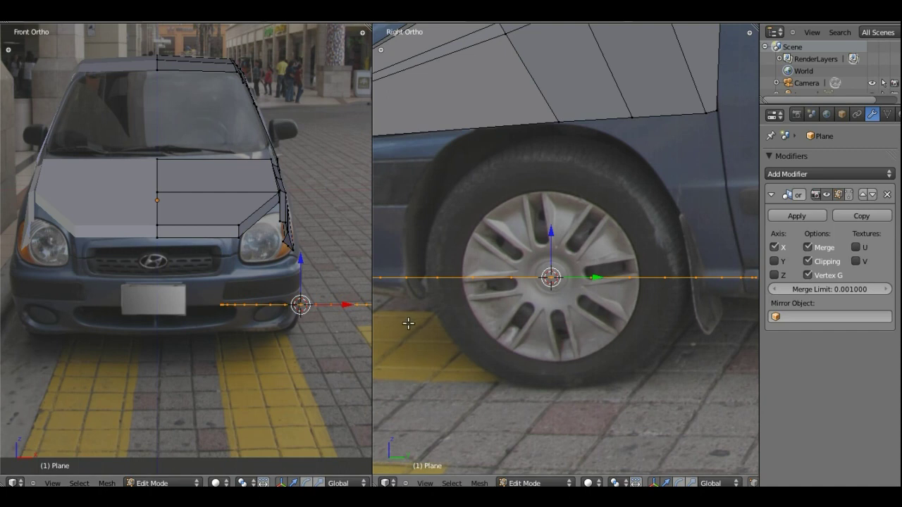
pyautogui.press('r')
pyautogui.write('x')
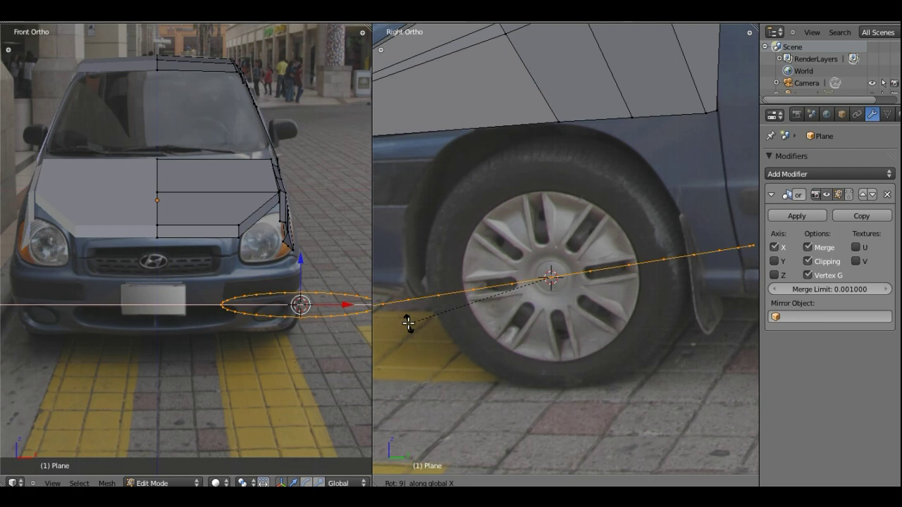
pyautogui.write('0')
pyautogui.press('Return')
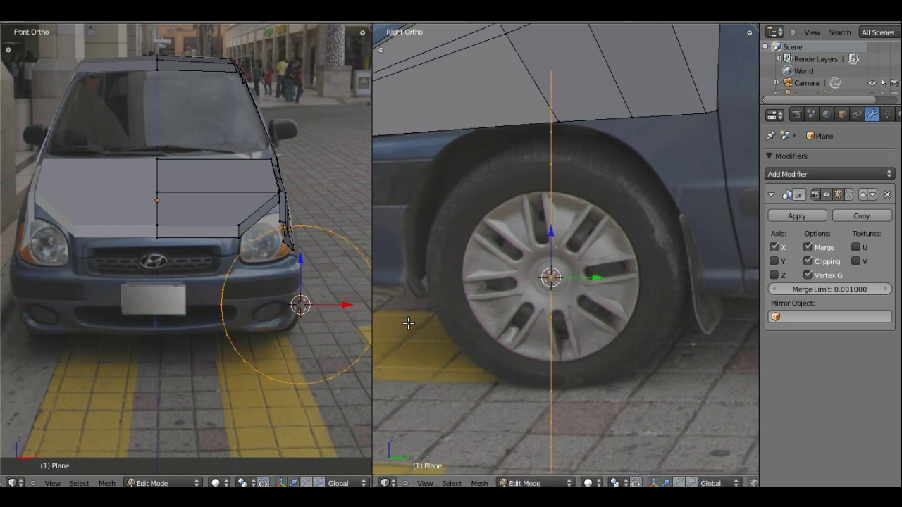
pyautogui.hotkey('ctrl', 'z')
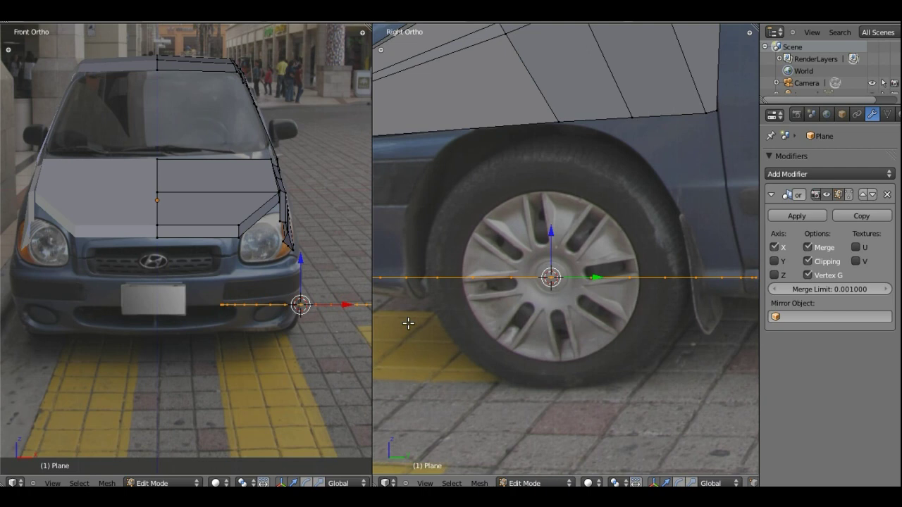
pyautogui.hotkey('ctrl', 'z')
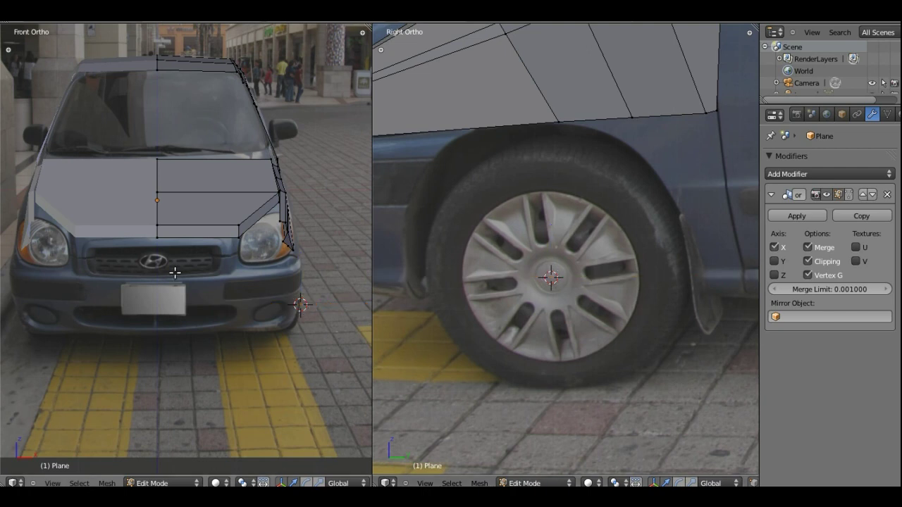
pyautogui.press('t')
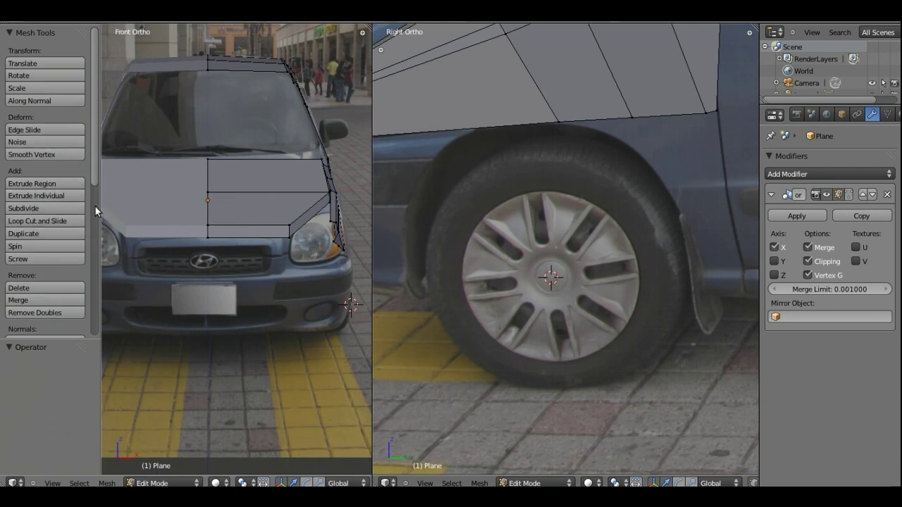
# - Add a Circle at the front wheel hub with its Vertices set to 12
pyautogui.hotkey('shift', 'a')
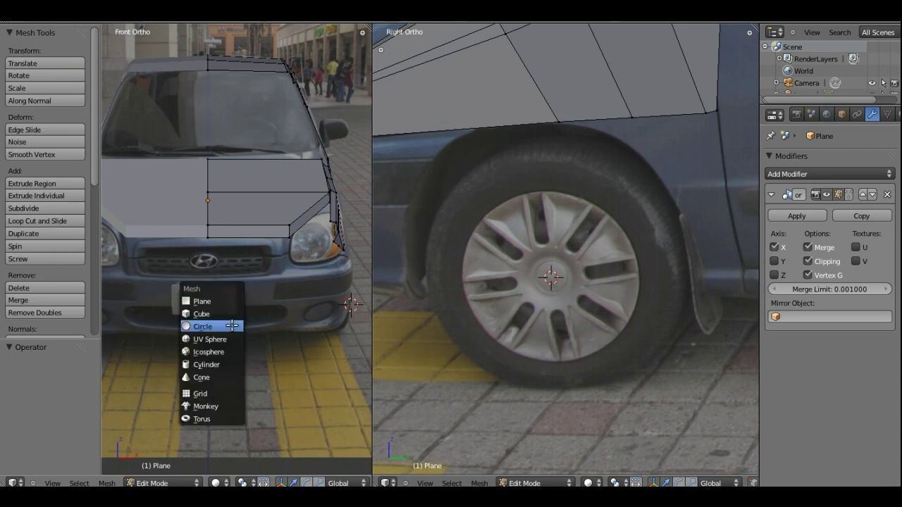
pyautogui.click(232, 326)
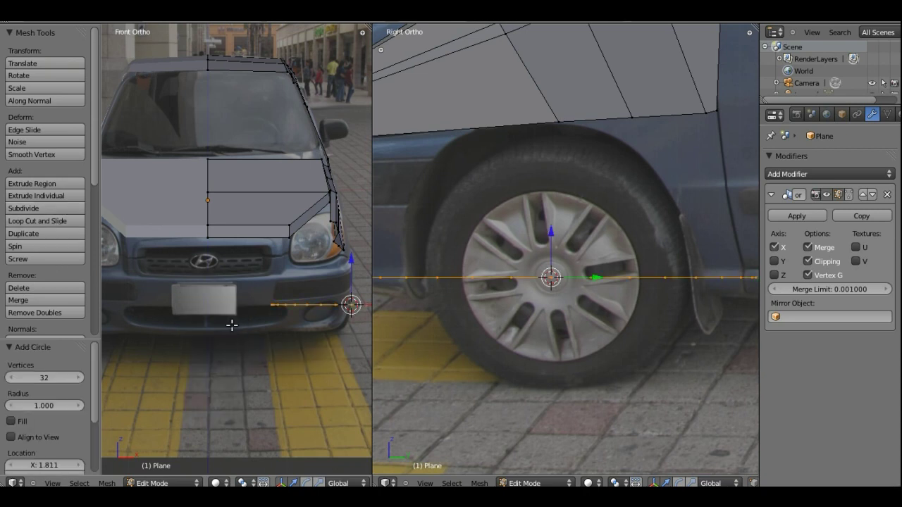
pyautogui.click(51, 378)
pyautogui.write('12')
pyautogui.press('Return')
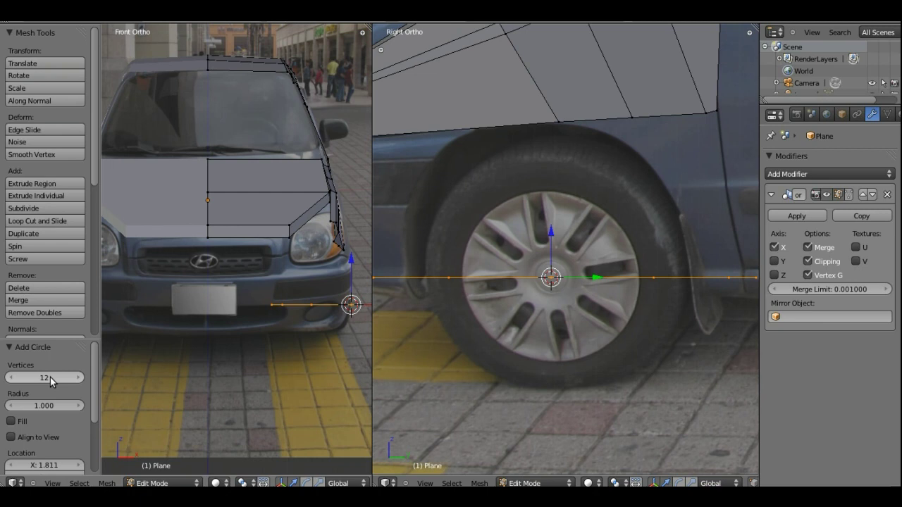
pyautogui.press('t')
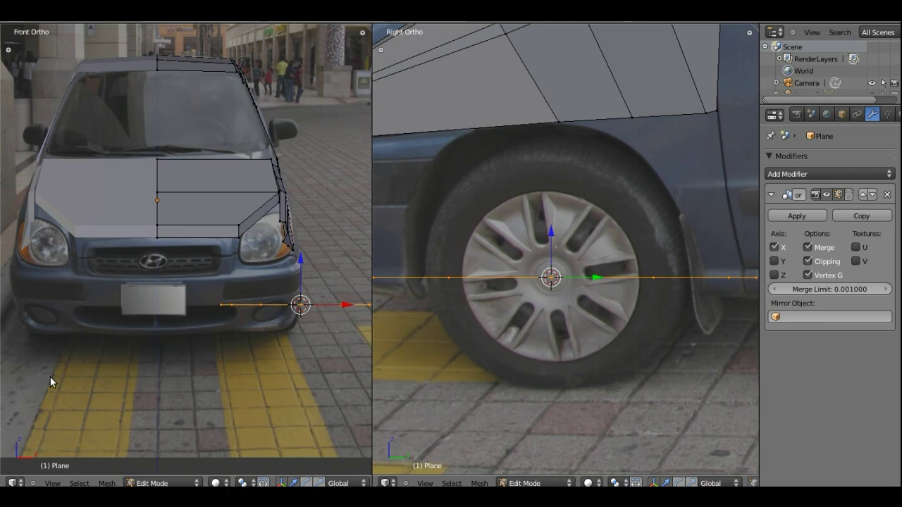
# - Stand the circle upright by rotating it 90° about X and 90° about Z
pyautogui.press('r')
pyautogui.write('x90')
pyautogui.press('Return')
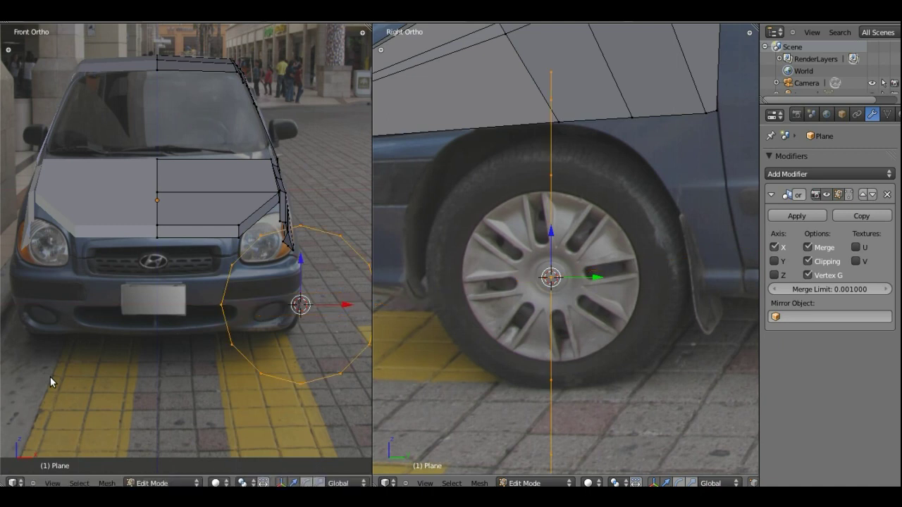
pyautogui.press('r')
pyautogui.press('z')
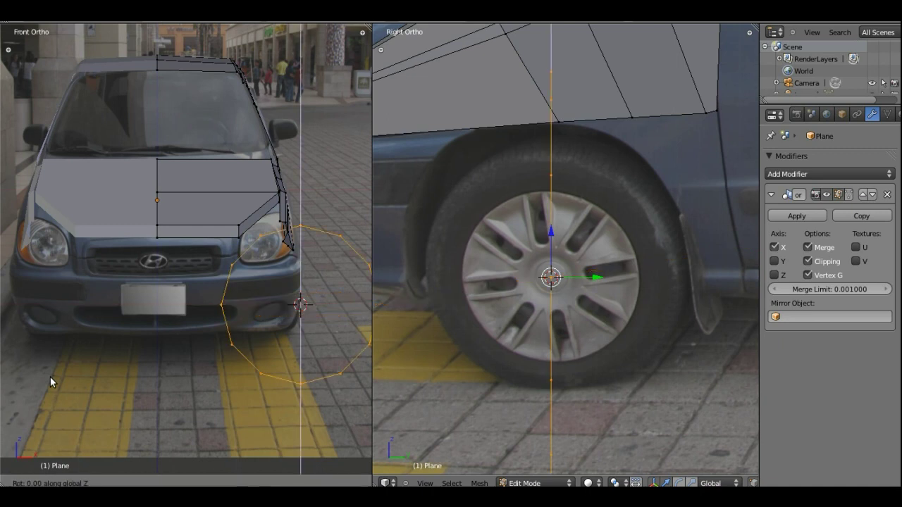
pyautogui.write('9')
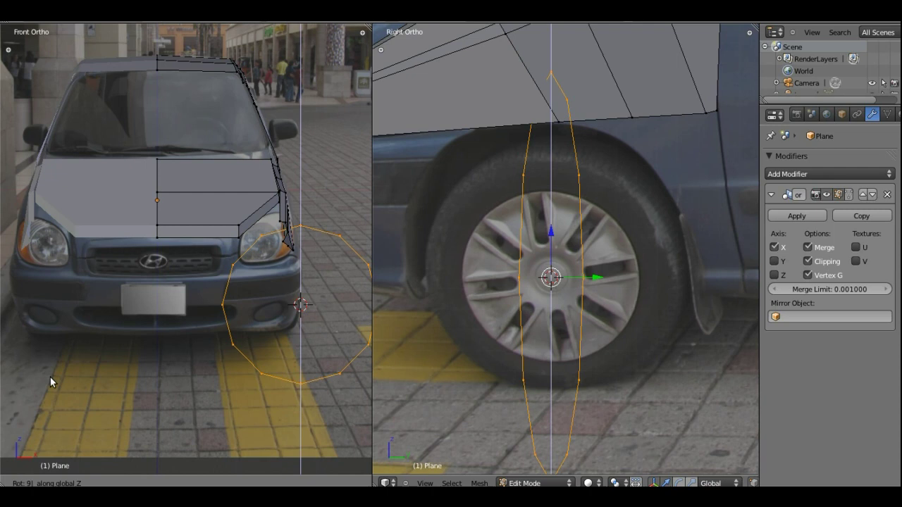
pyautogui.write('0')
pyautogui.press('Return')
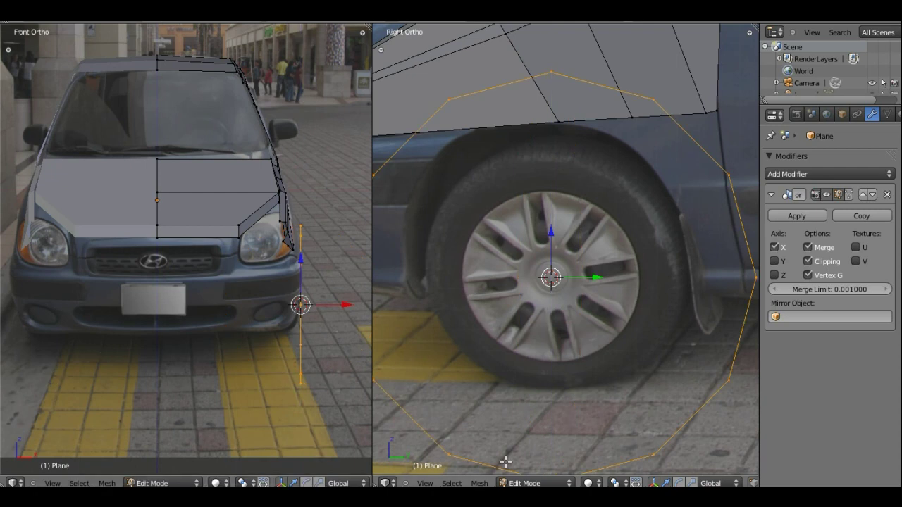
# - Scale the circle to the front wheel arch and rotate it -15° so its top edge is flat
pyautogui.press('s')
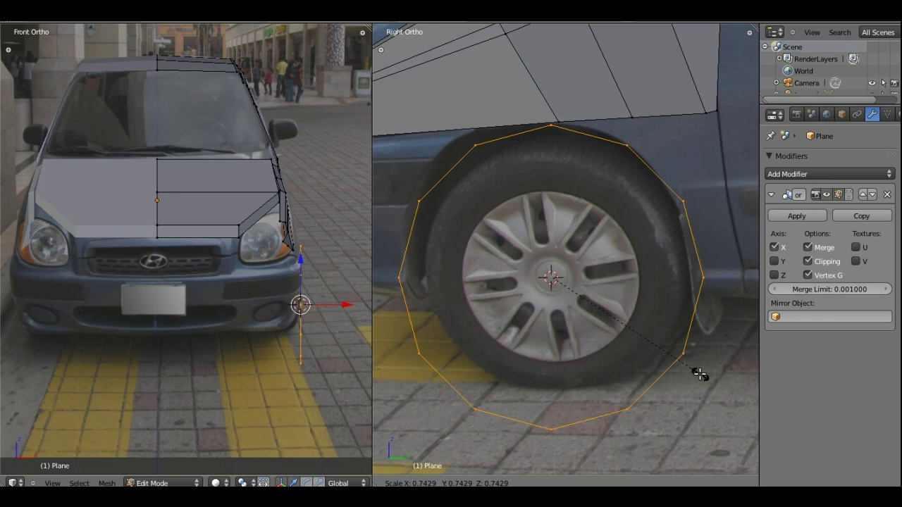
pyautogui.click(700, 375)
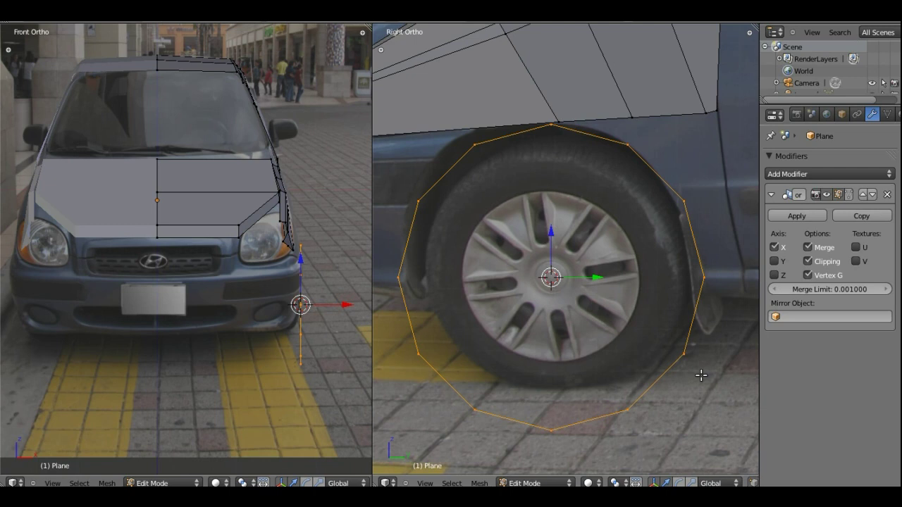
pyautogui.press('r')
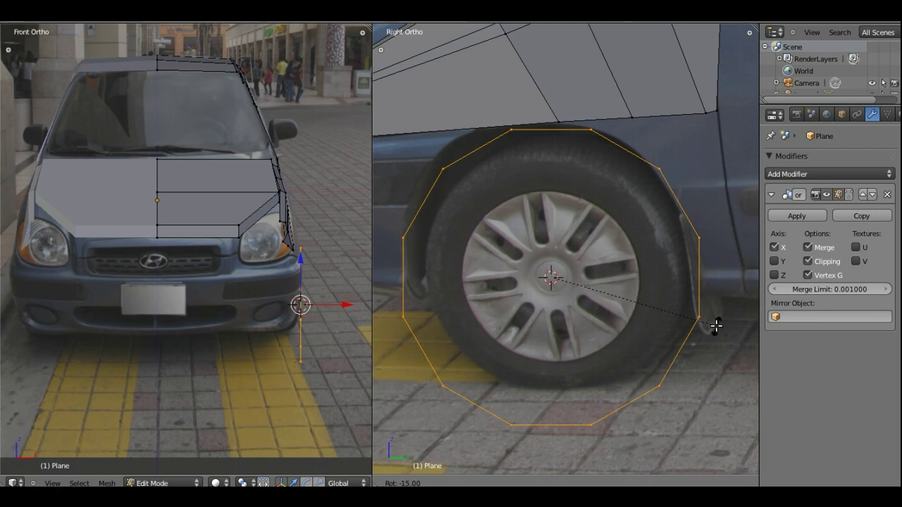
pyautogui.click(716, 326)
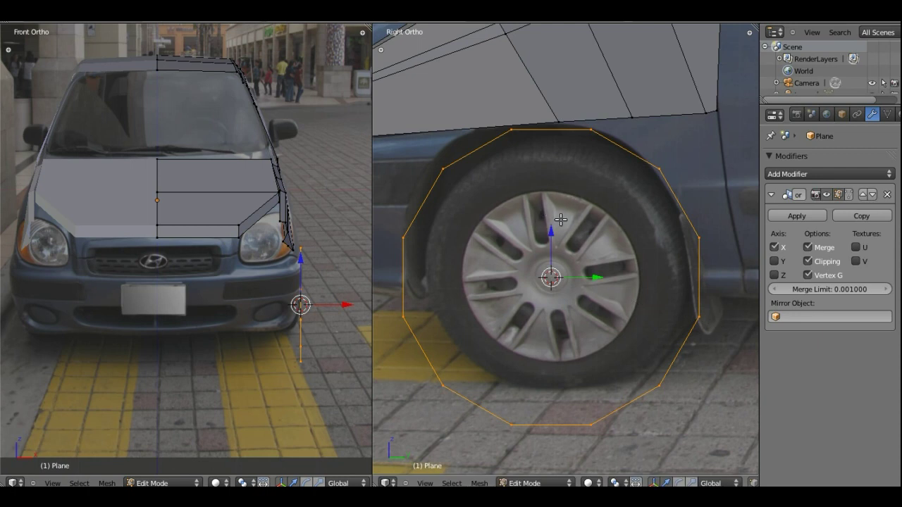
# - Nudge the wheel ring into place and box-select its lower vertices
pyautogui.moveTo(554, 234); pyautogui.dragTo(551, 235)
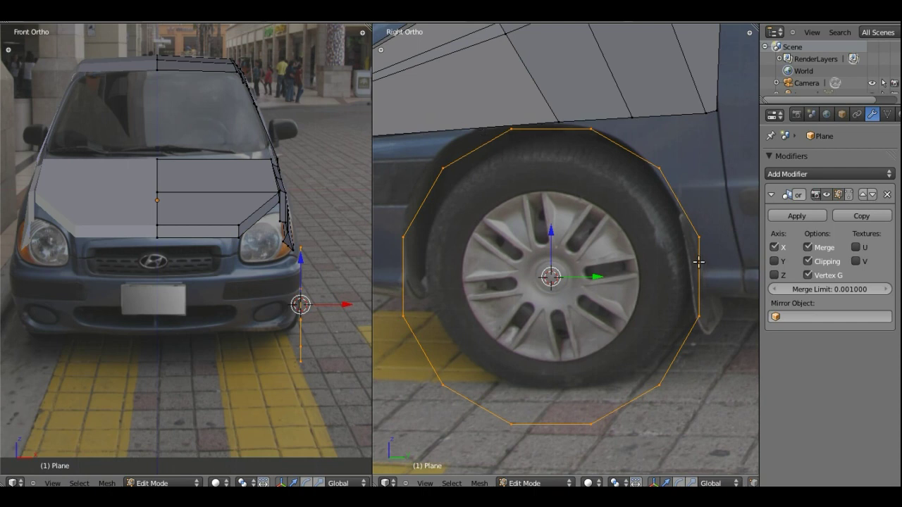
pyautogui.moveTo(597, 277); pyautogui.dragTo(587, 277)
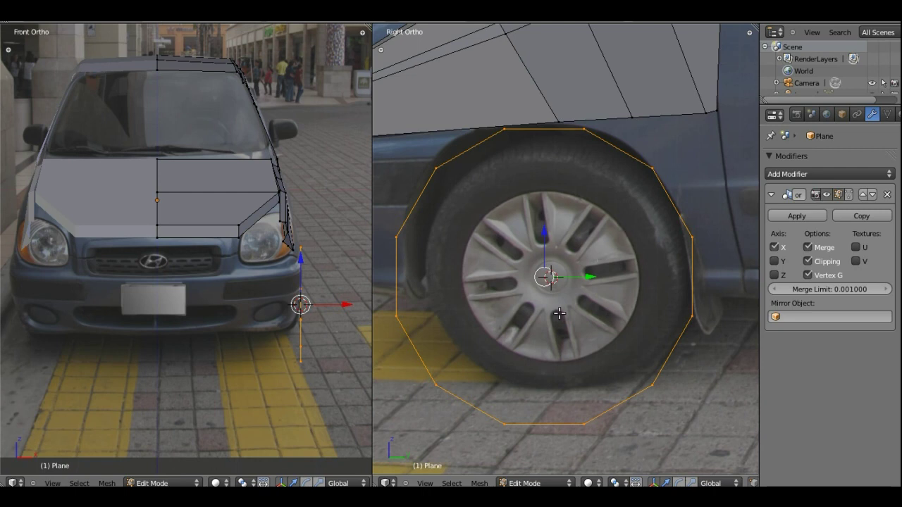
pyautogui.keyDown('shift'); pyautogui.moveTo(564, 332); pyautogui.dragTo(590, 258, button='middle'); pyautogui.keyUp('shift')
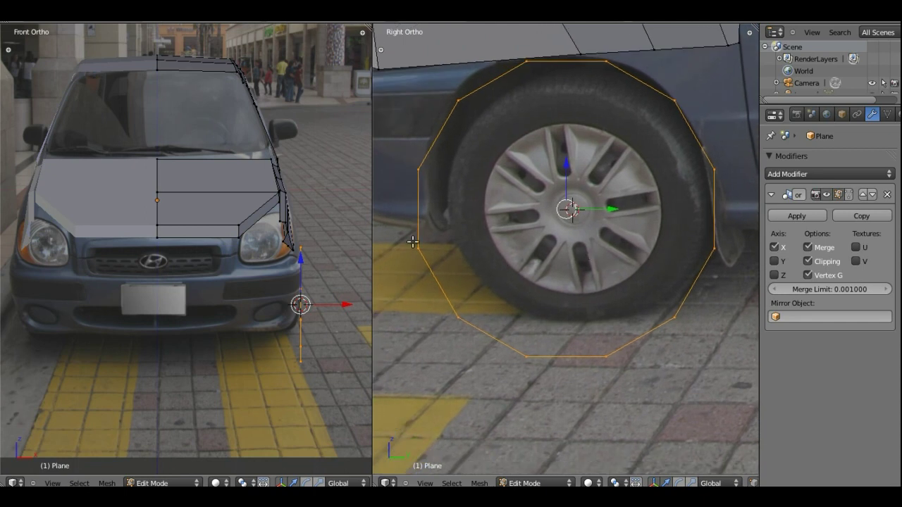
pyautogui.press('a')
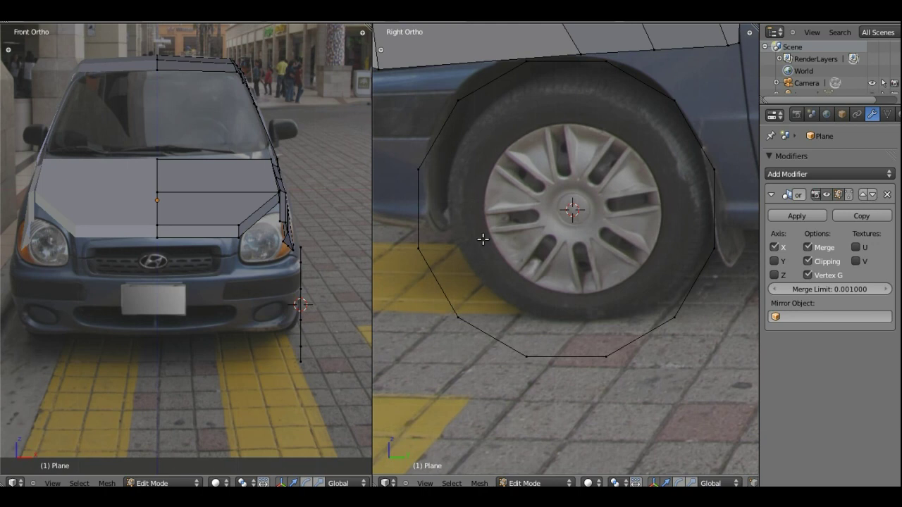
pyautogui.press('b')
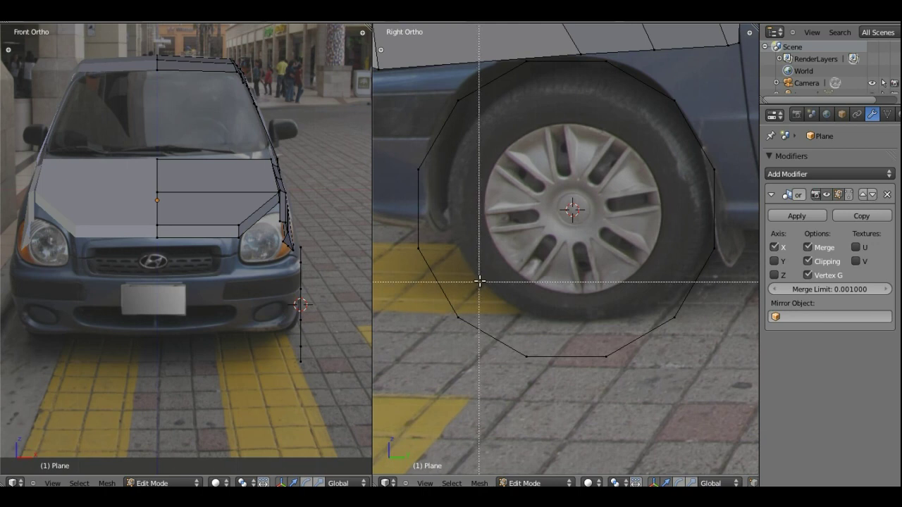
pyautogui.moveTo(392, 221); pyautogui.dragTo(737, 386)
# - Delete the lower ring vertices, undo that, and box-select the lower half of the ring again
pyautogui.press('x')
pyautogui.click(575, 323)
pyautogui.hotkey('ctrl', 'z')
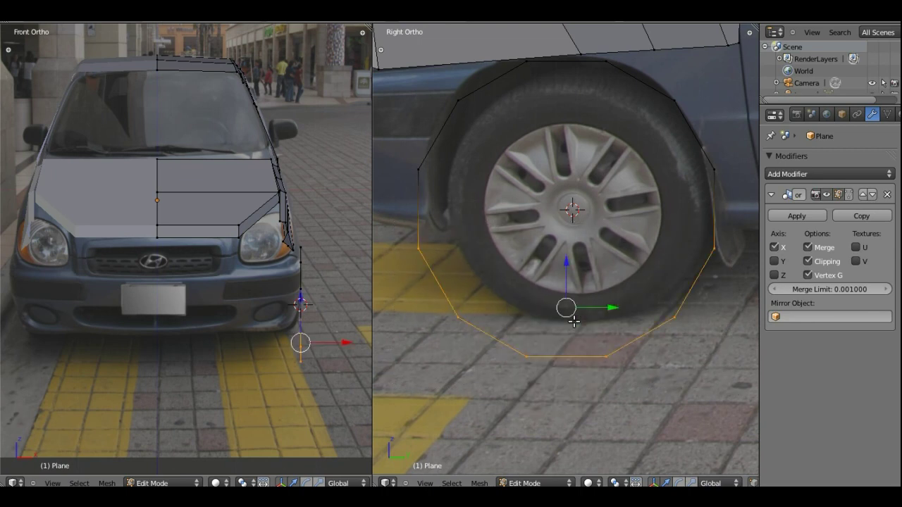
pyautogui.press('a')
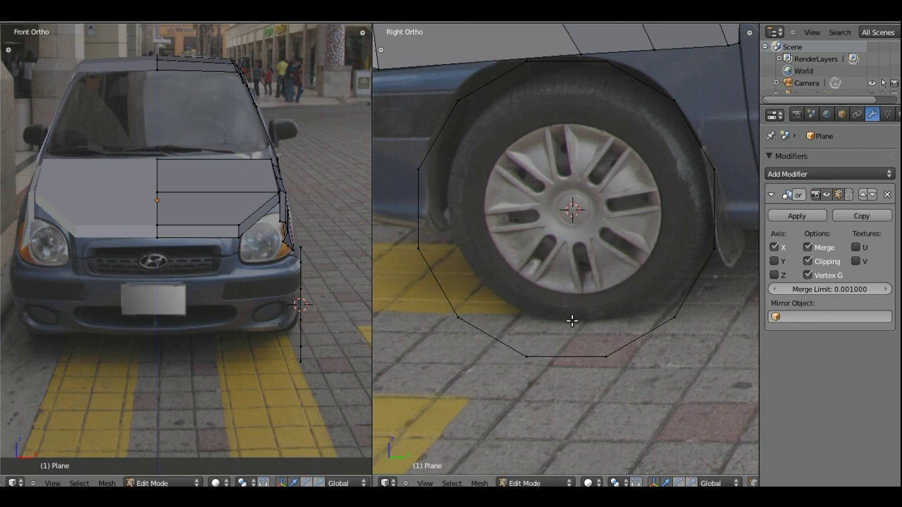
pyautogui.press('b')
pyautogui.moveTo(430, 298); pyautogui.dragTo(686, 379)
# - Delete the lower wheel-ring vertices, leaving only the arch over the front wheel
pyautogui.press('x')
pyautogui.click(567, 379)
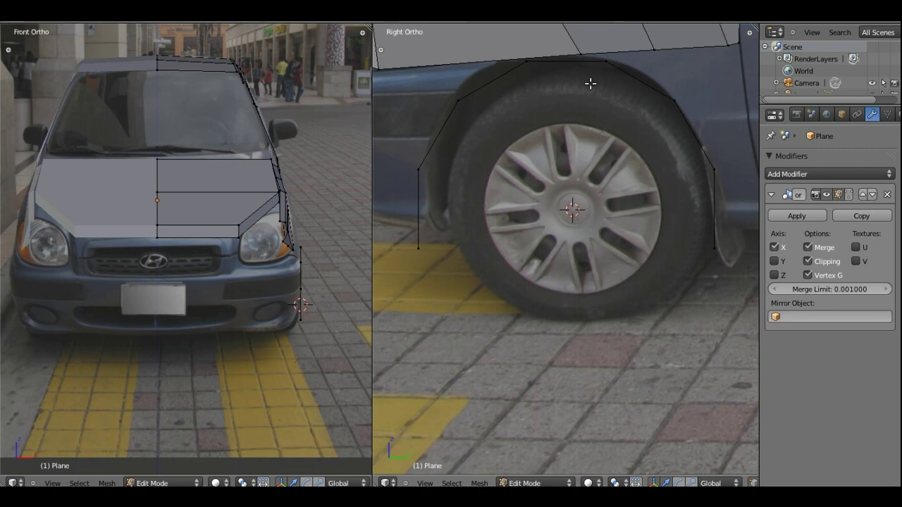
pyautogui.keyDown('shift'); pyautogui.moveTo(586, 94); pyautogui.dragTo(582, 140, button='middle'); pyautogui.keyUp('shift')
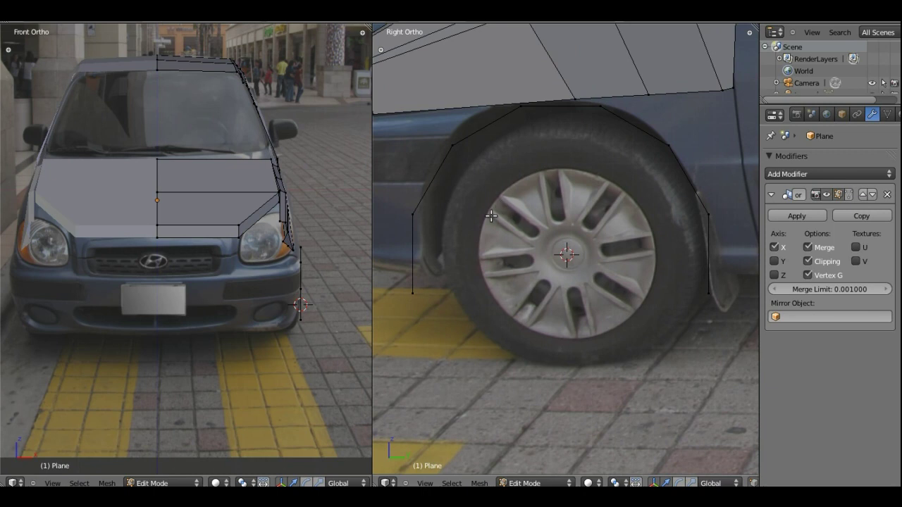
pyautogui.keyDown('alt'); pyautogui.rightClick(413, 268); pyautogui.keyUp('alt')
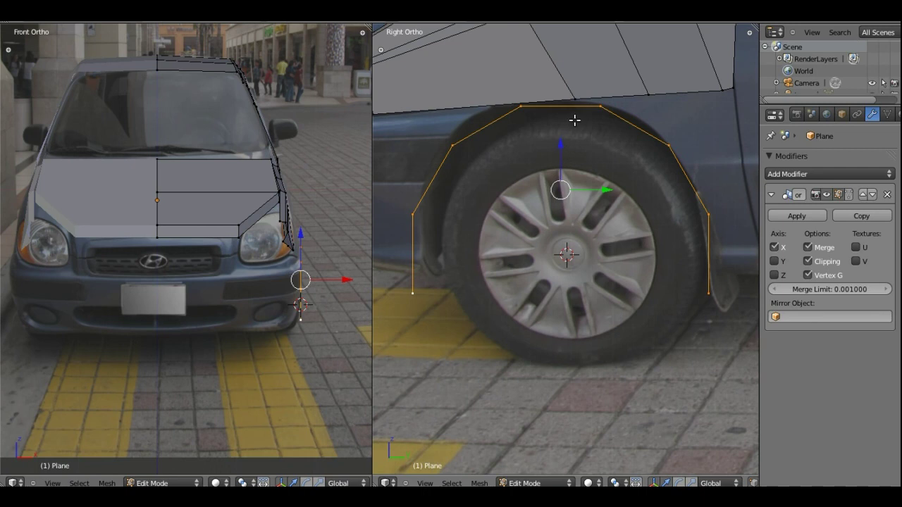
# - Select three vertices on the fender's lower edge and move them down toward the arch
pyautogui.keyDown('shift'); pyautogui.moveTo(572, 122); pyautogui.dragTo(625, 169, button='middle'); pyautogui.keyUp('shift')
pyautogui.rightClick(413, 170)
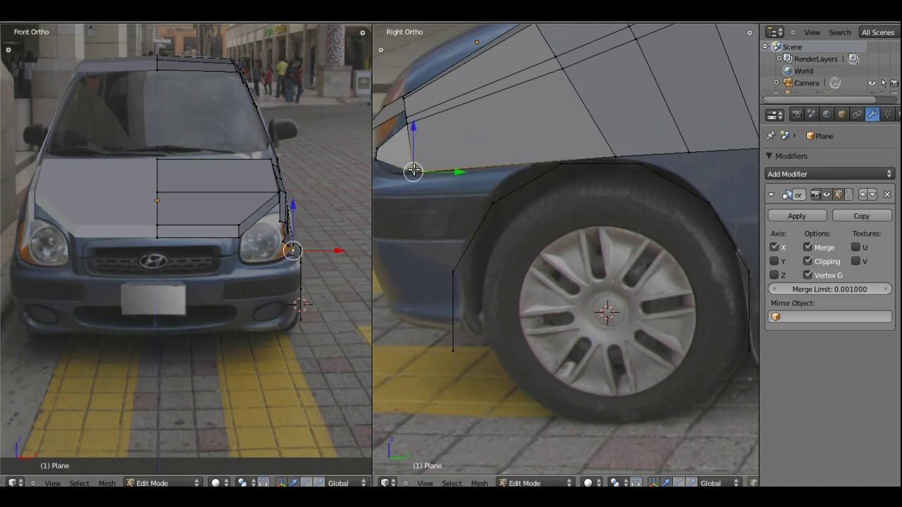
pyautogui.keyDown('shift'); pyautogui.rightClick(616, 158); pyautogui.keyUp('shift')
pyautogui.keyDown('shift'); pyautogui.rightClick(688, 152); pyautogui.keyUp('shift')
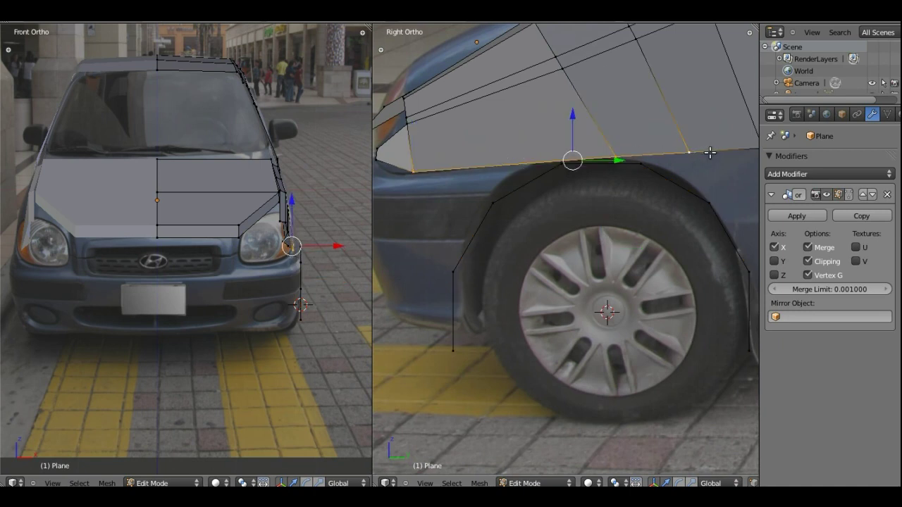
pyautogui.keyDown('shift'); pyautogui.moveTo(709, 151); pyautogui.dragTo(662, 160, button='middle'); pyautogui.keyUp('shift')
pyautogui.moveTo(523, 134); pyautogui.dragTo(524, 128)
pyautogui.keyDown('shift'); pyautogui.moveTo(524, 126); pyautogui.dragTo(586, 136, button='middle'); pyautogui.keyUp('shift')
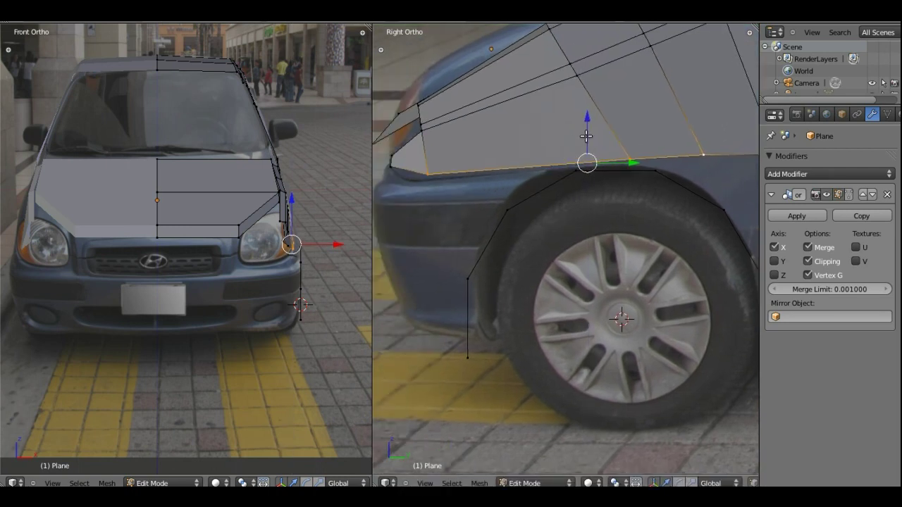
# - Nudge the fender's front corner vertex down slightly and select the connected wheel-arch chain
pyautogui.rightClick(428, 174)
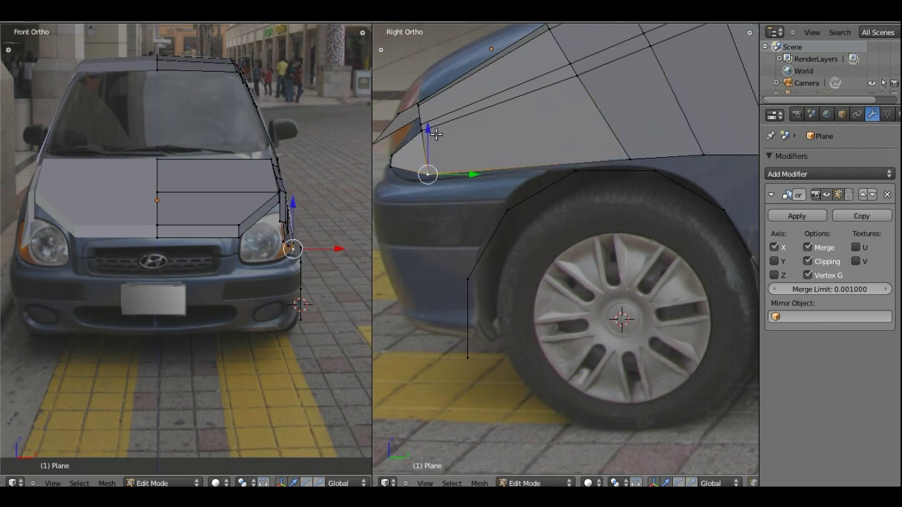
pyautogui.moveTo(436, 134); pyautogui.dragTo(429, 136)
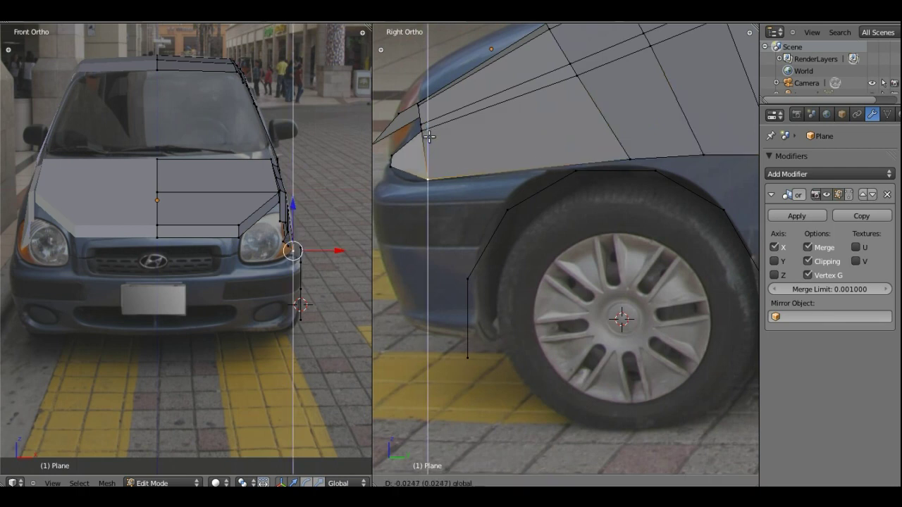
pyautogui.moveTo(430, 136); pyautogui.dragTo(428, 134)
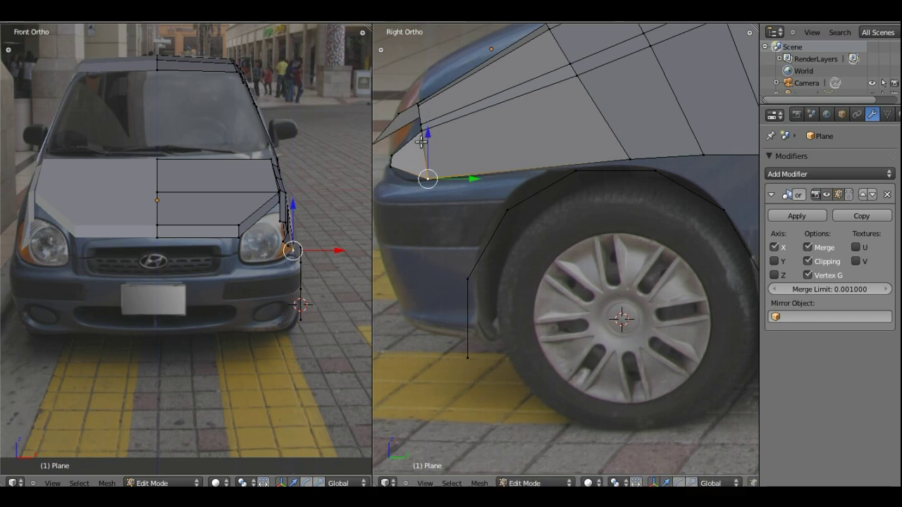
pyautogui.press('a')
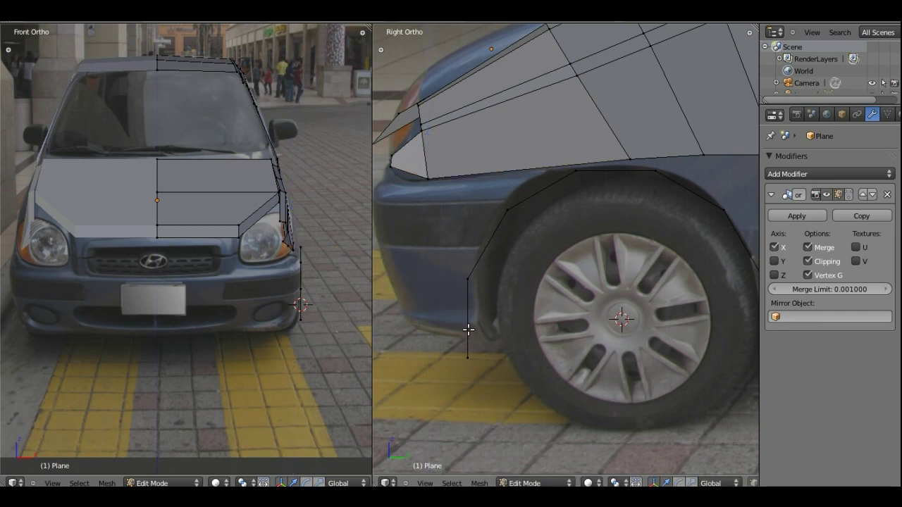
pyautogui.press('l')
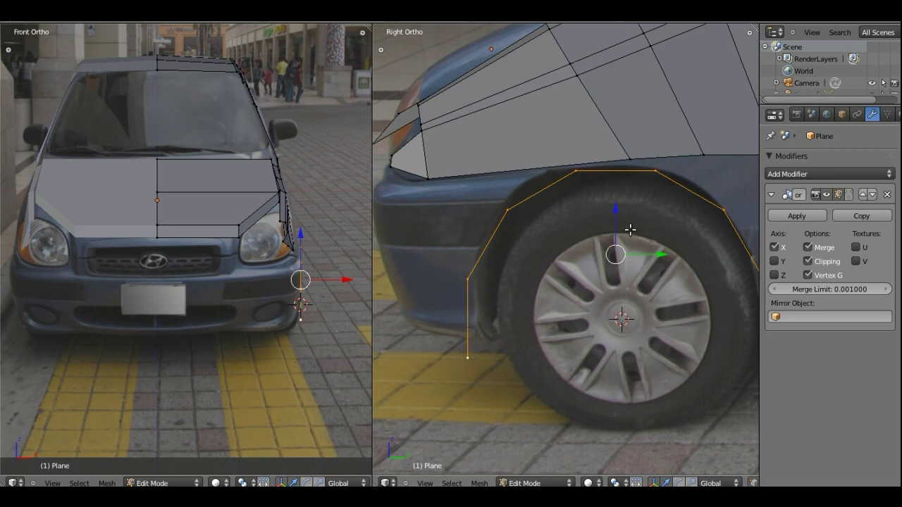
pyautogui.keyDown('shift'); pyautogui.moveTo(630, 235); pyautogui.dragTo(581, 231, button='middle'); pyautogui.keyUp('shift')
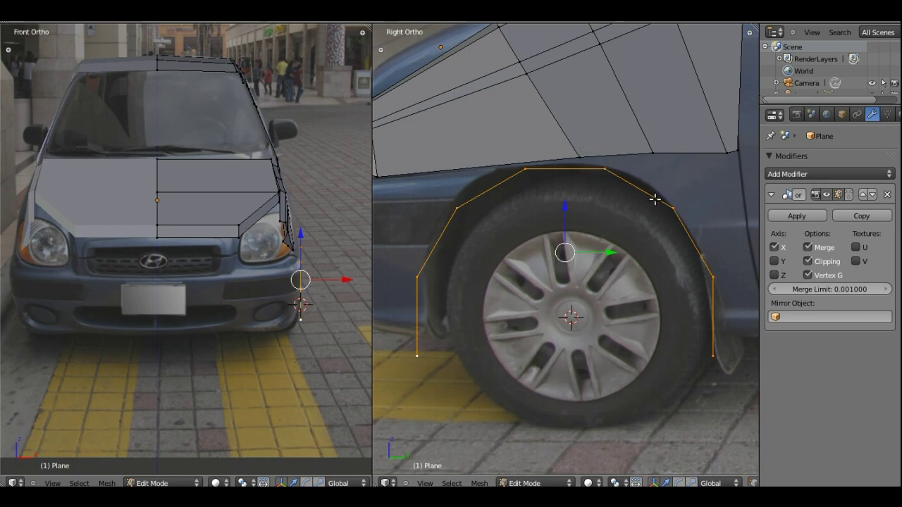
# - Select three fender lower-edge vertices together with the adjacent wheel-arch vertex
pyautogui.rightClick(579, 157)
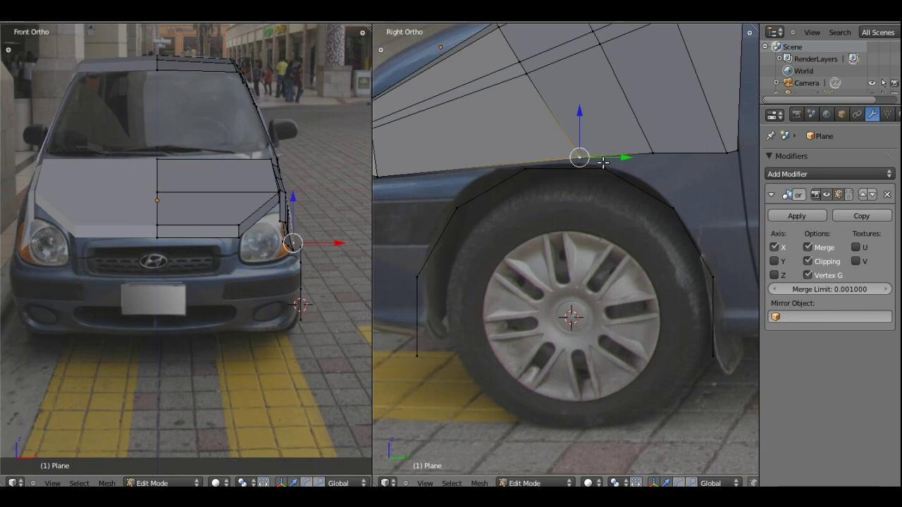
pyautogui.keyDown('shift'); pyautogui.rightClick(604, 169); pyautogui.keyUp('shift')
pyautogui.keyDown('shift'); pyautogui.rightClick(652, 153); pyautogui.keyUp('shift')
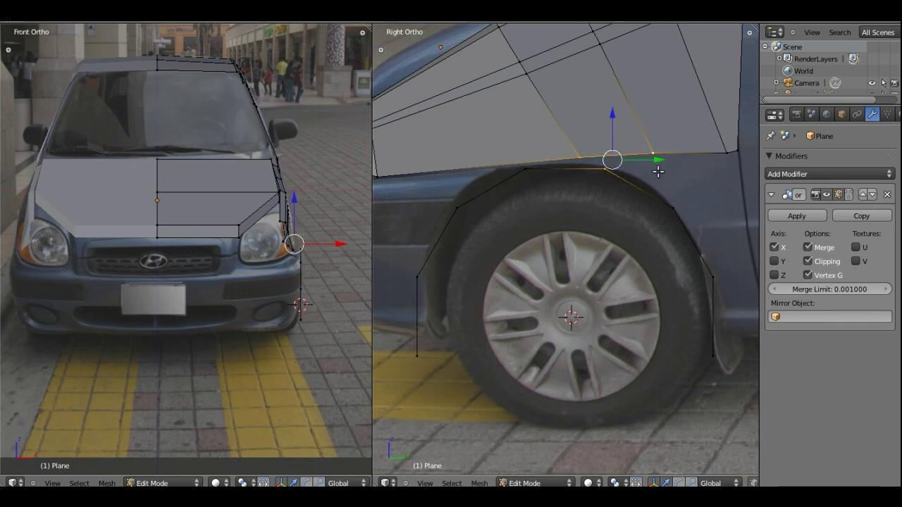
pyautogui.keyDown('shift'); pyautogui.rightClick(673, 207); pyautogui.keyUp('shift')
# - Fill the quad between the fender edge and arch, then the next quad behind the wheel
pyautogui.press('f')
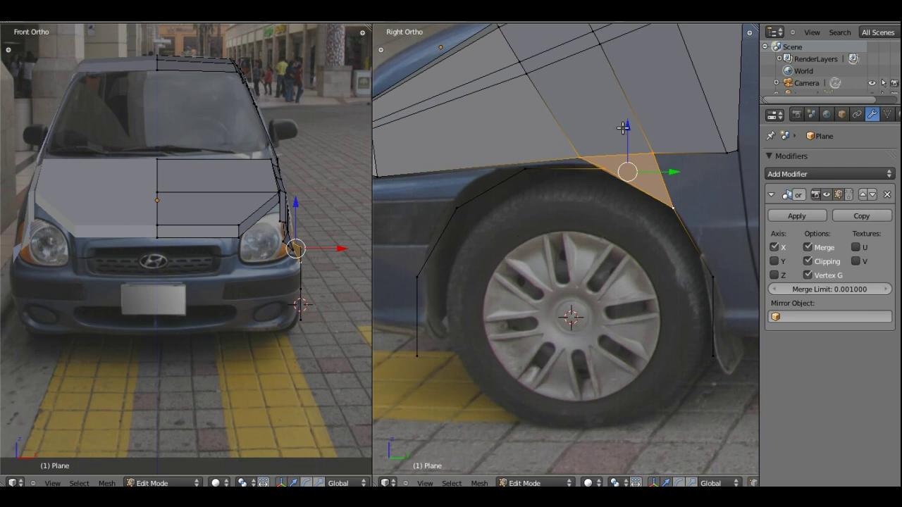
pyautogui.click(652, 153)
pyautogui.keyDown('shift'); pyautogui.click(673, 208); pyautogui.keyUp('shift')
pyautogui.keyDown('shift'); pyautogui.click(727, 152); pyautogui.keyUp('shift')
pyautogui.keyDown('shift'); pyautogui.click(715, 273); pyautogui.keyUp('shift')
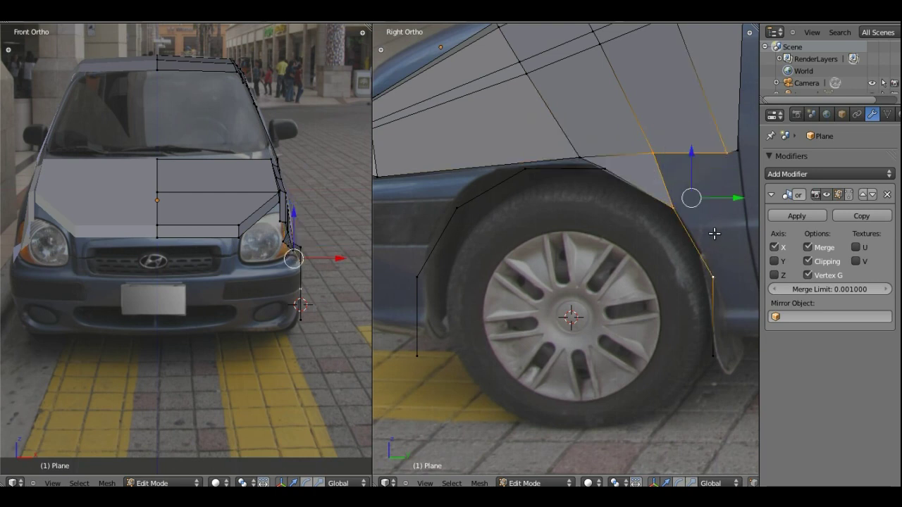
pyautogui.press('f')
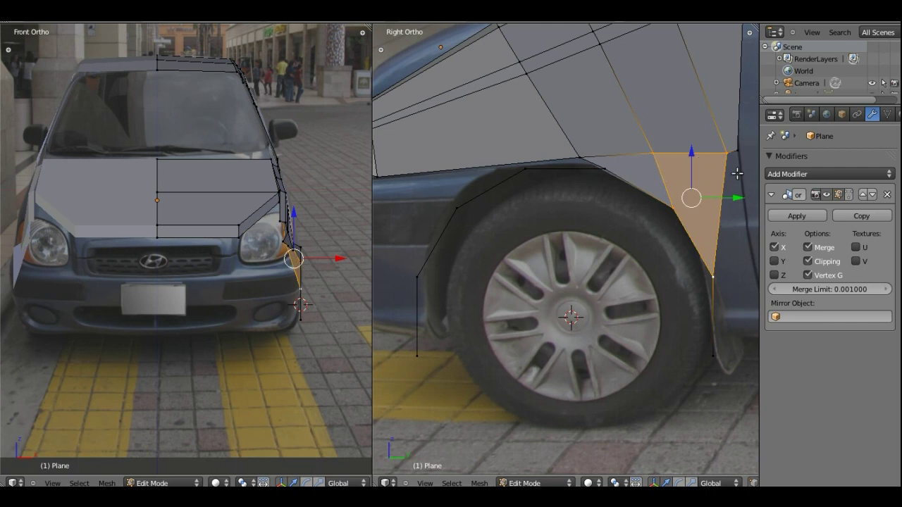
pyautogui.keyDown('shift'); pyautogui.moveTo(505, 191); pyautogui.dragTo(549, 249, button='middle'); pyautogui.keyUp('shift')
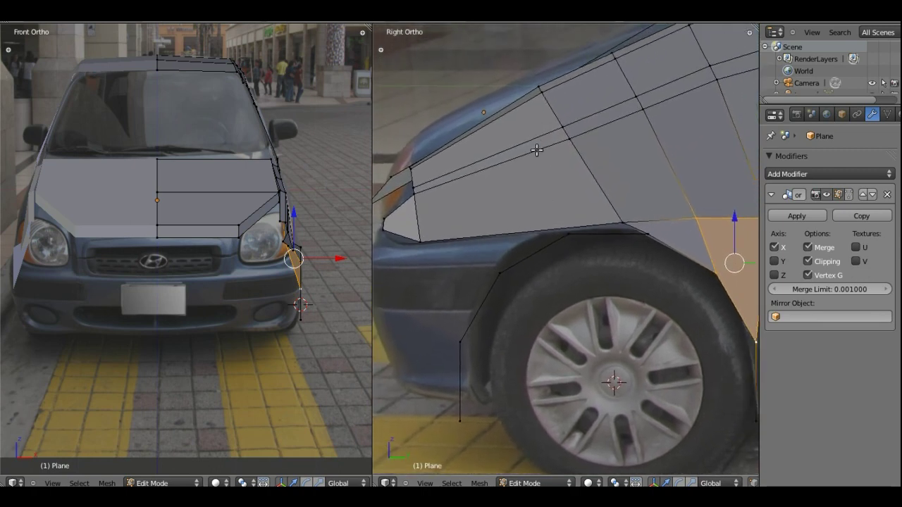
# - Add a vertical edge loop across the fender and select its lower-edge vertices above the arch
pyautogui.hotkey('ctrl', 'r')
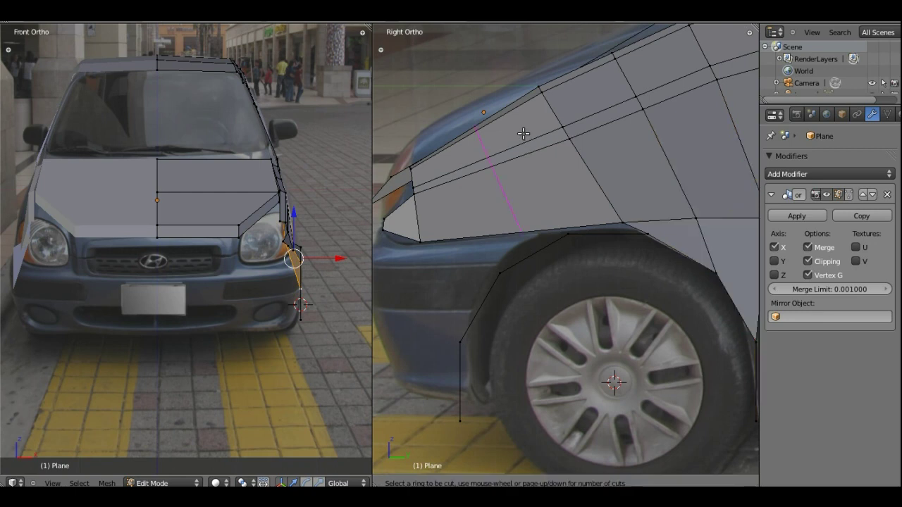
pyautogui.click(523, 133)
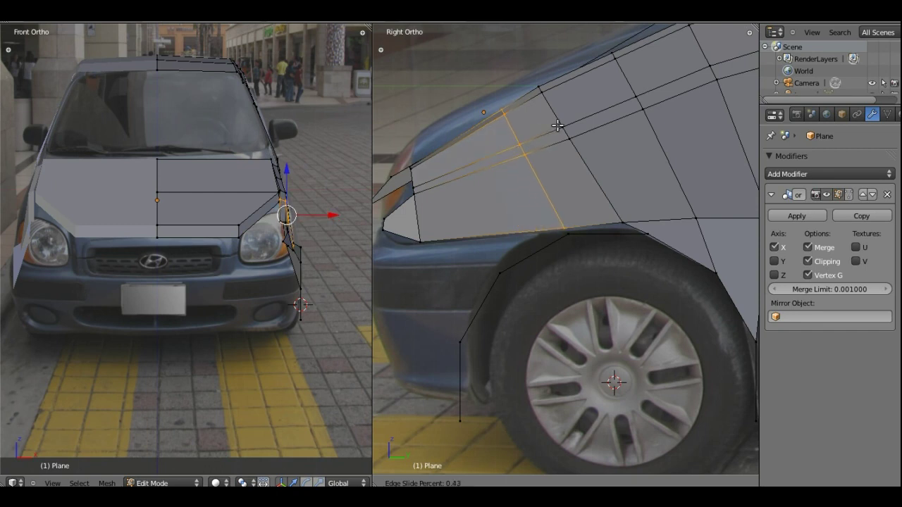
pyautogui.click(557, 125)
pyautogui.rightClick(565, 227)
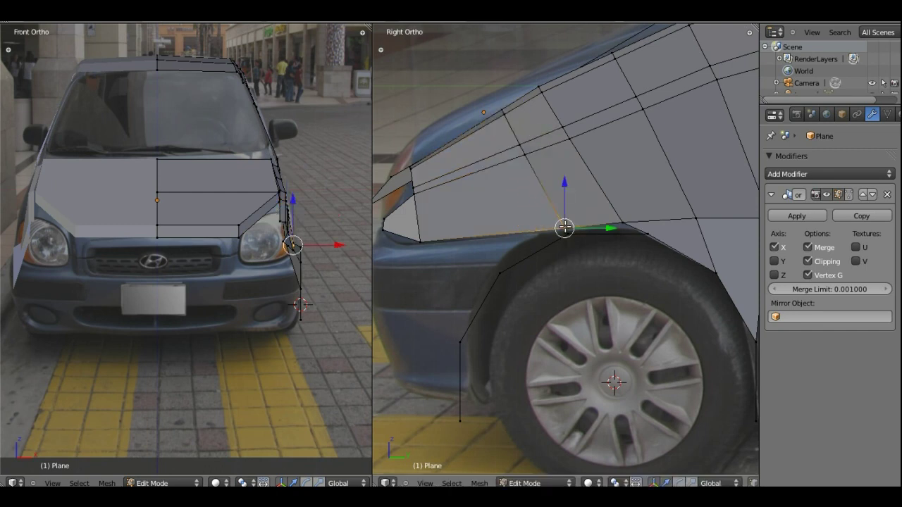
pyautogui.keyDown('shift'); pyautogui.rightClick(623, 224); pyautogui.keyUp('shift')
pyautogui.keyDown('shift'); pyautogui.rightClick(646, 234); pyautogui.keyUp('shift')
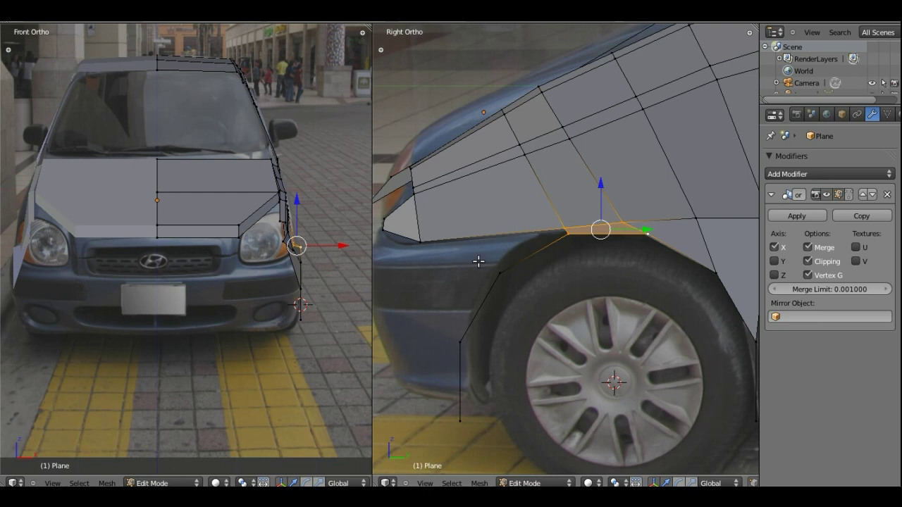
pyautogui.keyDown('shift'); pyautogui.moveTo(497, 249); pyautogui.dragTo(502, 250, button='middle'); pyautogui.keyUp('shift')
pyautogui.scroll(2, 502, 250)
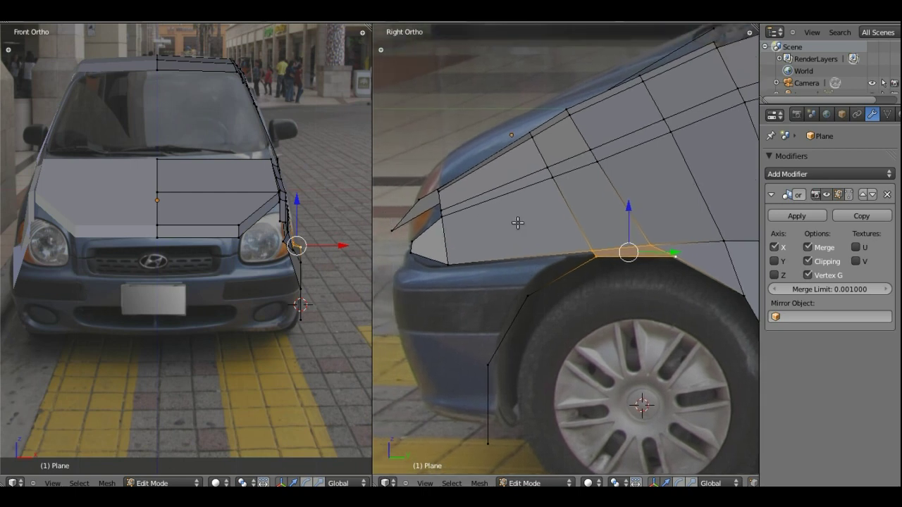
# - Add another edge loop near the headlight and fill a face over the arch's front
pyautogui.hotkey('ctrl', 'r')
pyautogui.click(508, 210)
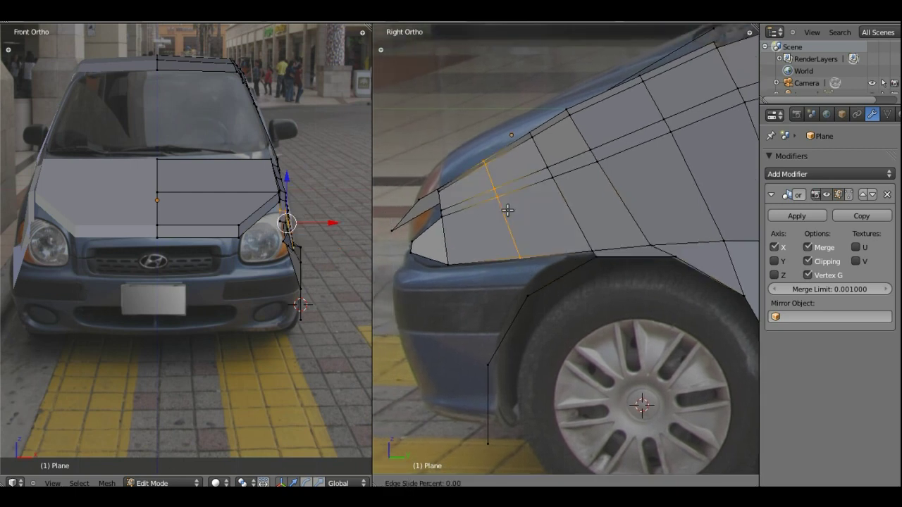
pyautogui.rightClick(507, 210)
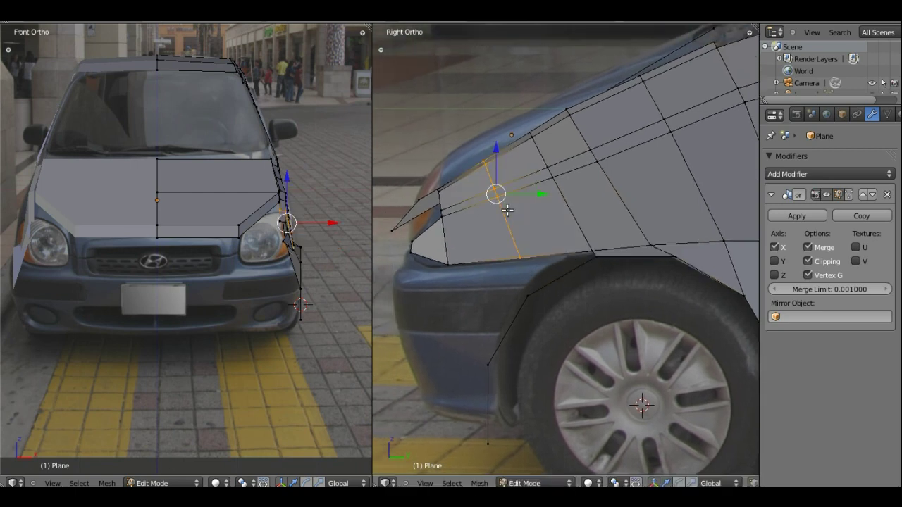
pyautogui.rightClick(529, 296)
pyautogui.keyDown('shift'); pyautogui.rightClick(520, 259); pyautogui.keyUp('shift')
pyautogui.keyDown('shift'); pyautogui.rightClick(590, 249); pyautogui.keyUp('shift')
pyautogui.keyDown('shift'); pyautogui.rightClick(593, 251); pyautogui.keyUp('shift')
pyautogui.press('f')
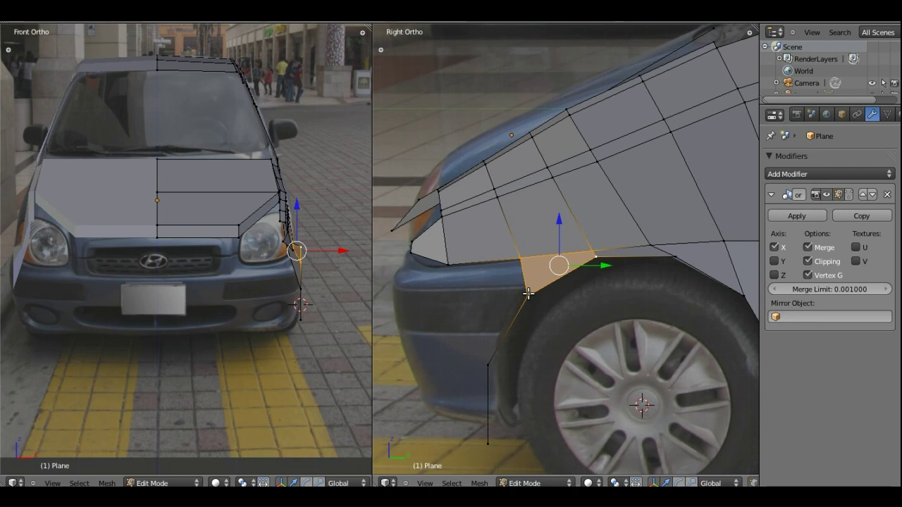
# - Drop the front arch vertex straight down onto the wheel-arch outline
pyautogui.rightClick(529, 294)
pyautogui.press('g')
pyautogui.press('z')
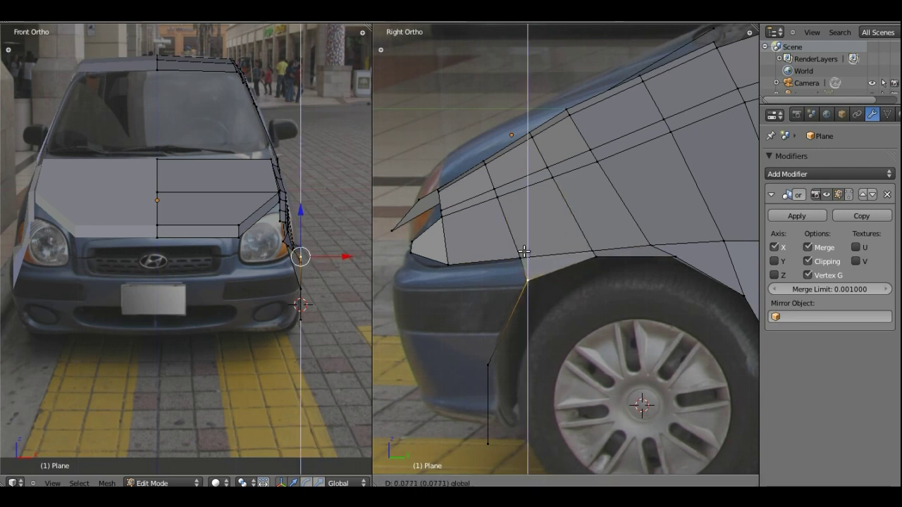
pyautogui.click(669, 279)
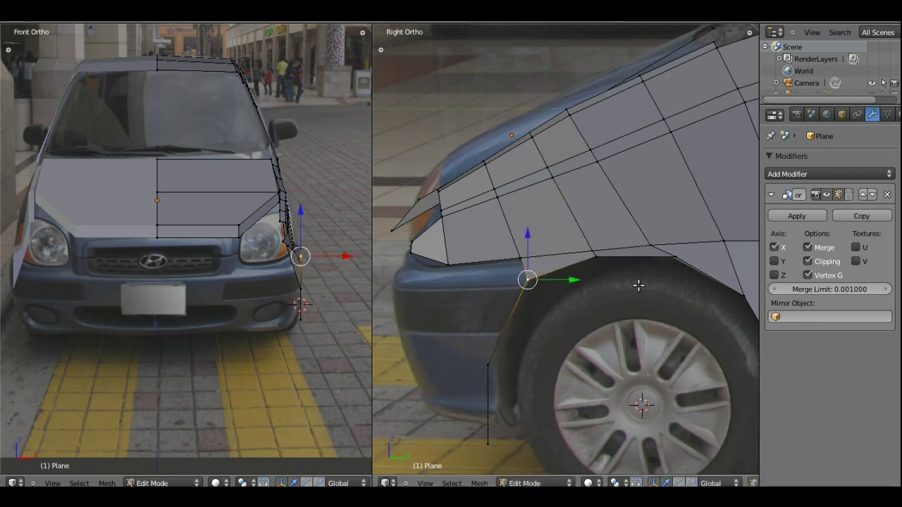
pyautogui.rightClick(598, 252)
# - Move wheel-arch vertices along Z and Y so the mesh edge follows the arch curve
pyautogui.press('g')
pyautogui.press('z')
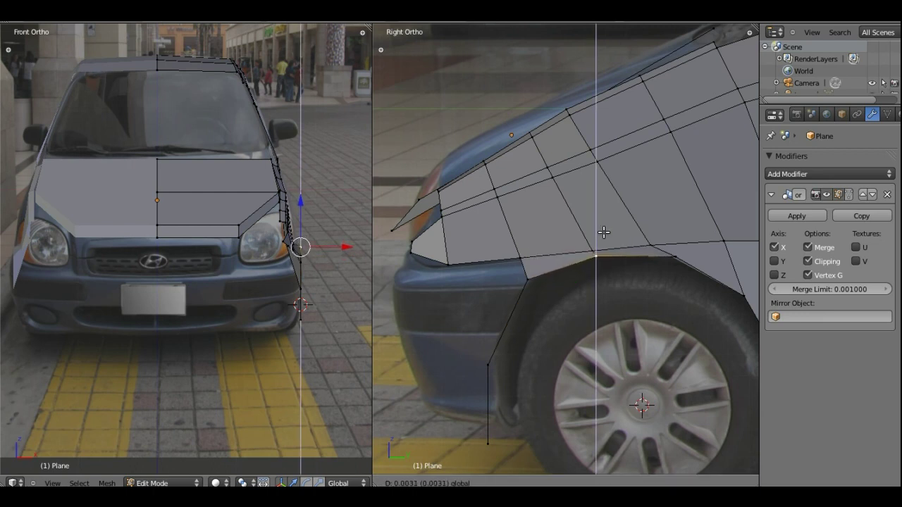
pyautogui.click(614, 236)
pyautogui.rightClick(674, 256)
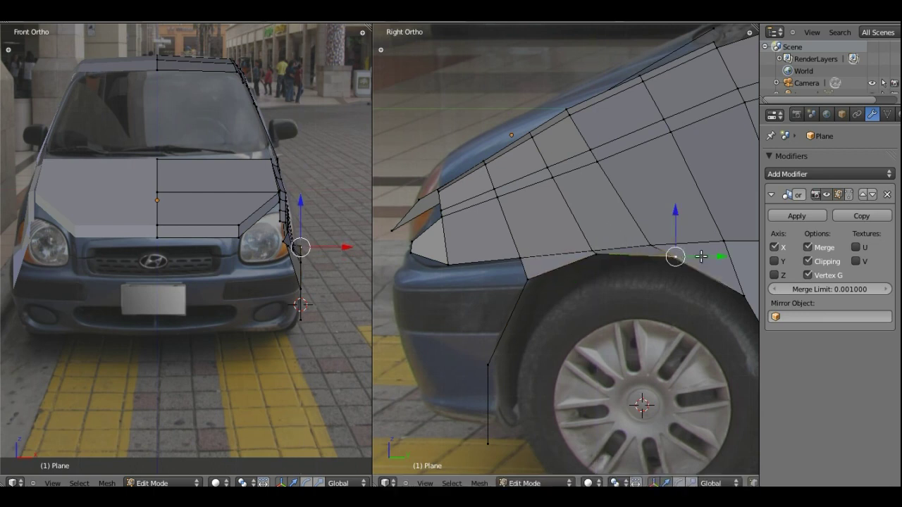
pyautogui.press('g')
pyautogui.press('y')
pyautogui.click(690, 260)
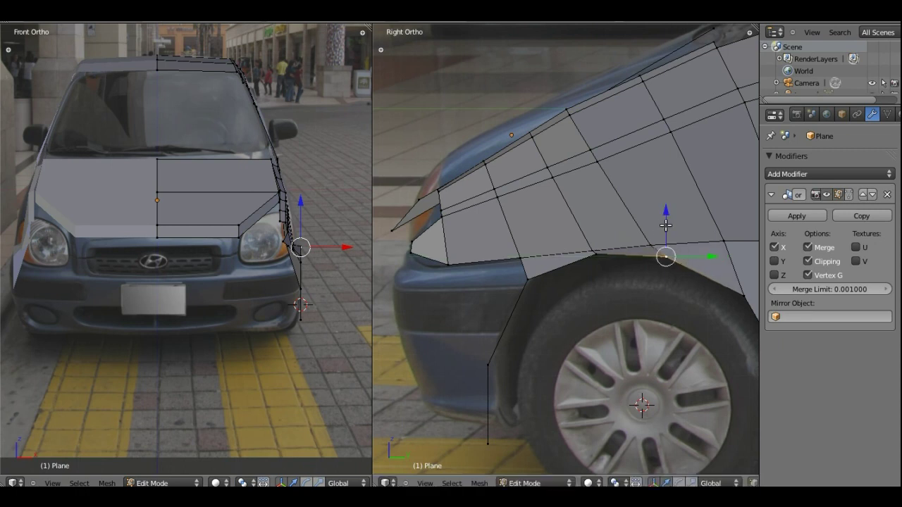
pyautogui.press('g')
pyautogui.press('z')
pyautogui.click(667, 222)
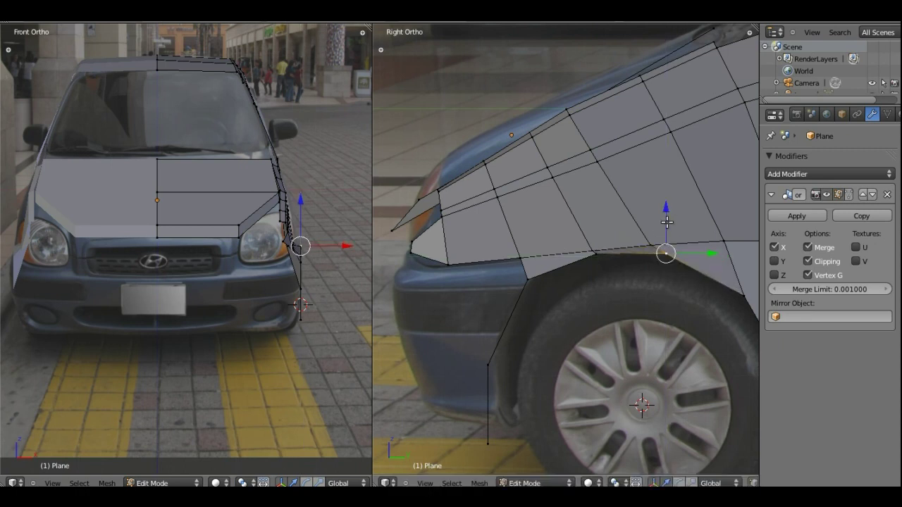
# - Raise the bottom vertices in front of and behind the wheel vertically
pyautogui.keyDown('shift'); pyautogui.moveTo(526, 284); pyautogui.dragTo(538, 281, button='middle'); pyautogui.keyUp('shift')
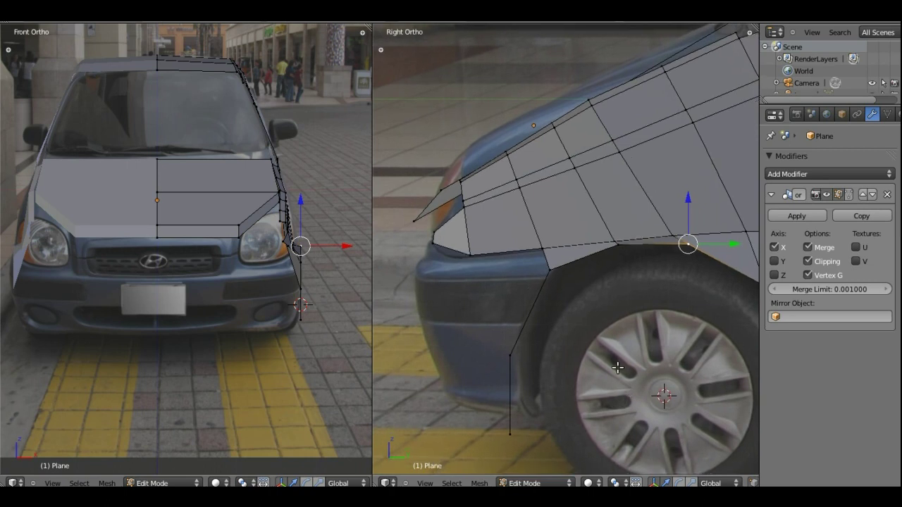
pyautogui.keyDown('shift'); pyautogui.moveTo(625, 408); pyautogui.dragTo(548, 250, button='middle'); pyautogui.keyUp('shift')
pyautogui.rightClick(425, 292)
pyautogui.keyDown('shift'); pyautogui.rightClick(720, 292); pyautogui.keyUp('shift')
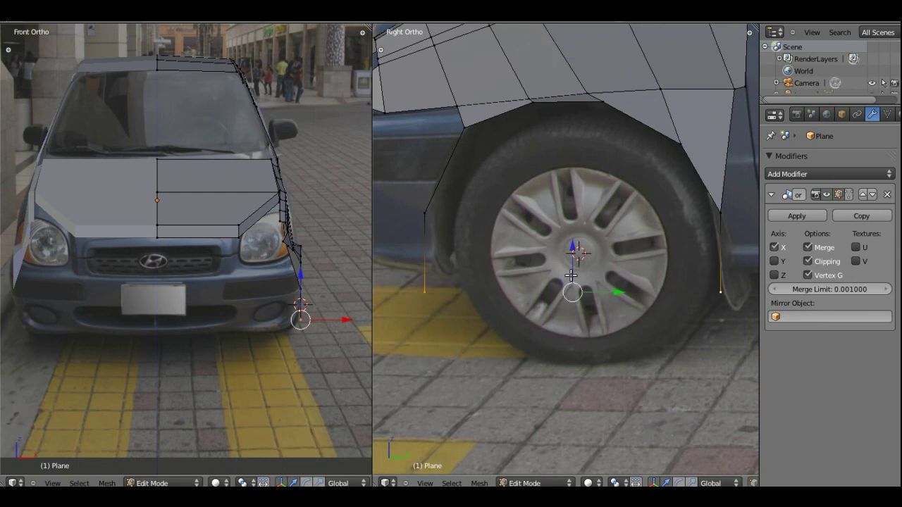
pyautogui.press('g')
pyautogui.press('z')
pyautogui.click(575, 245)
pyautogui.keyDown('shift'); pyautogui.moveTo(488, 251); pyautogui.dragTo(566, 292, button='middle'); pyautogui.keyUp('shift')
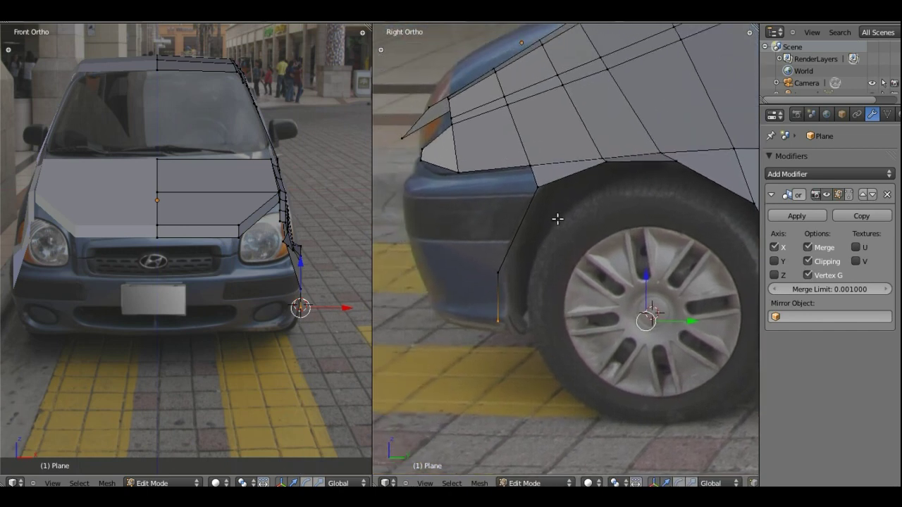
# - Extrude the edge in front of the wheel forward along Y over the bumper side
pyautogui.rightClick(538, 188)
pyautogui.keyDown('shift'); pyautogui.rightClick(497, 270); pyautogui.keyUp('shift')
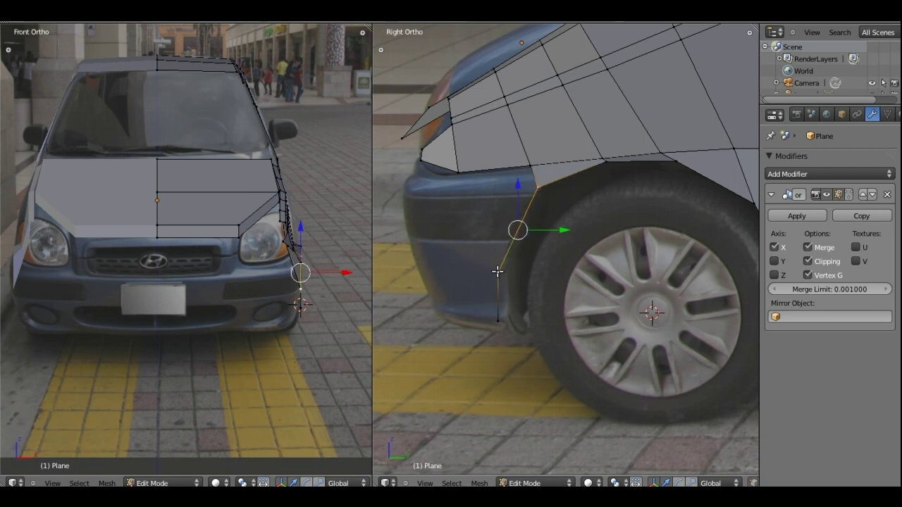
pyautogui.keyDown('shift'); pyautogui.rightClick(498, 321); pyautogui.keyUp('shift')
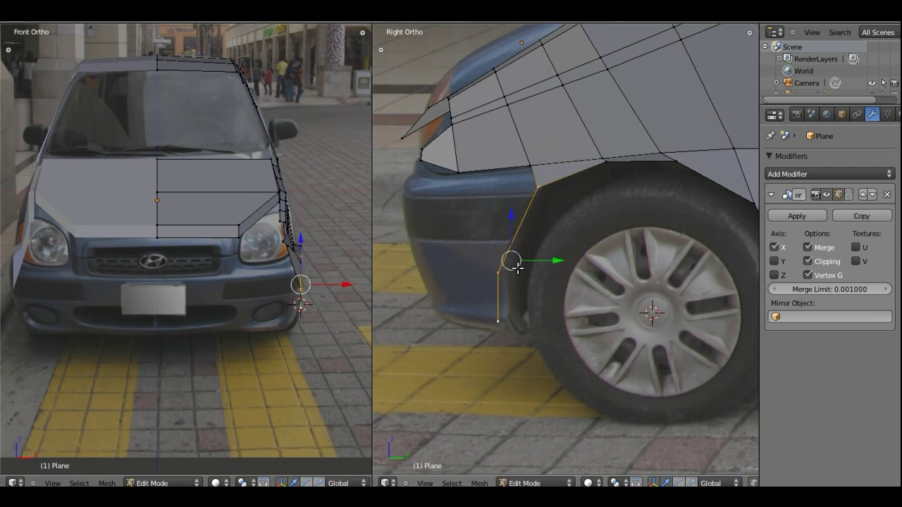
pyautogui.press('g')
pyautogui.press('y')
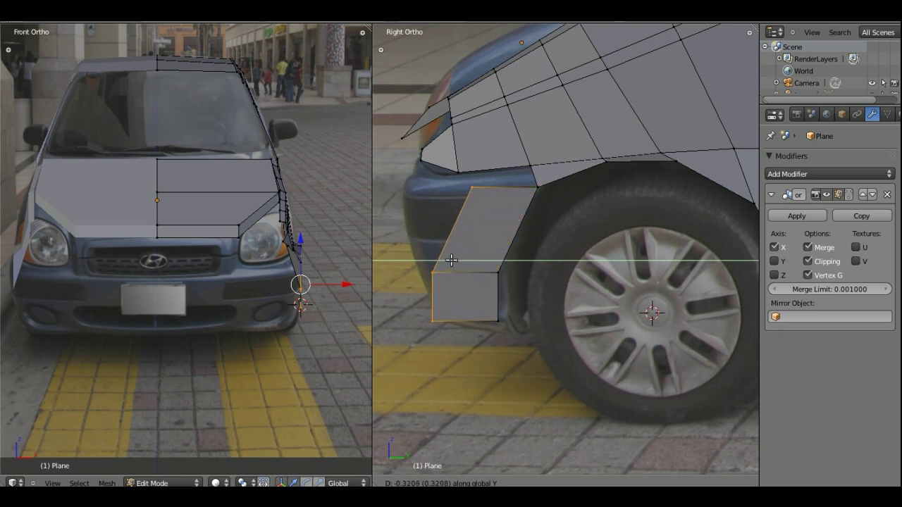
pyautogui.click(444, 261)
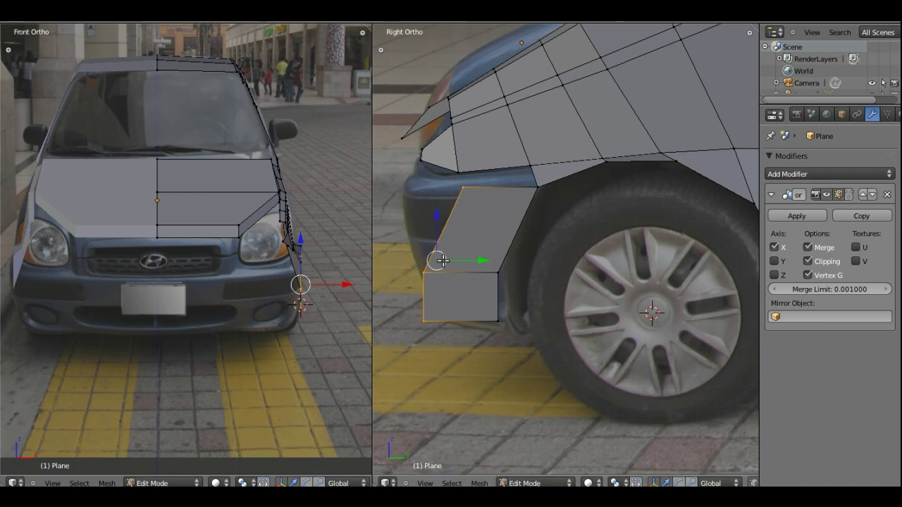
# - Push the top front corner to the bumper's front edge and set the bottom corner under it
pyautogui.rightClick(464, 187)
pyautogui.press('g')
pyautogui.press('y')
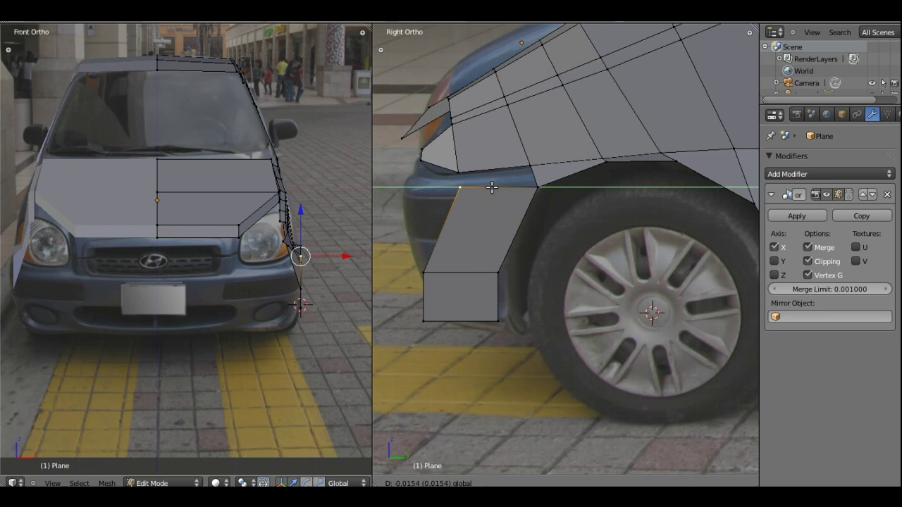
pyautogui.click(438, 192)
pyautogui.rightClick(422, 321)
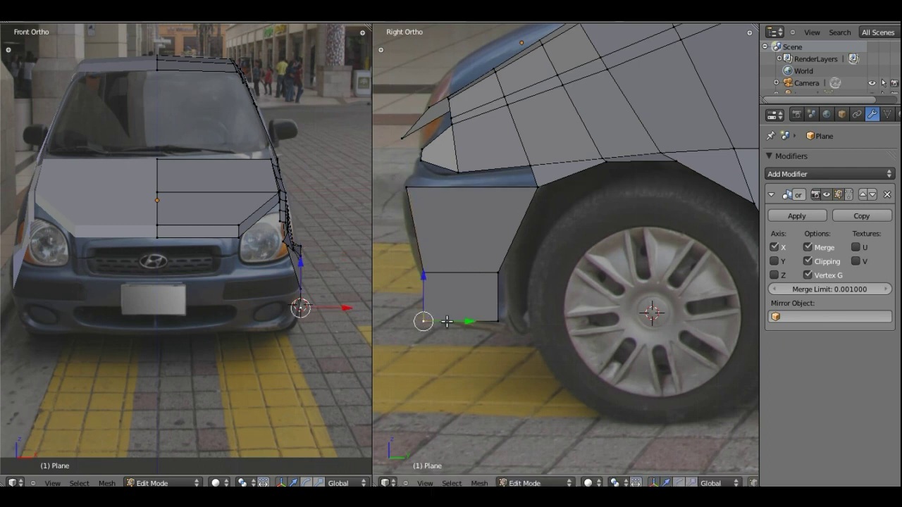
pyautogui.press('g')
pyautogui.press('y')
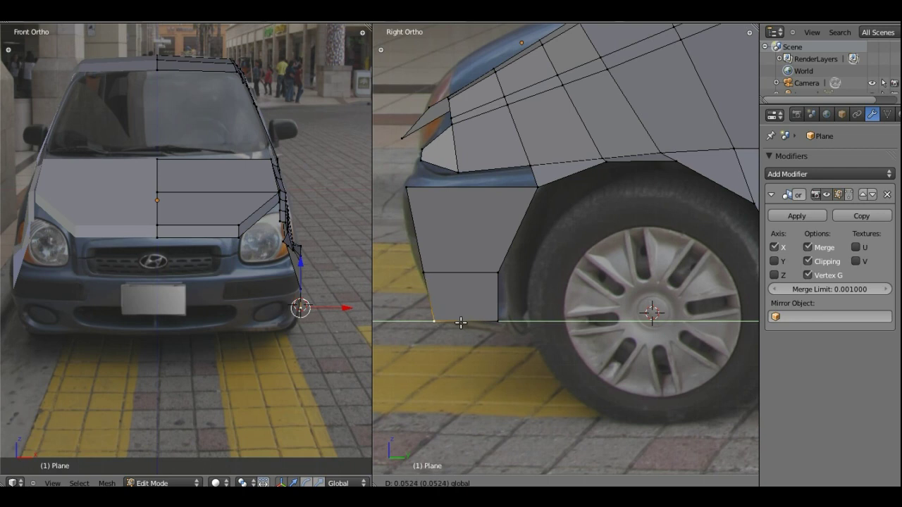
pyautogui.click(462, 322)
# - Lift the bottom corner to the bumper's lower edge and align the middle front vertex with the curve
pyautogui.press('g')
pyautogui.press('z')
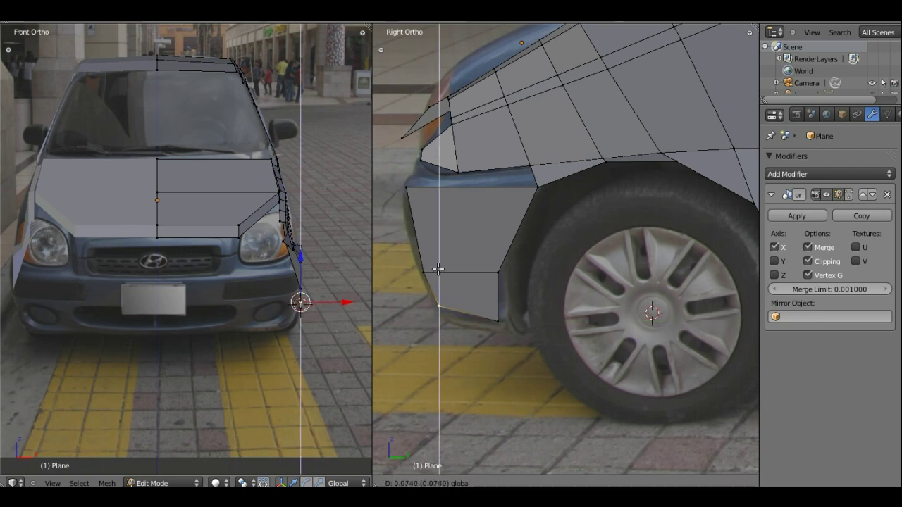
pyautogui.click(437, 276)
pyautogui.rightClick(423, 272)
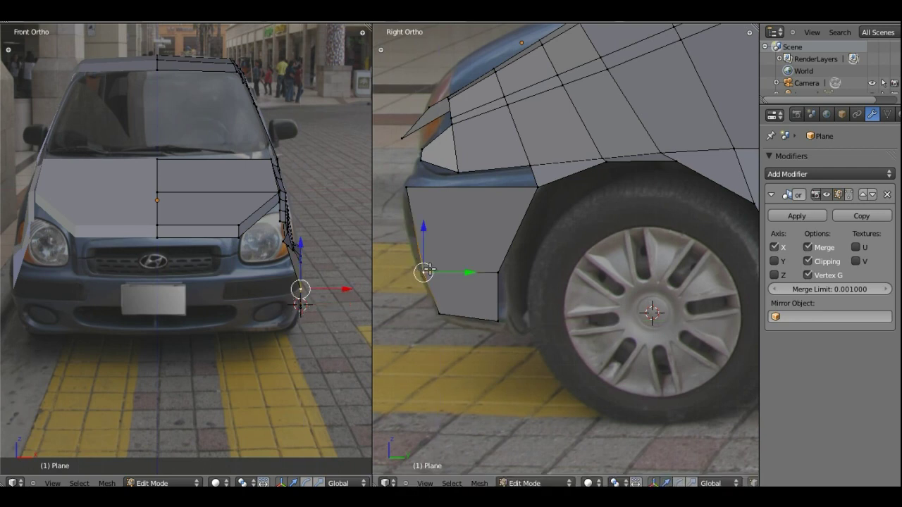
pyautogui.press('g')
pyautogui.press('y')
pyautogui.click(450, 272)
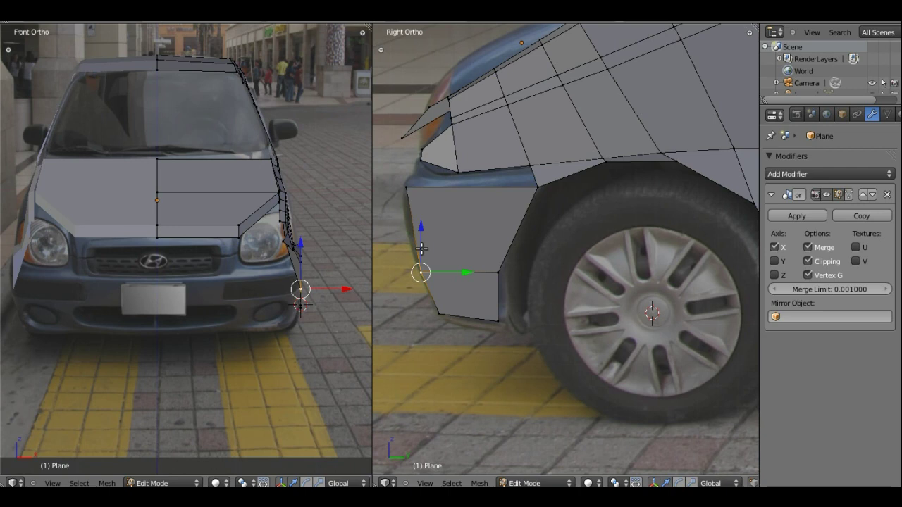
# - Extrude the fender–bumper edge forward along Y into a narrow strip reaching the car's front
pyautogui.keyDown('shift'); pyautogui.moveTo(500, 187); pyautogui.dragTo(526, 217, button='middle'); pyautogui.keyUp('shift')
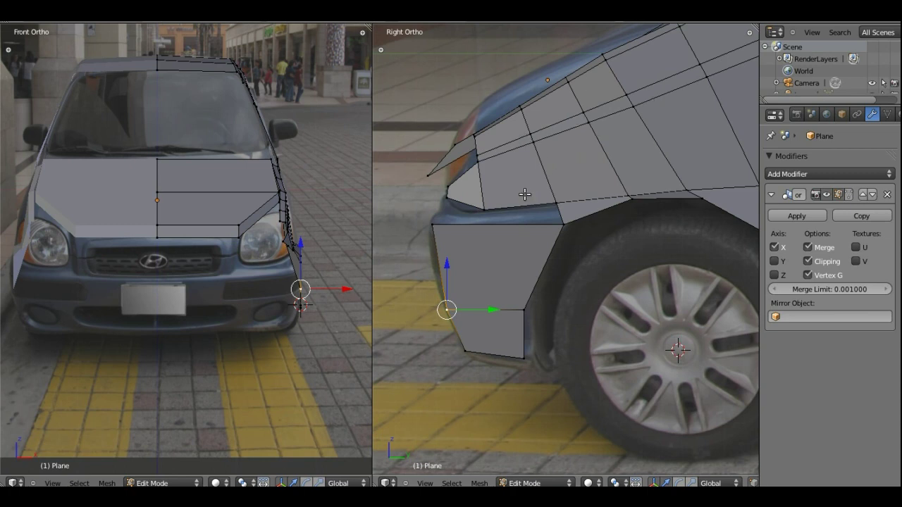
pyautogui.keyDown('shift'); pyautogui.moveTo(540, 229); pyautogui.dragTo(542, 220, button='middle'); pyautogui.keyUp('shift')
pyautogui.rightClick(557, 196)
pyautogui.keyDown('shift'); pyautogui.rightClick(563, 218); pyautogui.keyUp('shift')
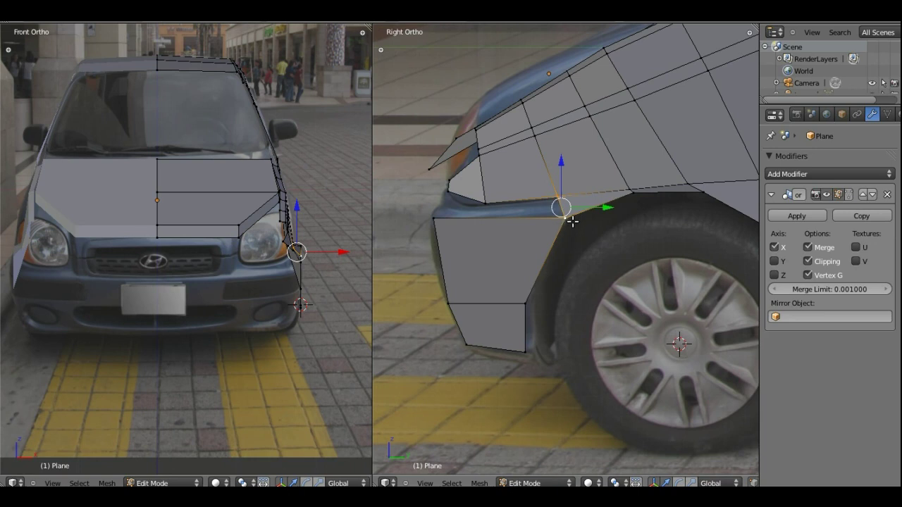
pyautogui.press('g')
pyautogui.press('y')
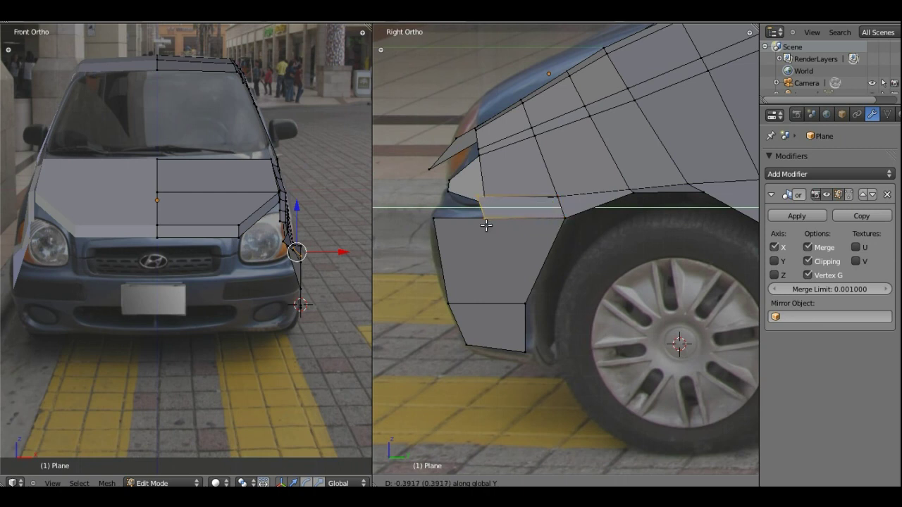
pyautogui.click(442, 232)
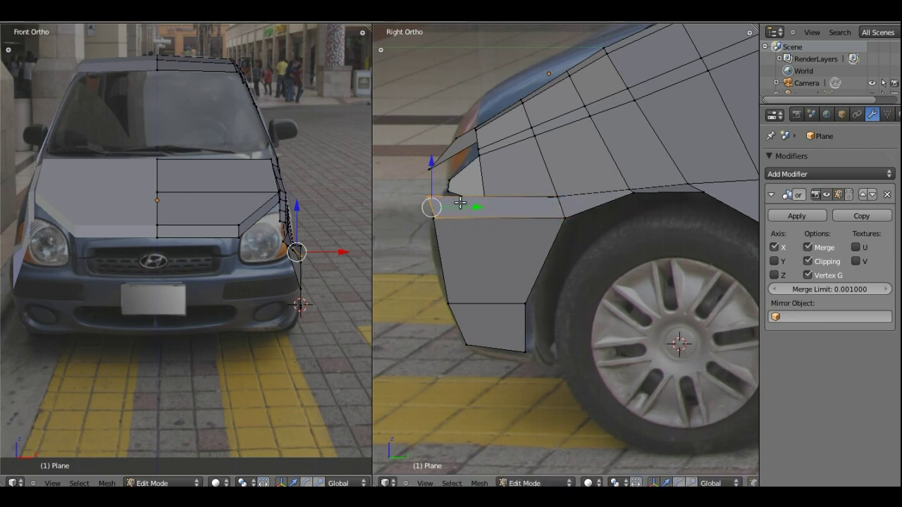
# - Inspect the strip in an orbited view, then raise its front edge under the headlight
pyautogui.moveTo(450, 213)
pyautogui.mouseDown(button='middle')
pyautogui.moveTo(526, 235)
pyautogui.moveTo(500, 243)
pyautogui.mouseUp(button='middle')
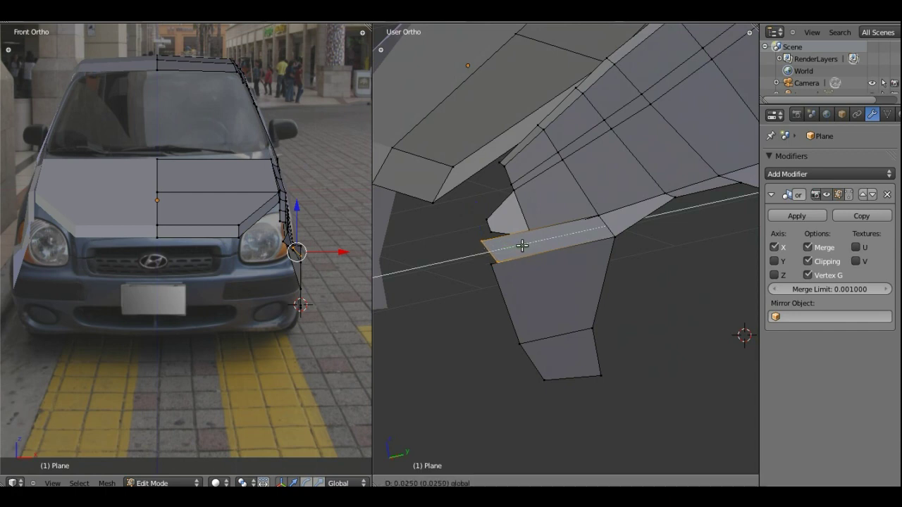
pyautogui.press('KP_3')
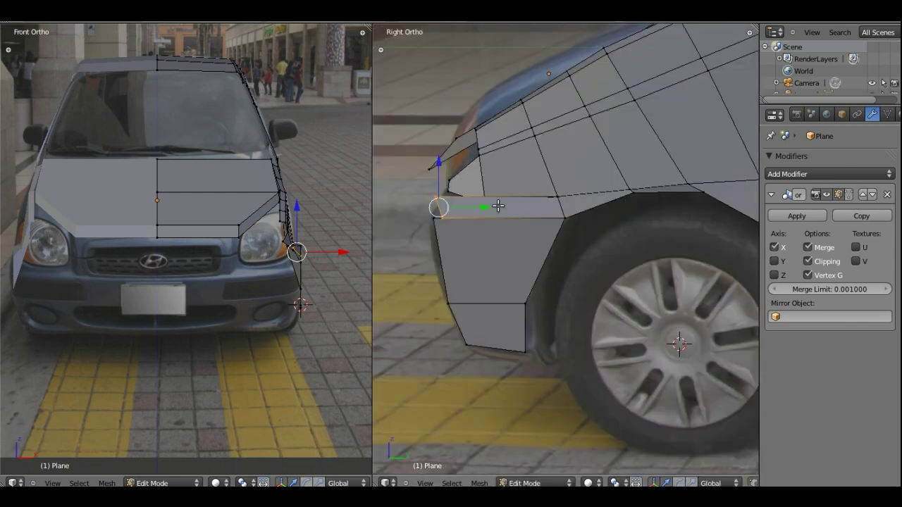
pyautogui.moveTo(438, 201)
pyautogui.mouseDown()
pyautogui.moveTo(442, 191)
pyautogui.moveTo(466, 201)
pyautogui.mouseUp()
pyautogui.rightClick(444, 218)
# - Slide the strip's lower front edge along Y to the bumper front
pyautogui.press('g')
pyautogui.press('y')
pyautogui.click(468, 219)
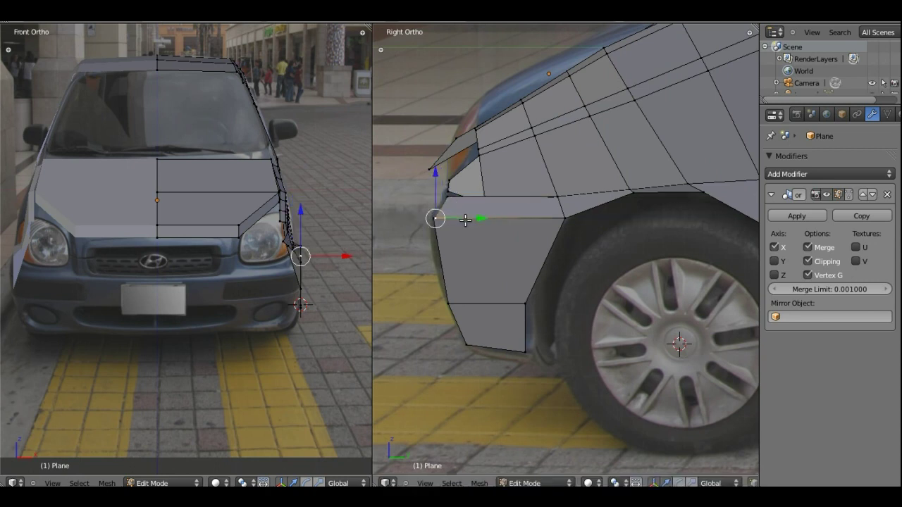
pyautogui.scroll(2, 445, 219)
pyautogui.scroll(1, 445, 221)
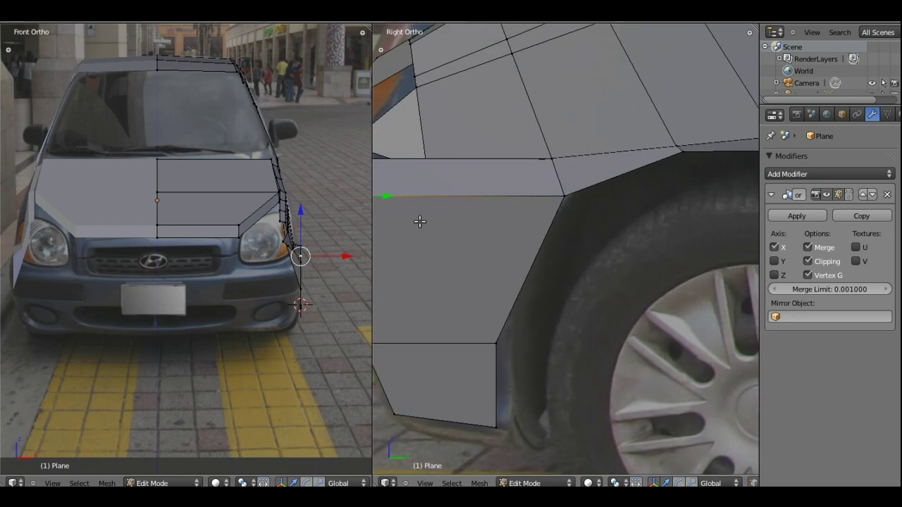
pyautogui.keyDown('shift'); pyautogui.moveTo(421, 218); pyautogui.dragTo(569, 234, button='middle'); pyautogui.keyUp('shift')
pyautogui.scroll(3, 569, 235)
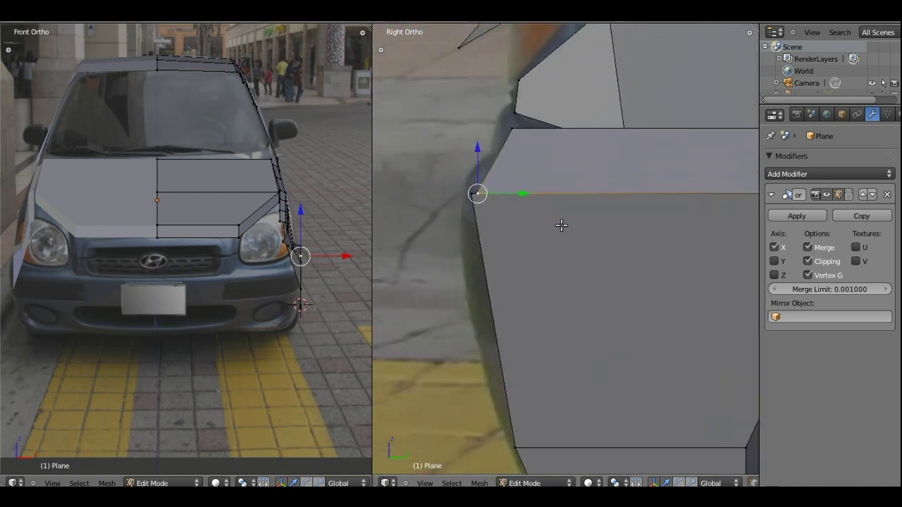
pyautogui.scroll(1, 562, 225)
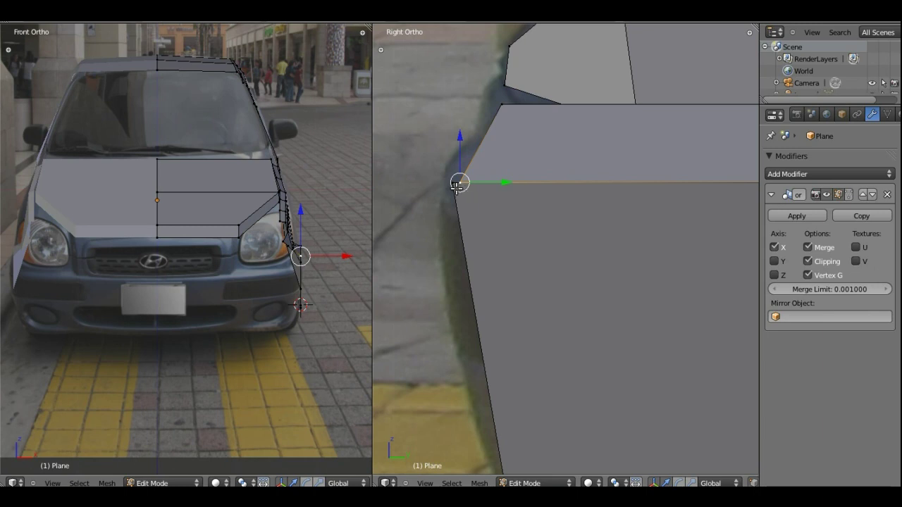
# - Merge the front corner vertices under the headlight with Alt+M At Last
pyautogui.keyDown('shift'); pyautogui.rightClick(454, 183); pyautogui.keyUp('shift')
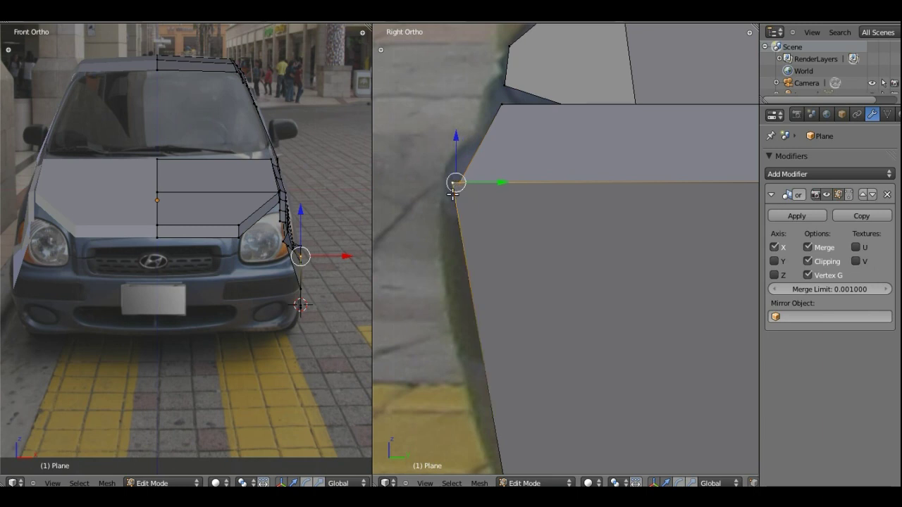
pyautogui.hotkey('alt', 'm')
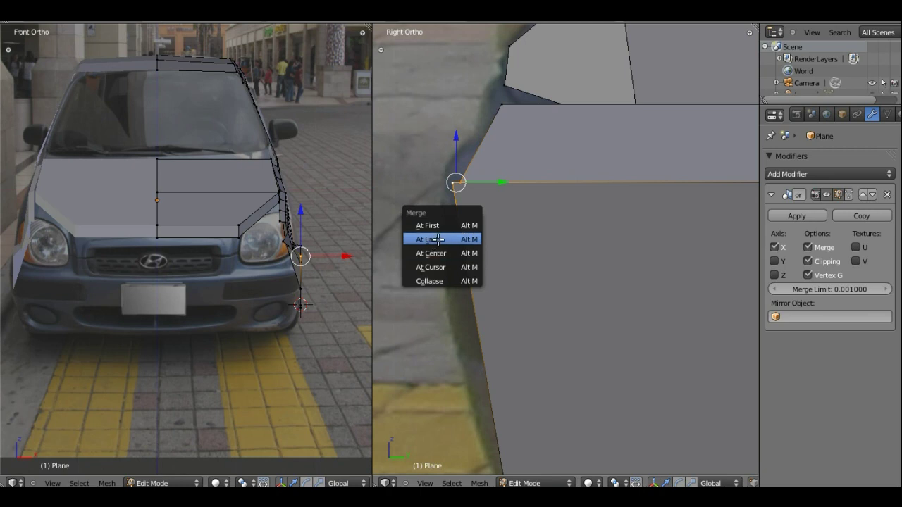
pyautogui.click(437, 240)
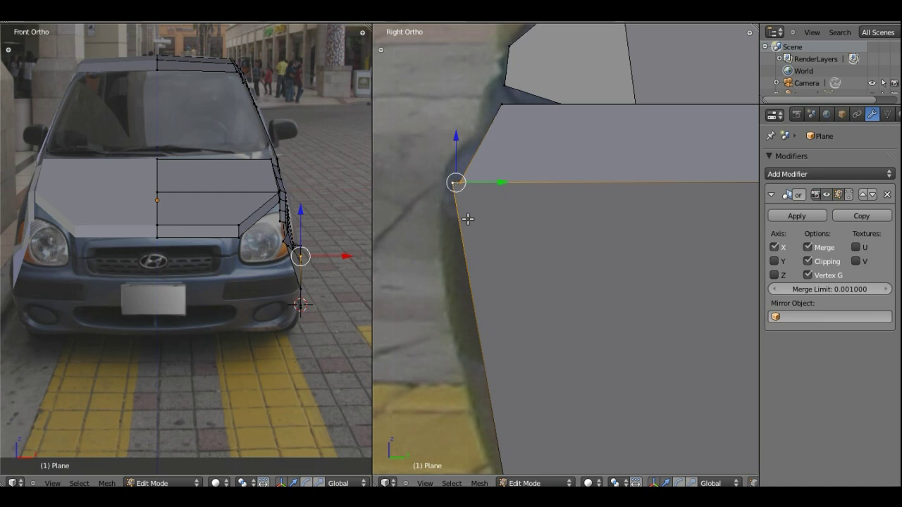
pyautogui.hotkey('alt', 'm')
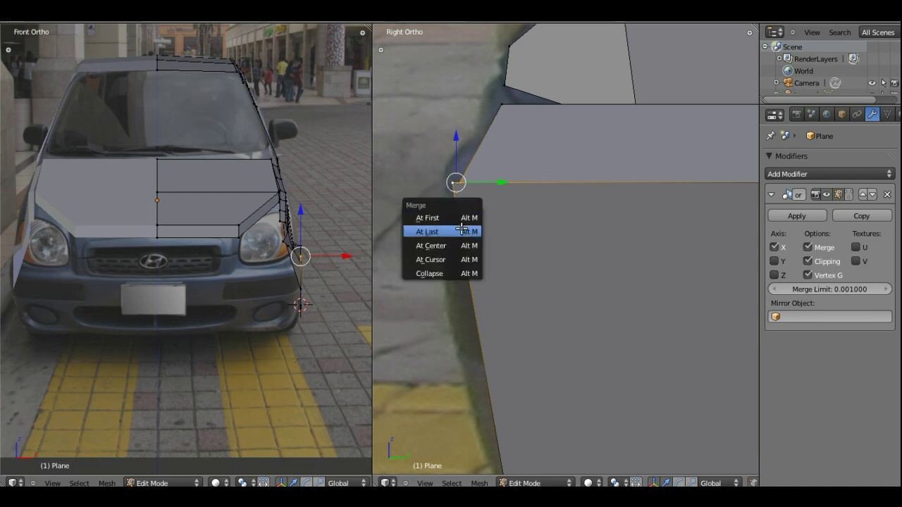
pyautogui.click(460, 230)
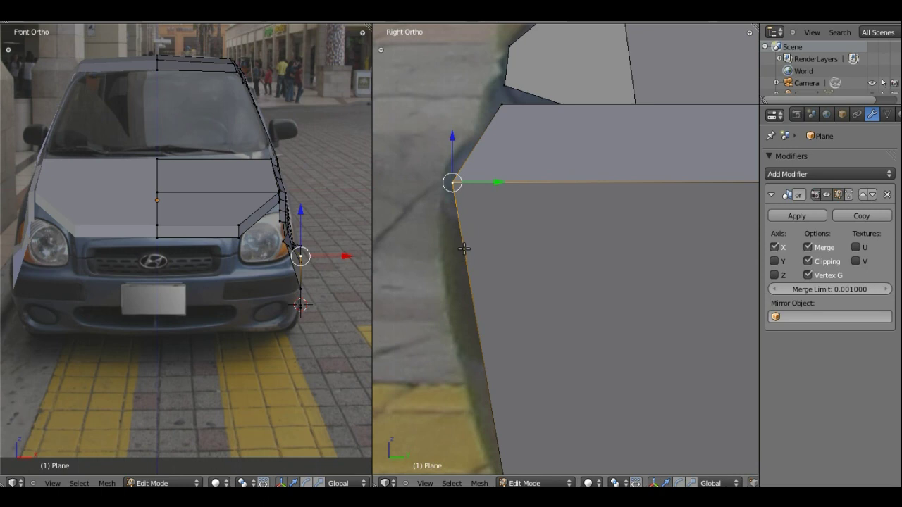
pyautogui.scroll(-1, 558, 209)
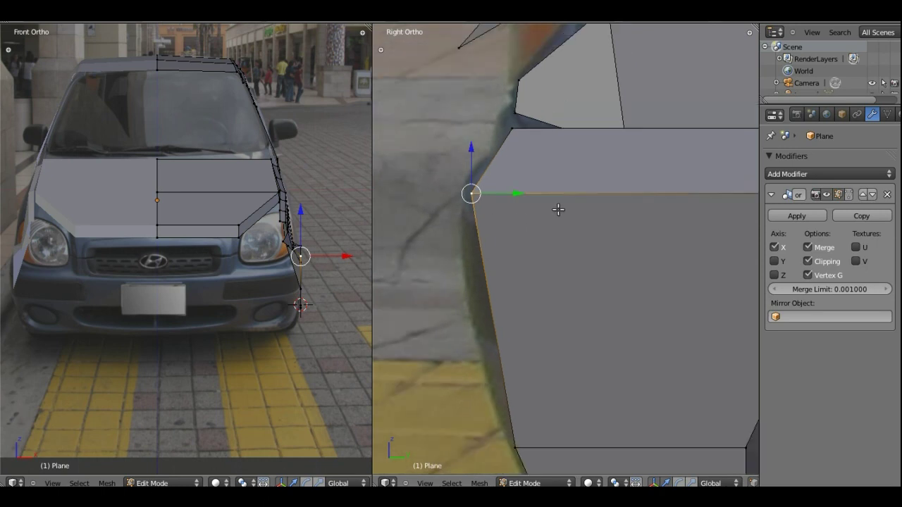
pyautogui.scroll(-2, 698, 219)
pyautogui.moveTo(698, 220)
pyautogui.keyDown('shift'); pyautogui.mouseDown(button='middle')
pyautogui.moveTo(630, 271)
pyautogui.moveTo(635, 314)
pyautogui.mouseUp(button='middle'); pyautogui.keyUp('shift')
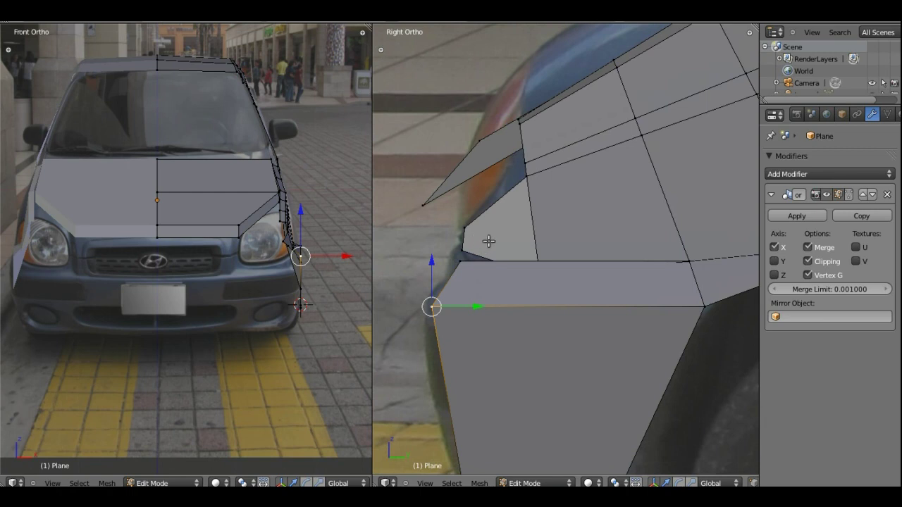
# - Move the bumper-top vertex onto the small face's corner
pyautogui.press('g')
pyautogui.click(462, 257)
pyautogui.scroll(1, 465, 265)
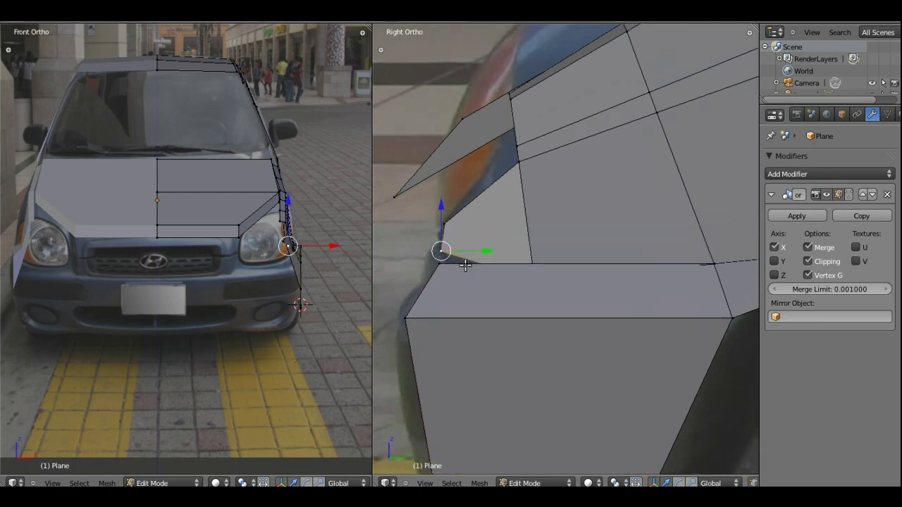
pyautogui.scroll(1, 465, 264)
pyautogui.scroll(3, 456, 264)
pyautogui.scroll(-3, 576, 264)
pyautogui.scroll(1, 598, 270)
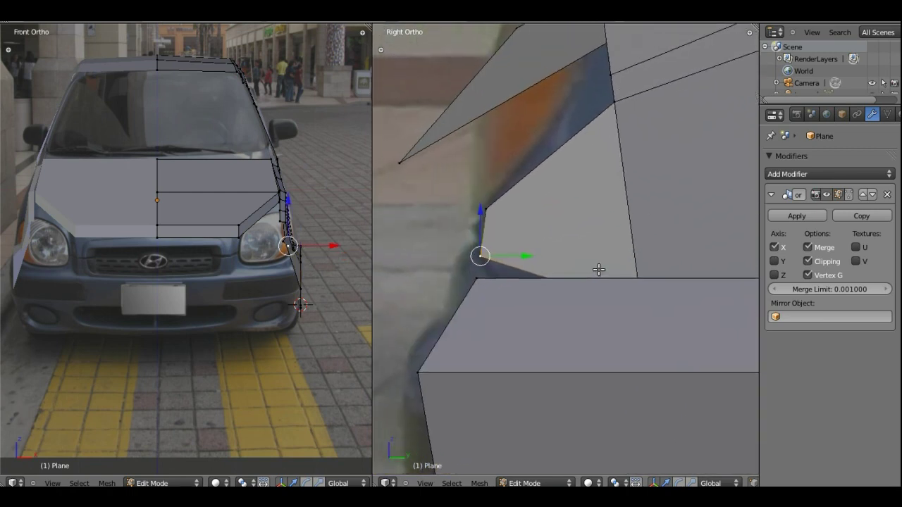
pyautogui.keyDown('ctrl'); pyautogui.hscroll(-1, 598, 270); pyautogui.keyUp('ctrl')
# - Weld it to the fender's front corner vertex with Alt+M At Last and tidy the joint
pyautogui.keyDown('shift'); pyautogui.rightClick(492, 280); pyautogui.keyUp('shift')
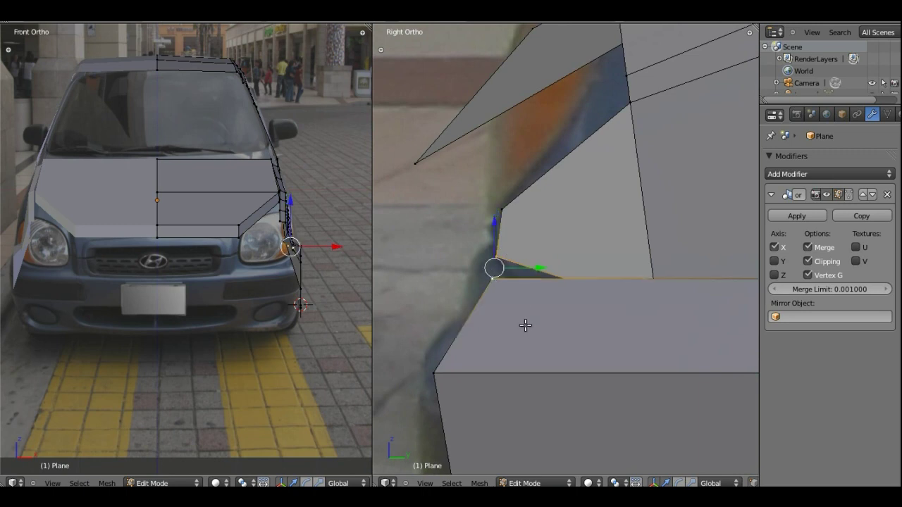
pyautogui.hotkey('alt', 'm')
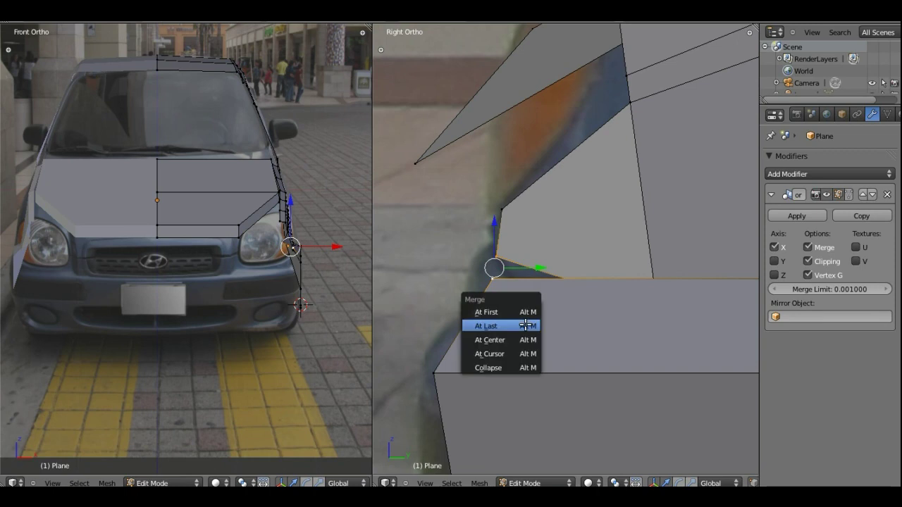
pyautogui.click(526, 326)
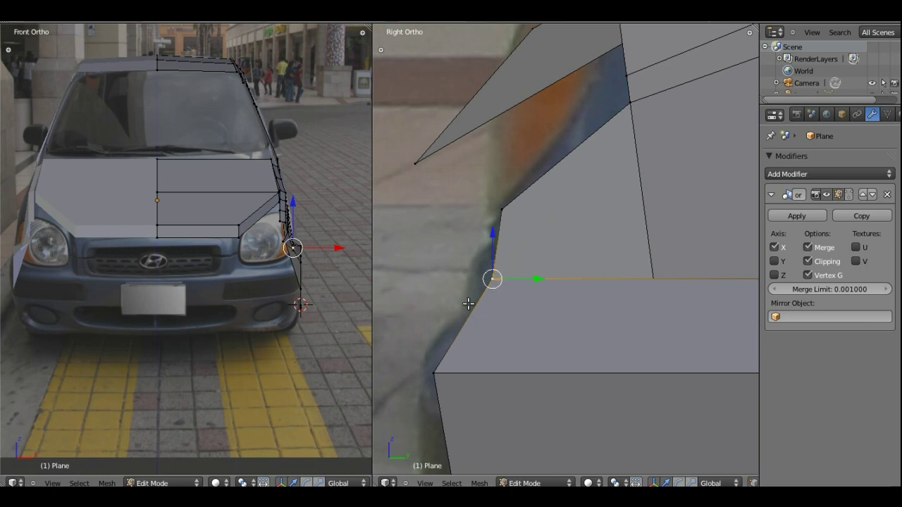
pyautogui.moveTo(537, 279); pyautogui.dragTo(524, 280)
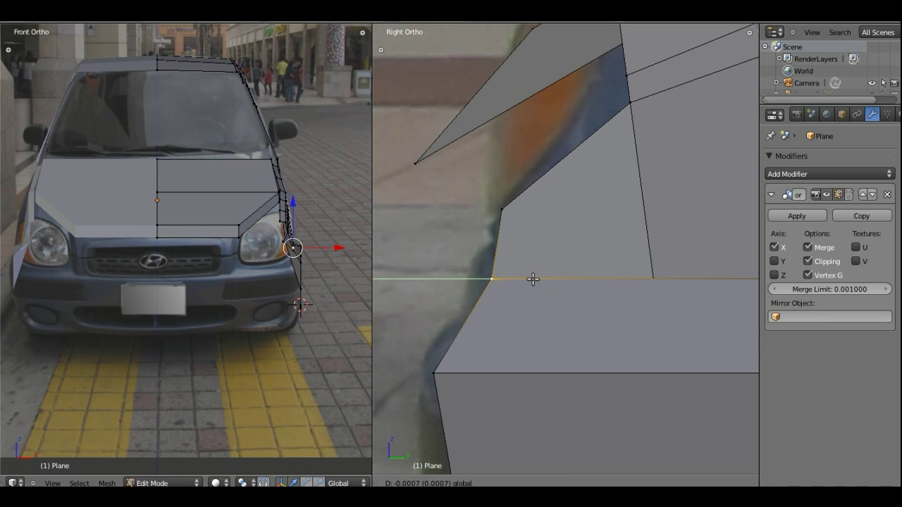
pyautogui.moveTo(480, 280)
pyautogui.mouseDown(button='middle')
pyautogui.moveTo(566, 275)
pyautogui.moveTo(569, 285)
pyautogui.moveTo(475, 272)
pyautogui.moveTo(635, 252)
pyautogui.mouseUp(button='middle')
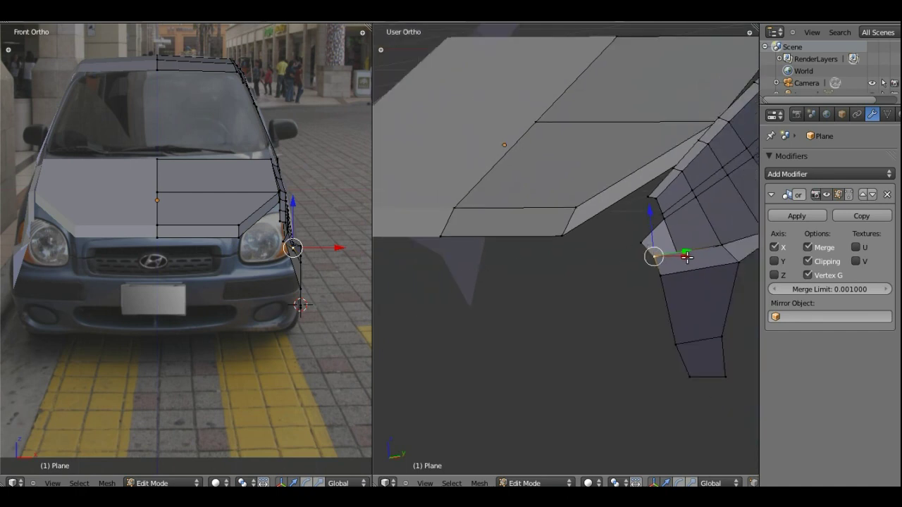
pyautogui.moveTo(688, 257); pyautogui.dragTo(678, 257)
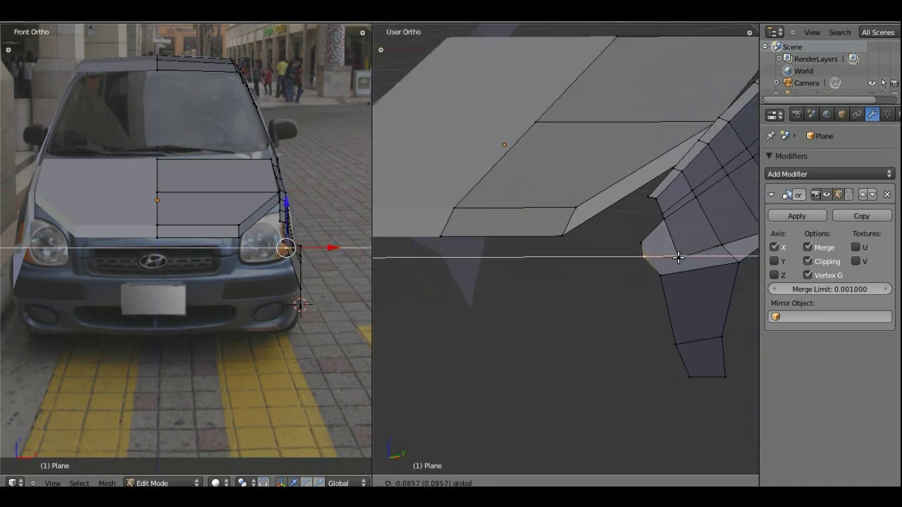
pyautogui.click(678, 258)
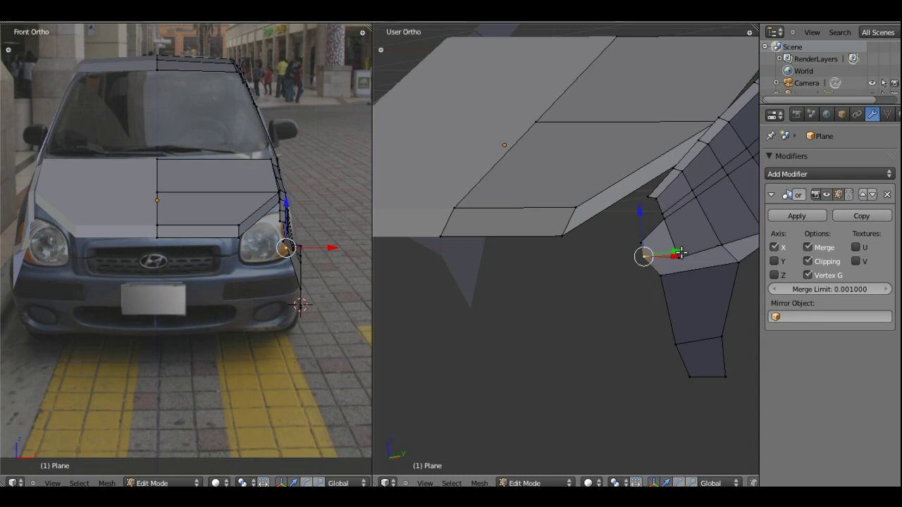
# - Return to the right side view and zoom in on the bumper corner against the photo
pyautogui.press('KP_3')
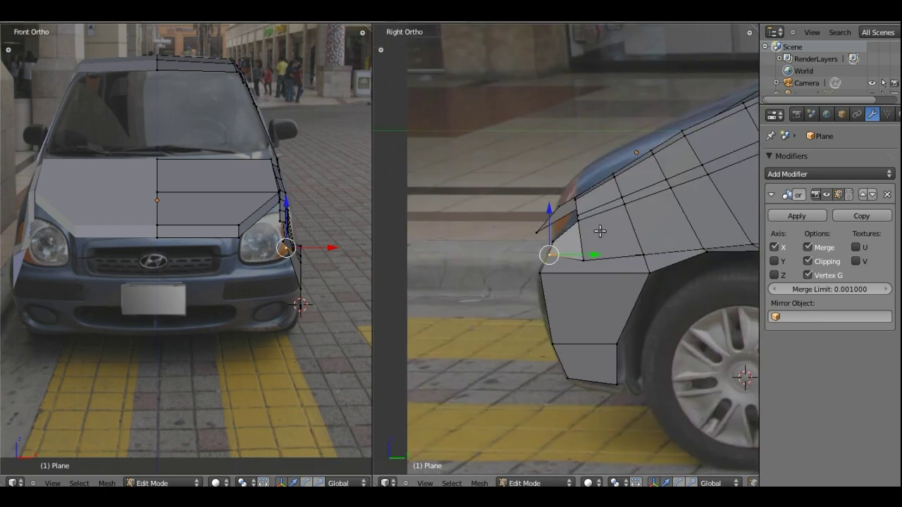
pyautogui.scroll(2, 599, 228)
pyautogui.scroll(2, 600, 229)
pyautogui.scroll(1, 601, 228)
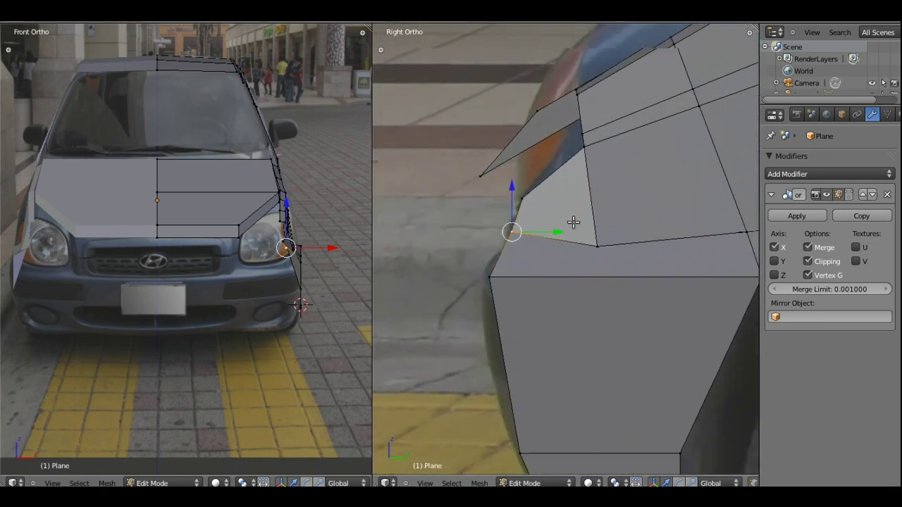
pyautogui.keyDown('shift'); pyautogui.moveTo(601, 228); pyautogui.dragTo(658, 173, button='middle'); pyautogui.keyUp('shift')
pyautogui.scroll(-1, 477, 251)
pyautogui.scroll(-2, 590, 200)
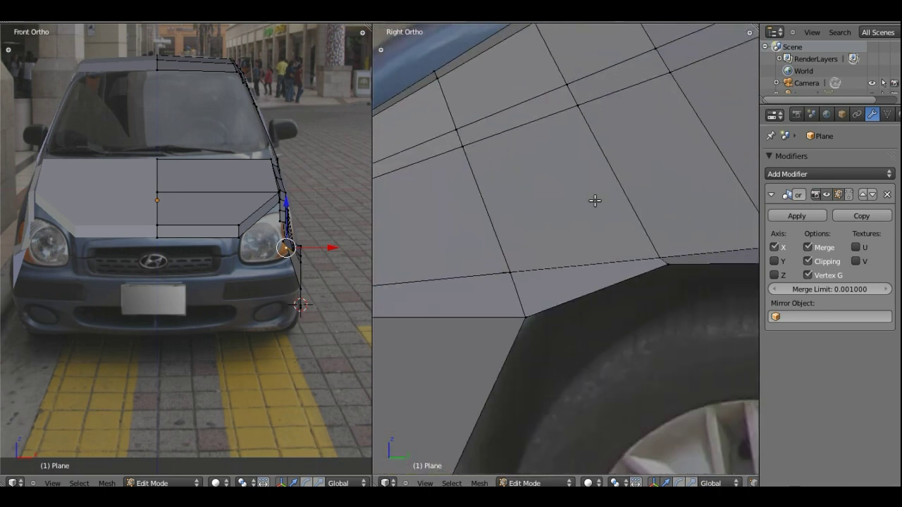
pyautogui.scroll(-2, 585, 207)
pyautogui.scroll(-1, 693, 232)
pyautogui.scroll(1, 601, 236)
pyautogui.scroll(1, 601, 235)
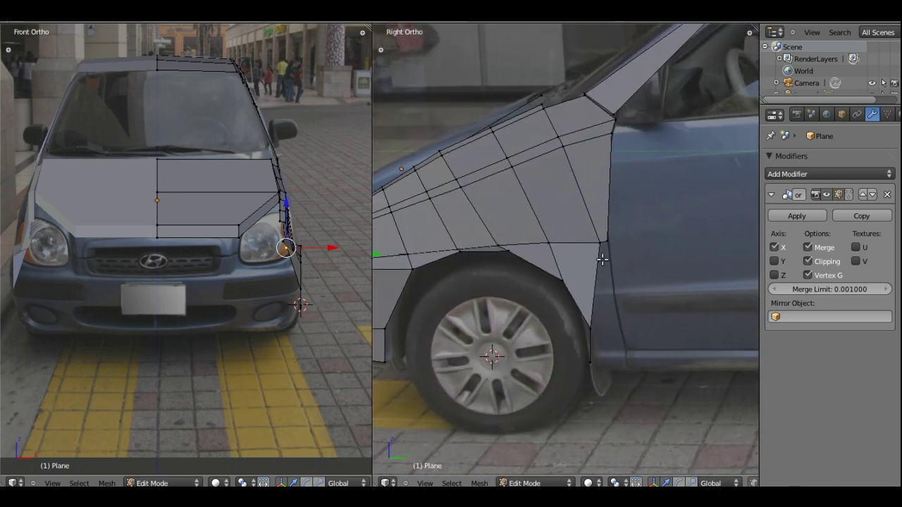
pyautogui.scroll(1, 603, 259)
pyautogui.scroll(1, 600, 255)
pyautogui.scroll(-5, 594, 279)
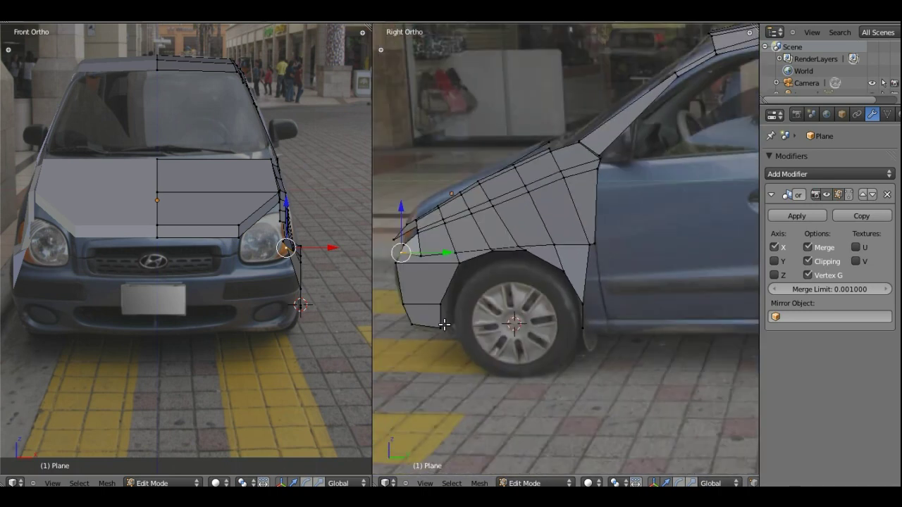
pyautogui.scroll(1, 455, 310)
pyautogui.scroll(1, 458, 308)
pyautogui.scroll(2, 468, 296)
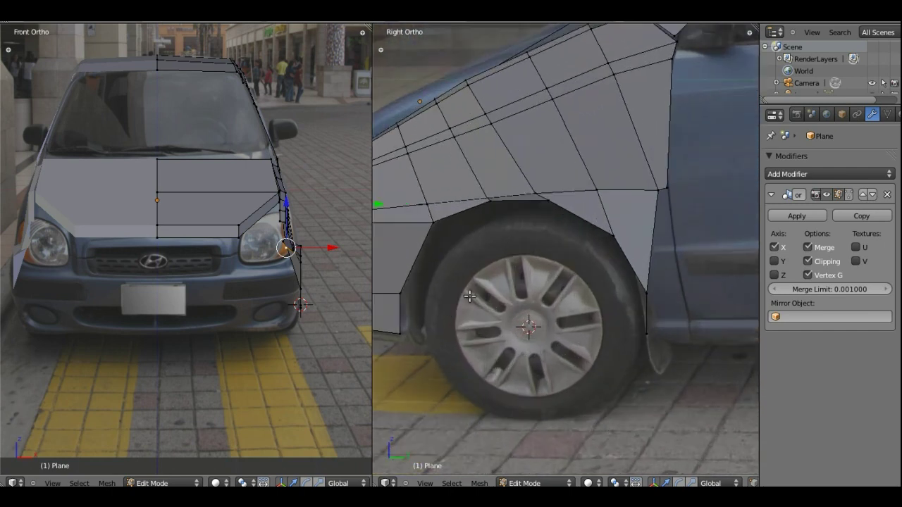
pyautogui.scroll(1, 614, 228)
pyautogui.scroll(1, 605, 235)
# - Nudge the bumper-corner vertex slightly along Y; start a Y move on the higher fender vertex, then cancel it
pyautogui.rightClick(543, 267)
pyautogui.press('g')
pyautogui.press('y')
pyautogui.click(618, 249)
pyautogui.keyDown('shift'); pyautogui.moveTo(618, 250); pyautogui.dragTo(573, 251, button='middle'); pyautogui.keyUp('shift')
pyautogui.rightClick(506, 210)
pyautogui.press('g')
pyautogui.press('y')
pyautogui.rightClick(535, 211)
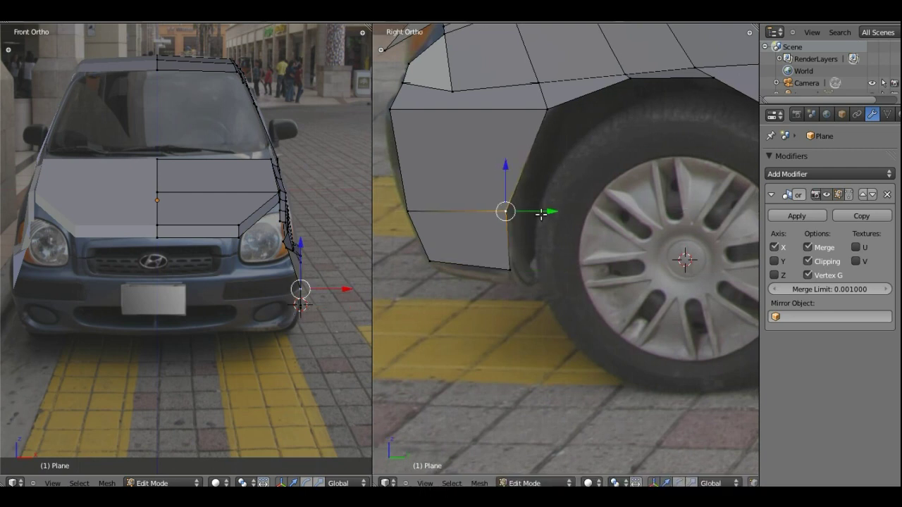
# - In side view, raise the bottom rear fender vertex to the fender's lower edge and add the corner vertex above it
pyautogui.moveTo(669, 154)
pyautogui.keyDown('shift'); pyautogui.mouseDown(button='middle')
pyautogui.moveTo(554, 185)
pyautogui.moveTo(485, 242)
pyautogui.mouseUp(button='middle'); pyautogui.keyUp('shift')
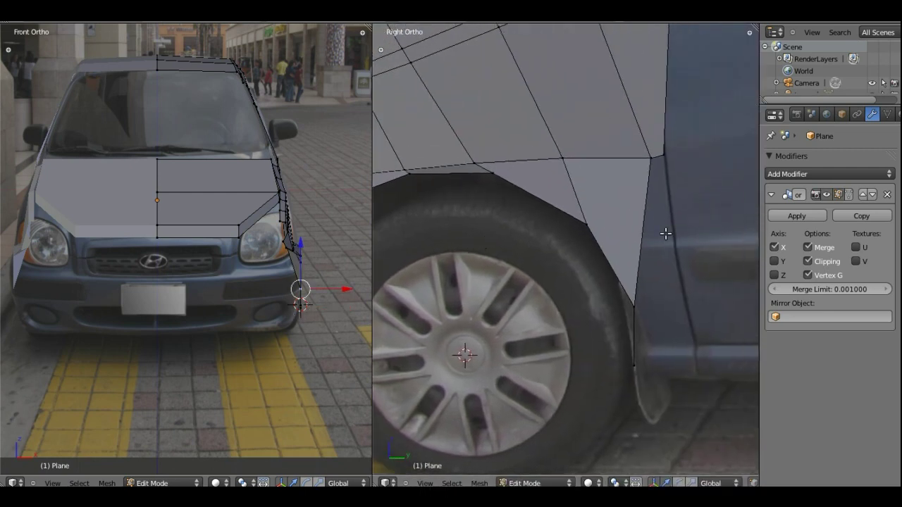
pyautogui.moveTo(665, 233); pyautogui.dragTo(659, 234, button='middle')
pyautogui.press('KP_3')
pyautogui.moveTo(681, 265)
pyautogui.keyDown('shift'); pyautogui.mouseDown(button='middle')
pyautogui.moveTo(622, 238)
pyautogui.moveTo(581, 192)
pyautogui.moveTo(578, 202)
pyautogui.mouseUp(button='middle'); pyautogui.keyUp('shift')
pyautogui.rightClick(533, 300)
pyautogui.moveTo(532, 271); pyautogui.dragTo(534, 244)
pyautogui.keyDown('shift'); pyautogui.rightClick(546, 96); pyautogui.keyUp('shift')
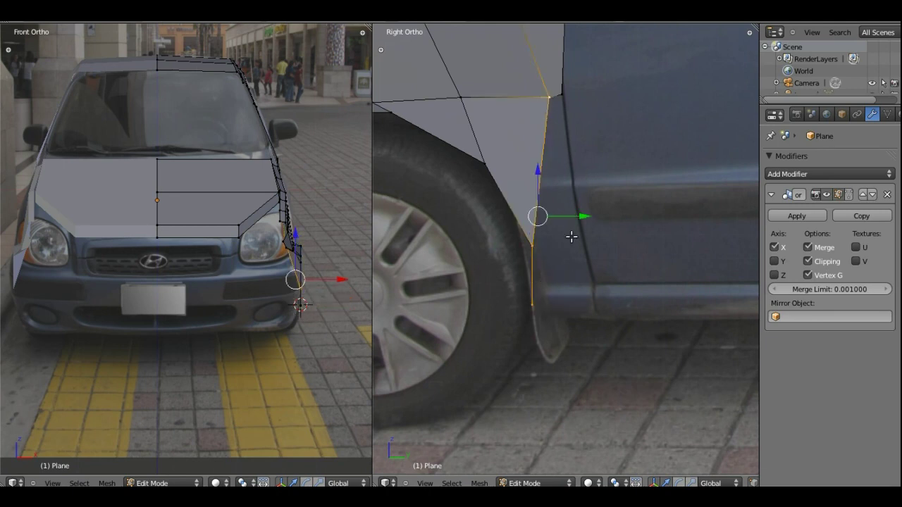
# - Move the selected fender edge and the door-line vertex along Y into position
pyautogui.press('g')
pyautogui.press('y')
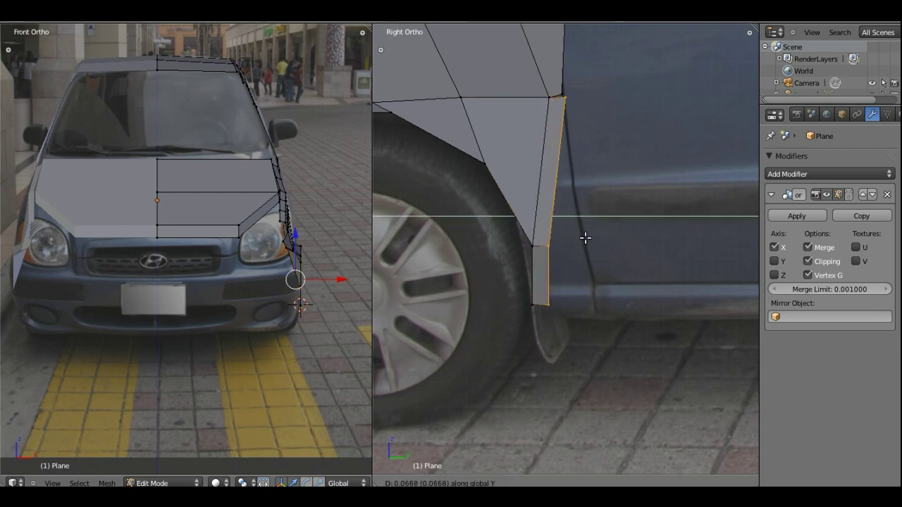
pyautogui.click(581, 238)
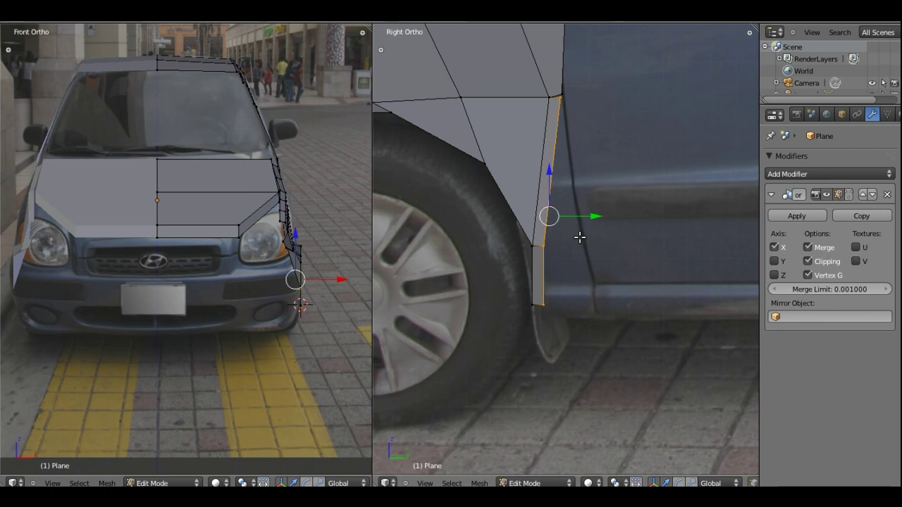
pyautogui.rightClick(544, 246)
pyautogui.press('g')
pyautogui.press('y')
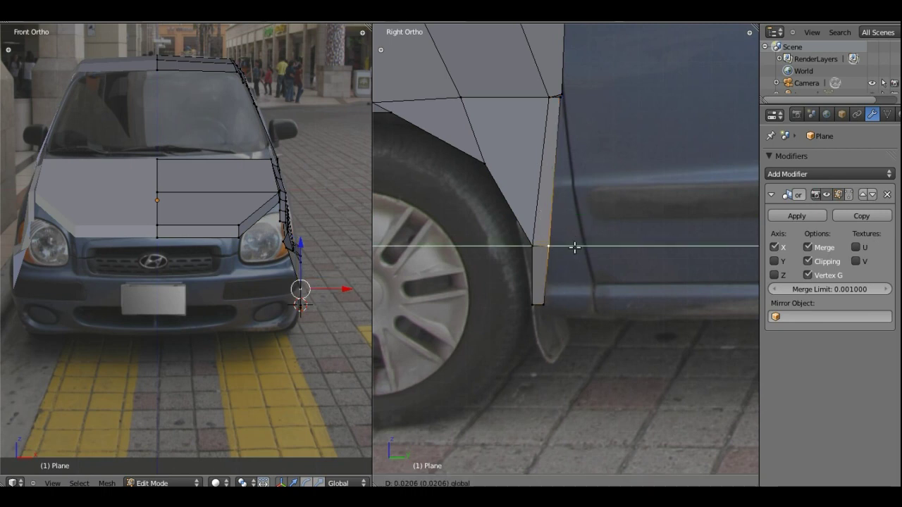
pyautogui.click(601, 246)
# - Slide the bottom vertex and the lower-left vertex along Y to line up at the sill
pyautogui.rightClick(556, 300)
pyautogui.press('g')
pyautogui.press('y')
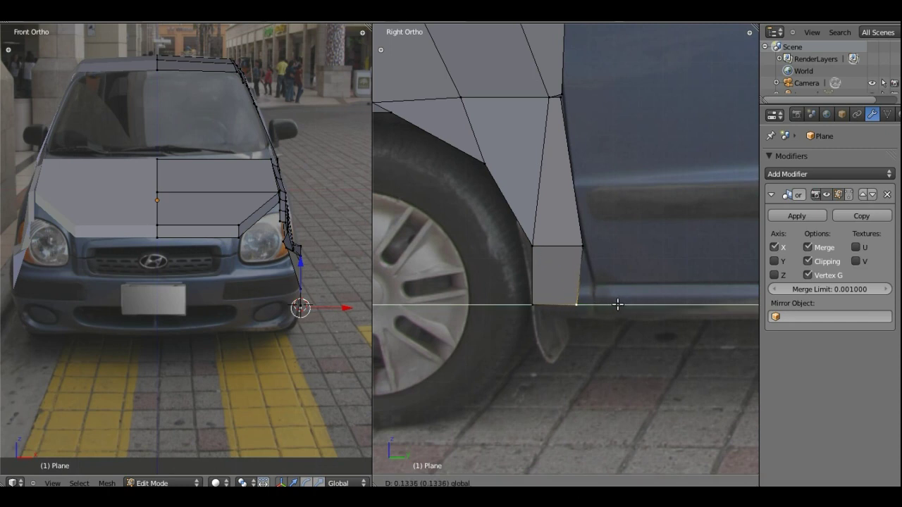
pyautogui.click(625, 305)
pyautogui.rightClick(535, 305)
pyautogui.press('g')
pyautogui.press('y')
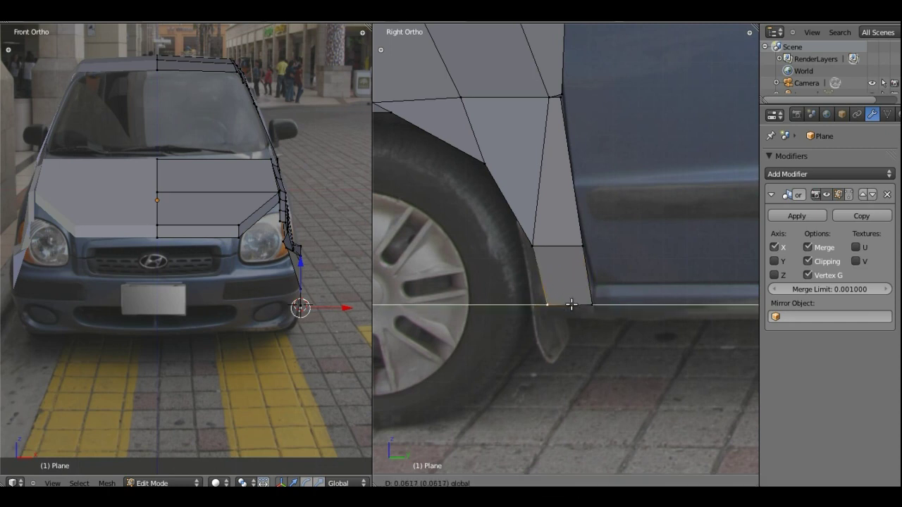
pyautogui.click(569, 304)
# - Lower the panel's bottom edge along Z to the car body's lower edge, then select the door-line vertex
pyautogui.keyDown('shift'); pyautogui.rightClick(592, 305); pyautogui.keyUp('shift')
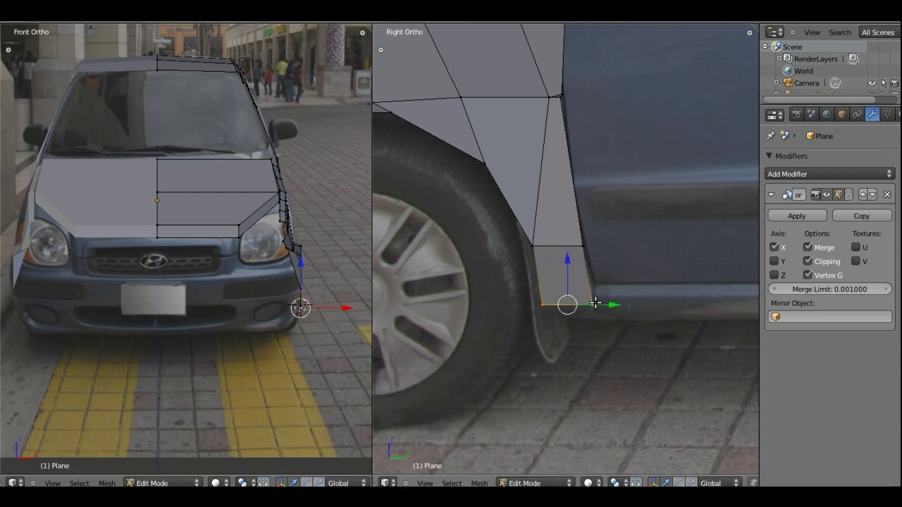
pyautogui.press('g')
pyautogui.press('z')
pyautogui.click(566, 272)
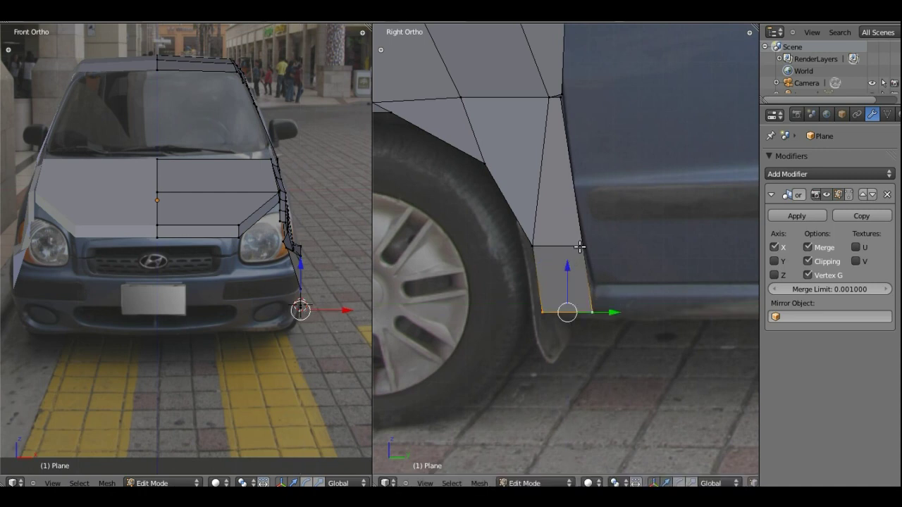
pyautogui.rightClick(579, 247)
# - Cancel the pending Y move, zoom to the panel's top corner, and merge its two overlapping vertices At Last
pyautogui.press('g')
pyautogui.press('y')
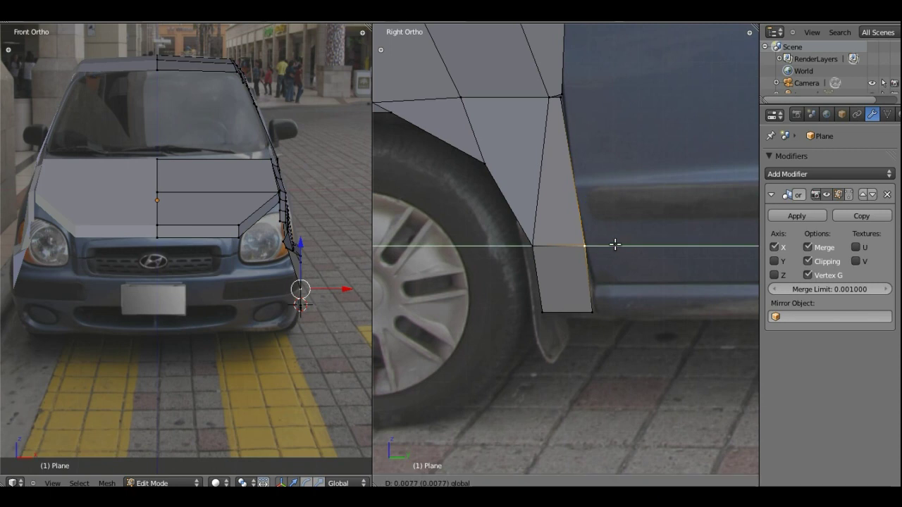
pyautogui.rightClick(614, 246)
pyautogui.scroll(1, 574, 142)
pyautogui.scroll(1, 567, 137)
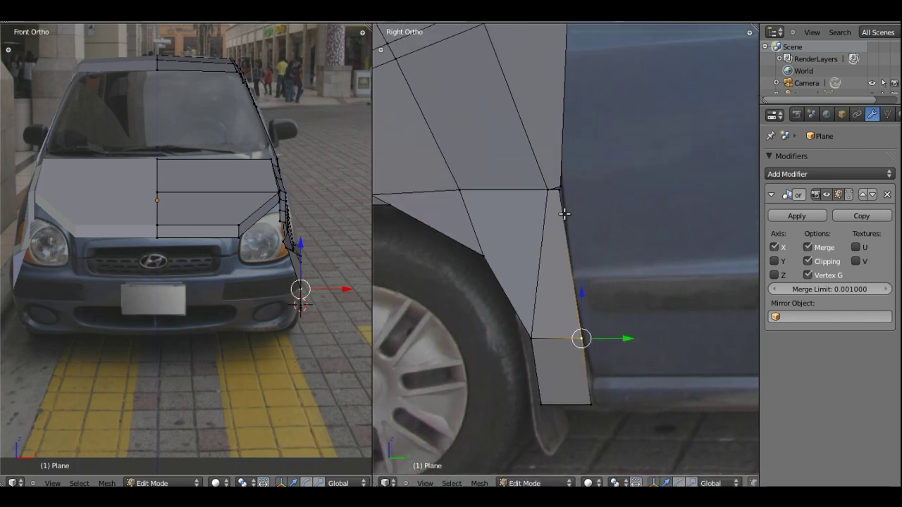
pyautogui.scroll(1, 557, 127)
pyautogui.scroll(1, 547, 117)
pyautogui.keyDown('shift'); pyautogui.moveTo(547, 117); pyautogui.dragTo(517, 308, button='middle'); pyautogui.keyUp('shift')
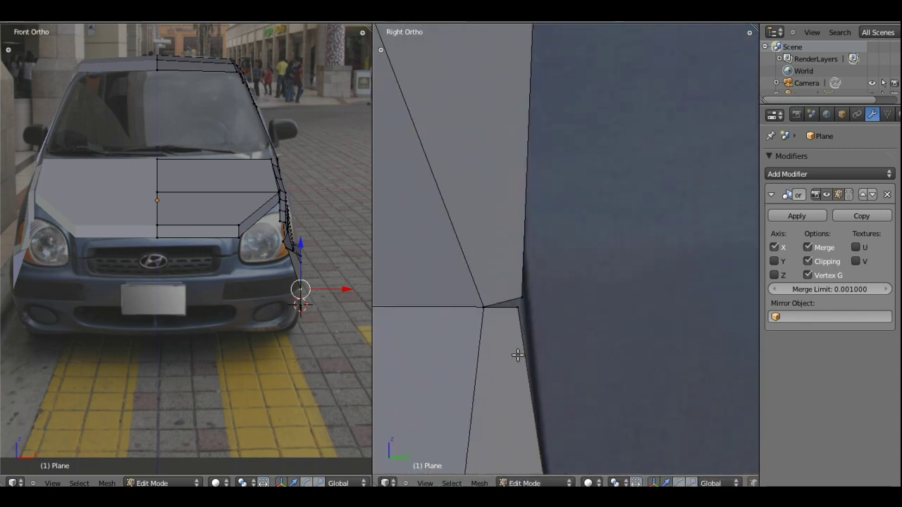
pyautogui.rightClick(523, 298)
pyautogui.keyDown('shift'); pyautogui.rightClick(518, 313); pyautogui.keyUp('shift')
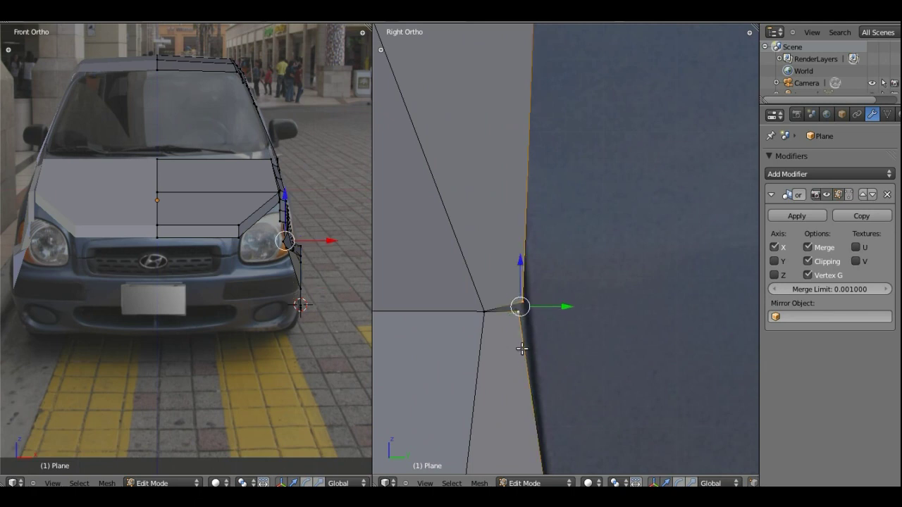
pyautogui.hotkey('alt', 'm')
pyautogui.click(539, 326)
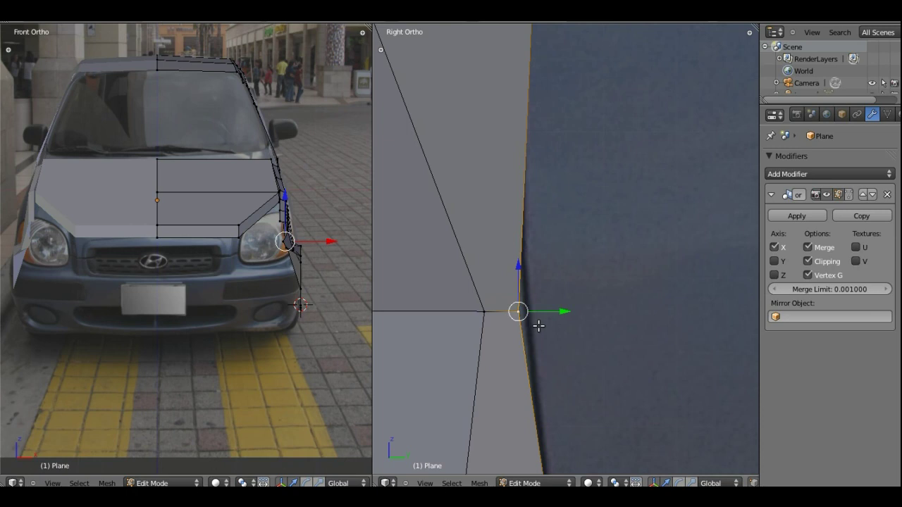
pyautogui.scroll(-5, 528, 224)
pyautogui.scroll(-3, 527, 224)
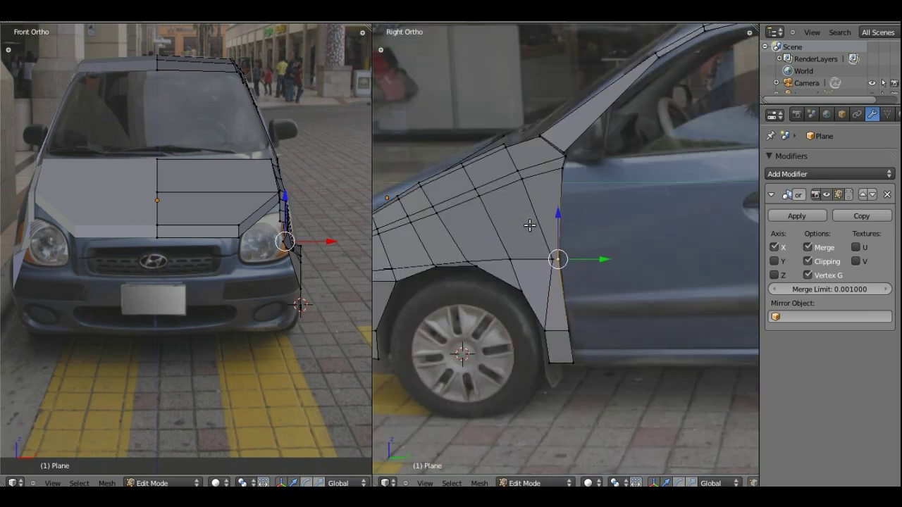
pyautogui.moveTo(651, 223)
pyautogui.keyDown('shift'); pyautogui.mouseDown(button='middle')
pyautogui.moveTo(556, 278)
pyautogui.moveTo(557, 234)
pyautogui.mouseUp(button='middle'); pyautogui.keyUp('shift')
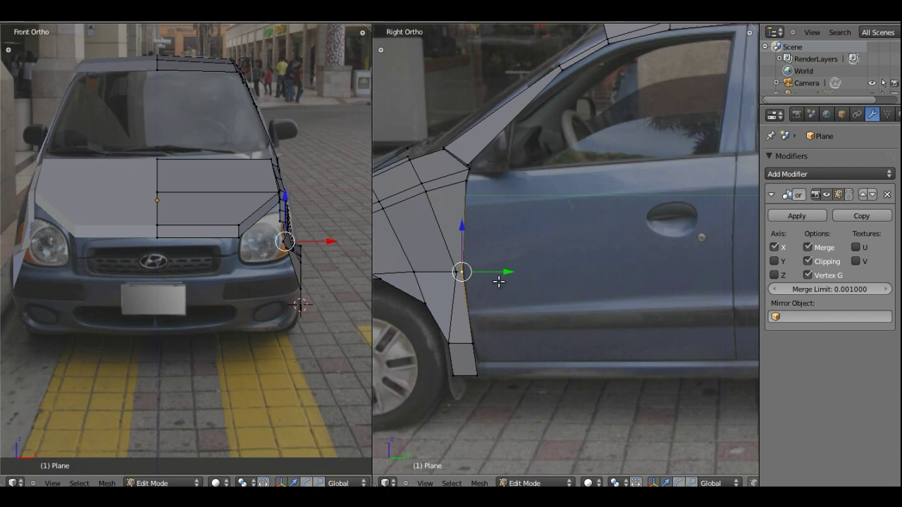
pyautogui.keyDown('shift'); pyautogui.moveTo(496, 245); pyautogui.dragTo(664, 239, button='middle'); pyautogui.keyUp('shift')
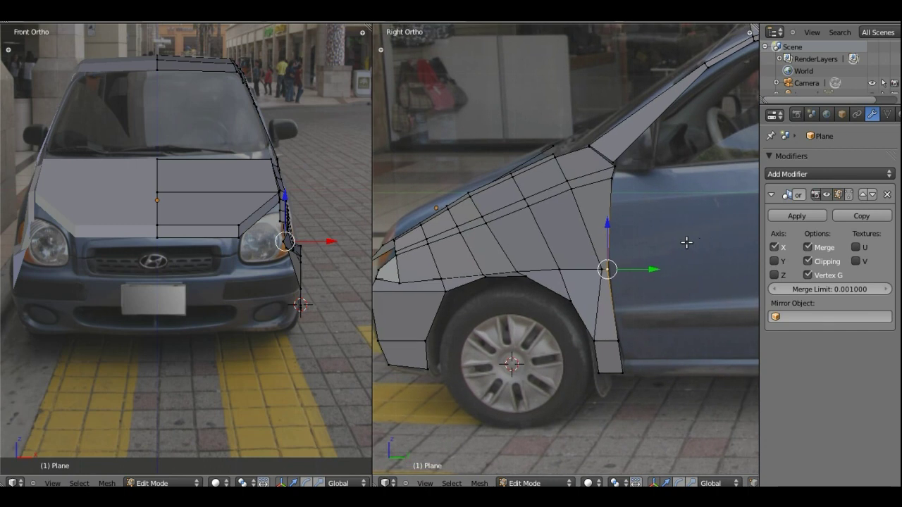
pyautogui.keyDown('shift'); pyautogui.moveTo(733, 237); pyautogui.dragTo(640, 252, button='middle'); pyautogui.keyUp('shift')
pyautogui.scroll(2, 600, 169)
pyautogui.keyDown('shift'); pyautogui.moveTo(601, 177); pyautogui.dragTo(551, 243, button='middle'); pyautogui.keyUp('shift')
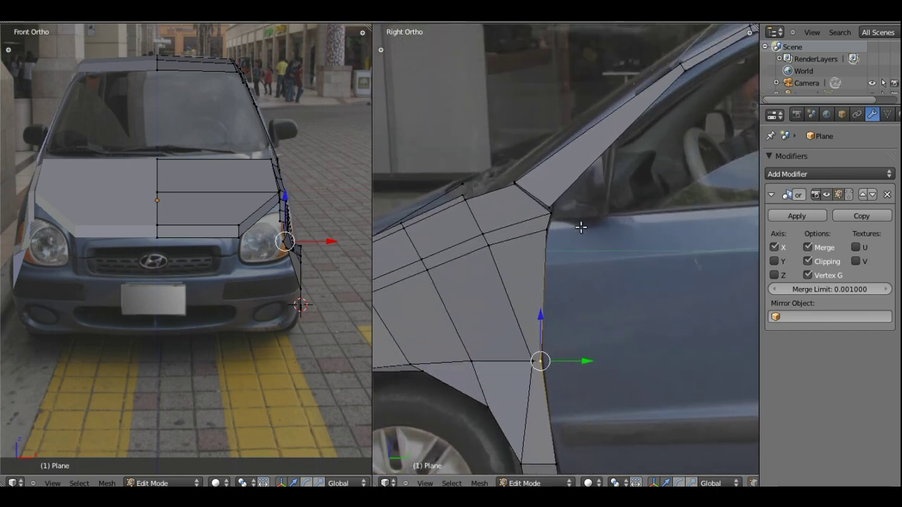
pyautogui.scroll(-2, 558, 261)
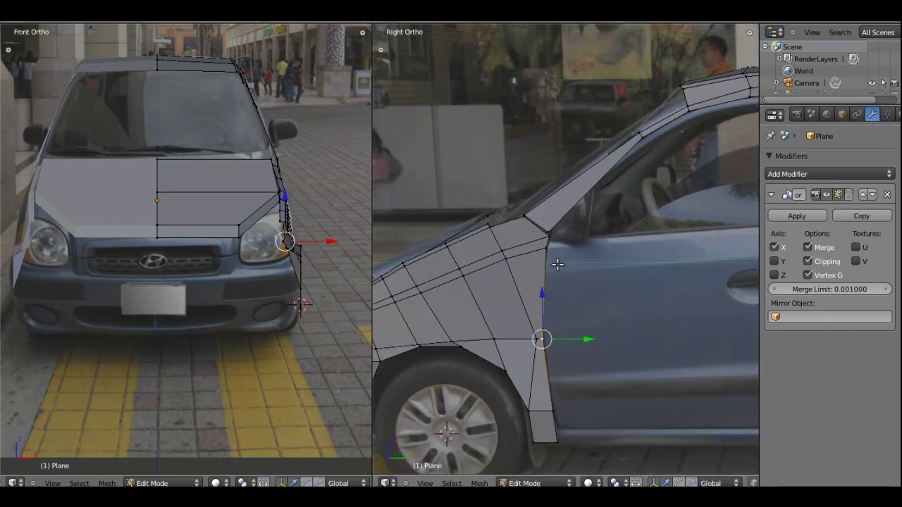
pyautogui.scroll(-1, 558, 265)
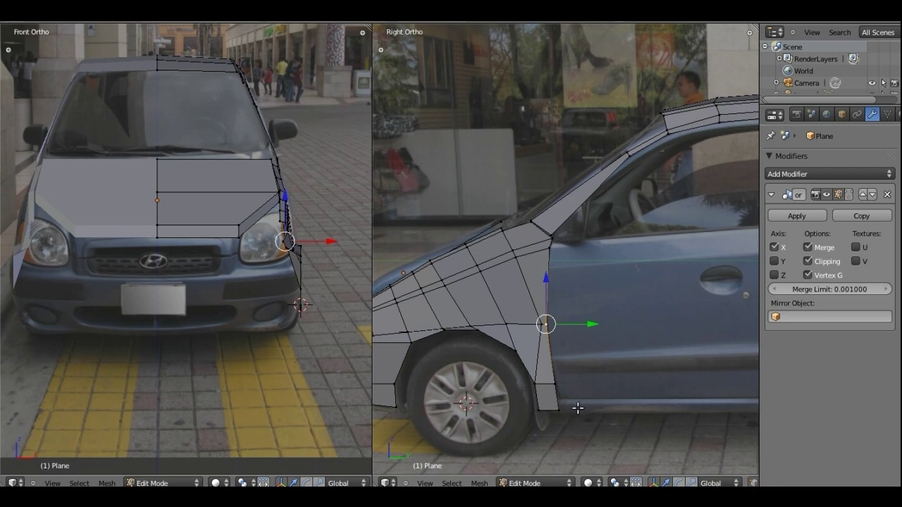
pyautogui.scroll(2, 557, 268)
pyautogui.scroll(2, 557, 275)
pyautogui.scroll(3, 556, 275)
pyautogui.scroll(1, 557, 273)
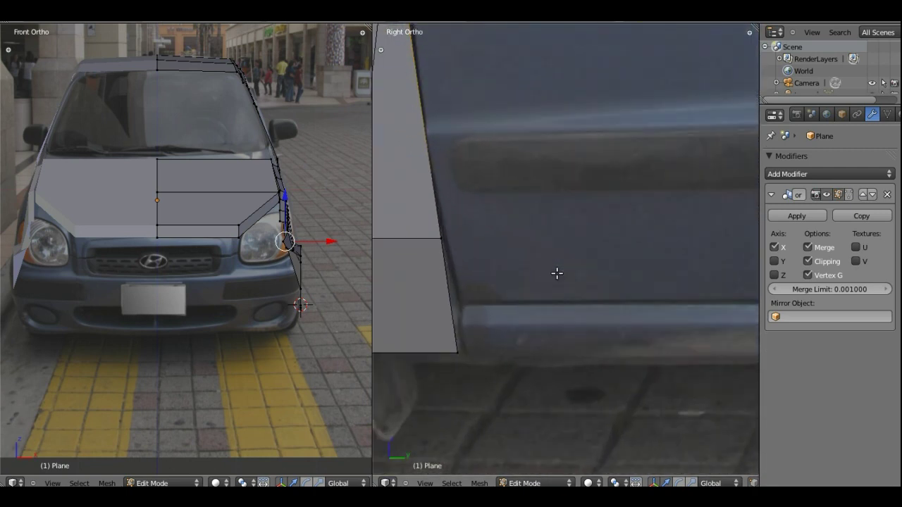
pyautogui.scroll(-3, 556, 273)
pyautogui.scroll(-1, 557, 271)
pyautogui.scroll(-2, 554, 268)
# - Select the fender's rear-edge vertices and nudge them along the car's length to the door gap
pyautogui.rightClick(528, 248)
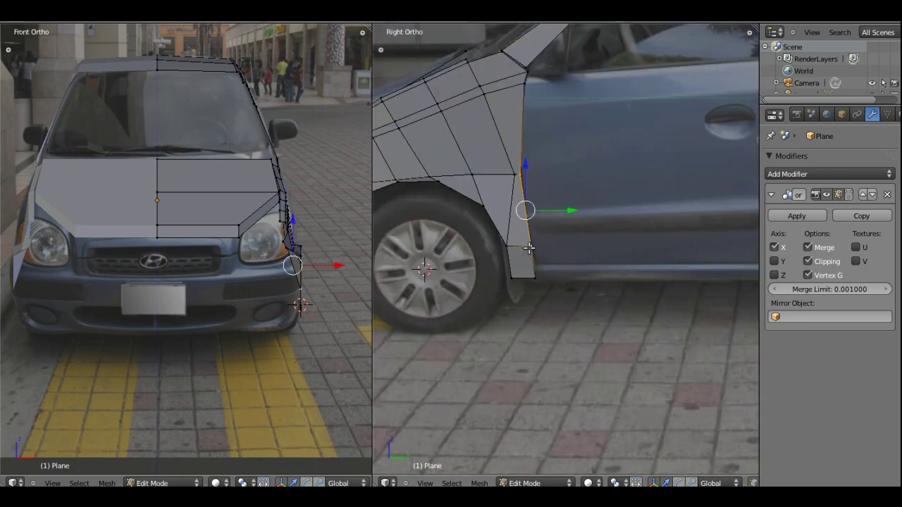
pyautogui.keyDown('shift'); pyautogui.rightClick(534, 276); pyautogui.keyUp('shift')
pyautogui.keyDown('shift'); pyautogui.rightClick(526, 77); pyautogui.keyUp('shift')
pyautogui.keyDown('shift'); pyautogui.rightClick(527, 72); pyautogui.keyUp('shift')
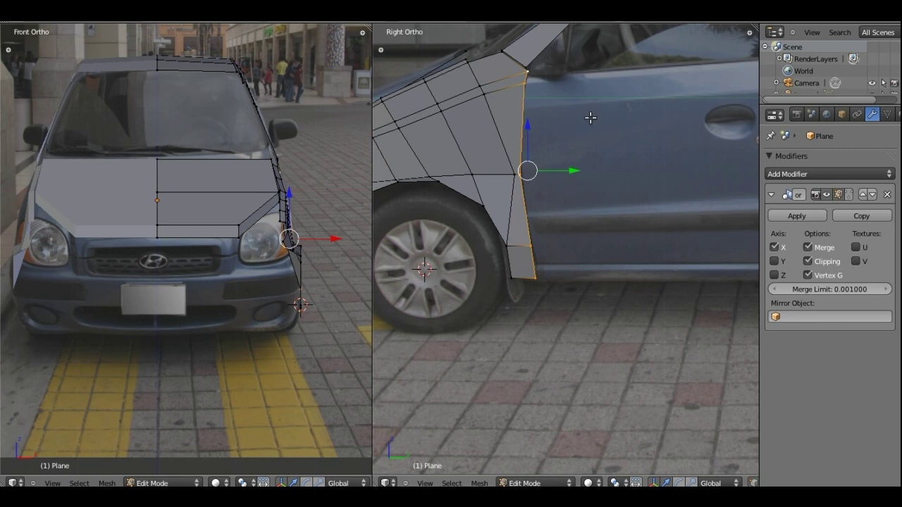
pyautogui.keyDown('shift'); pyautogui.moveTo(590, 119); pyautogui.dragTo(540, 205, button='middle'); pyautogui.keyUp('shift')
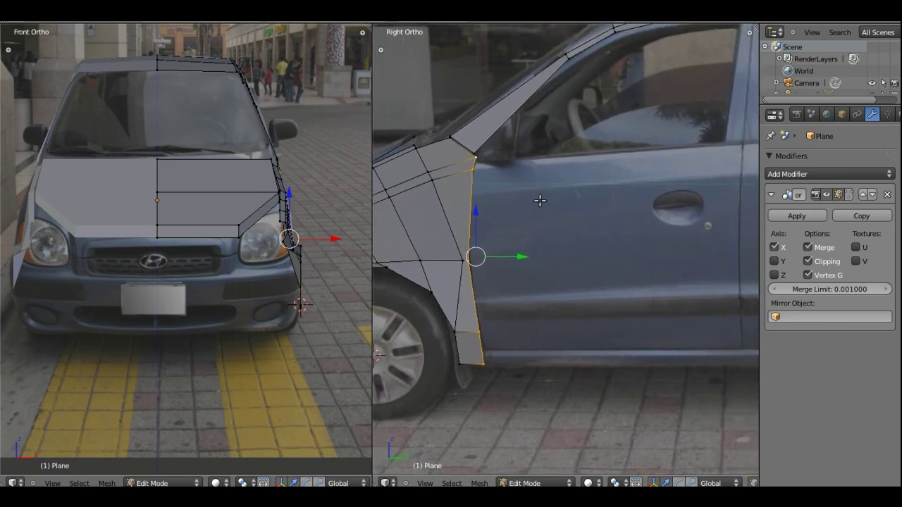
pyautogui.scroll(3, 510, 221)
pyautogui.scroll(2, 413, 222)
pyautogui.scroll(-2, 643, 275)
pyautogui.keyDown('shift'); pyautogui.moveTo(643, 275); pyautogui.dragTo(625, 287, button='middle'); pyautogui.keyUp('shift')
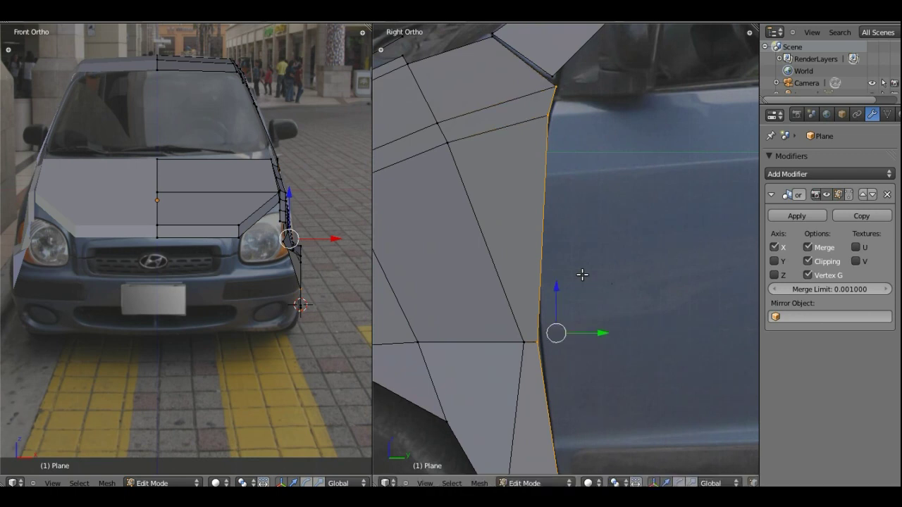
pyautogui.moveTo(595, 334); pyautogui.dragTo(597, 334)
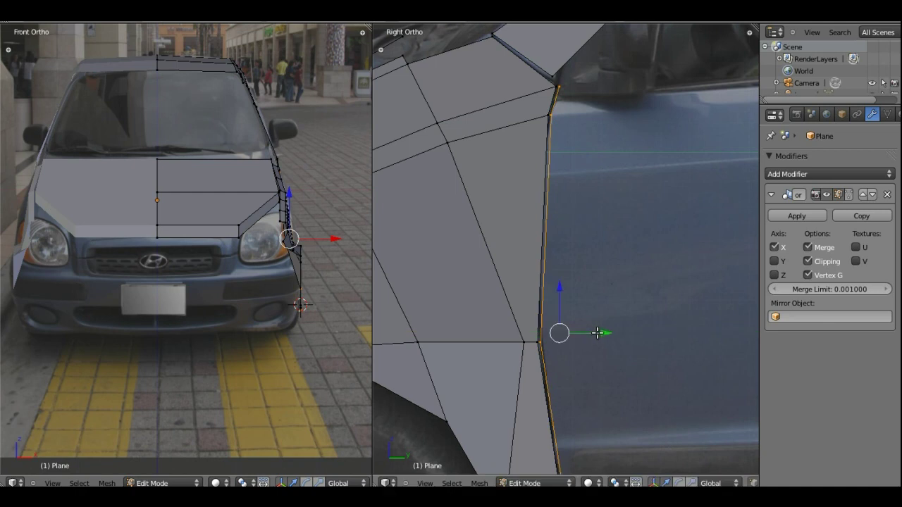
# - Move the rear edge's top vertex slightly lower and forward, then vertex-slide it down its edge
pyautogui.rightClick(562, 87)
pyautogui.moveTo(562, 74); pyautogui.dragTo(570, 82)
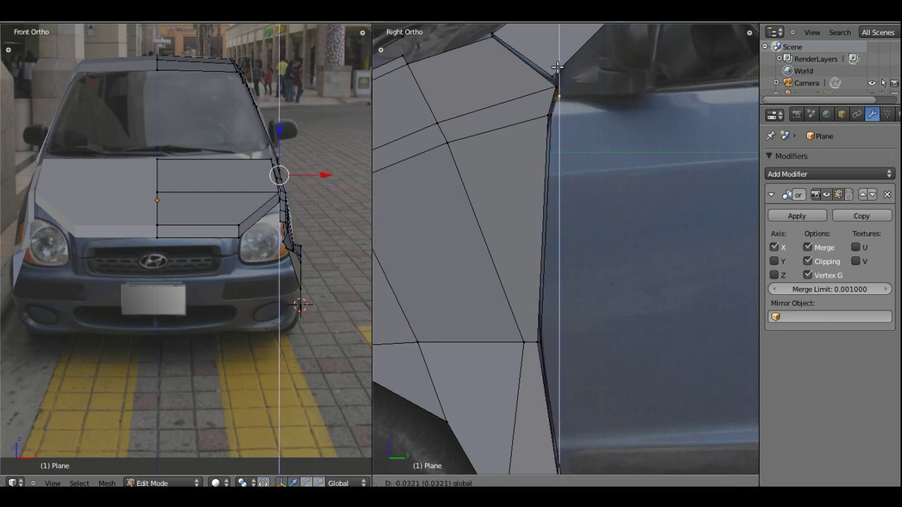
pyautogui.moveTo(595, 99); pyautogui.dragTo(593, 98)
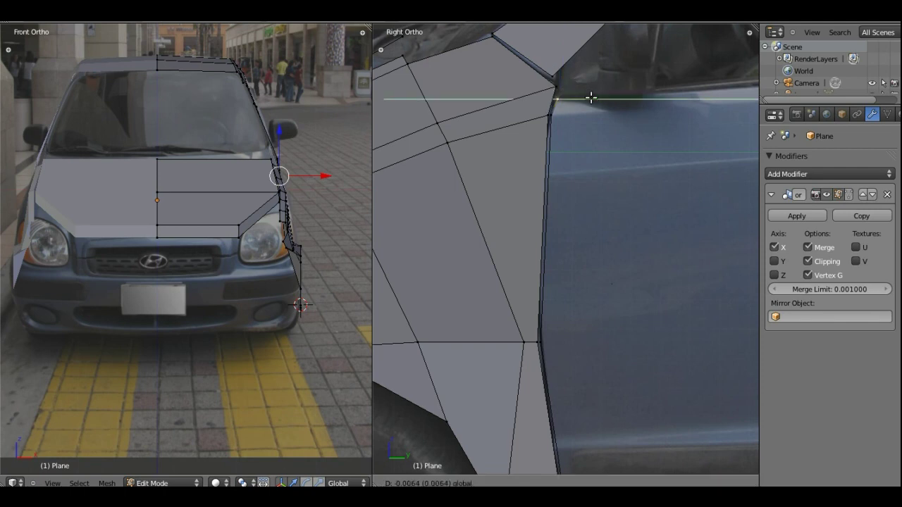
pyautogui.hotkey('shift', 'v')
pyautogui.click(543, 342)
# - Add the bottom vertex and another rear-edge vertex to the selection, framing the lower door edge
pyautogui.keyDown('shift'); pyautogui.moveTo(548, 332); pyautogui.dragTo(507, 165, button='middle'); pyautogui.keyUp('shift')
pyautogui.keyDown('shift'); pyautogui.rightClick(518, 407); pyautogui.keyUp('shift')
pyautogui.keyDown('shift'); pyautogui.rightClick(504, 344); pyautogui.keyUp('shift')
pyautogui.scroll(-2, 534, 326)
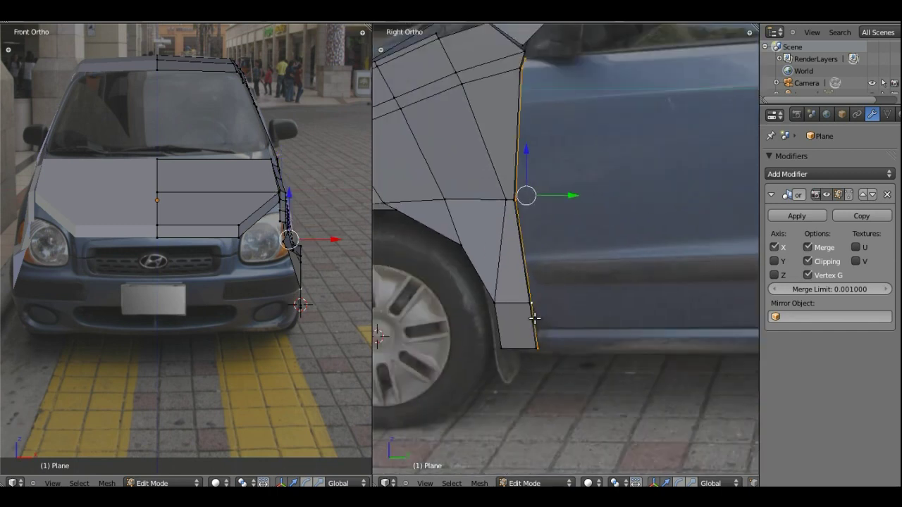
pyautogui.scroll(-1, 578, 282)
pyautogui.scroll(-2, 613, 254)
pyautogui.moveTo(603, 273)
pyautogui.keyDown('shift'); pyautogui.mouseDown(button='middle')
pyautogui.moveTo(554, 300)
pyautogui.moveTo(559, 294)
pyautogui.mouseUp(button='middle'); pyautogui.keyUp('shift')
pyautogui.moveTo(509, 374)
pyautogui.keyDown('shift'); pyautogui.mouseDown(button='middle')
pyautogui.moveTo(525, 362)
pyautogui.moveTo(611, 198)
pyautogui.mouseUp(button='middle'); pyautogui.keyUp('shift')
pyautogui.scroll(2, 525, 363)
pyautogui.scroll(2, 522, 365)
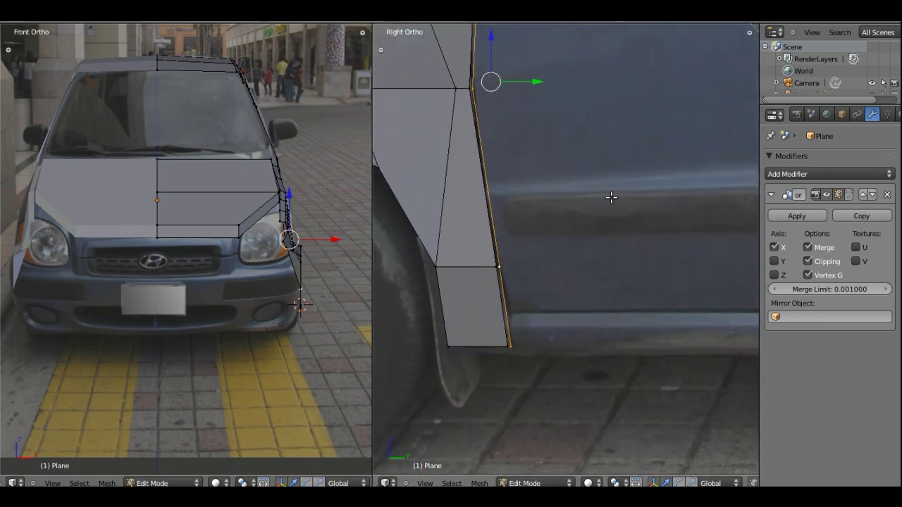
# - Raise the rear edge's bottom vertex along Z
pyautogui.rightClick(512, 346)
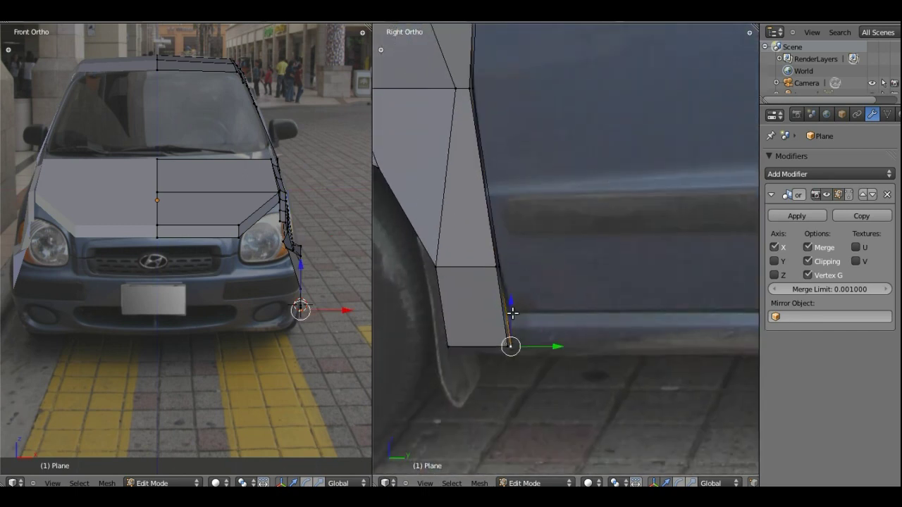
pyautogui.press('g')
pyautogui.press('z')
pyautogui.click(512, 280)
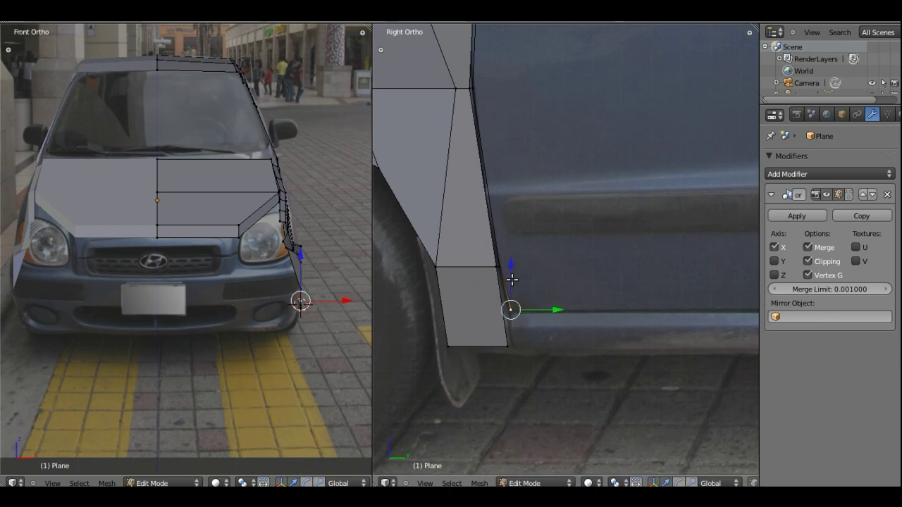
pyautogui.click(552, 310)
# - Loop-cut across the lower face and shift the rear vertical edge slightly toward the back
pyautogui.hotkey('ctrl', 'r')
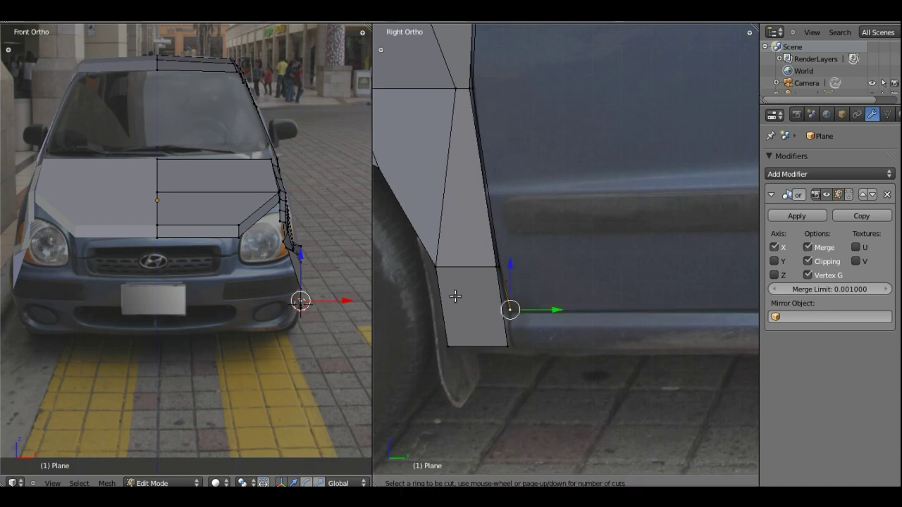
pyautogui.press('g')
pyautogui.press('g')
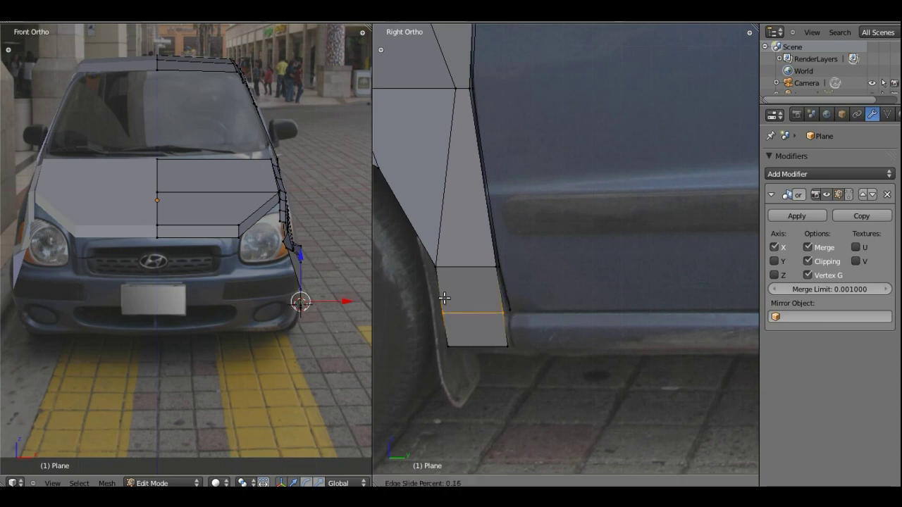
pyautogui.click(445, 297)
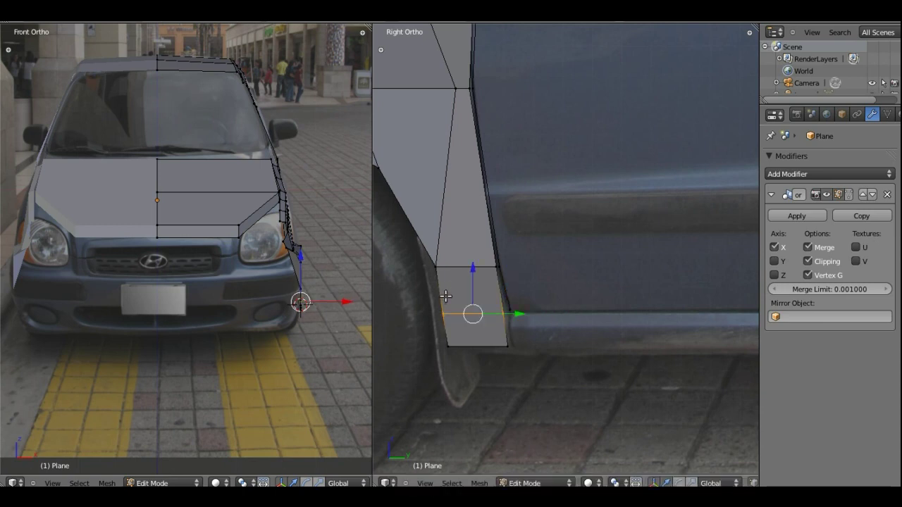
pyautogui.rightClick(509, 344)
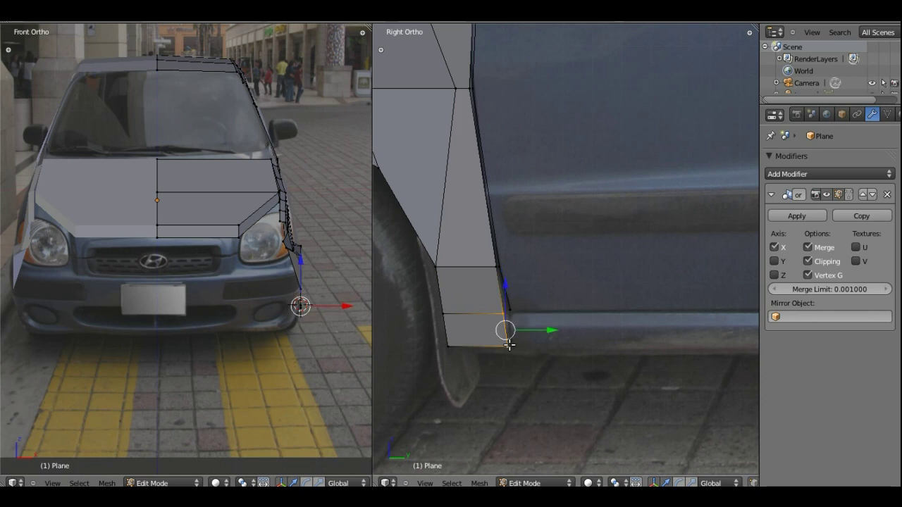
pyautogui.rightClick(510, 339)
pyautogui.moveTo(522, 329); pyautogui.dragTo(530, 328)
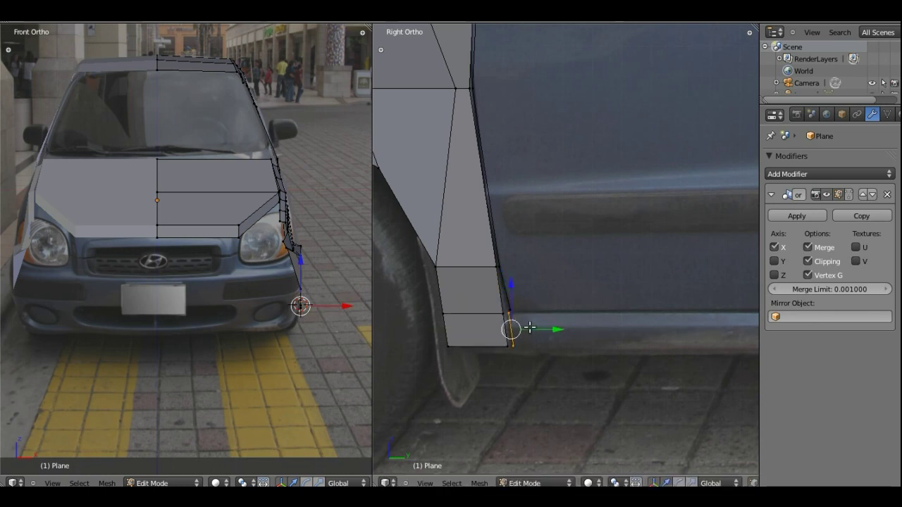
# - Select the vertices up the fender's rear edge to its top, framing the whole front door area
pyautogui.keyDown('shift'); pyautogui.rightClick(513, 307); pyautogui.keyUp('shift')
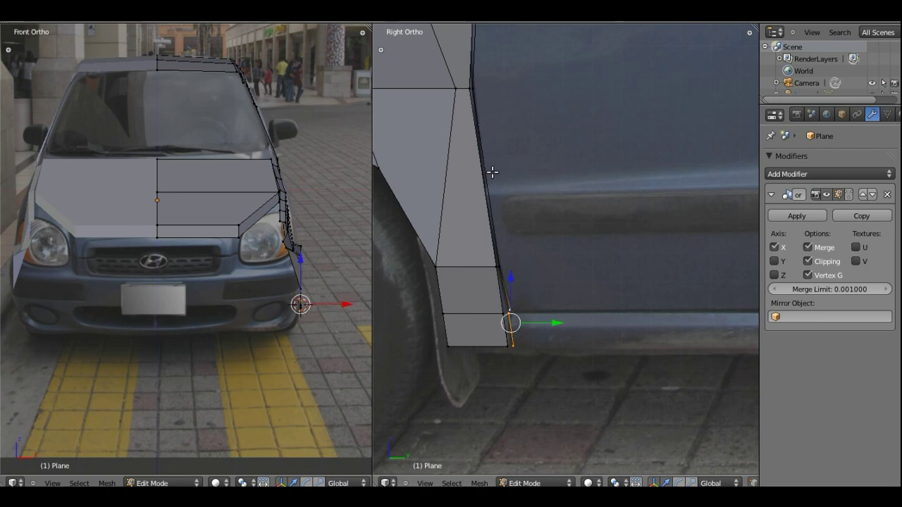
pyautogui.keyDown('shift'); pyautogui.rightClick(502, 269); pyautogui.keyUp('shift')
pyautogui.keyDown('shift'); pyautogui.moveTo(530, 185); pyautogui.dragTo(538, 342, button='middle'); pyautogui.keyUp('shift')
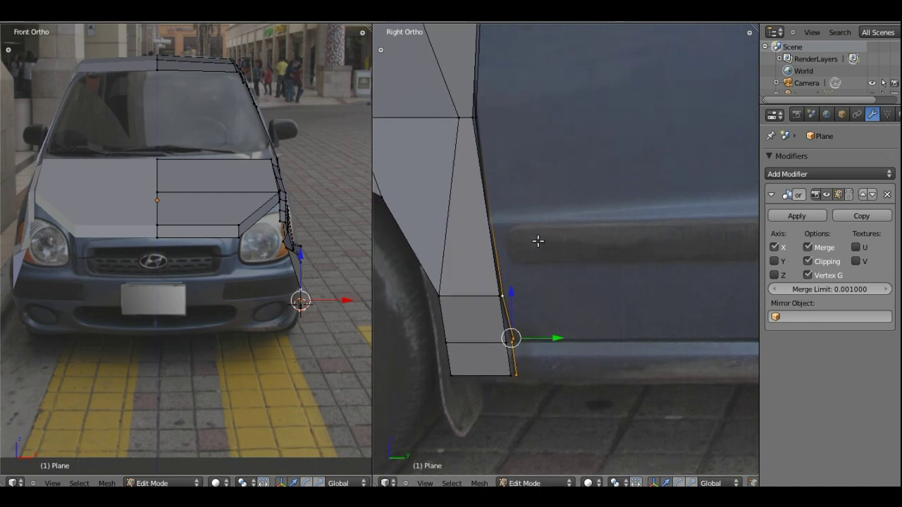
pyautogui.keyDown('shift'); pyautogui.rightClick(480, 244); pyautogui.keyUp('shift')
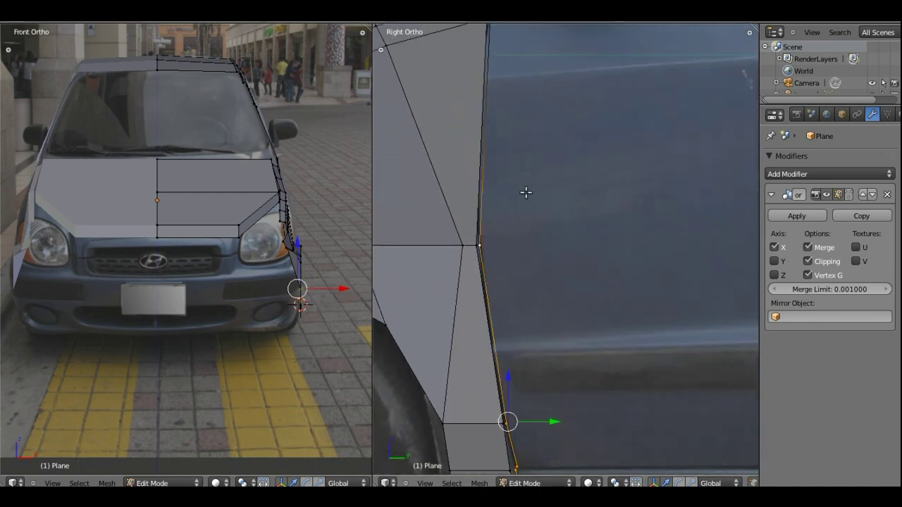
pyautogui.keyDown('shift'); pyautogui.moveTo(526, 191); pyautogui.dragTo(526, 336, button='middle'); pyautogui.keyUp('shift')
pyautogui.keyDown('shift'); pyautogui.rightClick(491, 161); pyautogui.keyUp('shift')
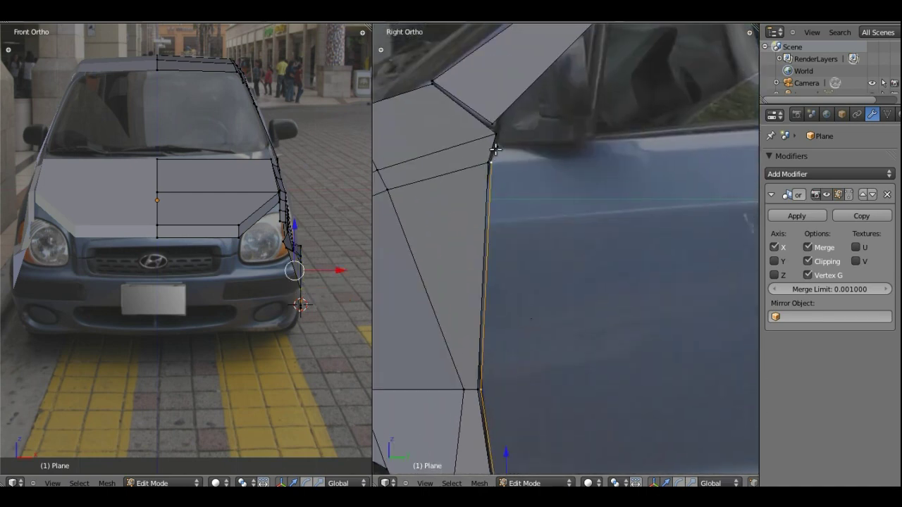
pyautogui.scroll(-2, 556, 209)
pyautogui.scroll(-4, 556, 209)
pyautogui.keyDown('shift'); pyautogui.moveTo(611, 243); pyautogui.dragTo(543, 219, button='middle'); pyautogui.keyUp('shift')
# - Extrude the fender's rear edge along Y back to the front door's rear gap
pyautogui.press('g')
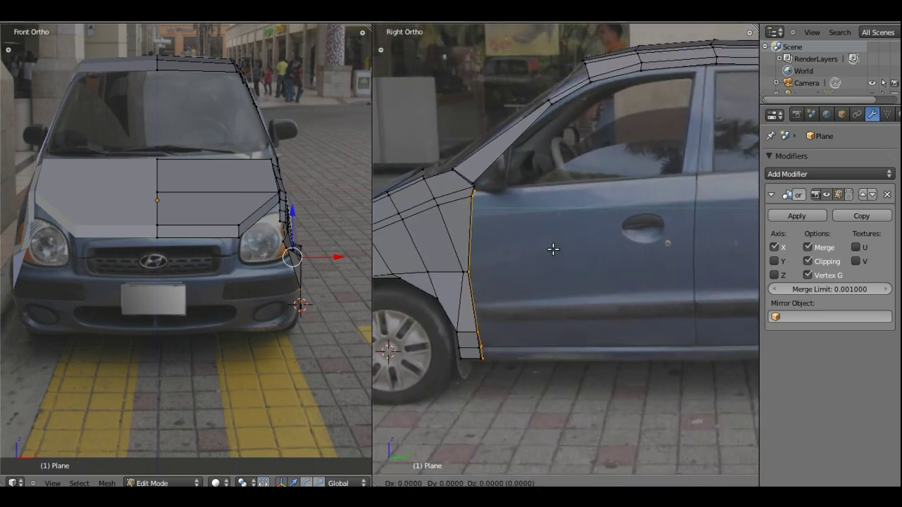
pyautogui.press('y')
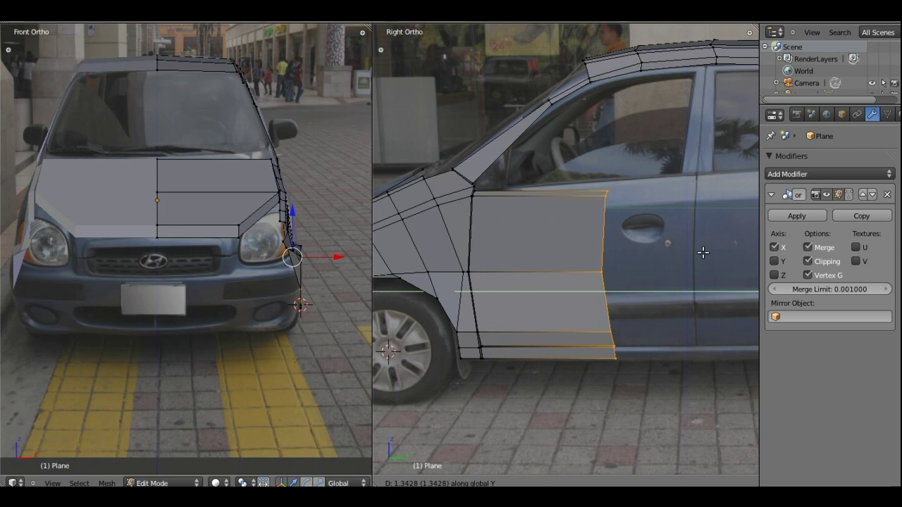
pyautogui.click(766, 252)
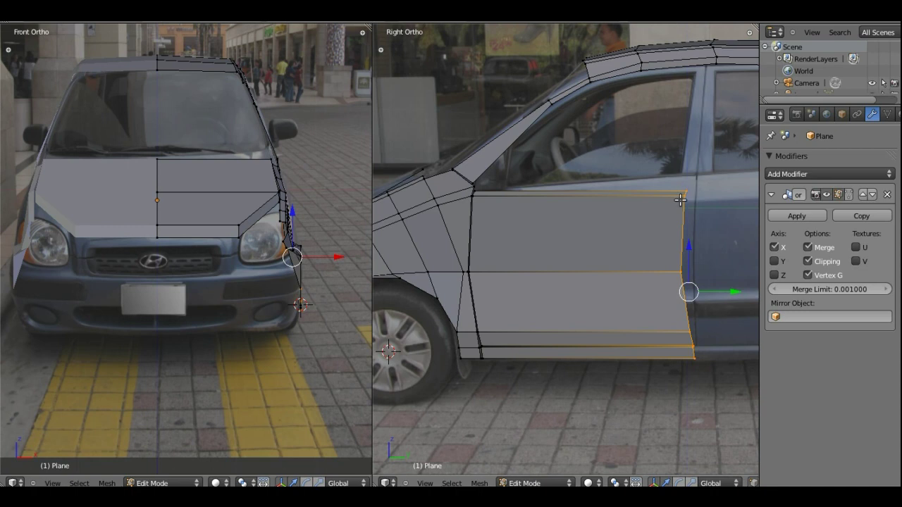
pyautogui.scroll(1, 689, 195)
pyautogui.scroll(2, 677, 211)
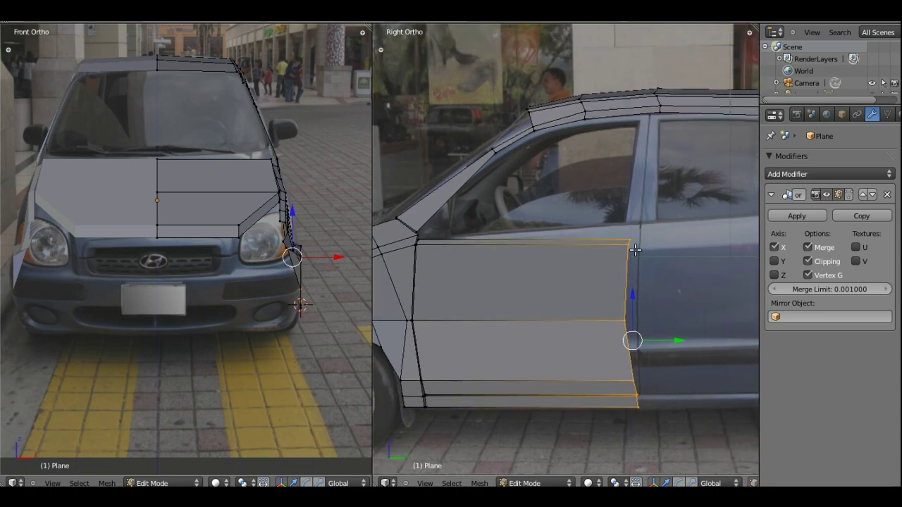
pyautogui.scroll(2, 628, 261)
pyautogui.scroll(1, 643, 236)
pyautogui.keyDown('shift'); pyautogui.moveTo(643, 236); pyautogui.dragTo(541, 252, button='middle'); pyautogui.keyUp('shift')
# - Place the door's top rear corner vertex on the window line at the door gap
pyautogui.rightClick(597, 249)
pyautogui.press('g')
pyautogui.press('z')
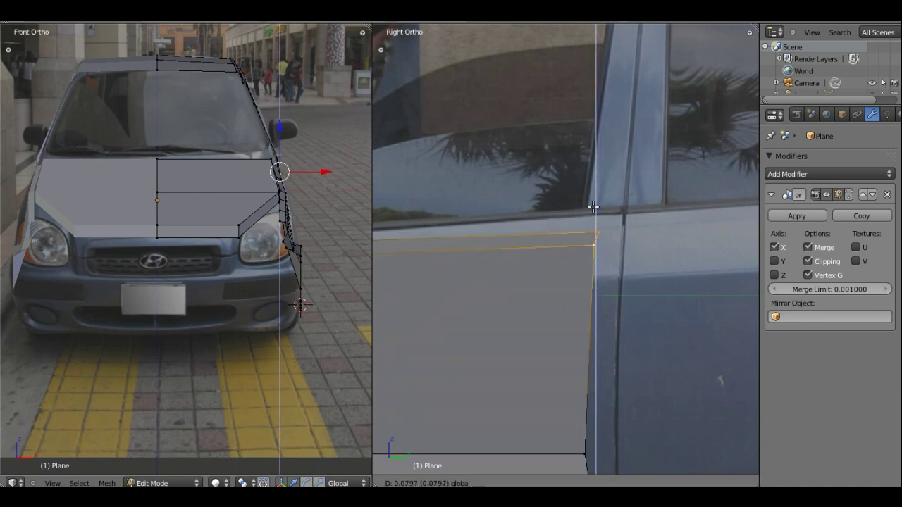
pyautogui.click(592, 222)
pyautogui.moveTo(592, 222); pyautogui.dragTo(594, 230)
pyautogui.press('g')
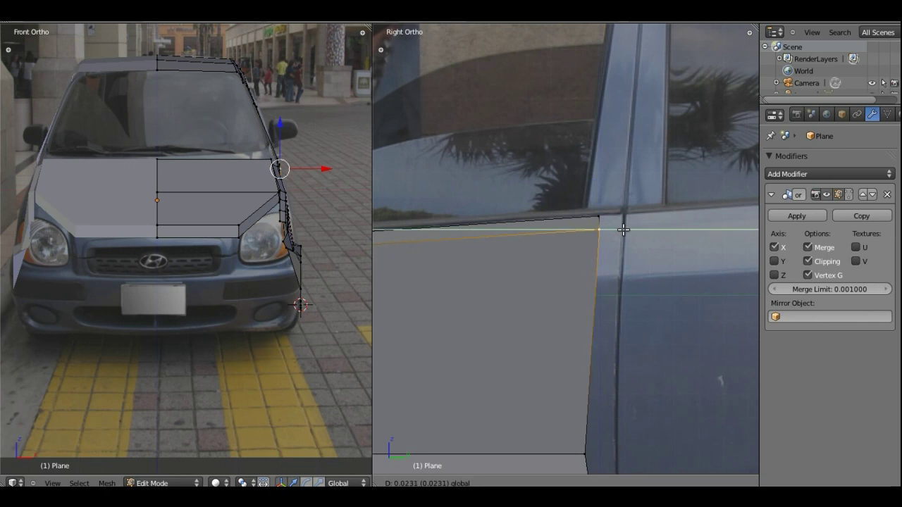
pyautogui.click(601, 221)
pyautogui.press('g')
pyautogui.press('y')
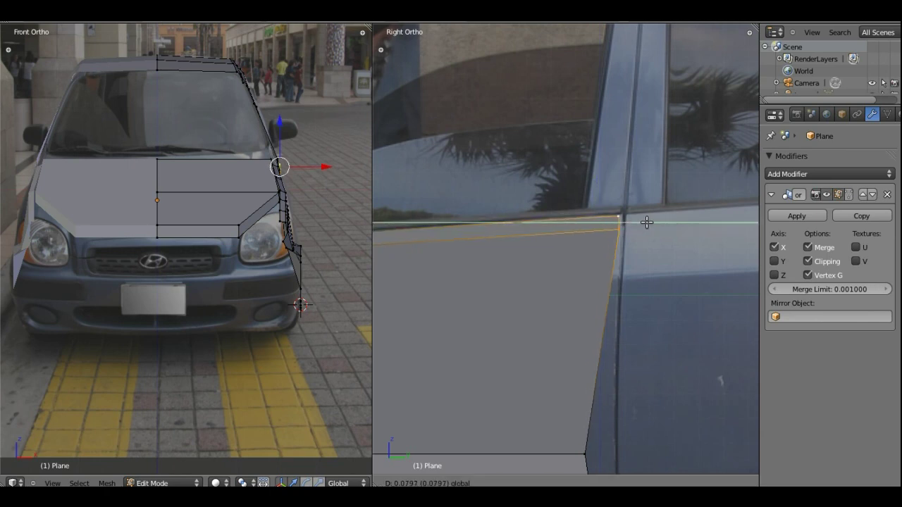
pyautogui.click(650, 222)
# - Slide the middle and lower rear-edge vertices along Y onto the door gap, then select the bottom vertex
pyautogui.scroll(-3, 649, 220)
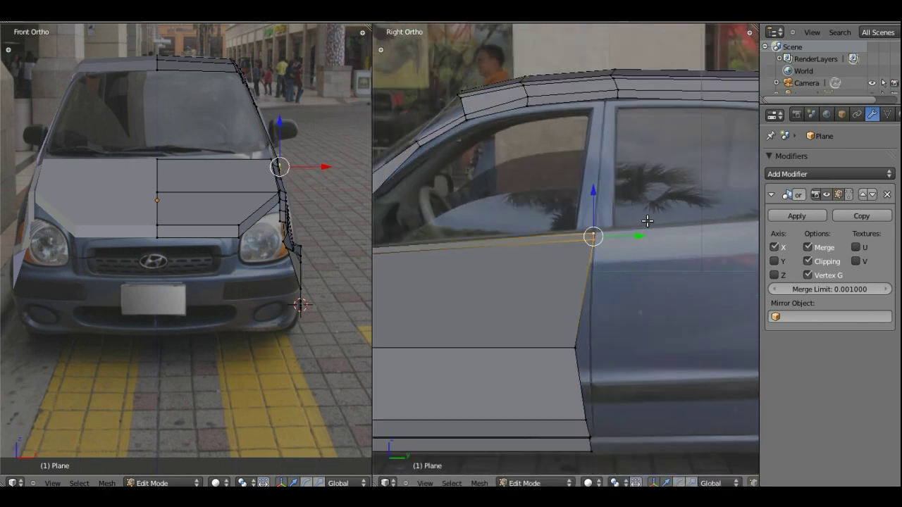
pyautogui.keyDown('shift'); pyautogui.moveTo(592, 310); pyautogui.dragTo(613, 254, button='middle'); pyautogui.keyUp('shift')
pyautogui.rightClick(599, 273)
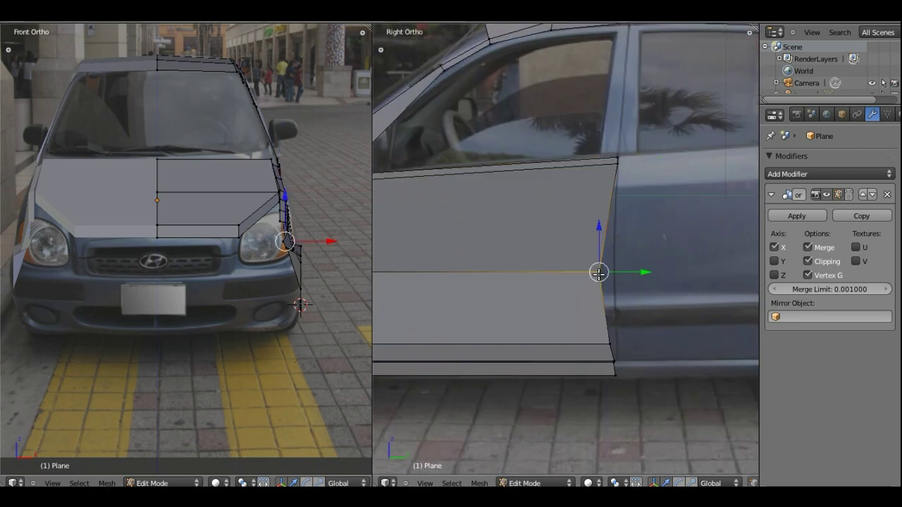
pyautogui.press('g')
pyautogui.press('y')
pyautogui.click(634, 270)
pyautogui.rightClick(613, 342)
pyautogui.press('g')
pyautogui.press('y')
pyautogui.click(626, 344)
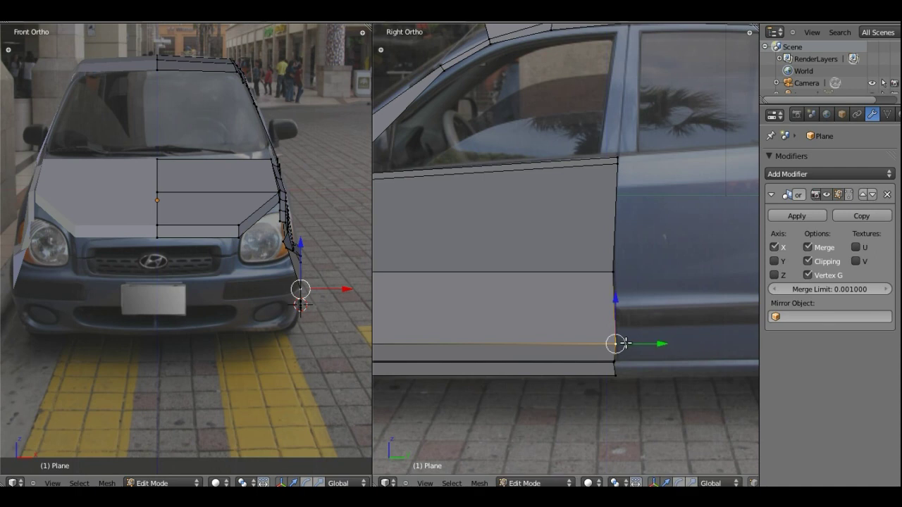
pyautogui.rightClick(615, 366)
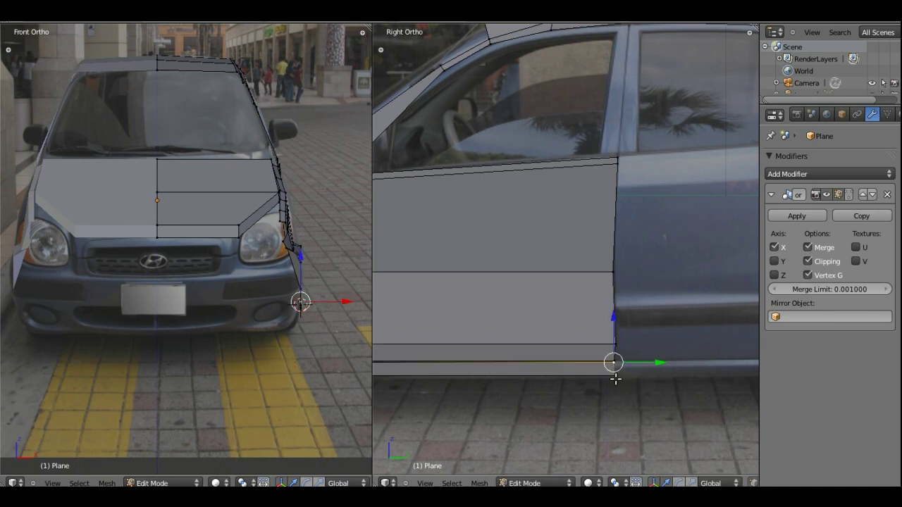
pyautogui.keyDown('shift'); pyautogui.moveTo(657, 364); pyautogui.dragTo(498, 274, button='middle'); pyautogui.keyUp('shift')
# - Extrude the bottom door vertex rearward into a sill edge ending just before the rear wheel
pyautogui.press('e')
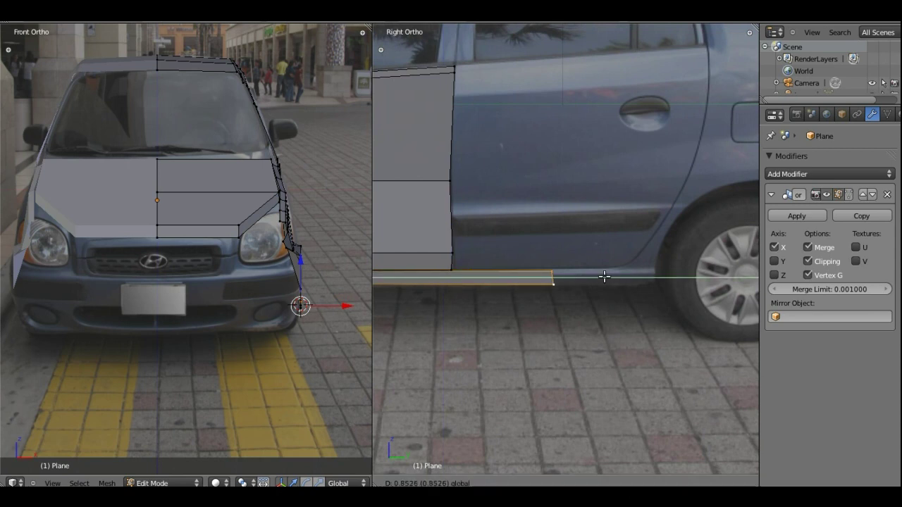
pyautogui.click(695, 274)
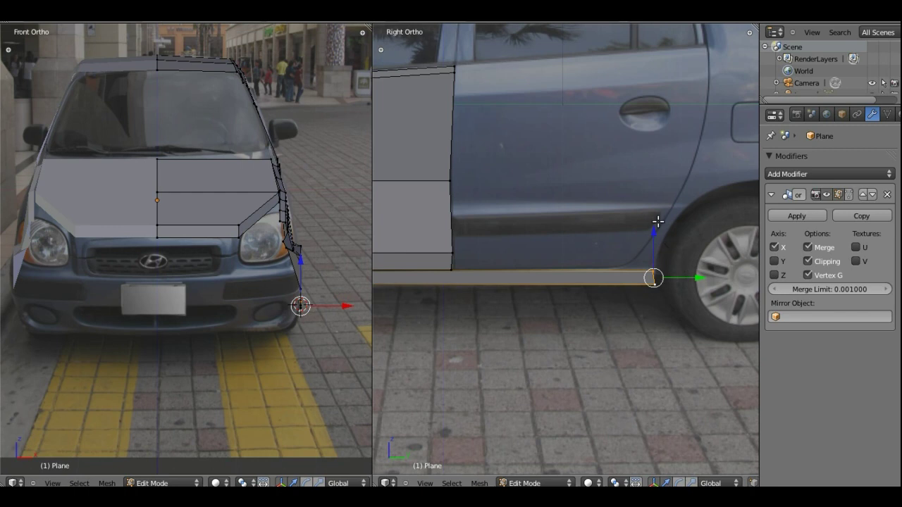
pyautogui.keyDown('shift'); pyautogui.moveTo(555, 189); pyautogui.dragTo(578, 244, button='middle'); pyautogui.keyUp('shift')
pyautogui.moveTo(480, 116)
pyautogui.keyDown('shift'); pyautogui.mouseDown(button='middle')
pyautogui.moveTo(633, 228)
pyautogui.moveTo(655, 217)
pyautogui.moveTo(638, 230)
pyautogui.moveTo(547, 182)
pyautogui.mouseUp(button='middle'); pyautogui.keyUp('shift')
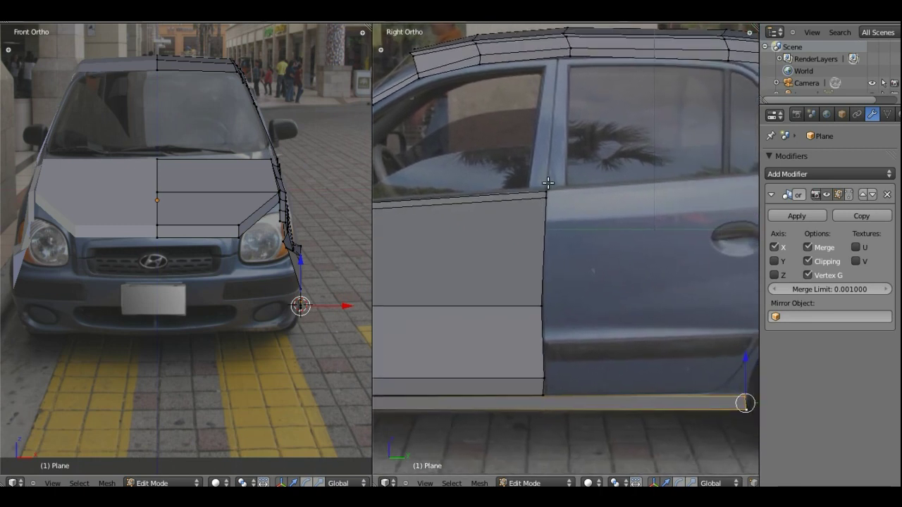
# - Select the front door's rear edge vertices and grow the selection across the door panel
pyautogui.rightClick(546, 190)
pyautogui.keyDown('shift'); pyautogui.rightClick(543, 308); pyautogui.keyUp('shift')
pyautogui.keyDown('shift'); pyautogui.rightClick(543, 379); pyautogui.keyUp('shift')
pyautogui.keyDown('shift'); pyautogui.rightClick(543, 393); pyautogui.keyUp('shift')
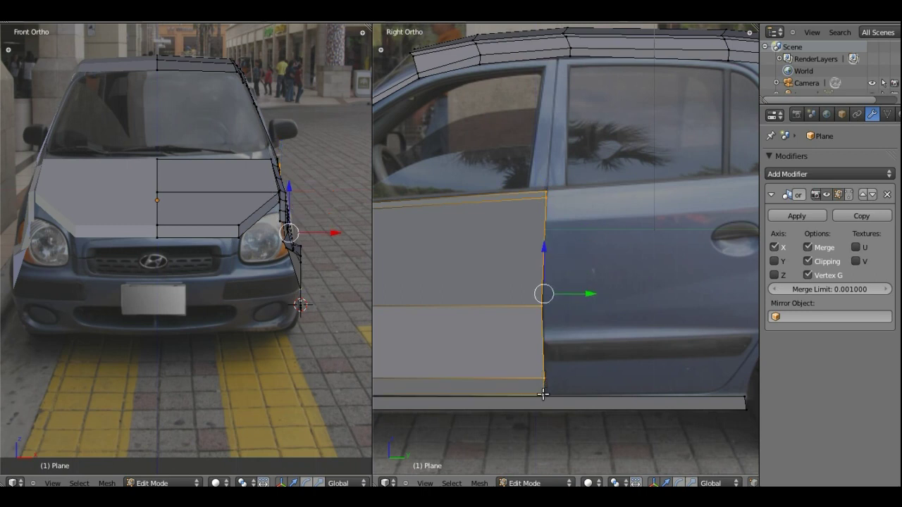
pyautogui.press('g')
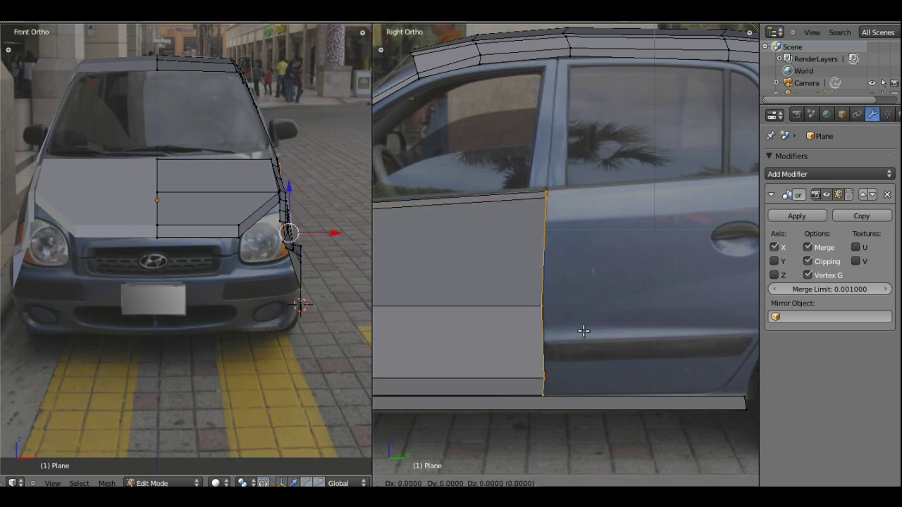
pyautogui.press('Escape')
pyautogui.press('ctrl+KP_Add')
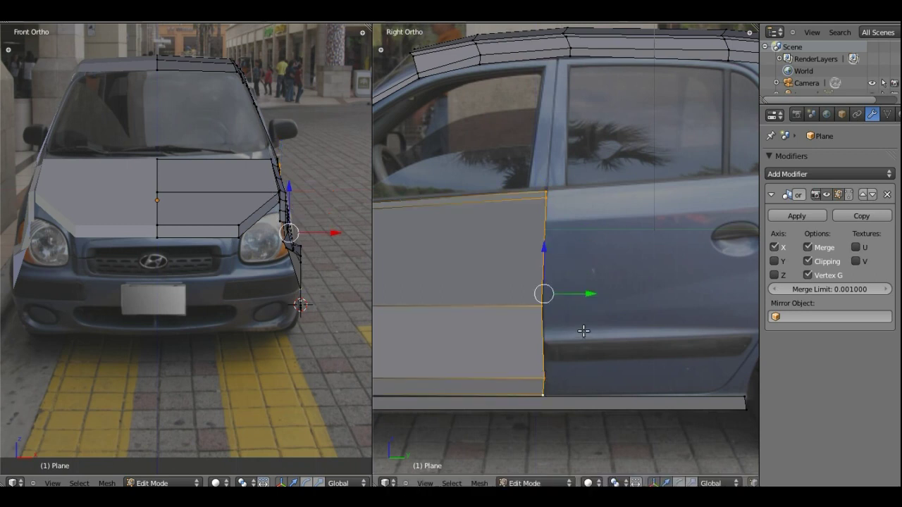
pyautogui.press('ctrl+KP_Add')
# - Move the rear edge's middle vertex back onto the front/rear door gap
pyautogui.scroll(2, 547, 316)
pyautogui.scroll(3, 535, 311)
pyautogui.scroll(2, 543, 282)
pyautogui.scroll(2, 558, 240)
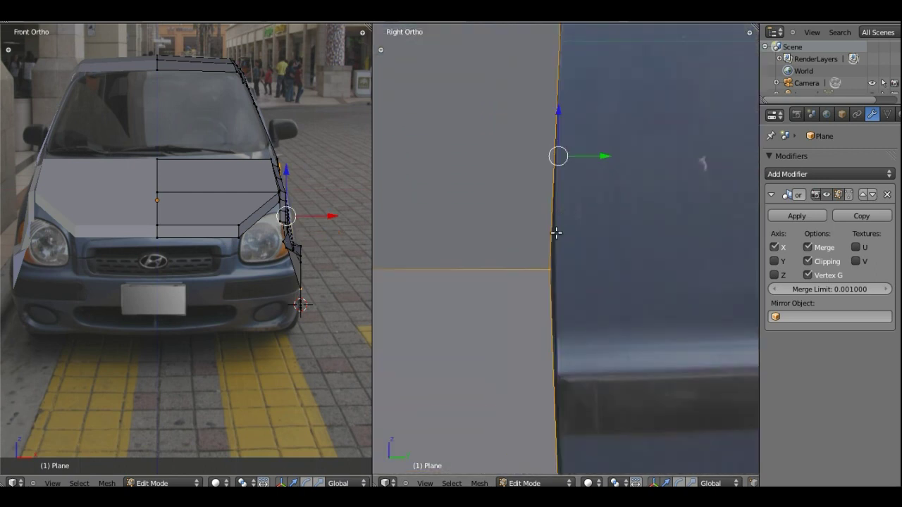
pyautogui.rightClick(548, 268)
pyautogui.moveTo(576, 271); pyautogui.dragTo(585, 215)
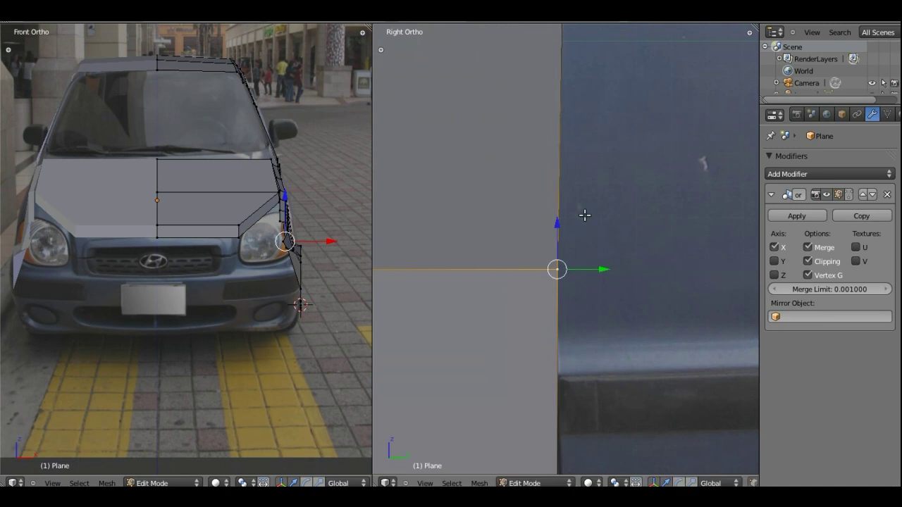
pyautogui.scroll(-3, 582, 209)
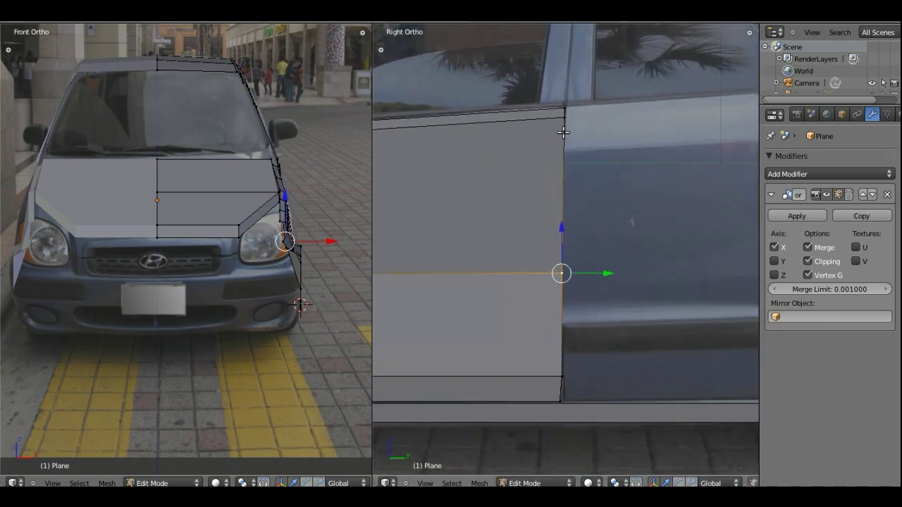
pyautogui.moveTo(600, 268); pyautogui.dragTo(601, 274)
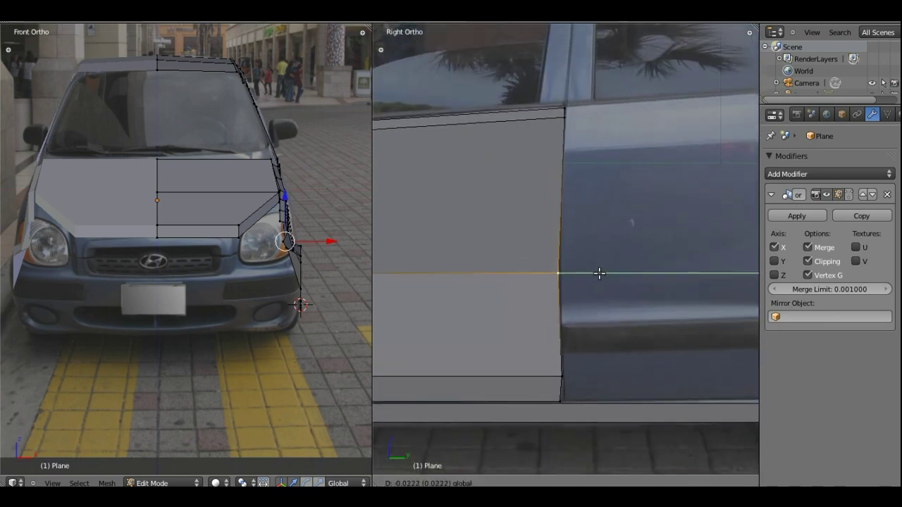
# - Reselect the full vertical rear door edge from top corner to bottom vertex
pyautogui.rightClick(564, 395)
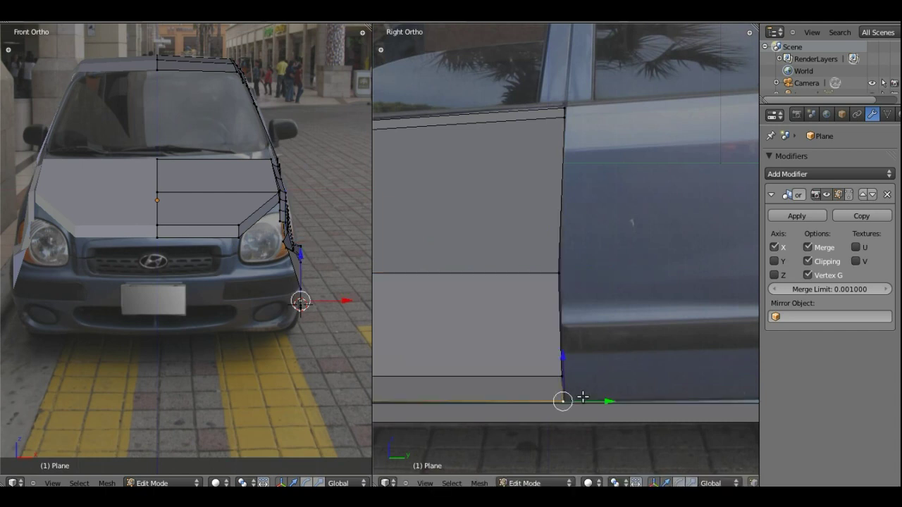
pyautogui.rightClick(561, 376)
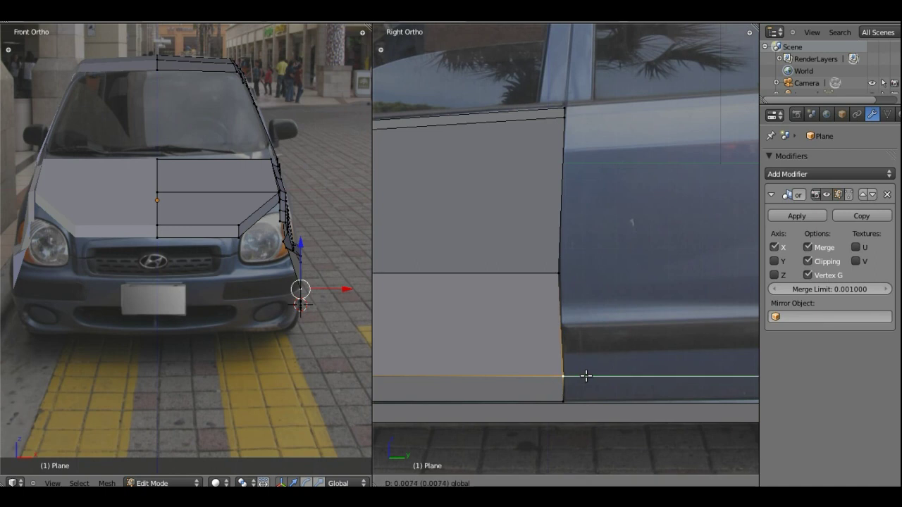
pyautogui.rightClick(564, 112)
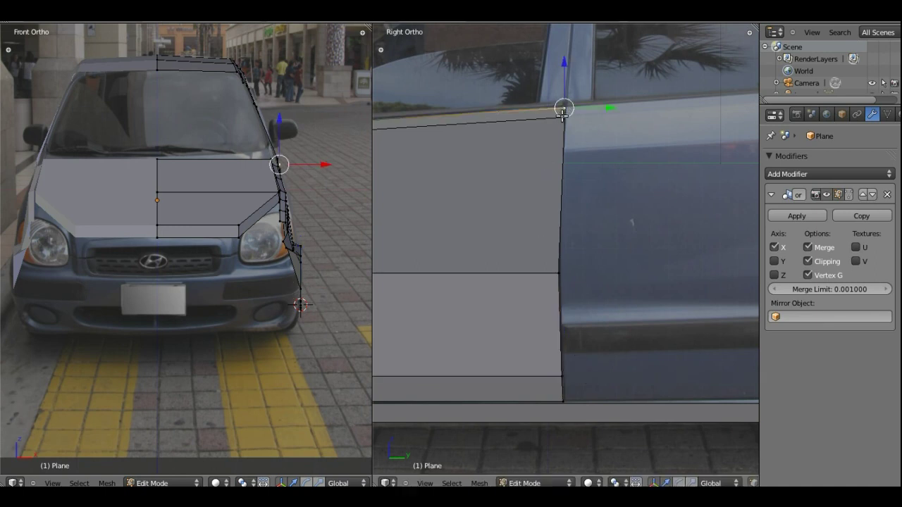
pyautogui.keyDown('shift'); pyautogui.rightClick(555, 276); pyautogui.keyUp('shift')
pyautogui.keyDown('shift'); pyautogui.rightClick(561, 376); pyautogui.keyUp('shift')
pyautogui.keyDown('shift'); pyautogui.rightClick(562, 401); pyautogui.keyUp('shift')
pyautogui.moveTo(674, 331)
pyautogui.keyDown('shift'); pyautogui.mouseDown(button='middle')
pyautogui.moveTo(588, 339)
pyautogui.moveTo(562, 315)
pyautogui.mouseUp(button='middle'); pyautogui.keyUp('shift')
# - Switch to edge mode and slightly adjust the door edge along Y
pyautogui.hotkey('ctrl', 'Tab')
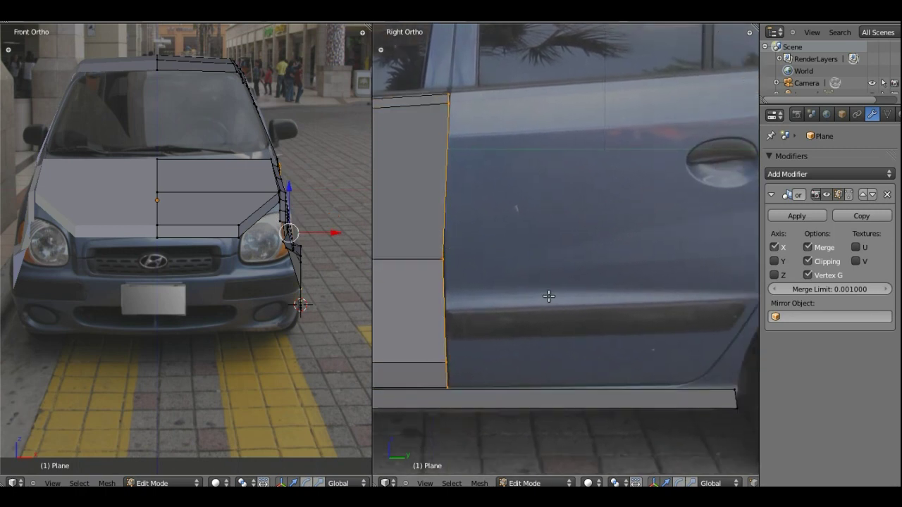
pyautogui.press('g')
pyautogui.press('y')
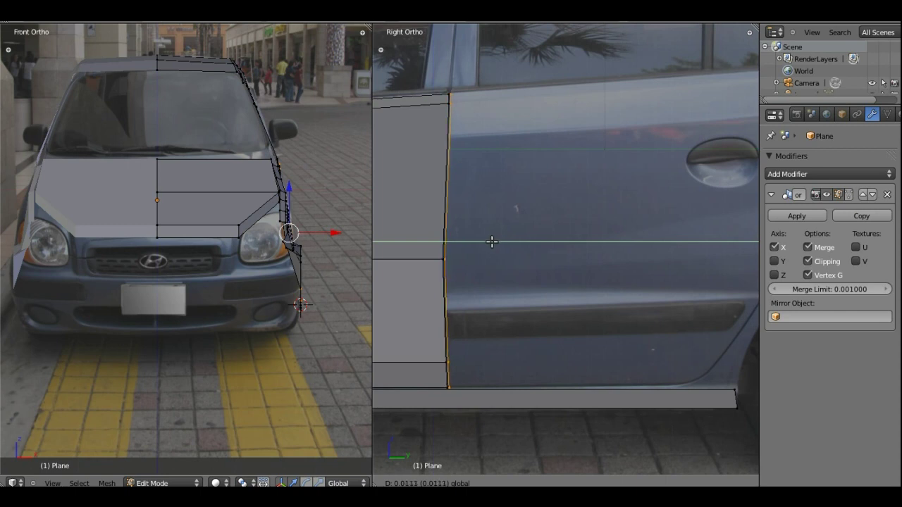
pyautogui.click(491, 242)
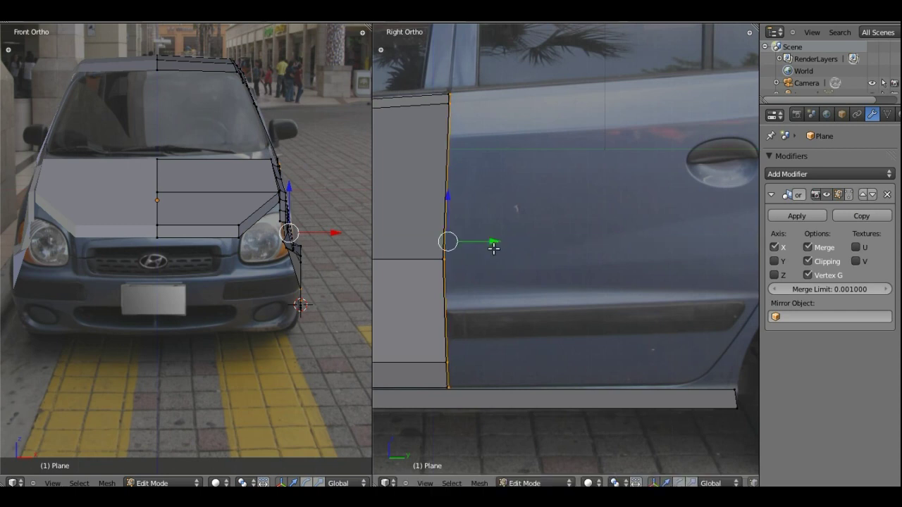
# - Extend the door edge backward along Y to just before the rear door handle
pyautogui.press('g')
pyautogui.press('y')
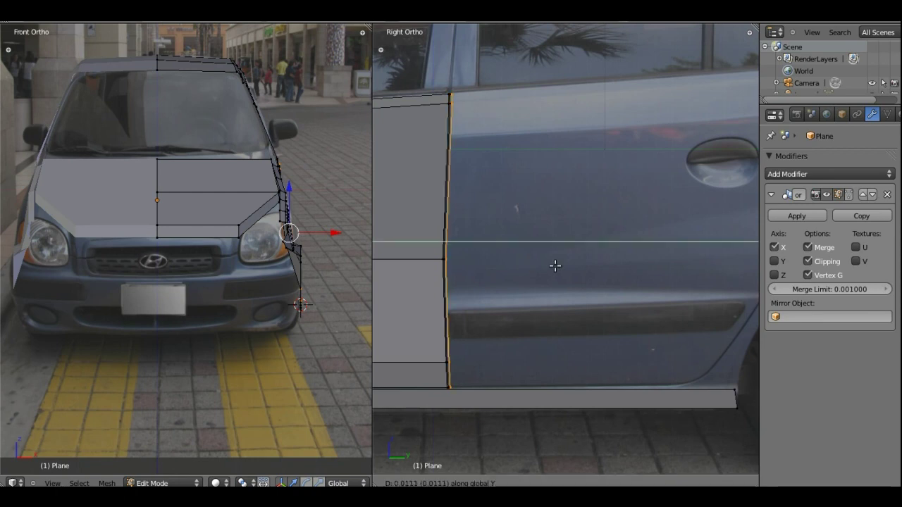
pyautogui.click(773, 284)
pyautogui.moveTo(701, 188)
pyautogui.keyDown('shift'); pyautogui.mouseDown(button='middle')
pyautogui.moveTo(534, 311)
pyautogui.moveTo(643, 333)
pyautogui.moveTo(650, 326)
pyautogui.mouseUp(button='middle'); pyautogui.keyUp('shift')
# - Place the panel's top rear corner on the door's rear edge at the window sill height
pyautogui.rightClick(636, 267)
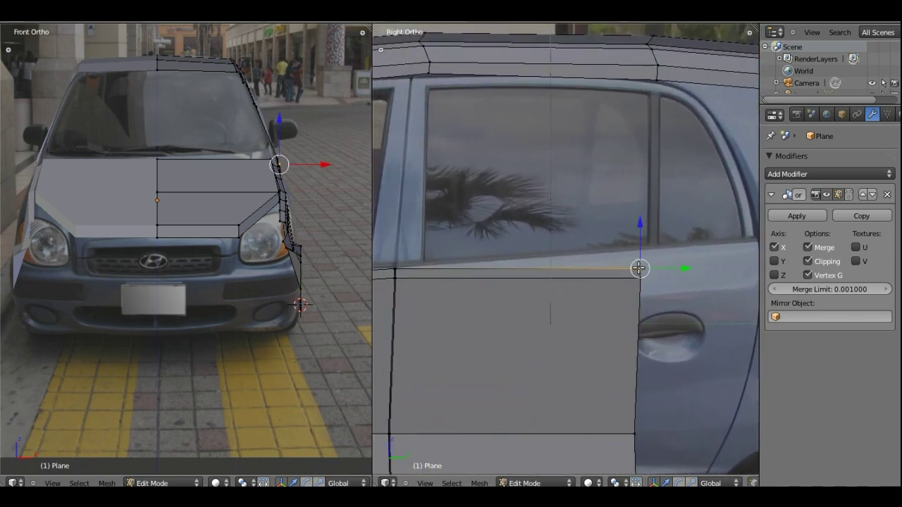
pyautogui.press('g')
pyautogui.press('z')
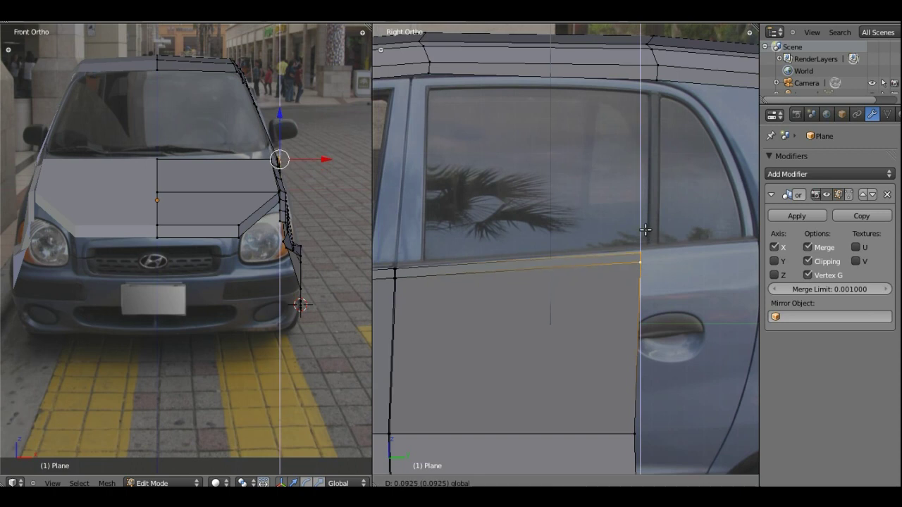
pyautogui.click(645, 252)
pyautogui.keyDown('shift'); pyautogui.moveTo(701, 284); pyautogui.dragTo(623, 275, button='middle'); pyautogui.keyUp('shift')
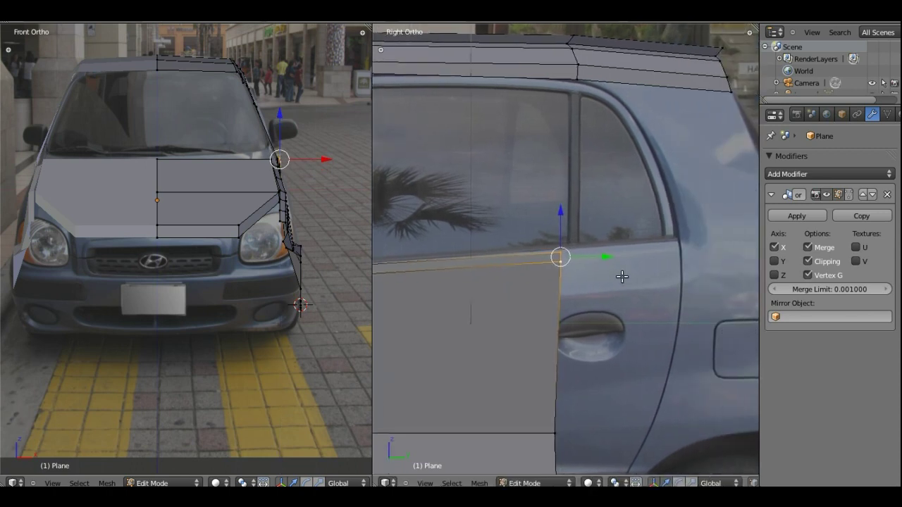
pyautogui.press('g')
pyautogui.press('y')
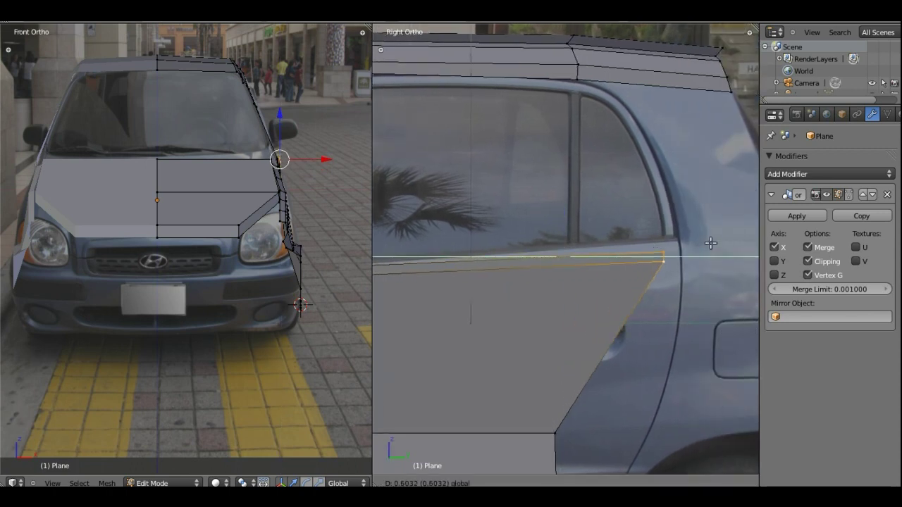
pyautogui.click(721, 244)
pyautogui.press('g')
pyautogui.press('z')
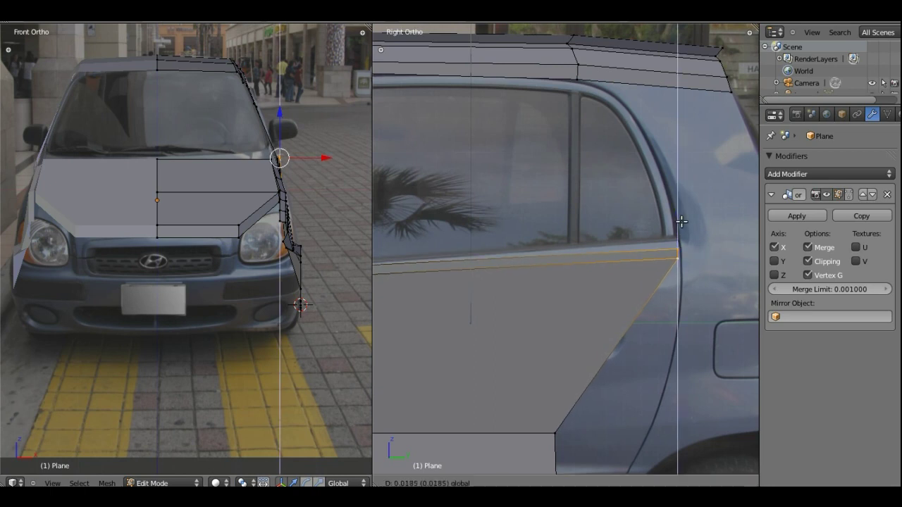
pyautogui.click(682, 216)
pyautogui.keyDown('shift'); pyautogui.moveTo(636, 348); pyautogui.dragTo(618, 200, button='middle'); pyautogui.keyUp('shift')
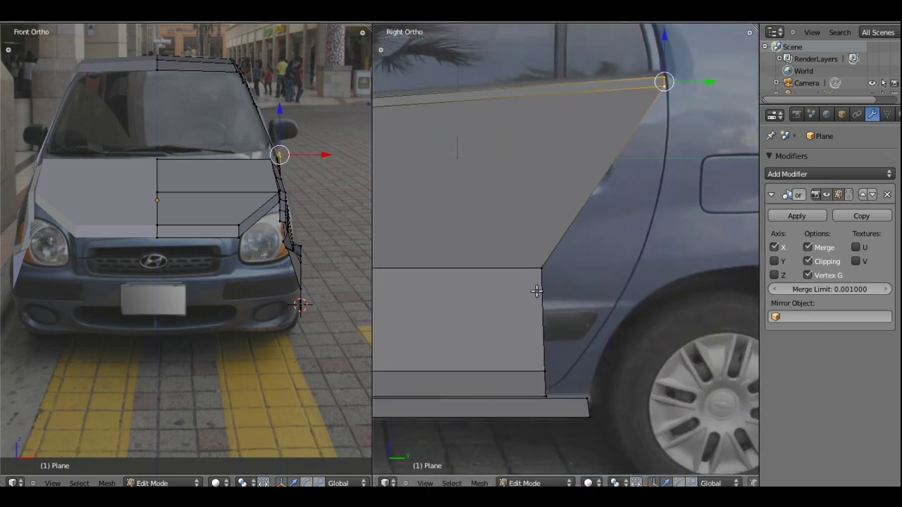
# - Slide the lower rear and bottom corners along Y onto the curved door edge by the wheel arch
pyautogui.rightClick(541, 266)
pyautogui.press('g')
pyautogui.press('y')
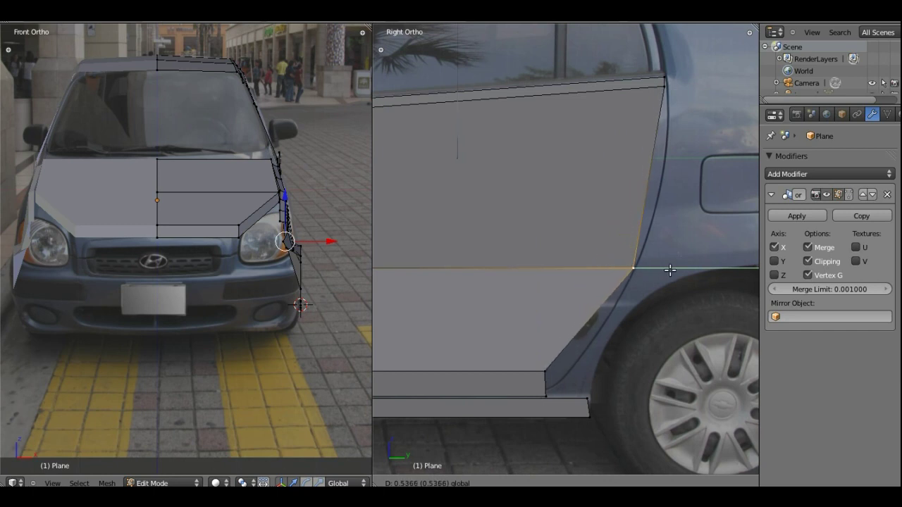
pyautogui.click(641, 281)
pyautogui.rightClick(553, 371)
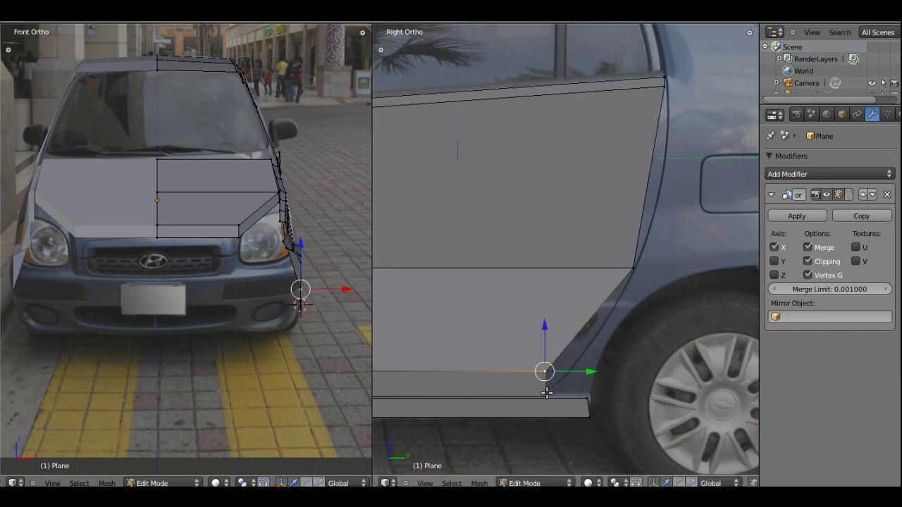
pyautogui.press('g')
pyautogui.press('y')
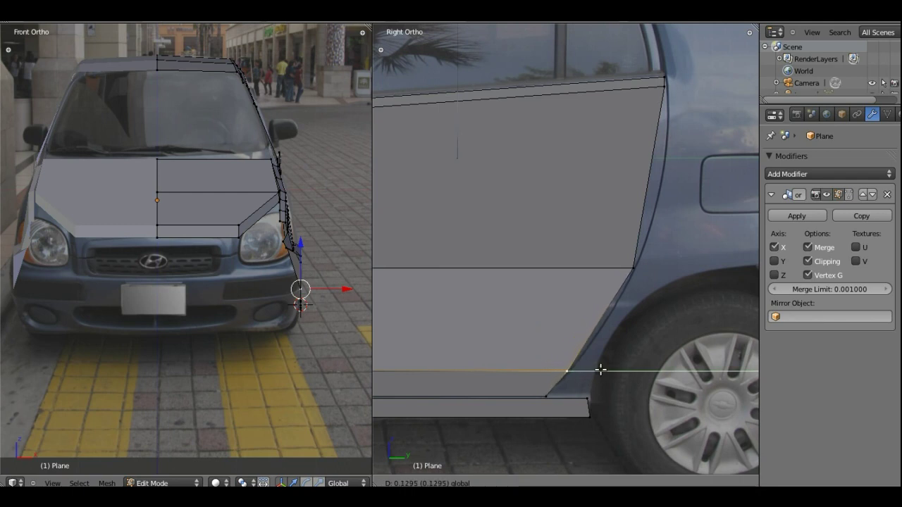
pyautogui.click(601, 370)
pyautogui.moveTo(536, 213)
pyautogui.keyDown('shift'); pyautogui.mouseDown(button='middle')
pyautogui.moveTo(655, 193)
pyautogui.moveTo(588, 282)
pyautogui.moveTo(541, 320)
pyautogui.moveTo(538, 196)
pyautogui.mouseUp(button='middle'); pyautogui.keyUp('shift')
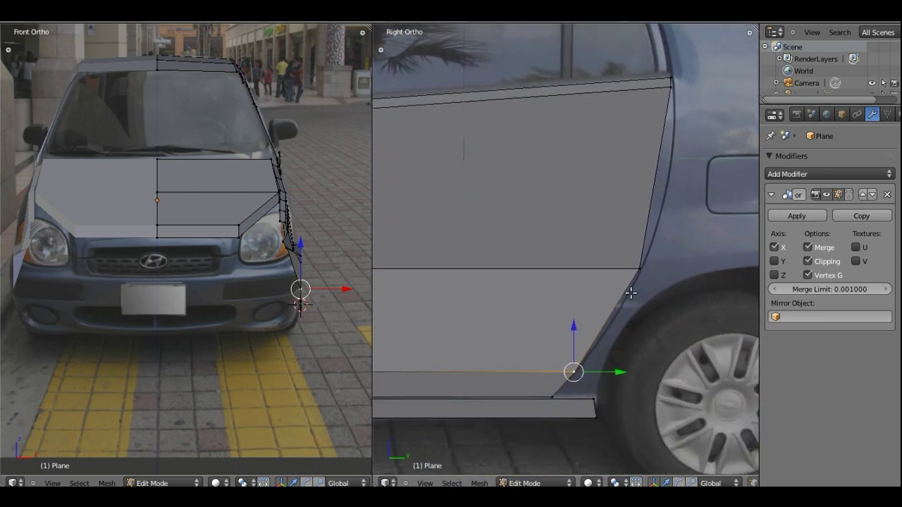
pyautogui.keyDown('shift'); pyautogui.moveTo(547, 197); pyautogui.dragTo(593, 228, button='middle'); pyautogui.keyUp('shift')
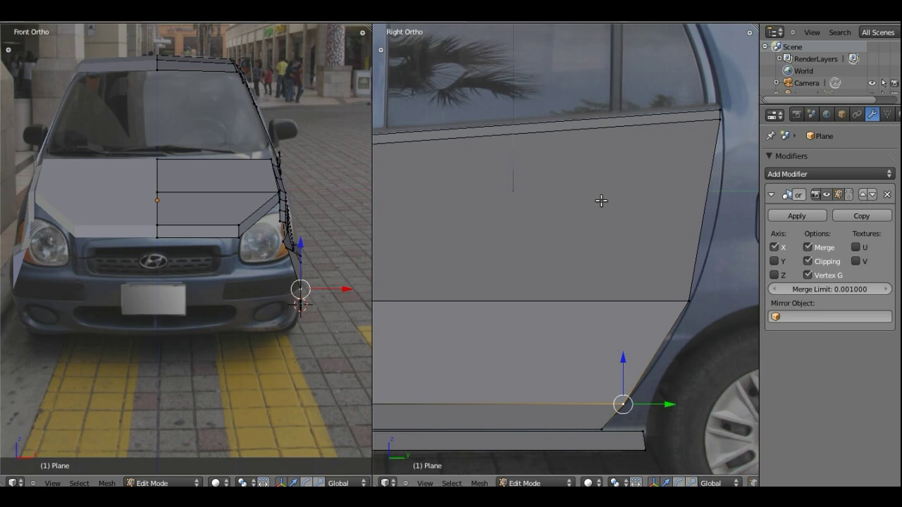
pyautogui.hotkey('ctrl', 'r')
# - Add a horizontal edge loop across the door panels and slide it along Y
pyautogui.click(695, 191)
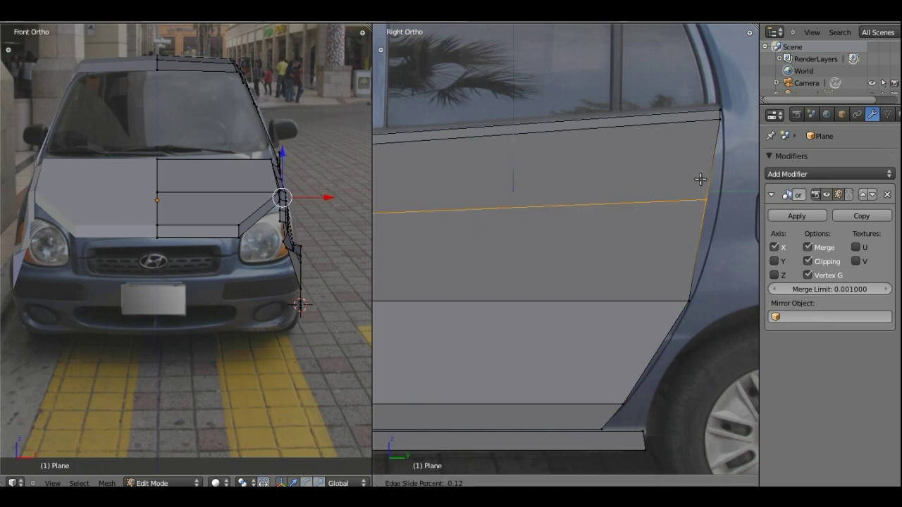
pyautogui.click(699, 180)
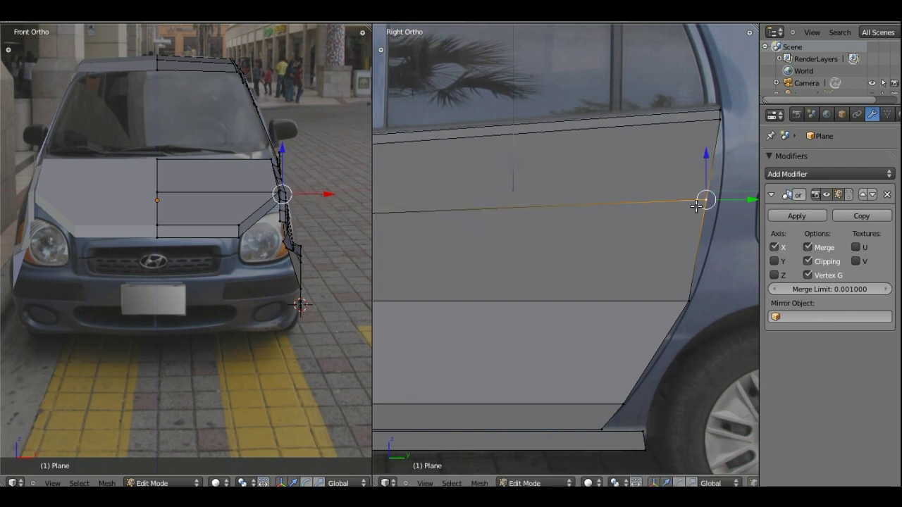
pyautogui.press('g')
pyautogui.press('y')
pyautogui.click(738, 197)
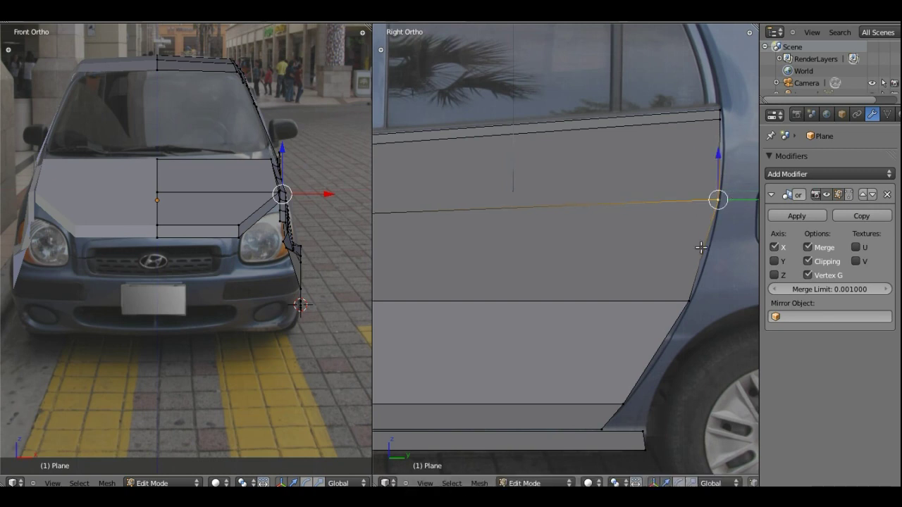
pyautogui.keyDown('shift'); pyautogui.moveTo(650, 282); pyautogui.dragTo(641, 221, button='middle'); pyautogui.keyUp('shift')
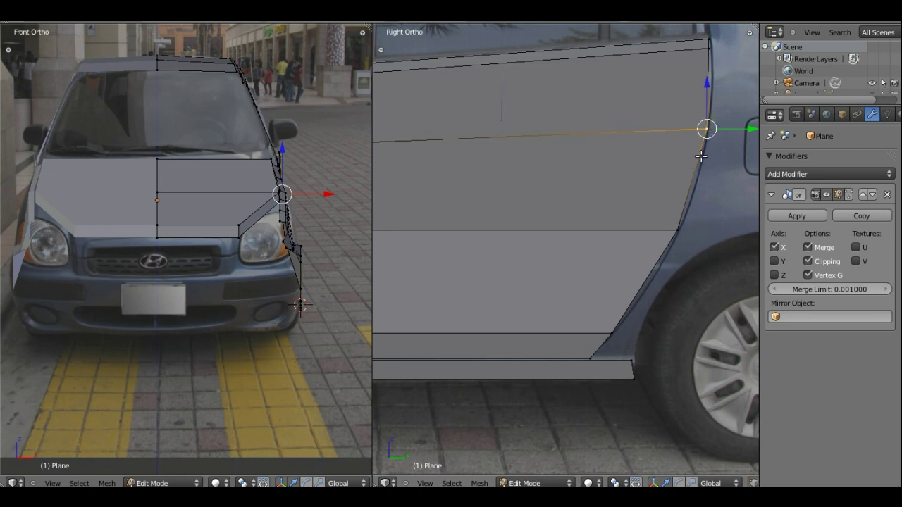
pyautogui.keyDown('shift'); pyautogui.moveTo(620, 195); pyautogui.dragTo(644, 149, button='middle'); pyautogui.keyUp('shift')
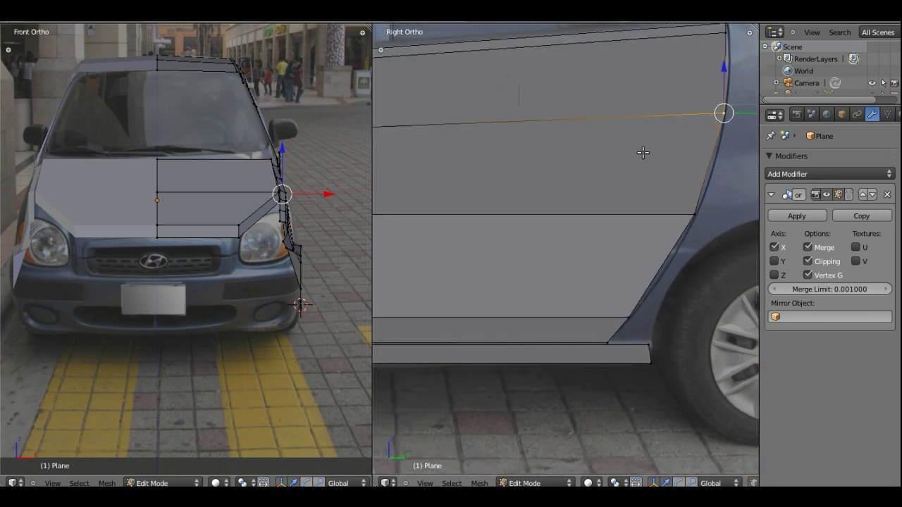
# - Add a second loop in the lower door and move its rear vertex onto the curved edge
pyautogui.hotkey('ctrl', 'r')
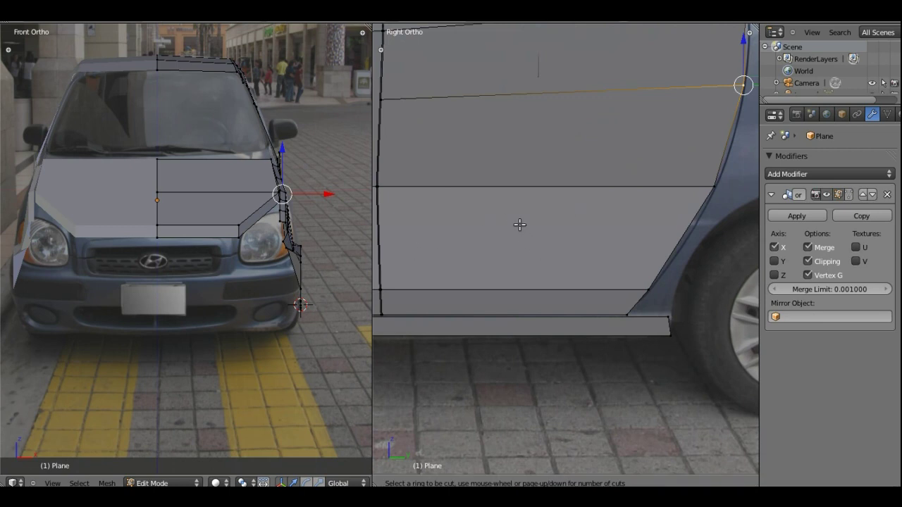
pyautogui.click(676, 250)
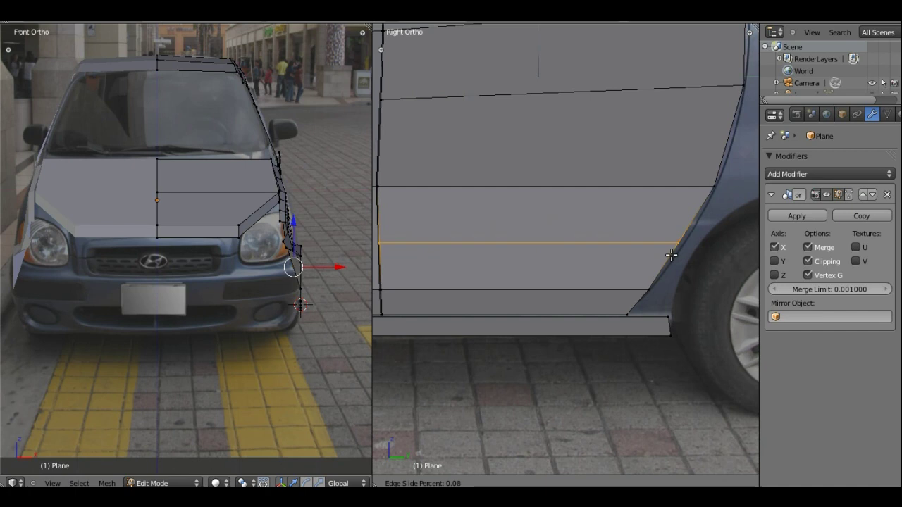
pyautogui.click(675, 252)
pyautogui.rightClick(680, 239)
pyautogui.press('g')
pyautogui.click(671, 158)
pyautogui.scroll(-2, 670, 158)
pyautogui.scroll(-2, 667, 160)
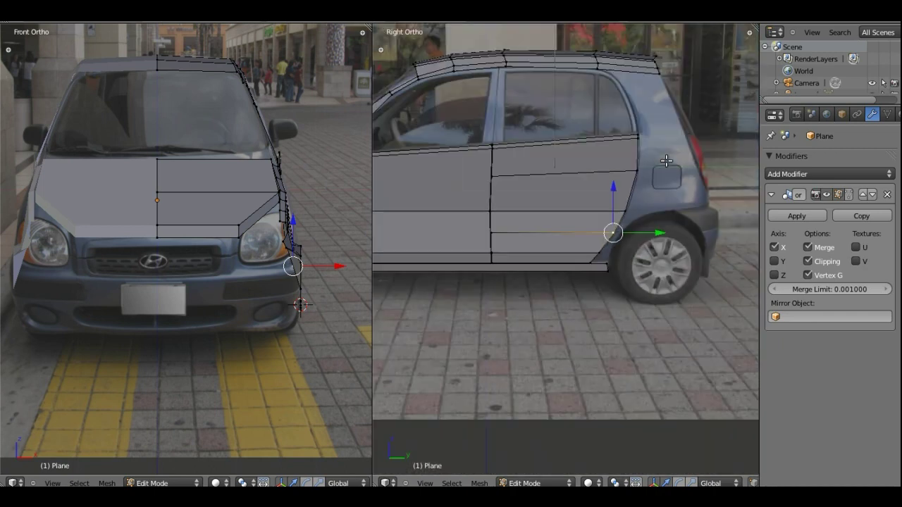
# - Add a vertical edge loop through the front door near the pillar
pyautogui.scroll(-2, 665, 161)
pyautogui.keyDown('shift'); pyautogui.moveTo(448, 195); pyautogui.dragTo(492, 249, button='middle'); pyautogui.keyUp('shift')
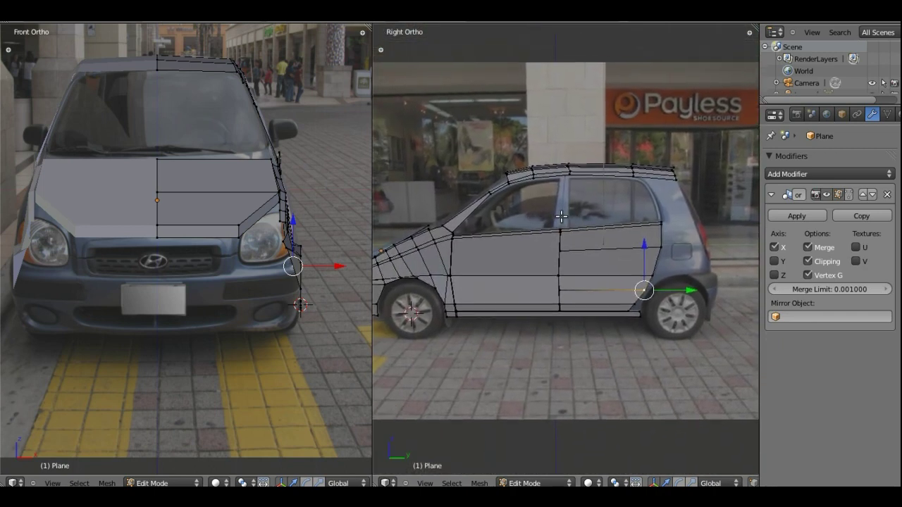
pyautogui.scroll(4, 492, 249)
pyautogui.scroll(1, 648, 278)
pyautogui.keyDown('shift'); pyautogui.moveTo(649, 278); pyautogui.dragTo(569, 309, button='middle'); pyautogui.keyUp('shift')
pyautogui.scroll(1, 631, 280)
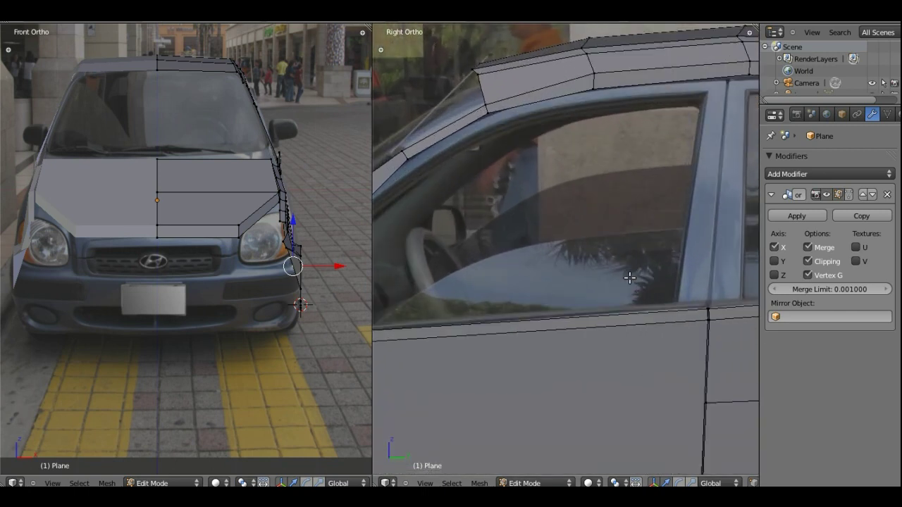
pyautogui.scroll(1, 661, 299)
pyautogui.scroll(2, 528, 205)
pyautogui.scroll(1, 521, 220)
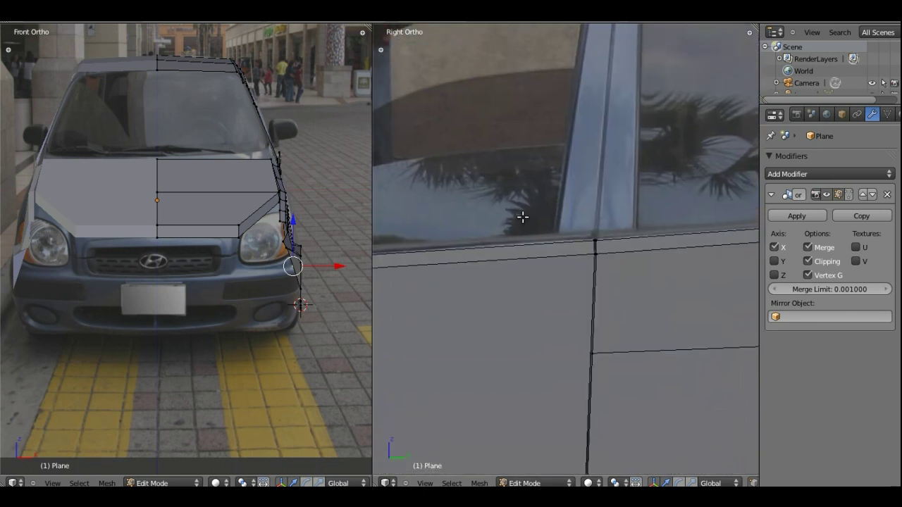
pyautogui.hotkey('ctrl', 'r')
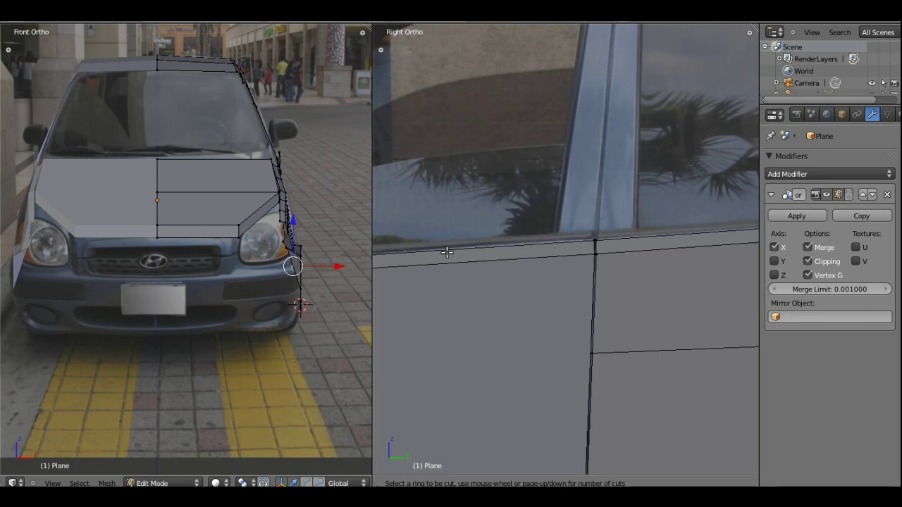
pyautogui.press('Escape')
pyautogui.scroll(-2, 434, 256)
pyautogui.scroll(-1, 434, 257)
pyautogui.scroll(-1, 431, 255)
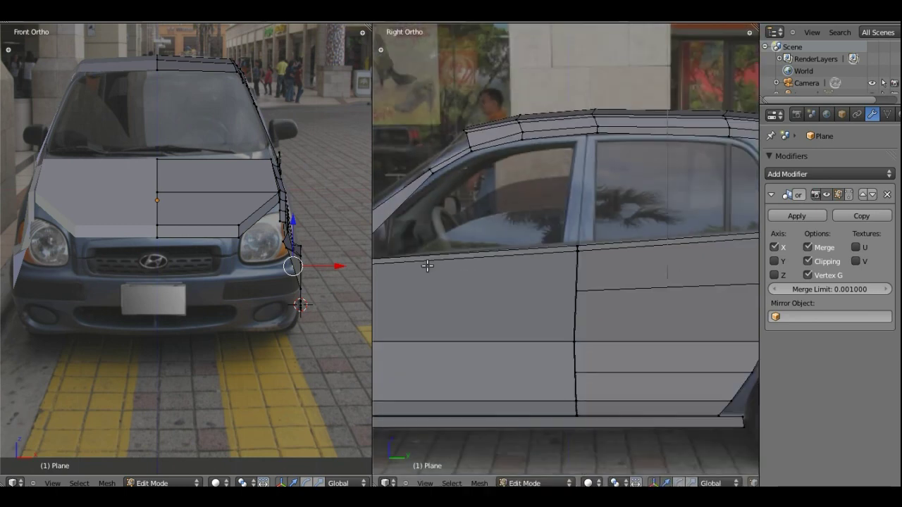
pyautogui.scroll(-2, 493, 255)
pyautogui.scroll(-1, 510, 260)
pyautogui.hotkey('ctrl', 'r')
pyautogui.click(511, 259)
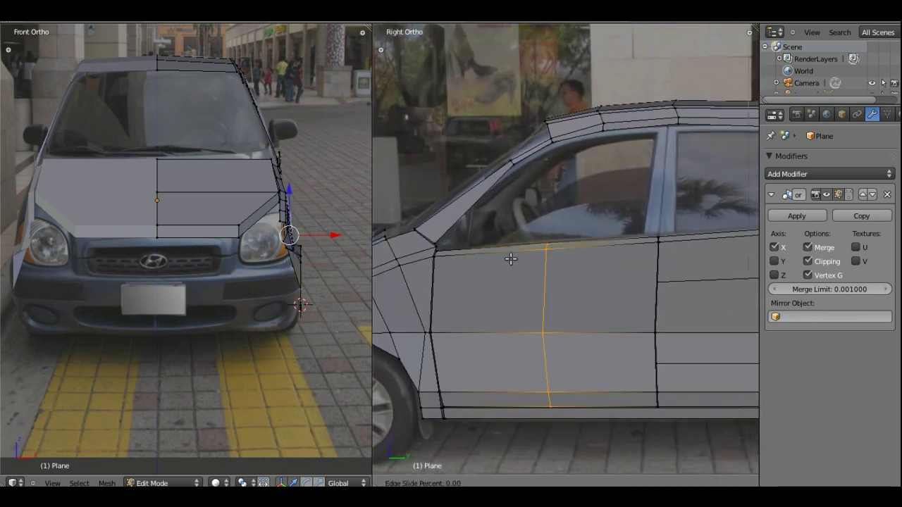
pyautogui.click(637, 249)
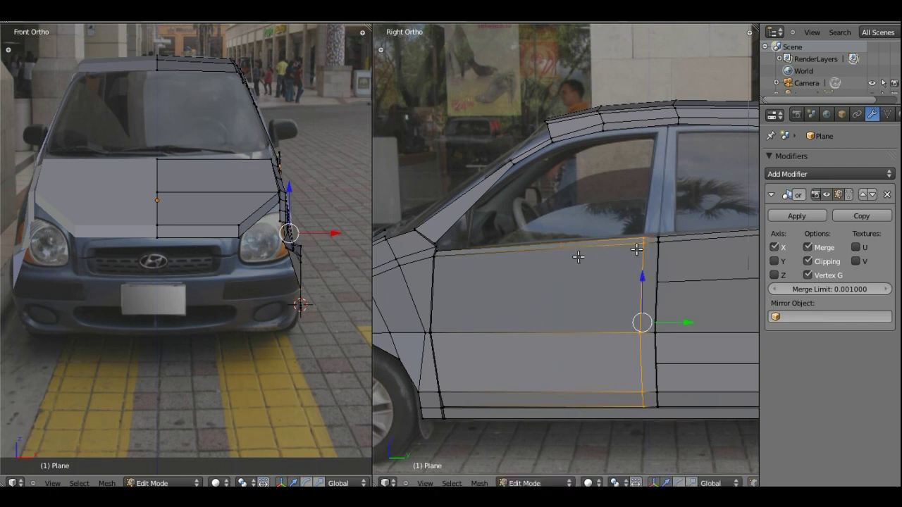
# - Select the short sill edge beneath the B-pillar and nudge it upward
pyautogui.scroll(1, 578, 257)
pyautogui.scroll(2, 630, 262)
pyautogui.scroll(2, 649, 272)
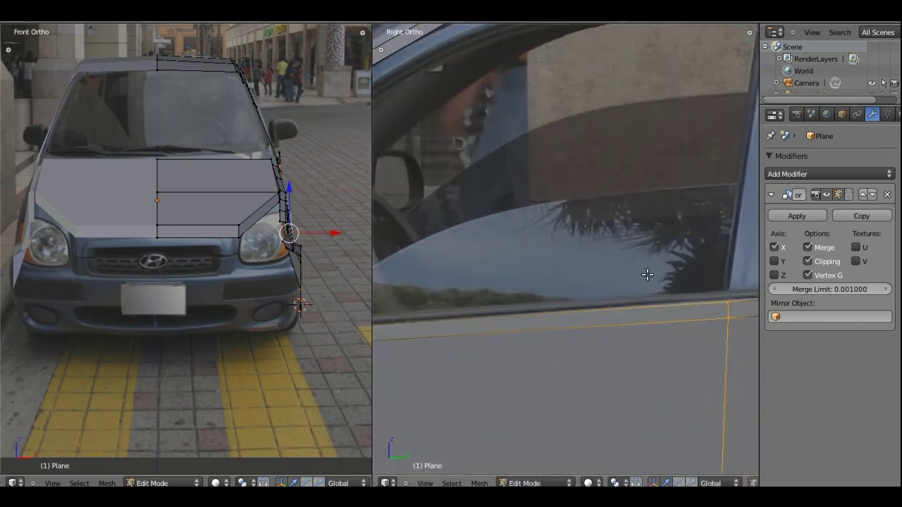
pyautogui.scroll(1, 583, 284)
pyautogui.scroll(1, 528, 317)
pyautogui.scroll(1, 600, 322)
pyautogui.rightClick(589, 329)
pyautogui.keyDown('shift'); pyautogui.rightClick(541, 331); pyautogui.keyUp('shift')
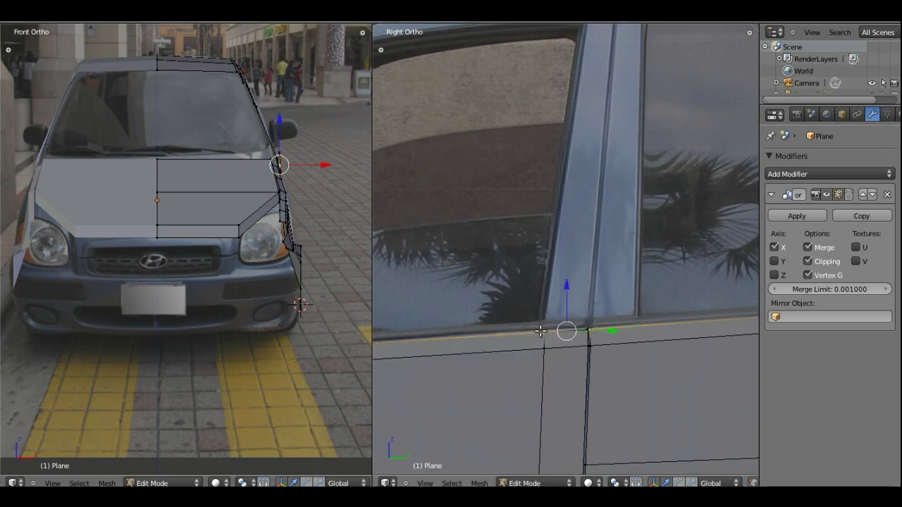
pyautogui.rightClick(589, 329)
pyautogui.keyDown('shift'); pyautogui.rightClick(543, 332); pyautogui.keyUp('shift')
pyautogui.press('g')
pyautogui.click(564, 307)
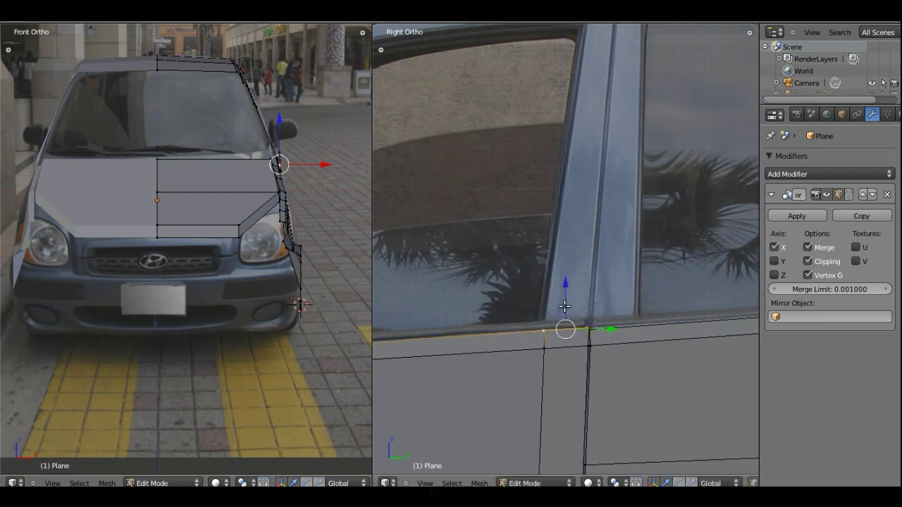
pyautogui.rightClick(563, 322)
pyautogui.press('g')
pyautogui.click(562, 320)
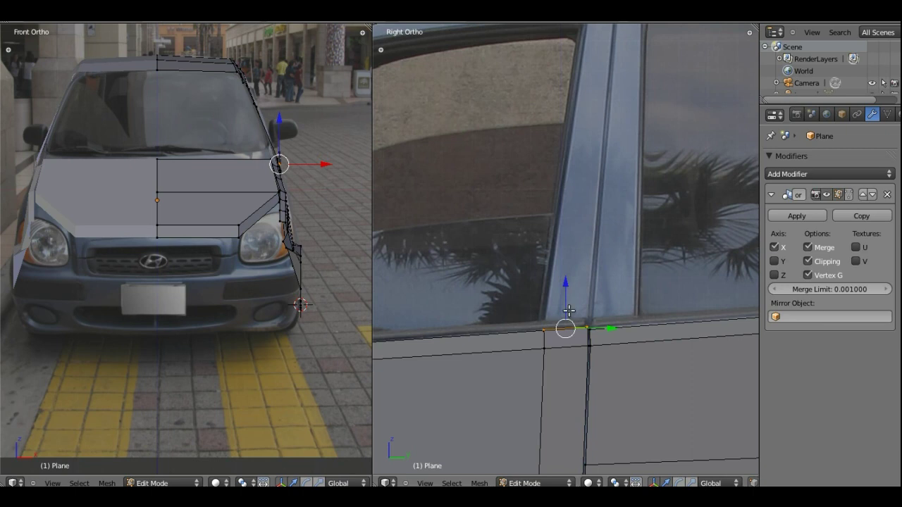
# - Raise the sill edge 0.03 in Z, then extrude it straight up to the roofline
pyautogui.press('g')
pyautogui.press('z')
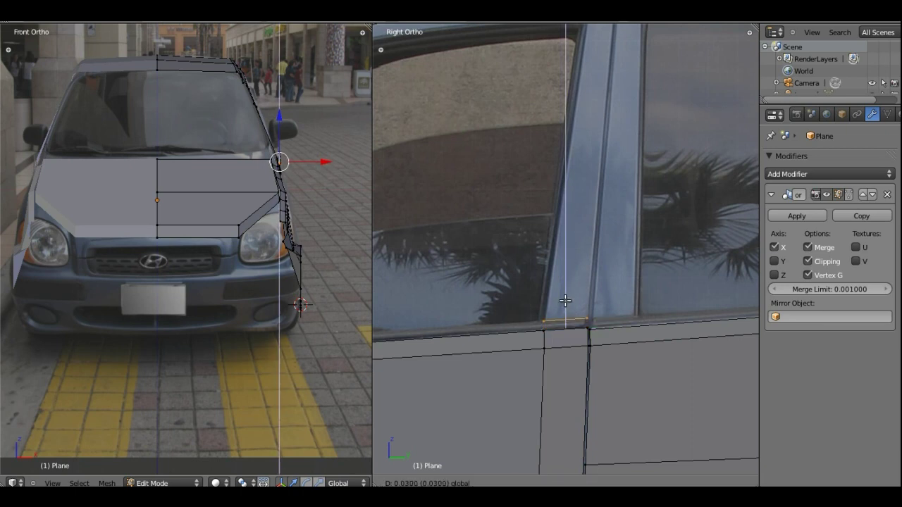
pyautogui.click(565, 301)
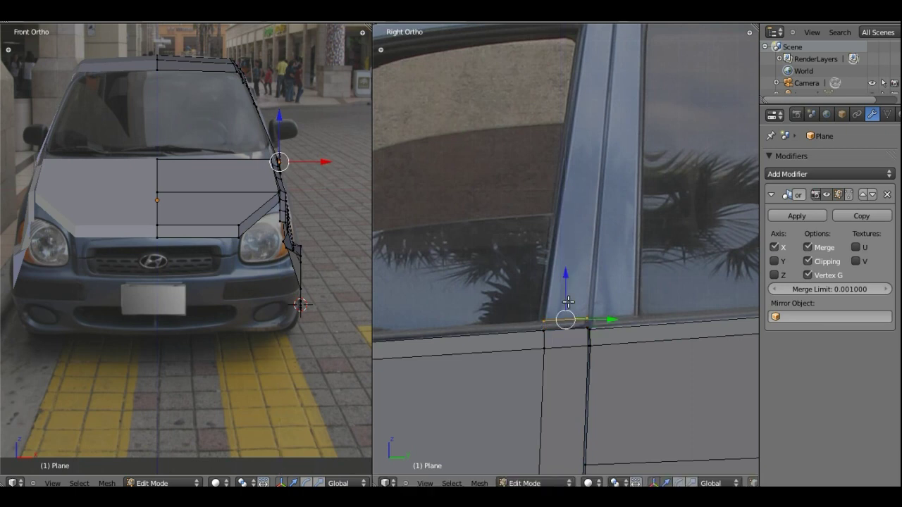
pyautogui.keyDown('shift'); pyautogui.moveTo(606, 210); pyautogui.dragTo(610, 273, button='middle'); pyautogui.keyUp('shift')
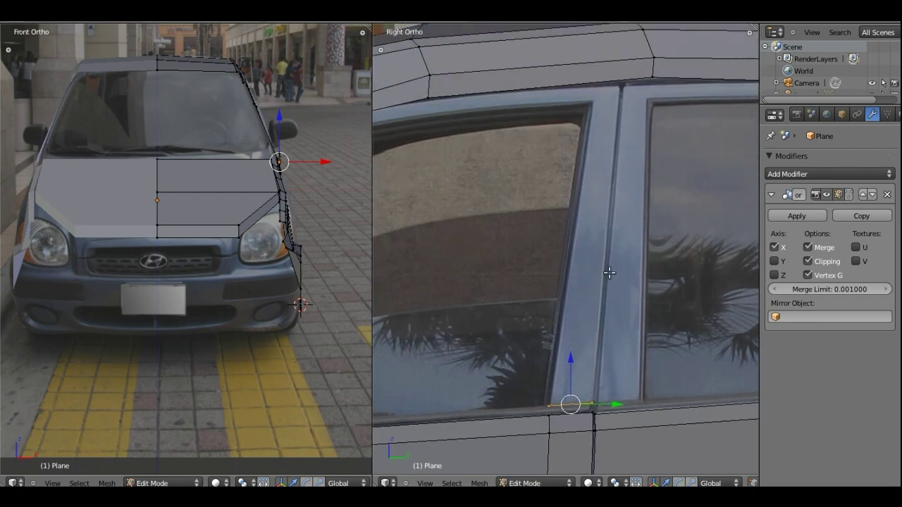
pyautogui.press('g')
pyautogui.press('z')
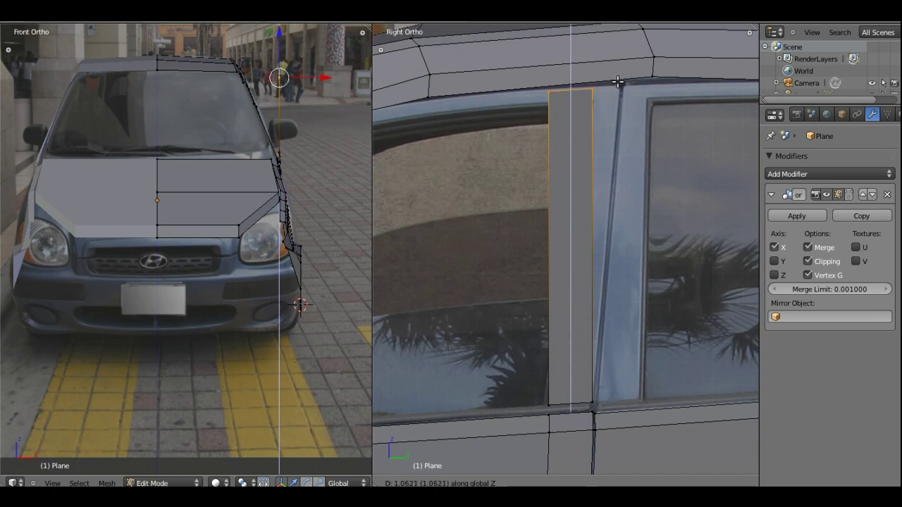
pyautogui.click(614, 88)
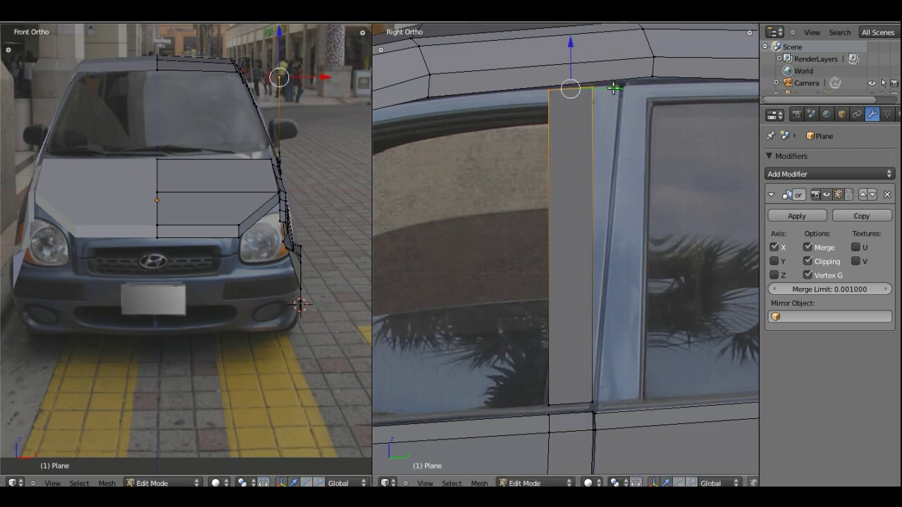
# - Shift the pillar top along Y to match its slant and set its height
pyautogui.press('g')
pyautogui.press('y')
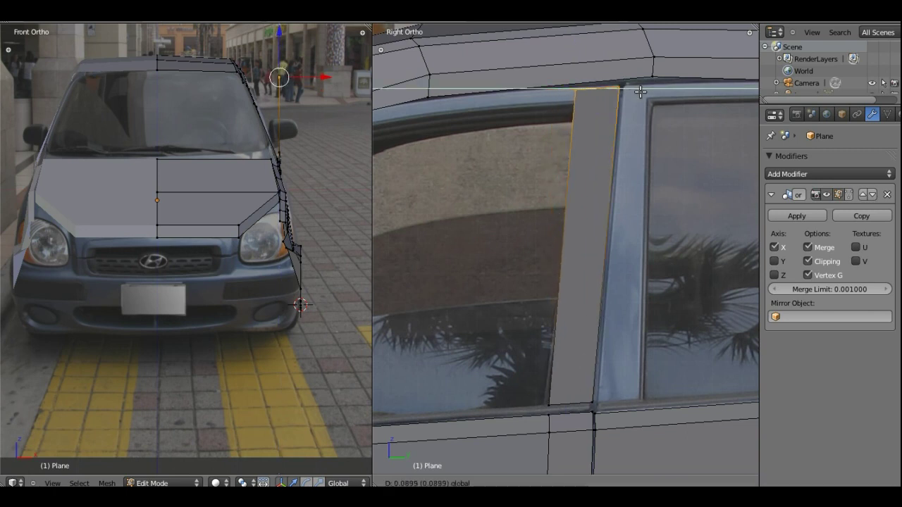
pyautogui.click(642, 92)
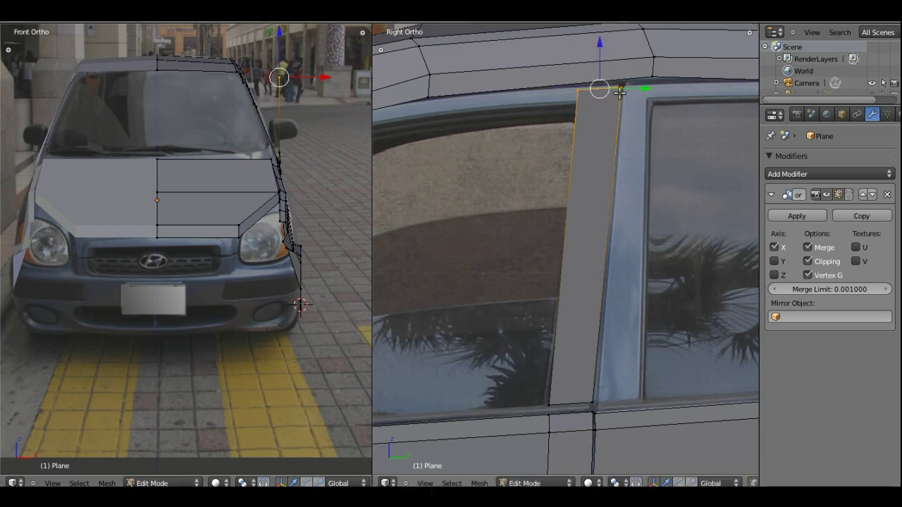
pyautogui.press('g')
pyautogui.press('y')
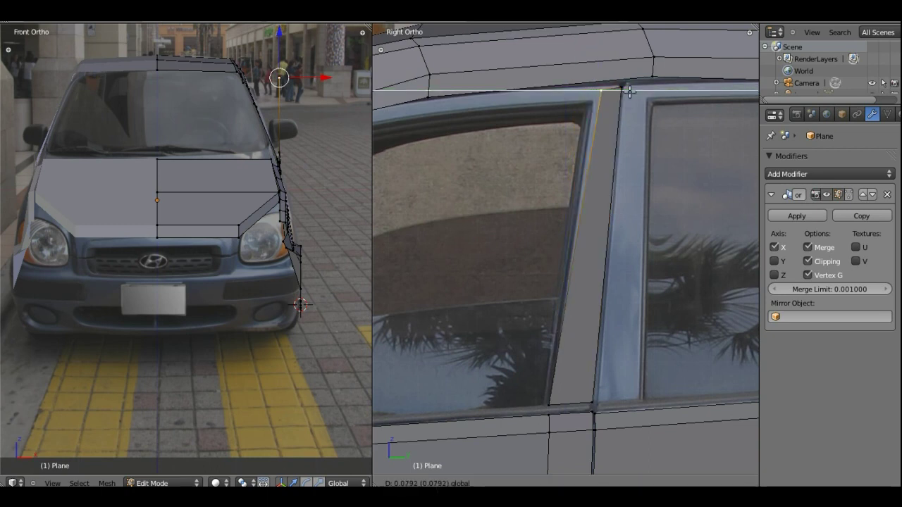
pyautogui.click(619, 92)
pyautogui.press('g')
pyautogui.press('z')
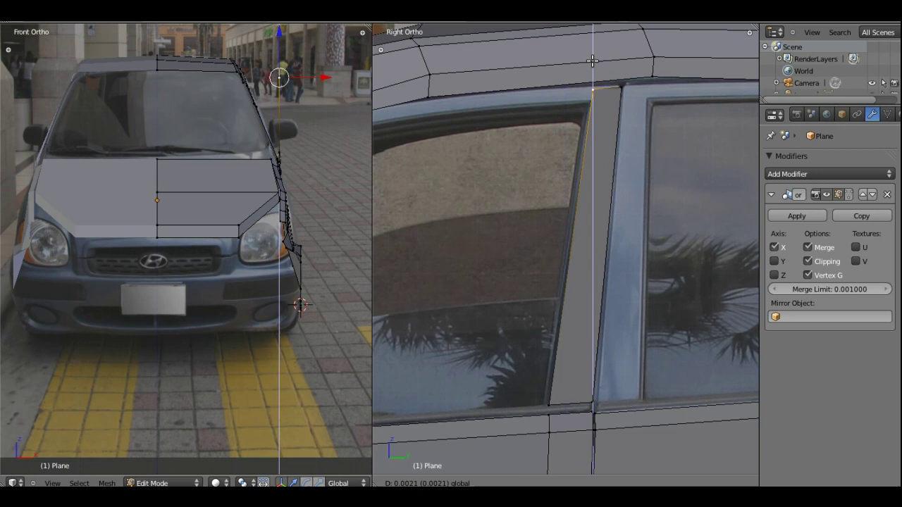
pyautogui.click(593, 61)
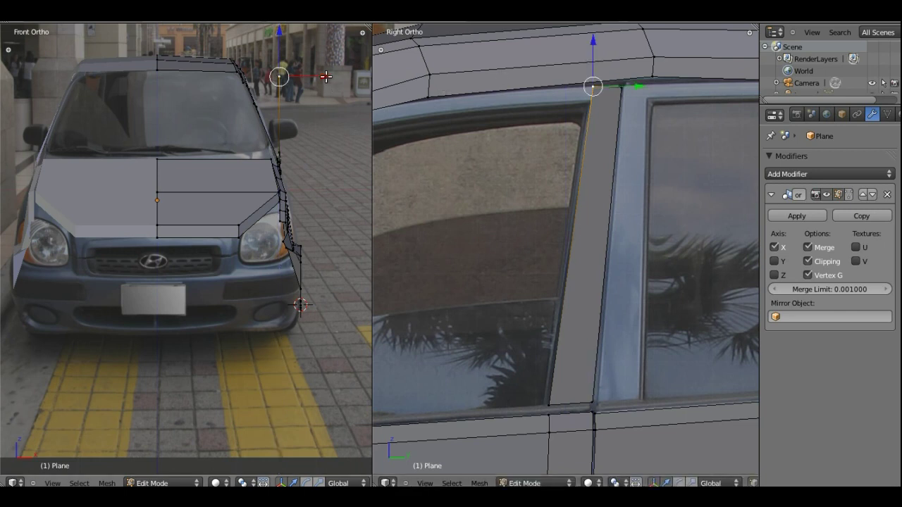
# - Move both pillar top vertices inward along X to tuck under the roof edge
pyautogui.press('g')
pyautogui.press('x')
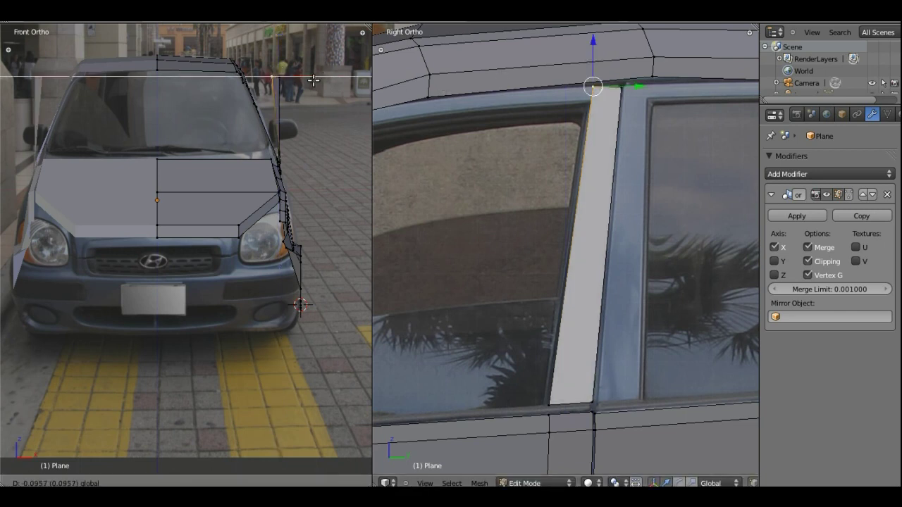
pyautogui.click(306, 81)
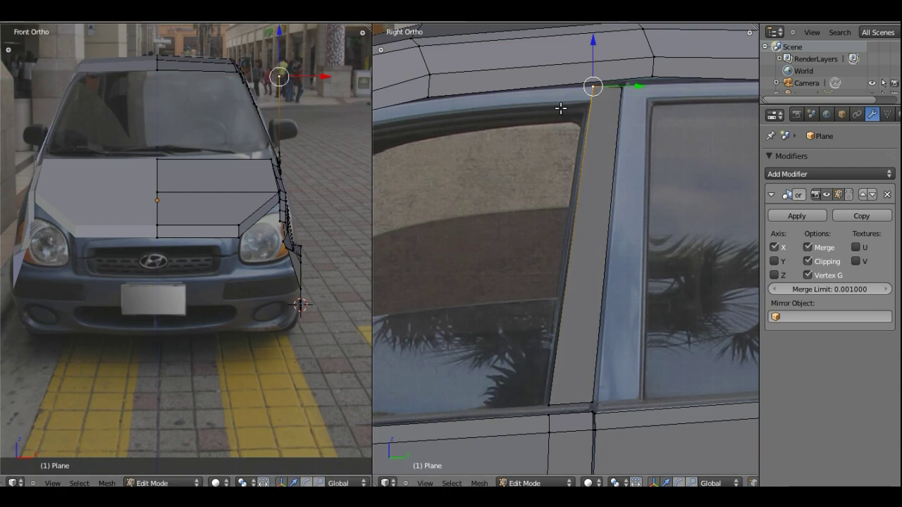
pyautogui.keyDown('shift'); pyautogui.rightClick(621, 88); pyautogui.keyUp('shift')
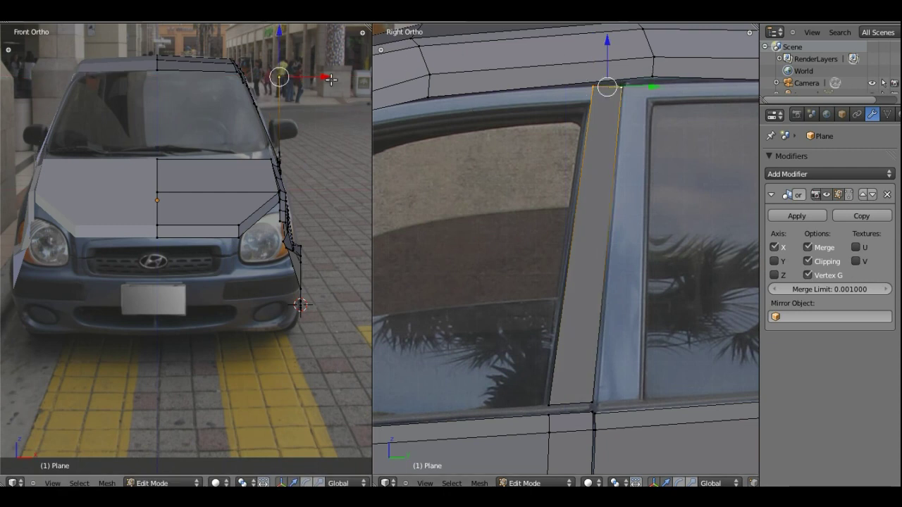
pyautogui.press('g')
pyautogui.press('x')
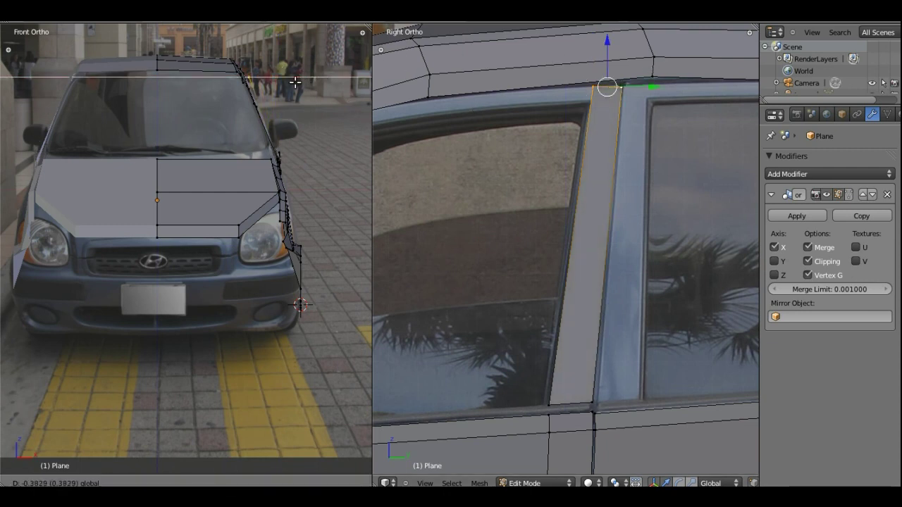
pyautogui.click(294, 82)
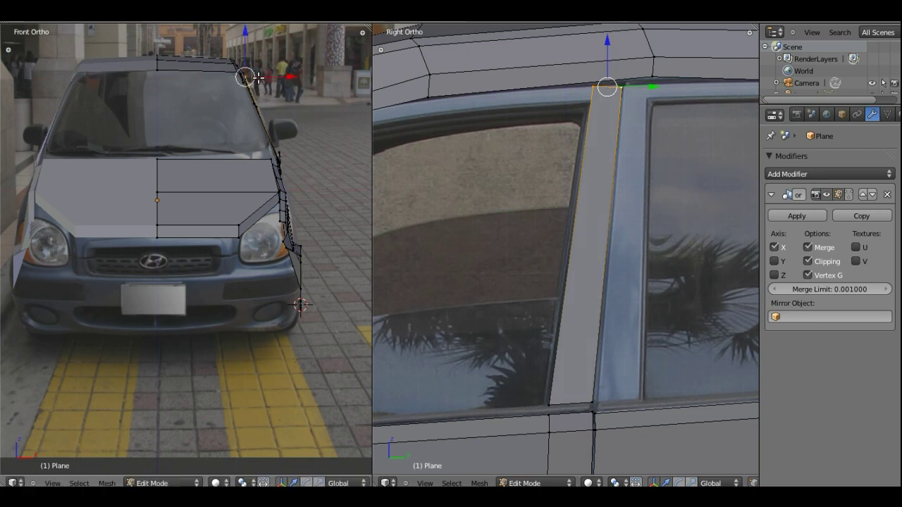
# - Frame the roof corner in front view and nudge the B-pillar top vertex sideways
pyautogui.scroll(5, 255, 164)
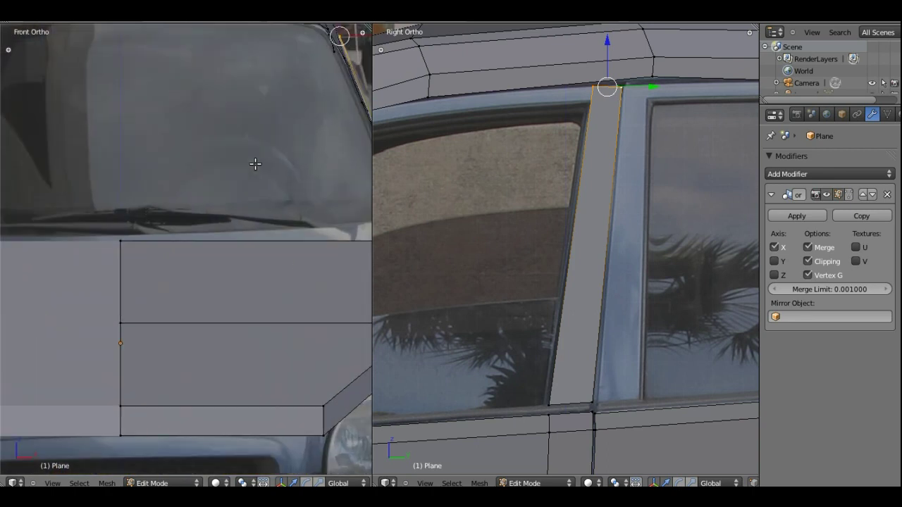
pyautogui.keyDown('shift'); pyautogui.moveTo(255, 163); pyautogui.dragTo(230, 234, button='middle'); pyautogui.keyUp('shift')
pyautogui.scroll(-2, 250, 202)
pyautogui.scroll(3, 301, 157)
pyautogui.keyDown('shift'); pyautogui.moveTo(301, 158); pyautogui.dragTo(198, 229, button='middle'); pyautogui.keyUp('shift')
pyautogui.press('g')
pyautogui.click(303, 174)
# - Raise the pillar's other top corner straight up along Z
pyautogui.rightClick(621, 87)
pyautogui.press('g')
pyautogui.press('z')
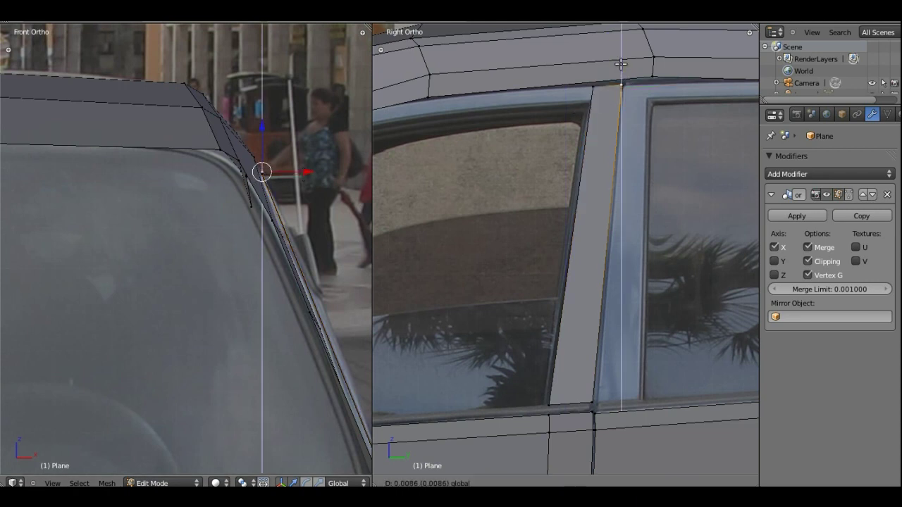
pyautogui.click(621, 63)
# - Add a loop cut across the B-pillar and slide it up near the pillar top
pyautogui.keyDown('ctrl'); pyautogui.scroll(2, 614, 84); pyautogui.keyUp('ctrl')
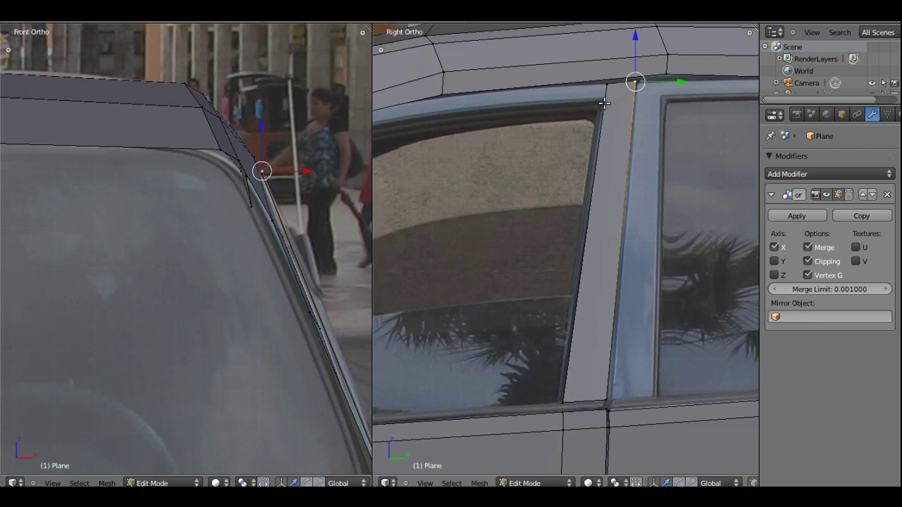
pyautogui.hotkey('ctrl', 'r')
pyautogui.click(615, 169)
pyautogui.rightClick(615, 168)
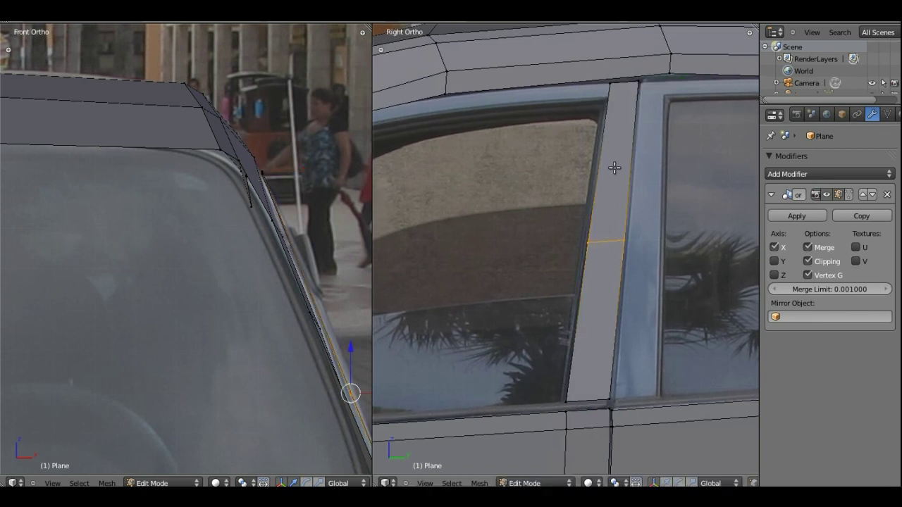
pyautogui.press('g')
pyautogui.press('g')
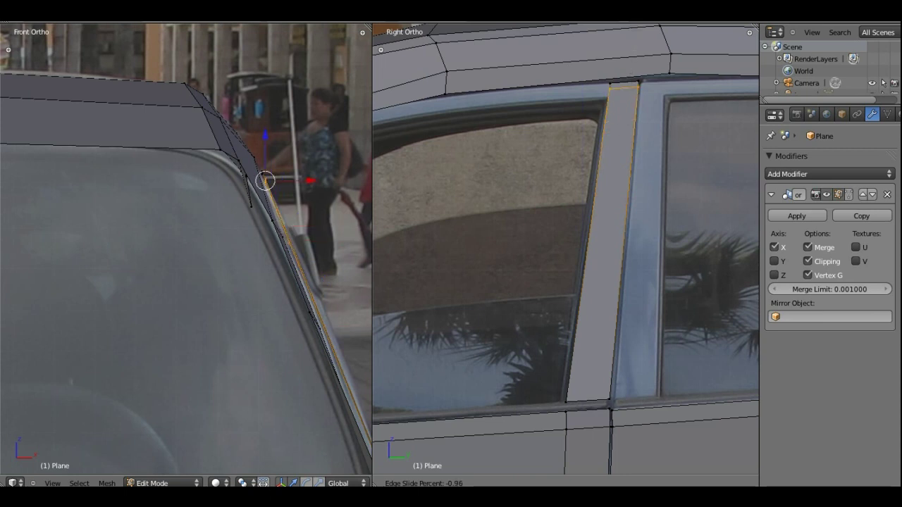
pyautogui.click(634, 25)
pyautogui.press('g')
pyautogui.press('g')
pyautogui.click(513, 106)
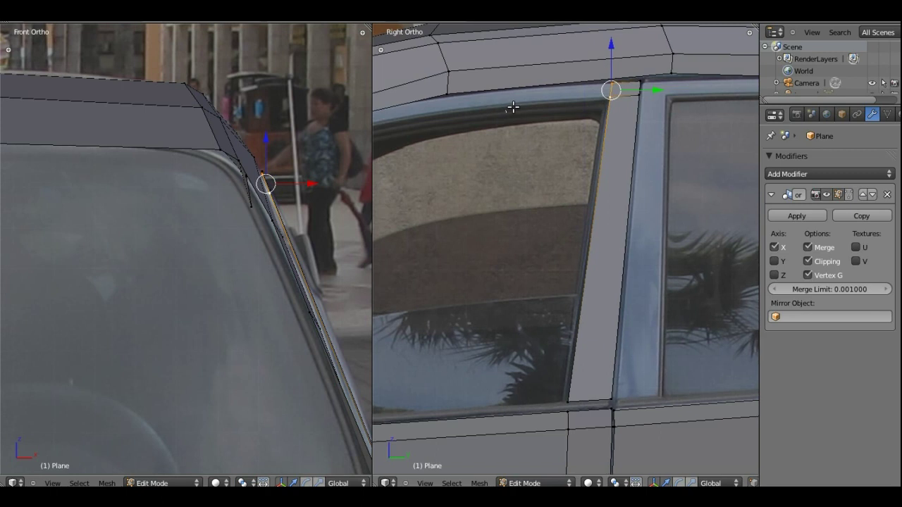
# - Extrude the pillar top edge forward along Y and lower its front onto the window top
pyautogui.keyDown('shift'); pyautogui.moveTo(513, 106); pyautogui.dragTo(556, 106, button='middle'); pyautogui.keyUp('shift')
pyautogui.press('e')
pyautogui.press('y')
pyautogui.click(463, 163)
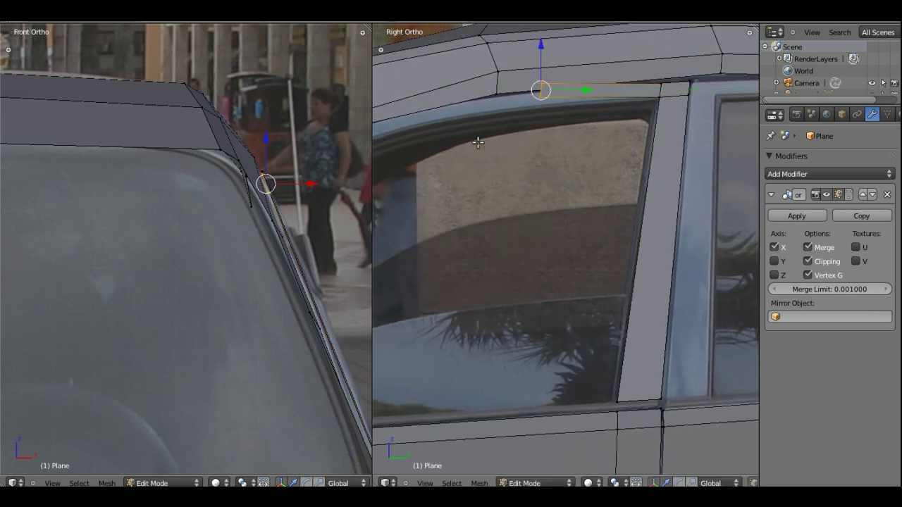
pyautogui.press('g')
pyautogui.press('z')
pyautogui.click(544, 118)
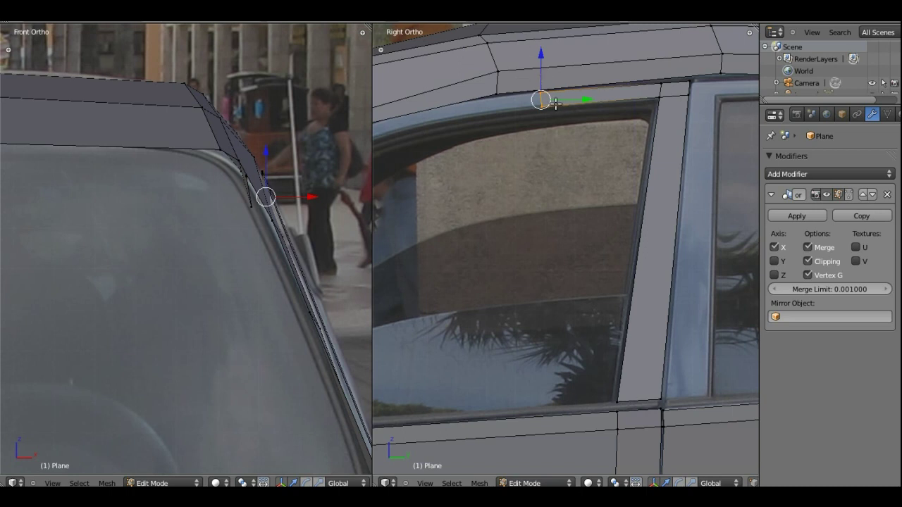
# - Nudge the roof-corner vertex along Y, then Z, toward the windshield's upper corner in the side view
pyautogui.keyDown('shift'); pyautogui.moveTo(554, 109); pyautogui.dragTo(620, 112, button='middle'); pyautogui.keyUp('shift')
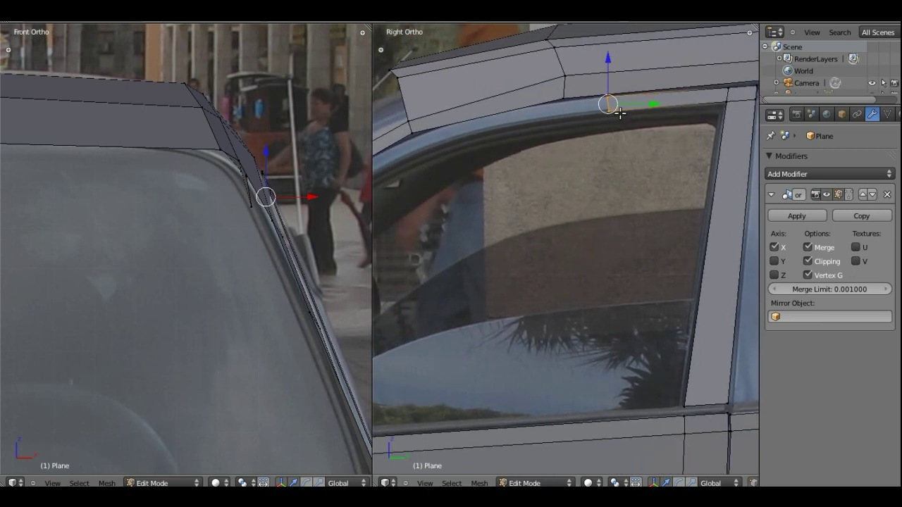
pyautogui.press('g')
pyautogui.hotkey('shift', 'z')
pyautogui.hotkey('shift', 'z')
pyautogui.press('y')
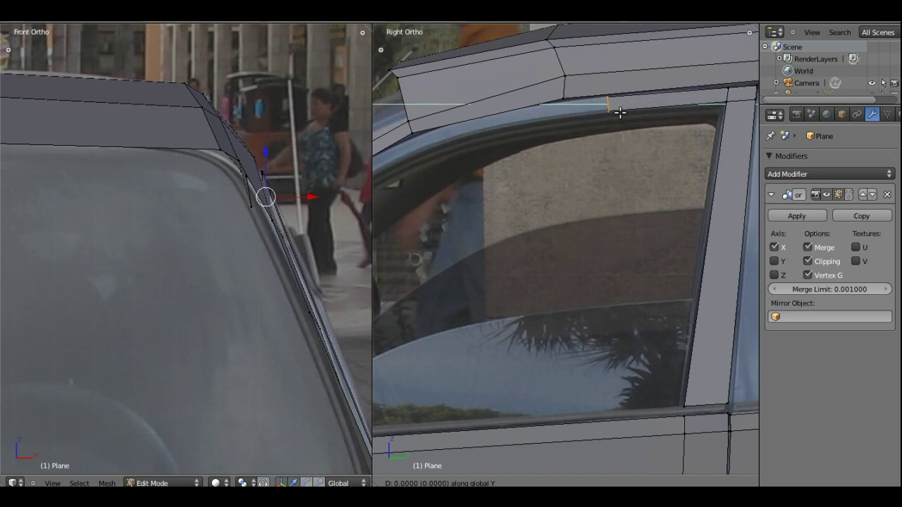
pyautogui.click(576, 113)
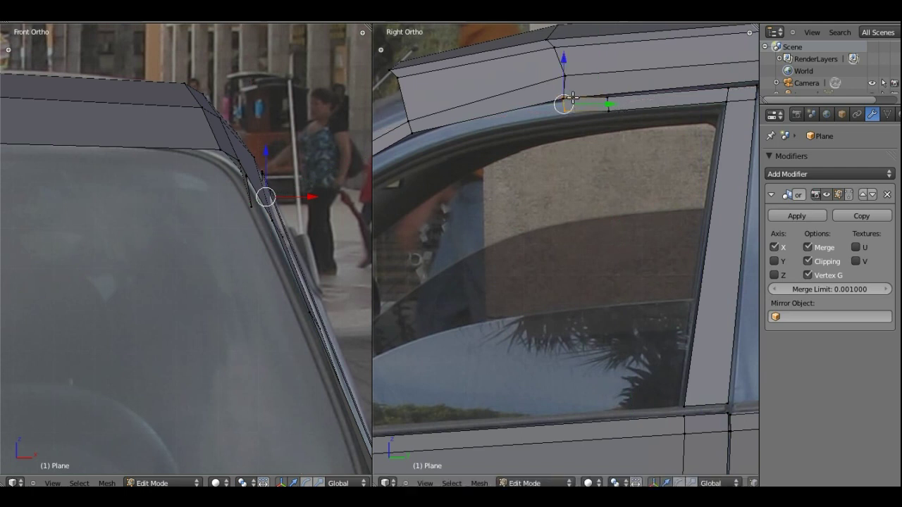
pyautogui.press('g')
pyautogui.press('z')
pyautogui.click(566, 61)
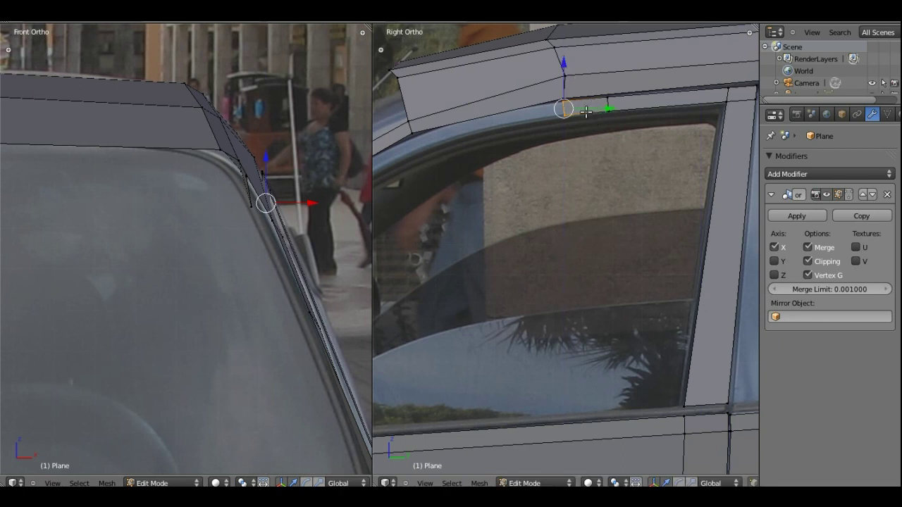
# - Refine the vertex's Y and height, then slide it 0.0170 outward along X onto the windshield edge
pyautogui.keyDown('shift'); pyautogui.moveTo(525, 140); pyautogui.dragTo(578, 131, button='middle'); pyautogui.keyUp('shift')
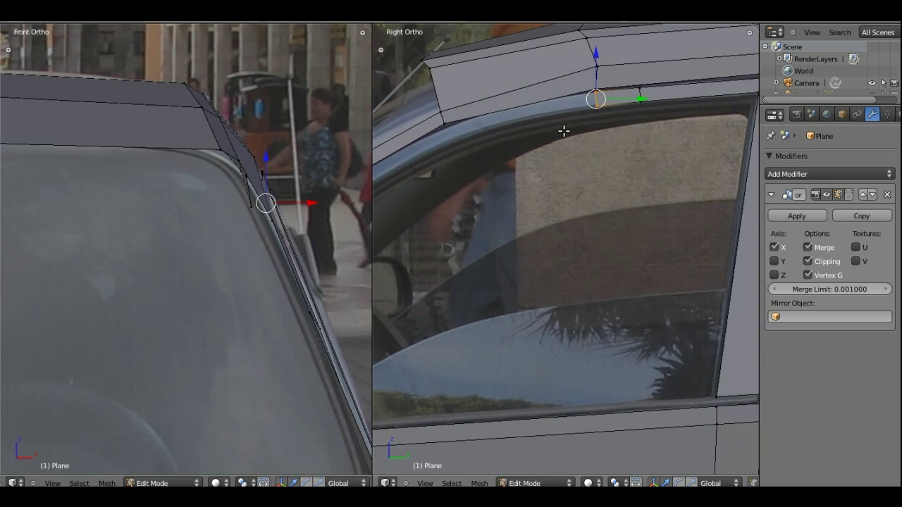
pyautogui.press('g')
pyautogui.press('z')
pyautogui.press('y')
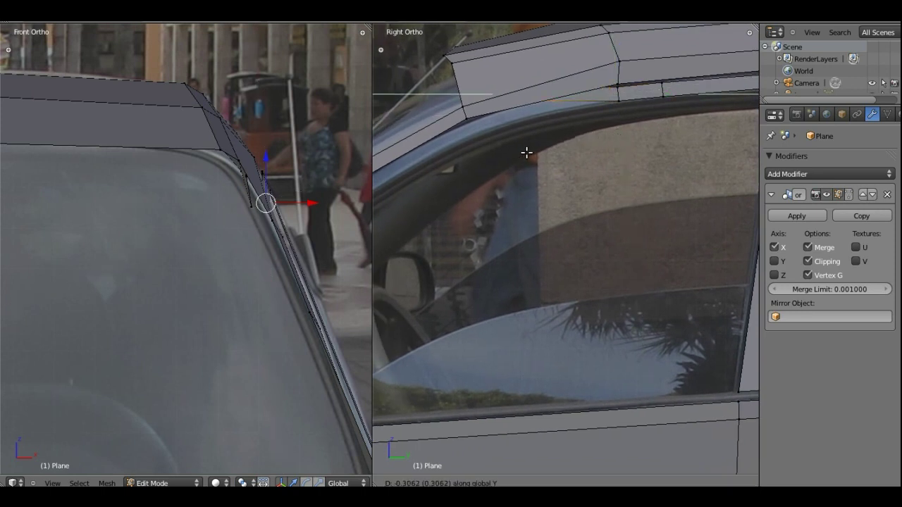
pyautogui.click(527, 152)
pyautogui.press('g')
pyautogui.press('z')
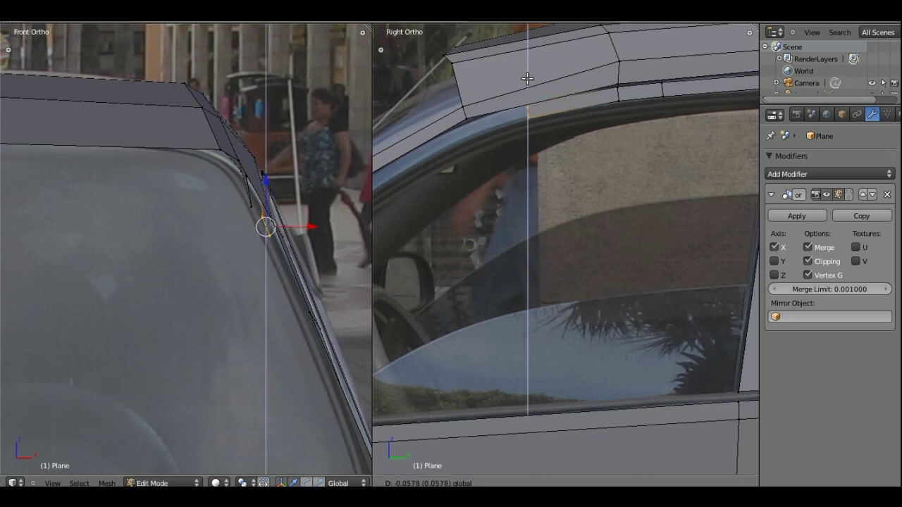
pyautogui.click(528, 78)
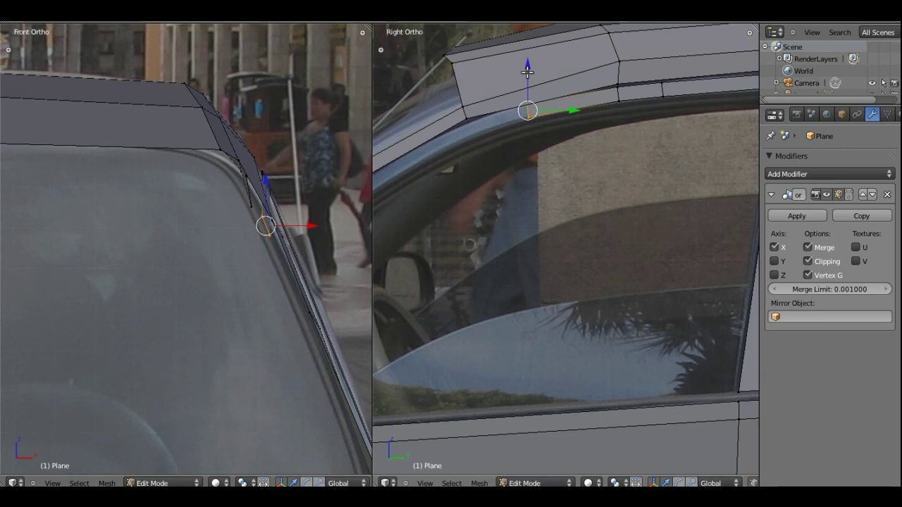
pyautogui.click(314, 226)
pyautogui.moveTo(317, 226); pyautogui.dragTo(324, 224)
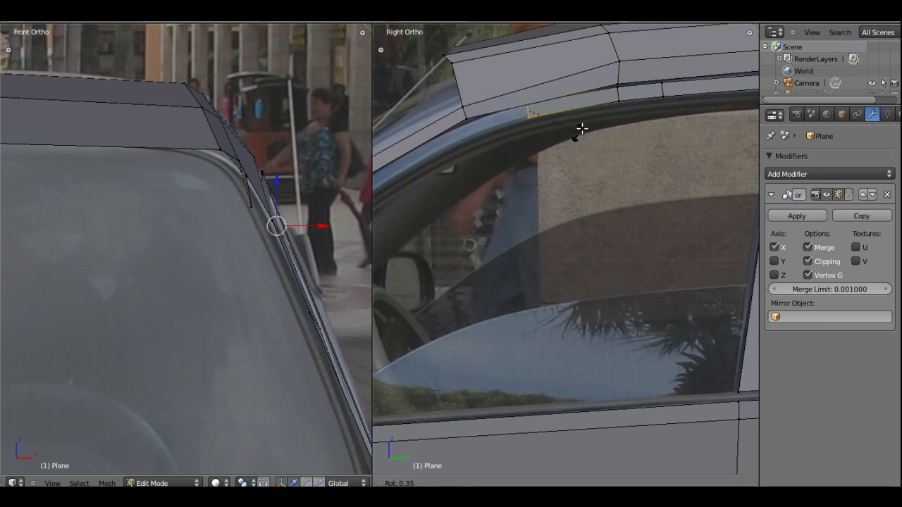
# - Extrude a first vertex down the windshield frame and align it along X with the windshield edge
pyautogui.keyDown('ctrl'); pyautogui.scroll(1, 564, 184); pyautogui.keyUp('ctrl')
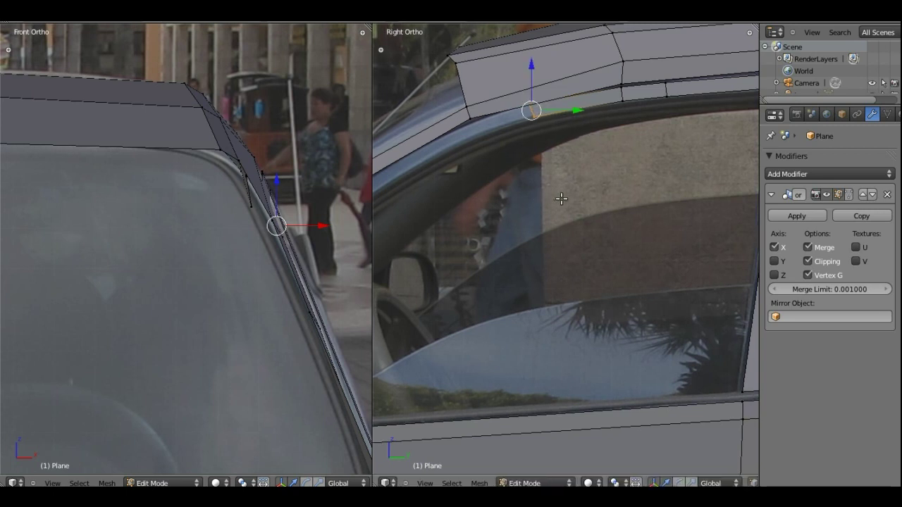
pyautogui.keyDown('ctrl'); pyautogui.scroll(5, 571, 199); pyautogui.keyUp('ctrl')
pyautogui.keyDown('ctrl'); pyautogui.scroll(2, 580, 195); pyautogui.keyUp('ctrl')
pyautogui.keyDown('ctrl'); pyautogui.scroll(1, 594, 213); pyautogui.keyUp('ctrl')
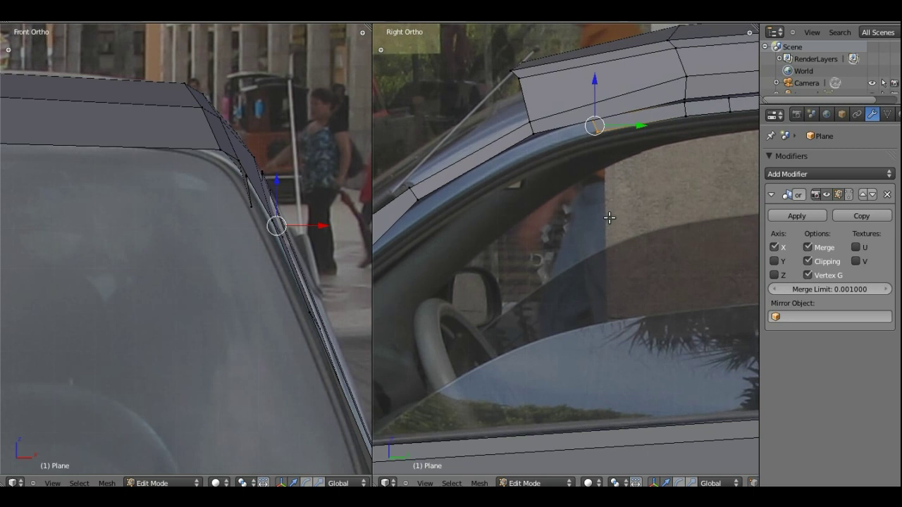
pyautogui.keyDown('ctrl'); pyautogui.scroll(2, 604, 216); pyautogui.keyUp('ctrl')
pyautogui.press('e')
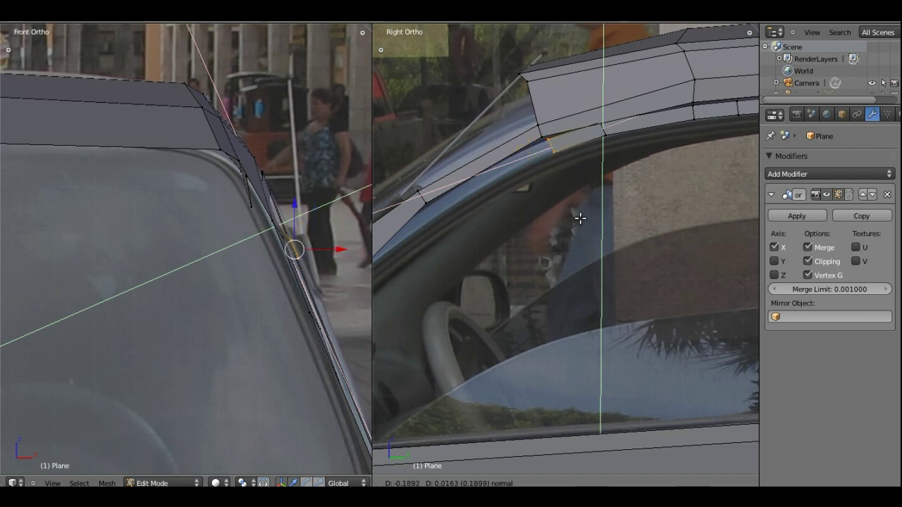
pyautogui.click(578, 219)
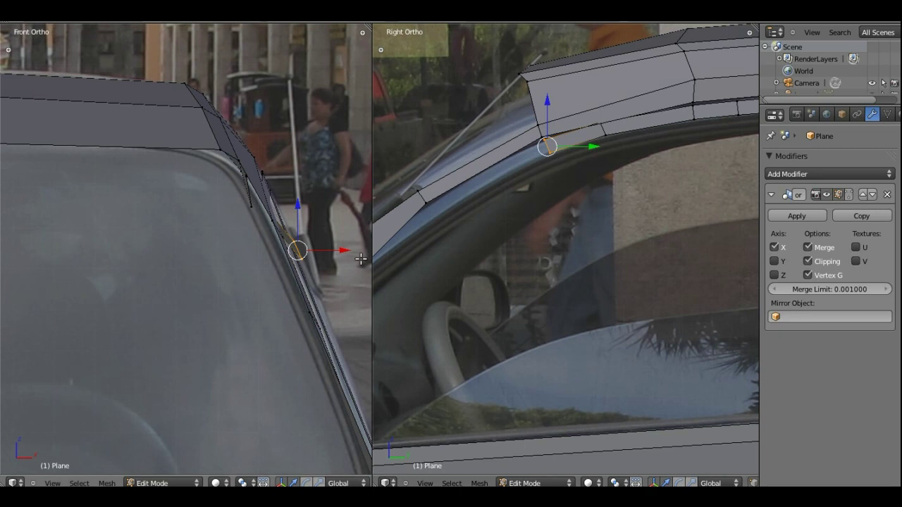
pyautogui.press('g')
pyautogui.press('x')
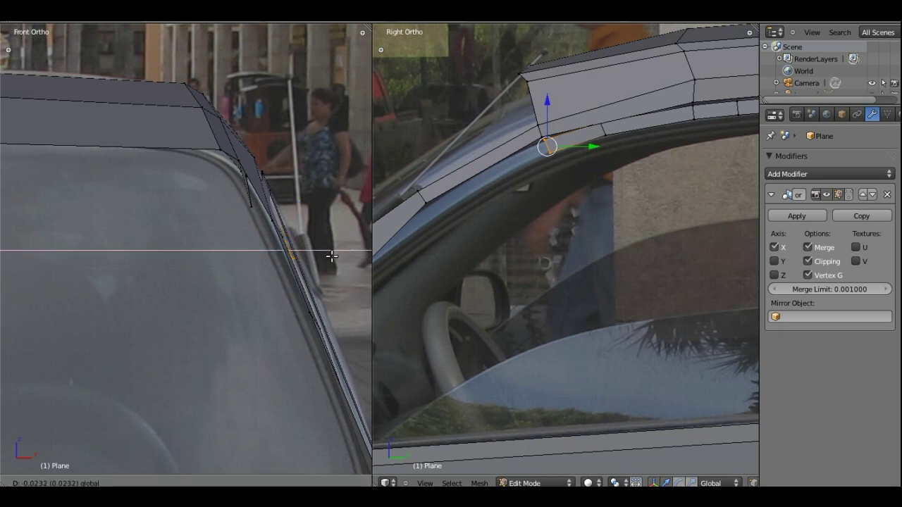
pyautogui.click(332, 256)
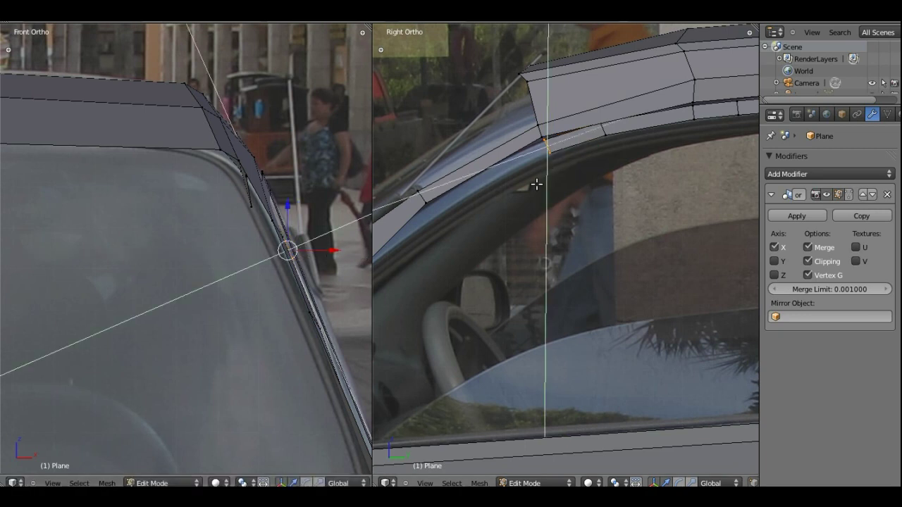
# - Extrude a second pillar vertex lower down and fit it along X onto the windshield outline
pyautogui.press('e')
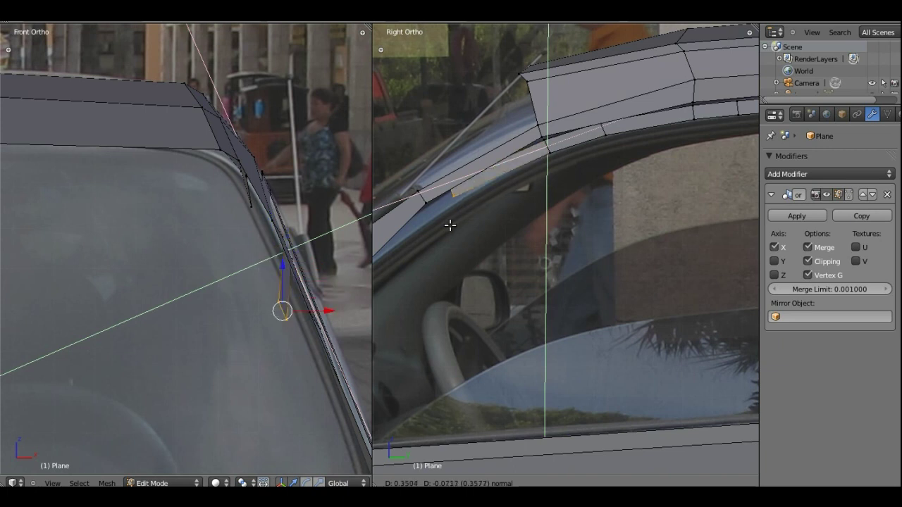
pyautogui.click(444, 232)
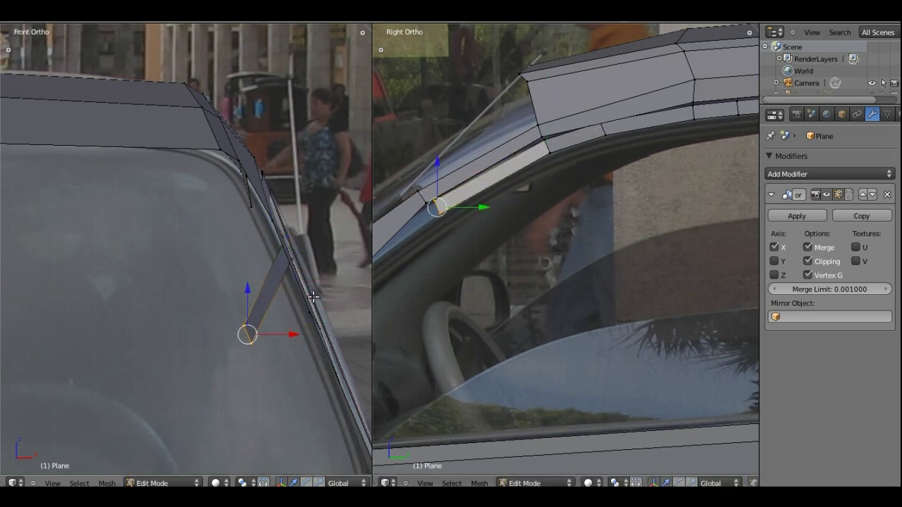
pyautogui.press('g')
pyautogui.press('x')
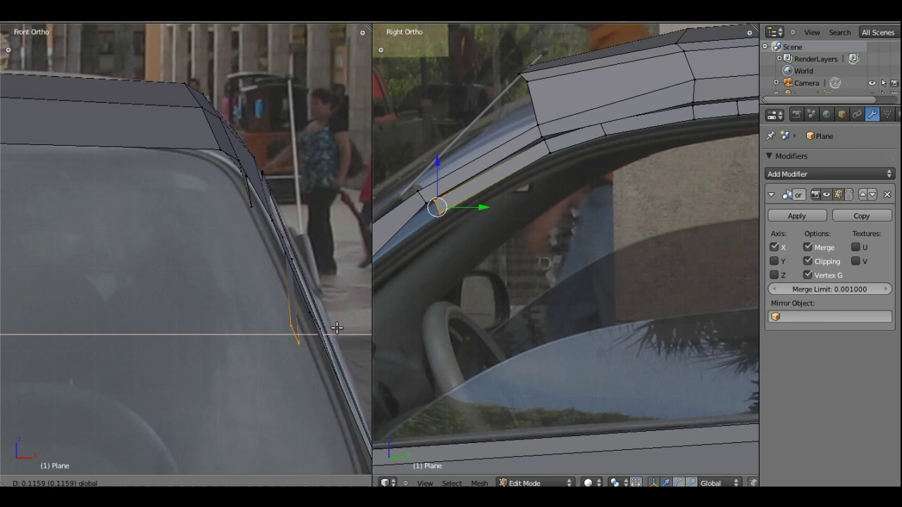
pyautogui.click(361, 327)
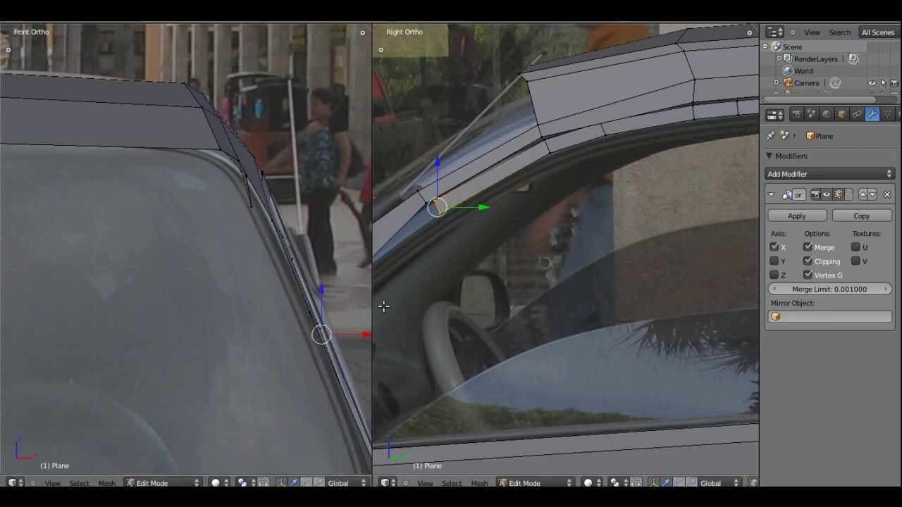
pyautogui.moveTo(420, 282)
pyautogui.keyDown('shift'); pyautogui.mouseDown(button='middle')
pyautogui.moveTo(557, 177)
pyautogui.moveTo(599, 181)
pyautogui.moveTo(642, 165)
pyautogui.moveTo(659, 173)
pyautogui.mouseUp(button='middle'); pyautogui.keyUp('shift')
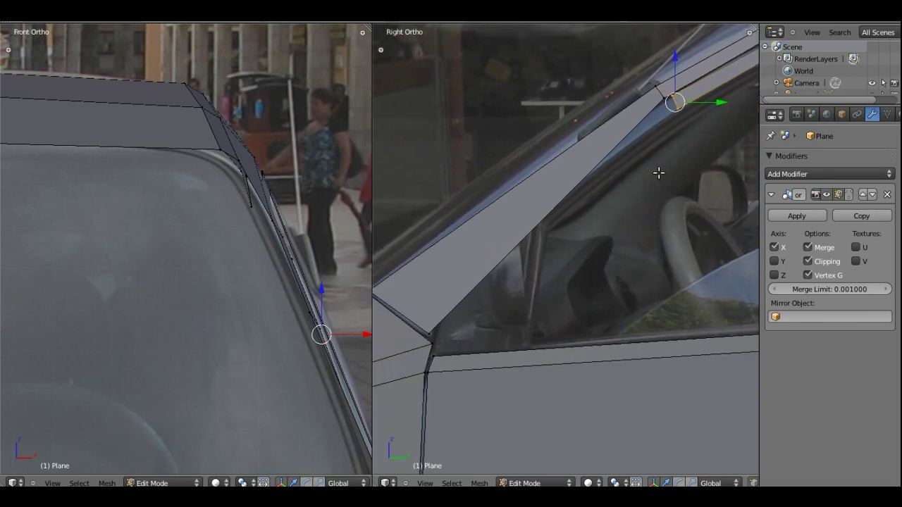
# - Add an edge loop across the A-pillar and slide it along Y
pyautogui.hotkey('ctrl', 'r')
pyautogui.click(527, 200)
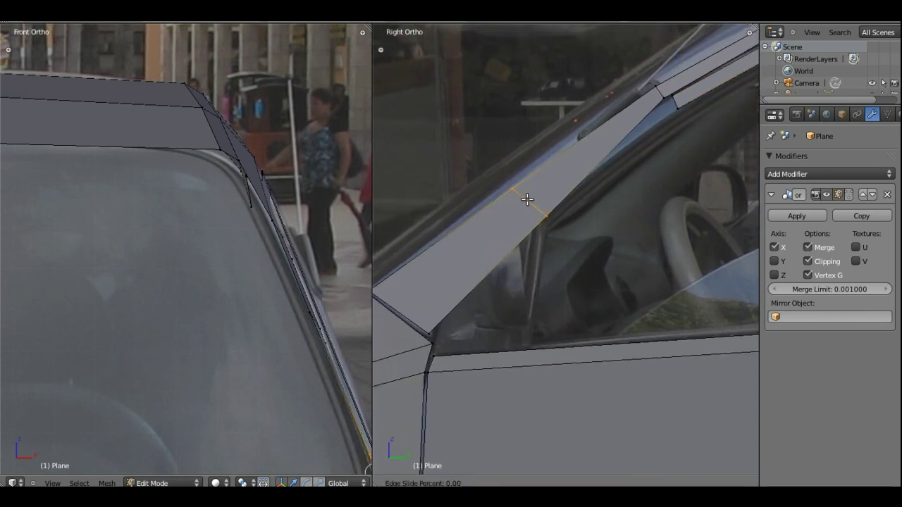
pyautogui.rightClick(532, 202)
pyautogui.press('g')
pyautogui.press('y')
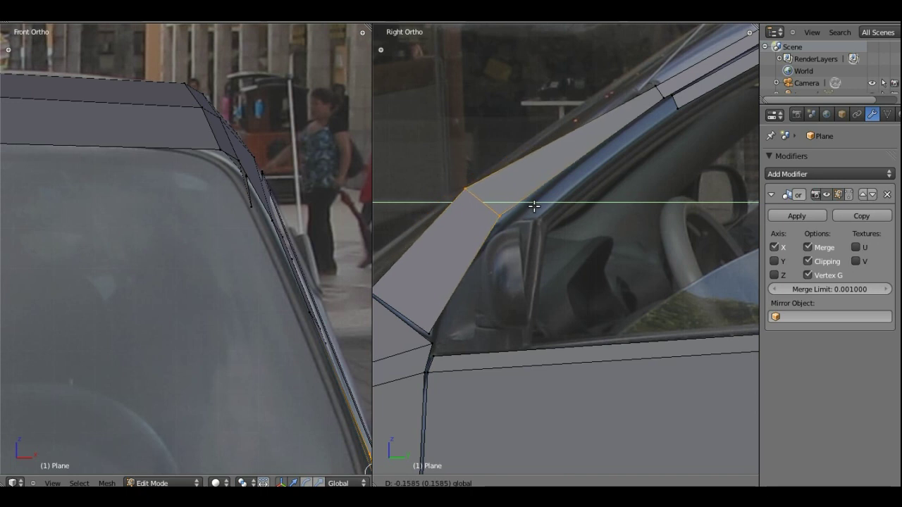
pyautogui.click(540, 202)
# - Adjust the pillar's outer corner, upper and roof-corner vertices to follow the windshield frame
pyautogui.rightClick(479, 189)
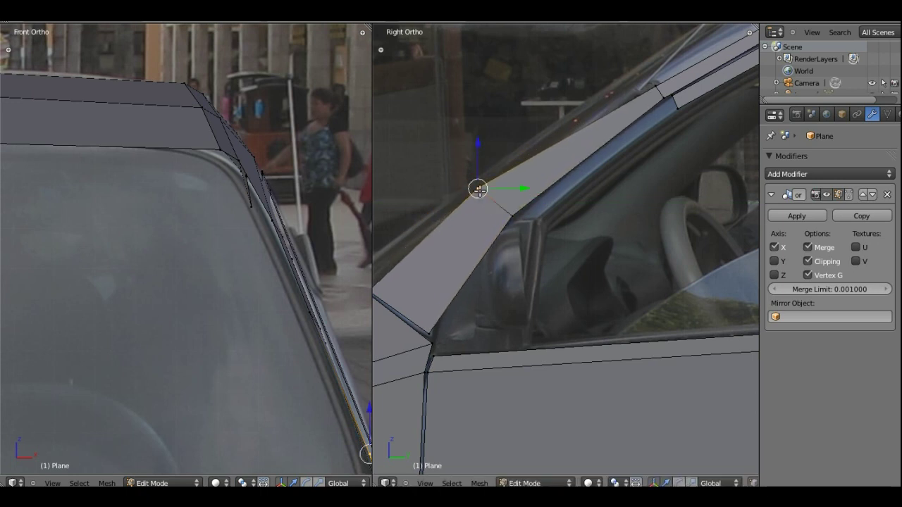
pyautogui.press('g')
pyautogui.press('y')
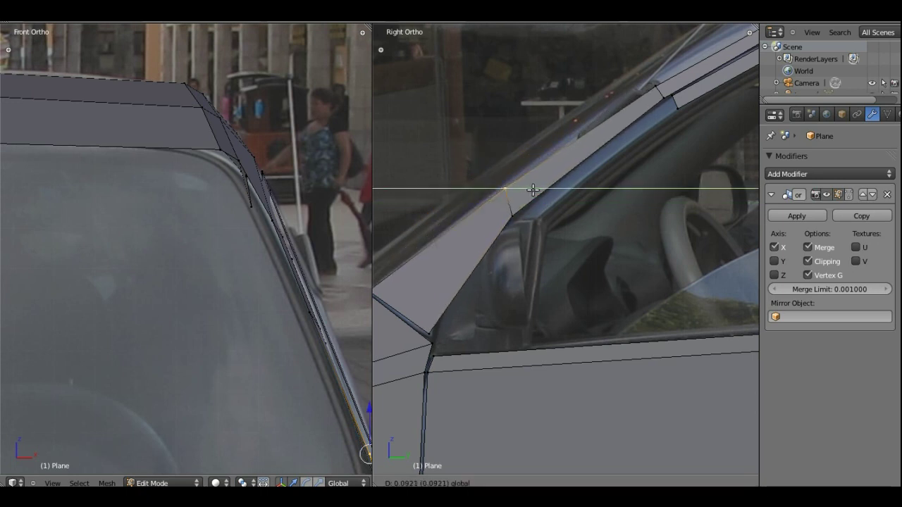
pyautogui.click(525, 189)
pyautogui.rightClick(655, 84)
pyautogui.press('g')
pyautogui.press('z')
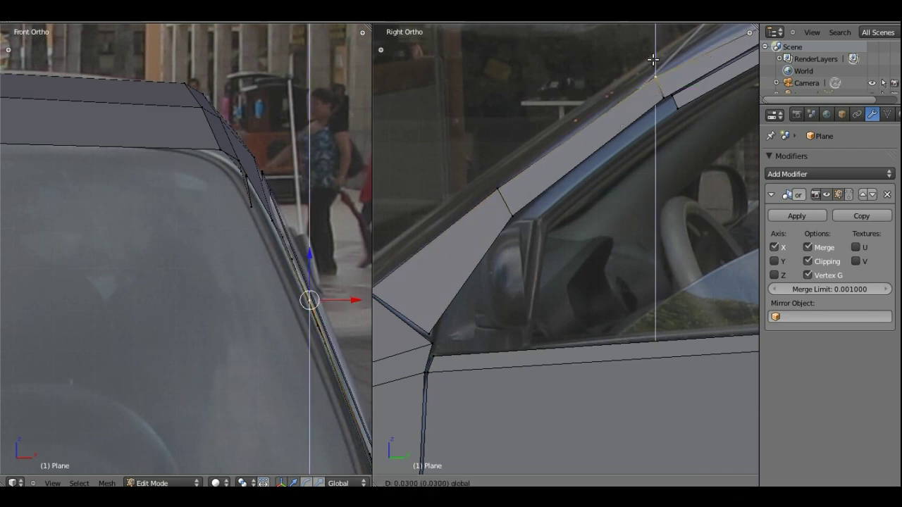
pyautogui.click(654, 59)
pyautogui.keyDown('shift'); pyautogui.moveTo(638, 103); pyautogui.dragTo(528, 191, button='middle'); pyautogui.keyUp('shift')
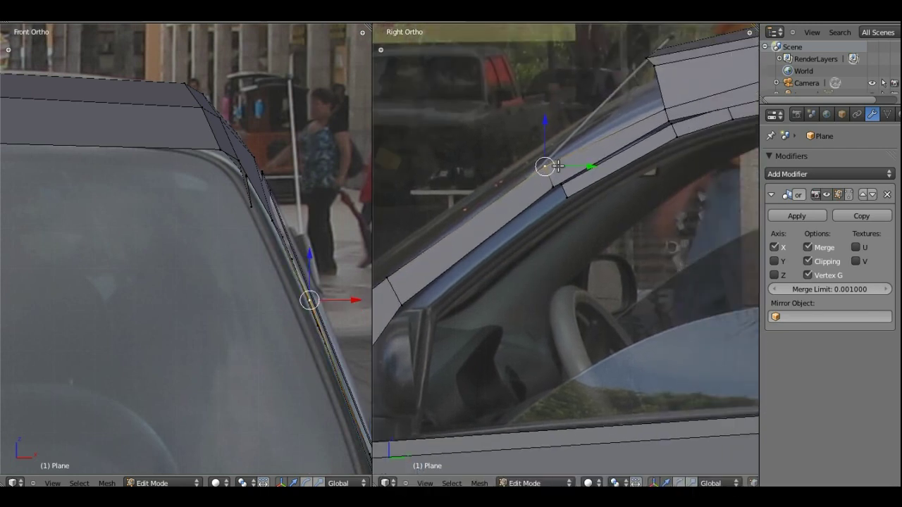
pyautogui.rightClick(664, 106)
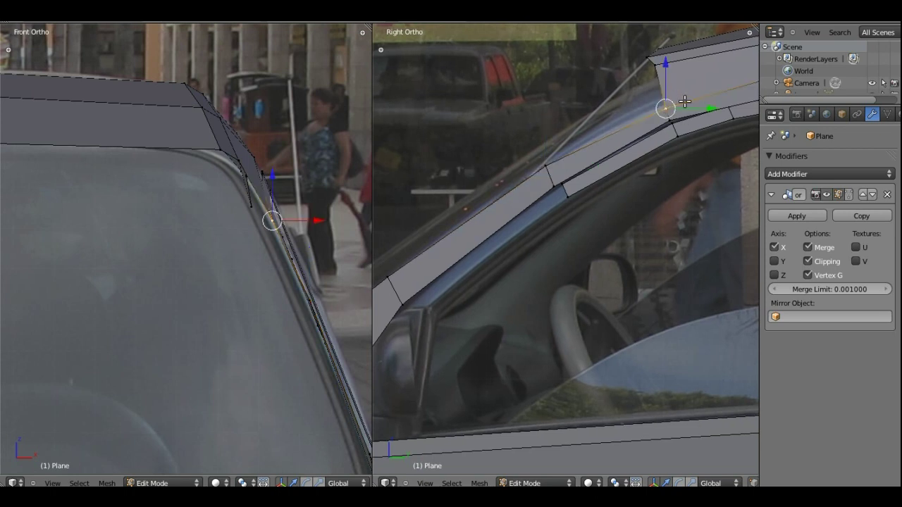
pyautogui.moveTo(703, 108); pyautogui.dragTo(674, 111)
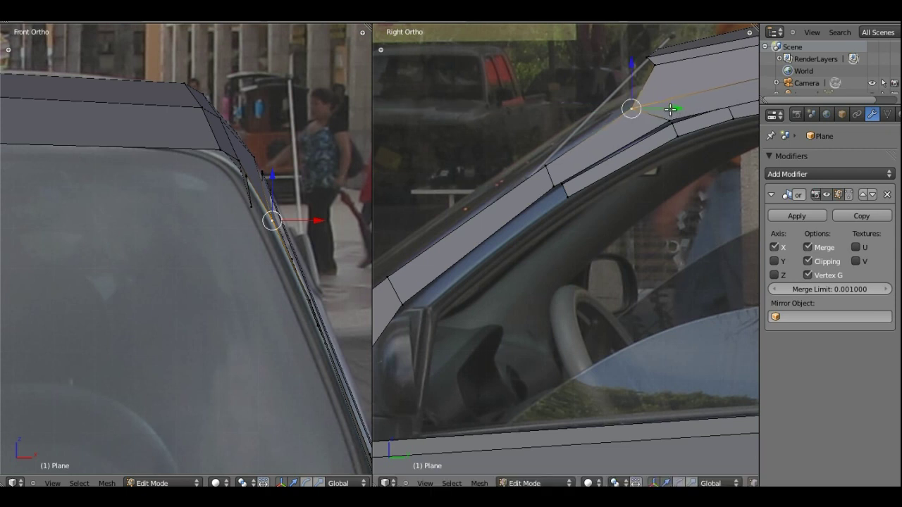
# - Rotate the A-pillar top edge and slide its vertex down to the pillar base beside the mirror
pyautogui.keyDown('shift'); pyautogui.moveTo(670, 109); pyautogui.dragTo(647, 119, button='middle'); pyautogui.keyUp('shift')
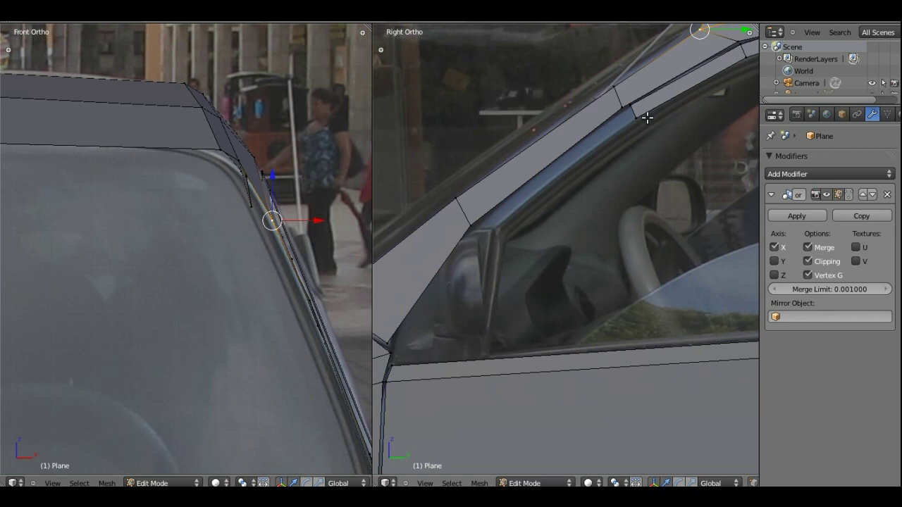
pyautogui.rightClick(636, 117)
pyautogui.rightClick(631, 106)
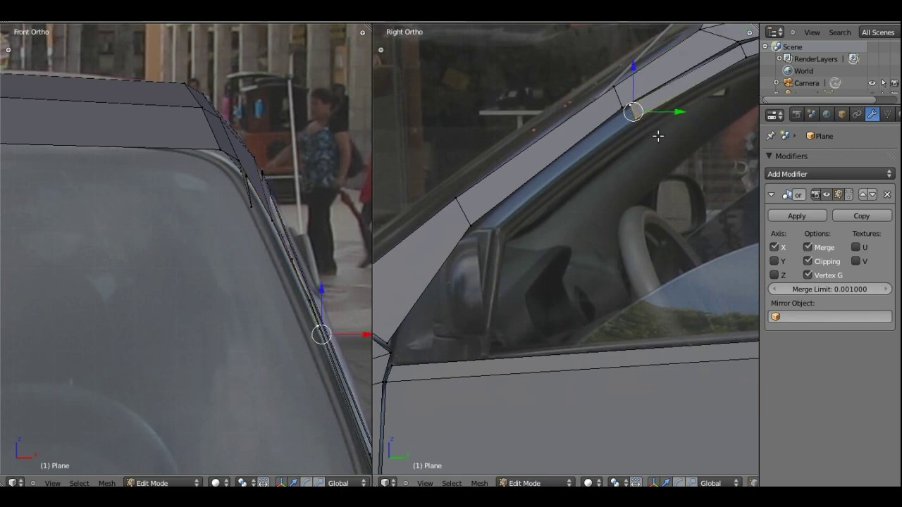
pyautogui.press('r')
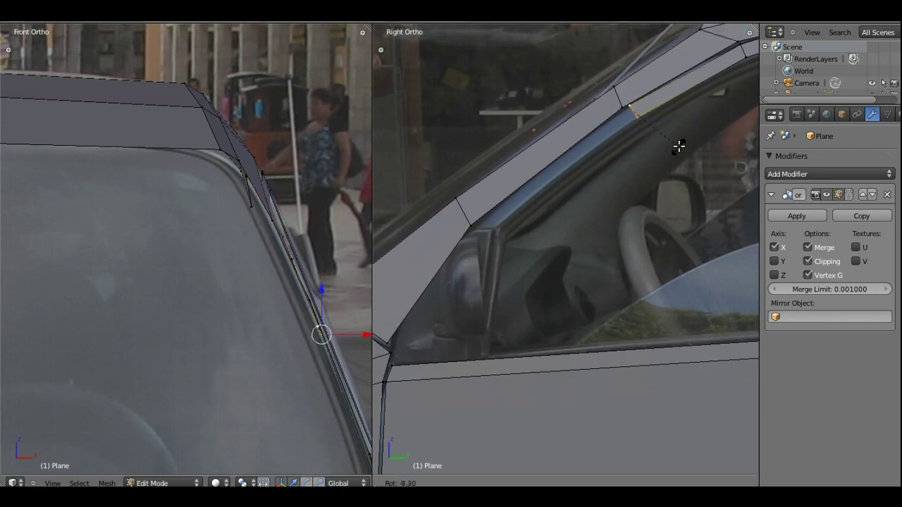
pyautogui.click(680, 144)
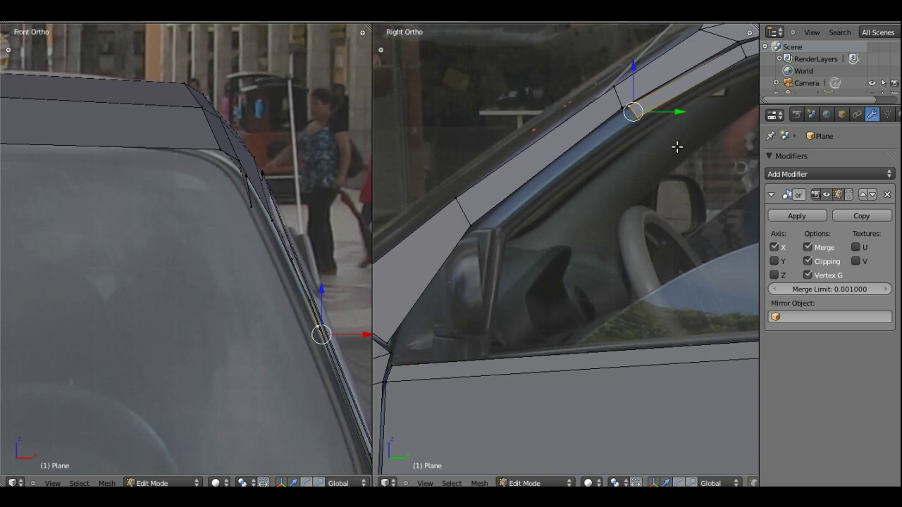
pyautogui.press('g')
pyautogui.hotkey('shift', 'z')
pyautogui.hotkey('shift', 'z')
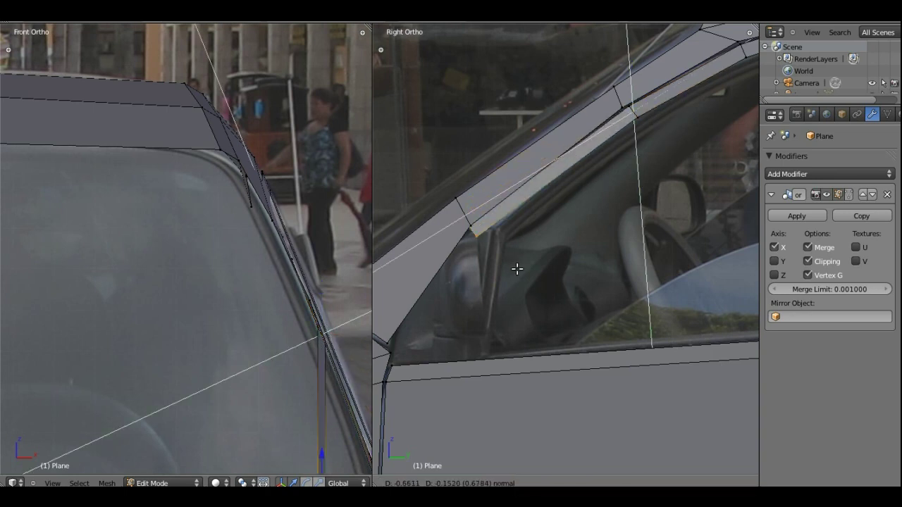
pyautogui.click(520, 267)
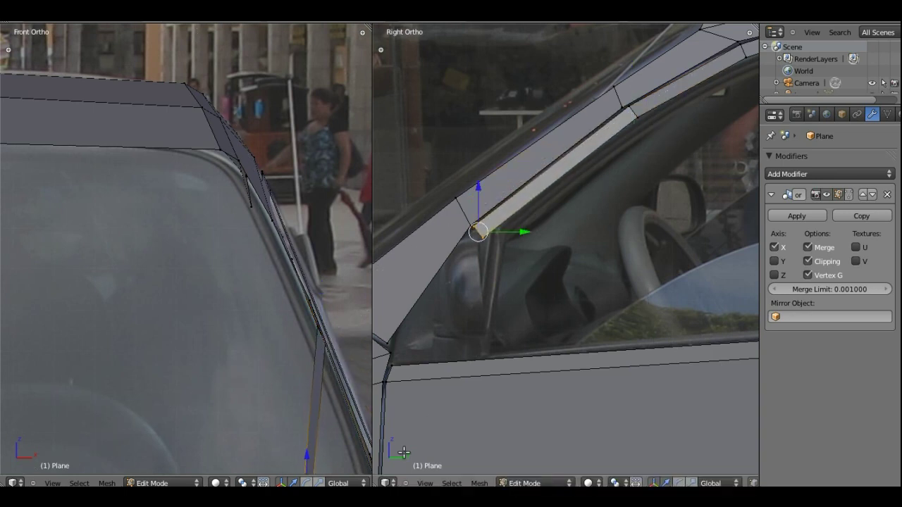
pyautogui.keyDown('shift'); pyautogui.moveTo(354, 342); pyautogui.dragTo(328, 261, button='middle'); pyautogui.keyUp('shift')
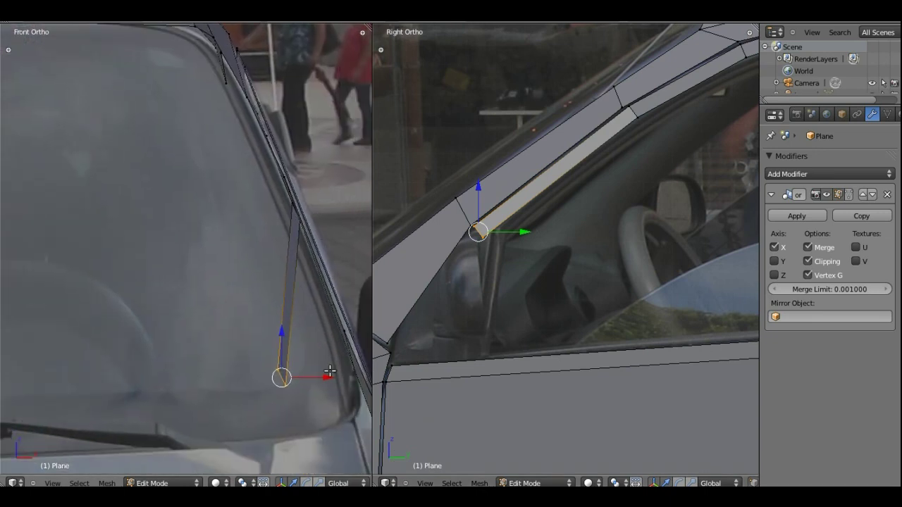
# - Slide the lower pillar vertex along X onto the windshield edge and rotate the edge to follow it
pyautogui.press('g')
pyautogui.press('x')
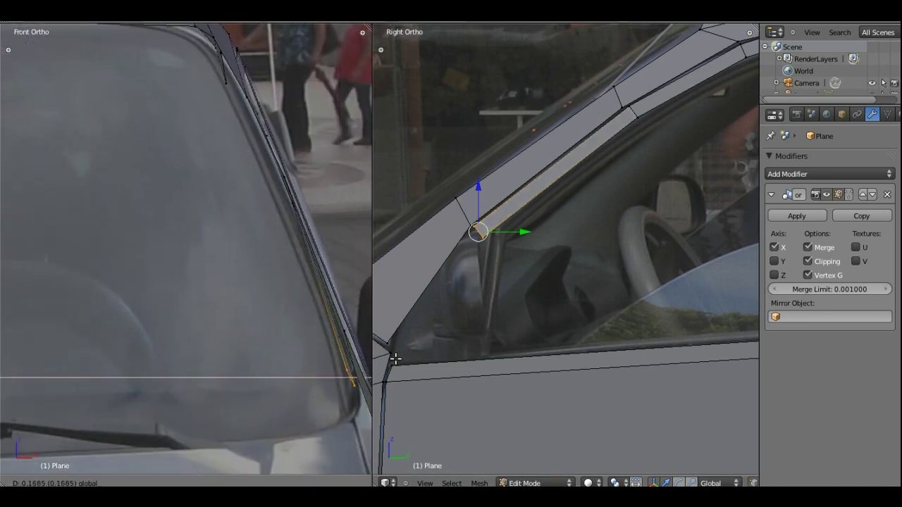
pyautogui.click(396, 358)
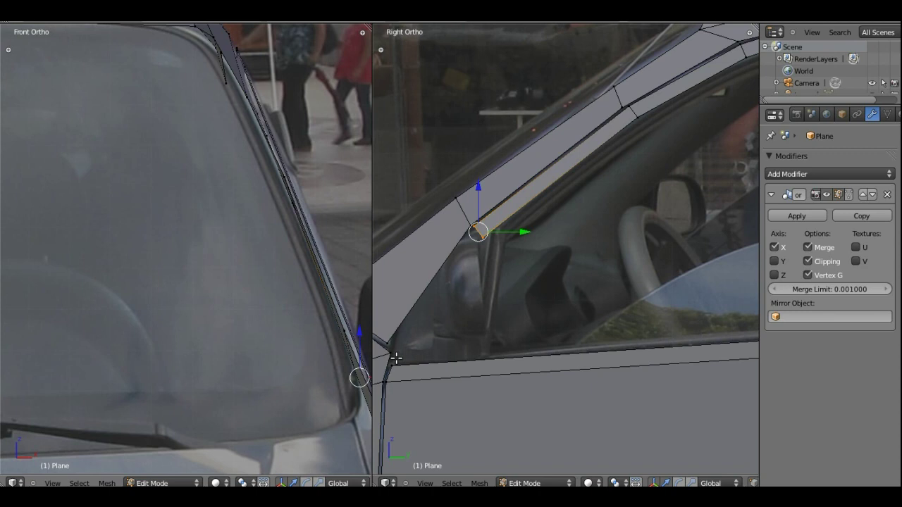
pyautogui.press('r')
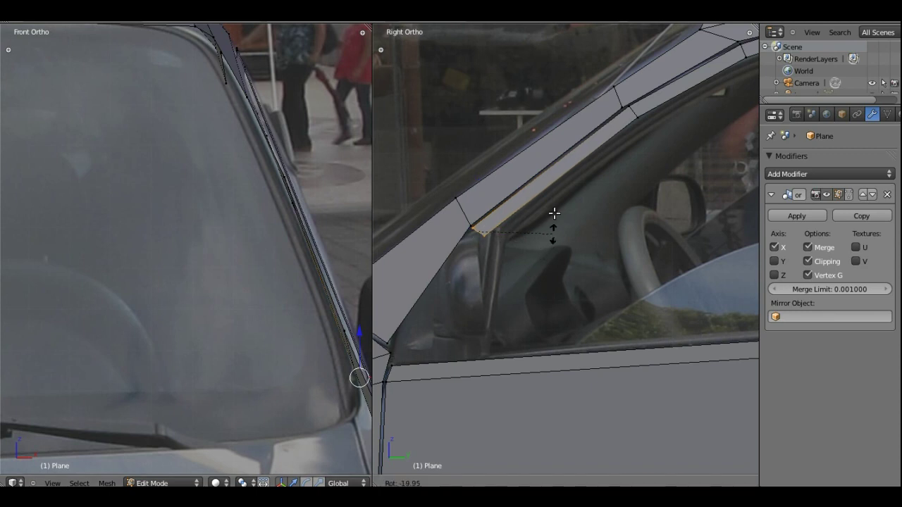
pyautogui.click(559, 170)
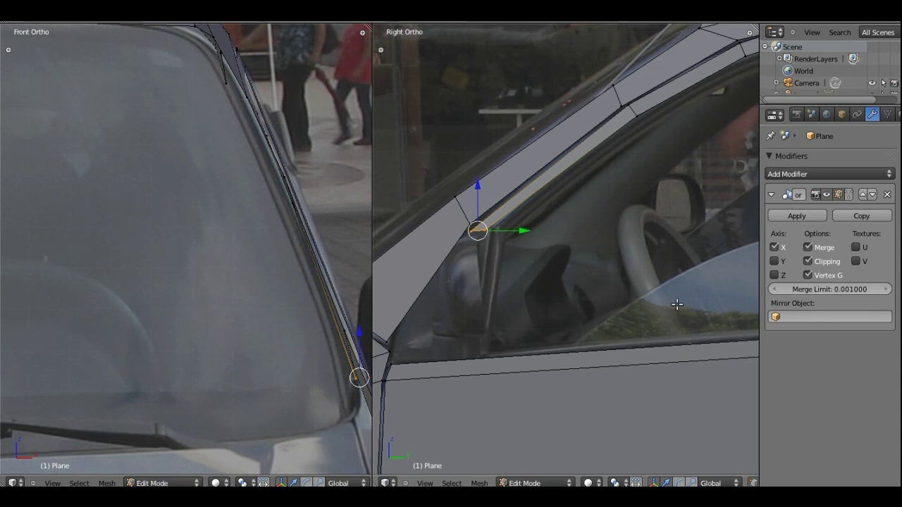
pyautogui.moveTo(677, 305)
pyautogui.keyDown('shift'); pyautogui.mouseDown(button='middle')
pyautogui.moveTo(597, 280)
pyautogui.moveTo(491, 357)
pyautogui.mouseUp(button='middle'); pyautogui.keyUp('shift')
# - Cut a vertical edge loop through the door panel and slide it up beside the B-pillar
pyautogui.keyDown('shift'); pyautogui.moveTo(691, 274); pyautogui.dragTo(490, 265, button='middle'); pyautogui.keyUp('shift')
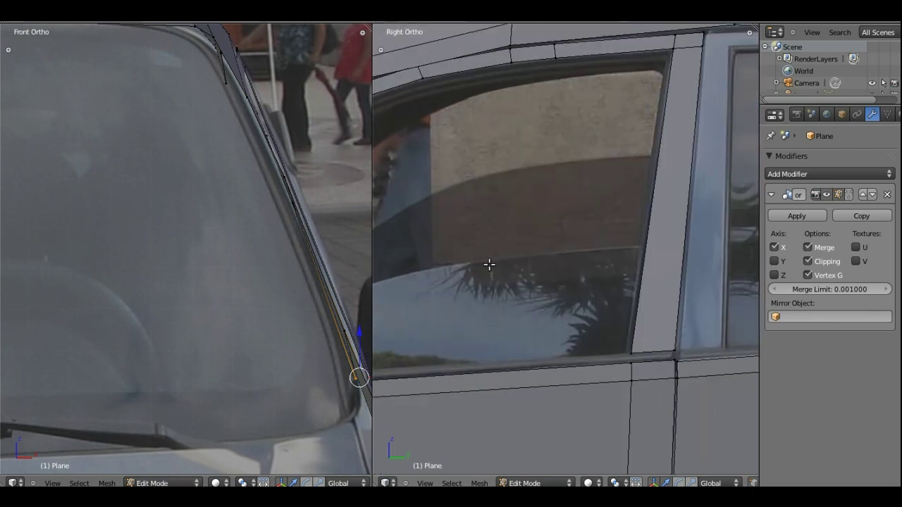
pyautogui.moveTo(644, 248)
pyautogui.keyDown('shift'); pyautogui.mouseDown(button='middle')
pyautogui.moveTo(516, 263)
pyautogui.moveTo(485, 127)
pyautogui.mouseUp(button='middle'); pyautogui.keyUp('shift')
pyautogui.hotkey('ctrl', 'r')
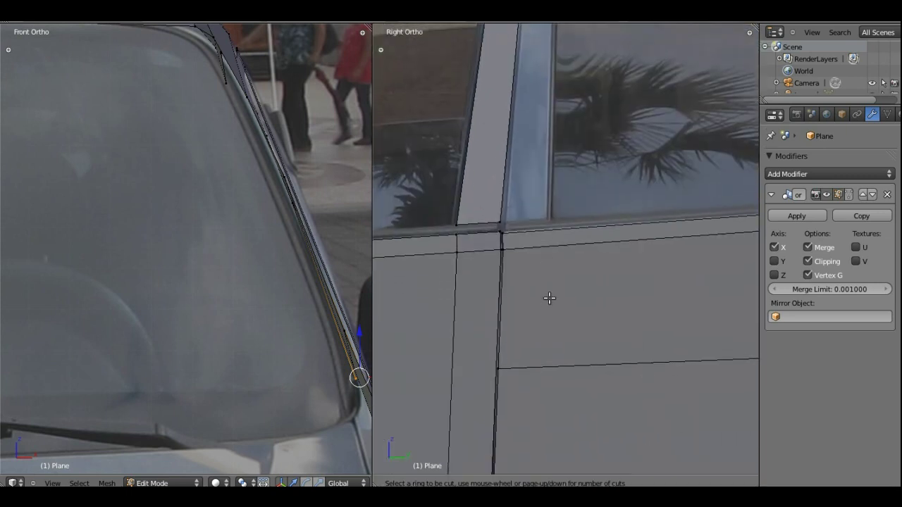
pyautogui.press('Escape')
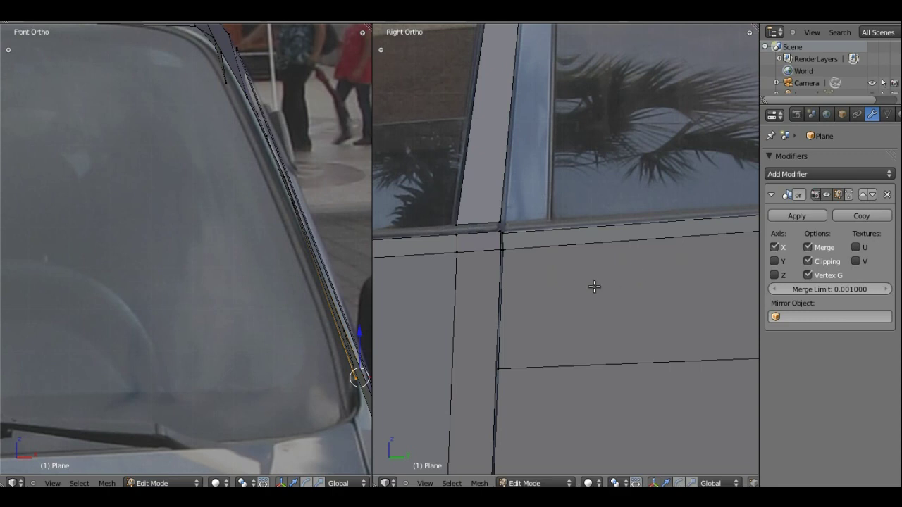
pyautogui.scroll(-5, 545, 280)
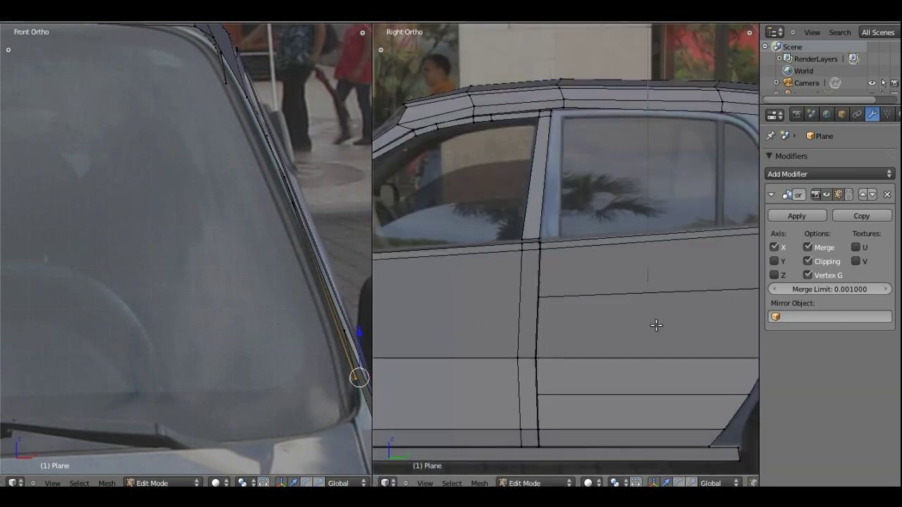
pyautogui.hotkey('ctrl', 'r')
pyautogui.click(666, 279)
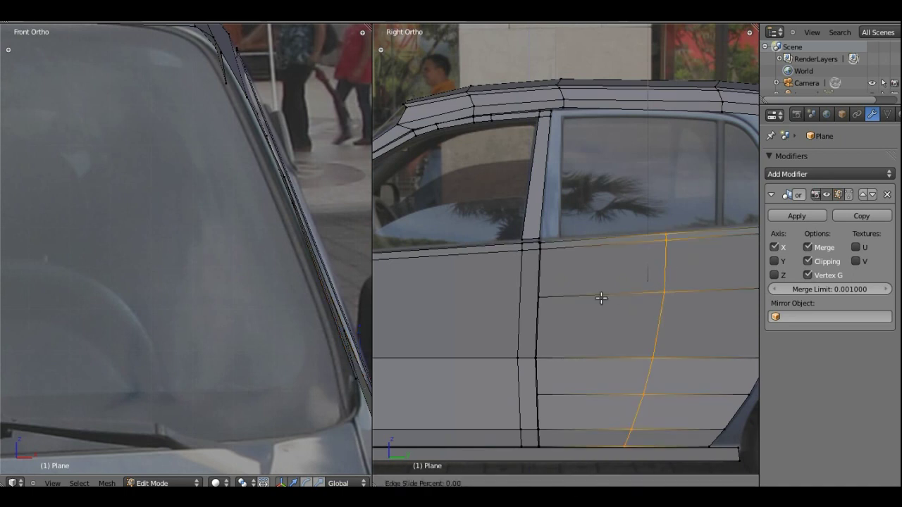
pyautogui.click(571, 308)
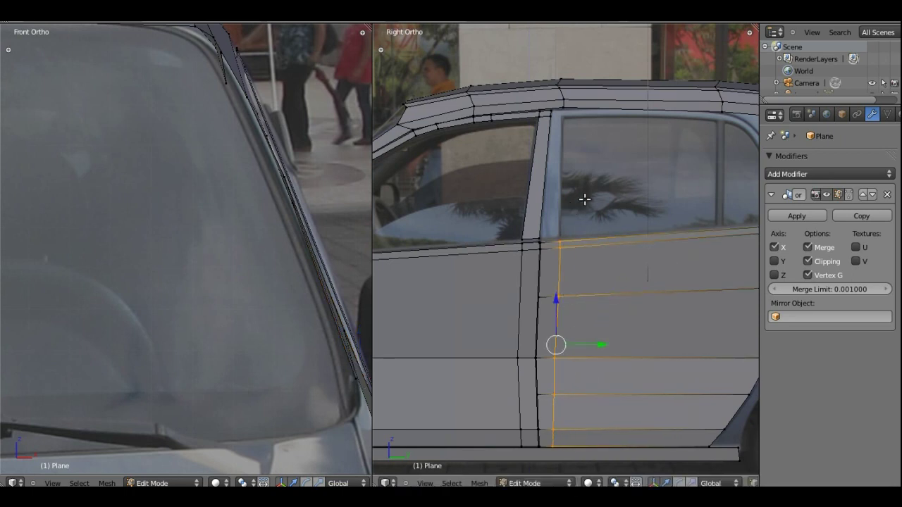
pyautogui.keyDown('shift'); pyautogui.moveTo(610, 200); pyautogui.dragTo(618, 273, button='middle'); pyautogui.keyUp('shift')
pyautogui.moveTo(537, 243)
pyautogui.keyDown('shift'); pyautogui.mouseDown(button='middle')
pyautogui.moveTo(509, 232)
pyautogui.moveTo(478, 156)
pyautogui.mouseUp(button='middle'); pyautogui.keyUp('shift')
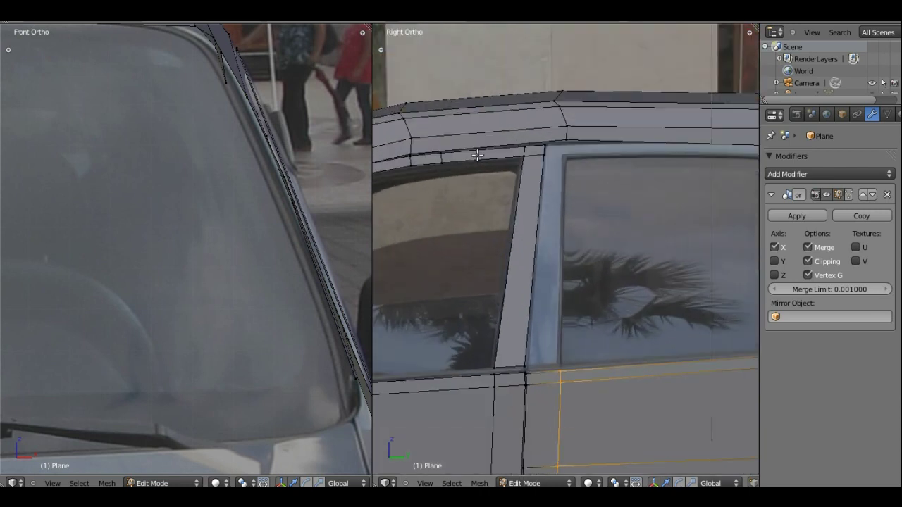
pyautogui.scroll(3, 478, 156)
pyautogui.keyDown('shift'); pyautogui.moveTo(620, 261); pyautogui.dragTo(654, 272, button='middle'); pyautogui.keyUp('shift')
pyautogui.scroll(3, 599, 298)
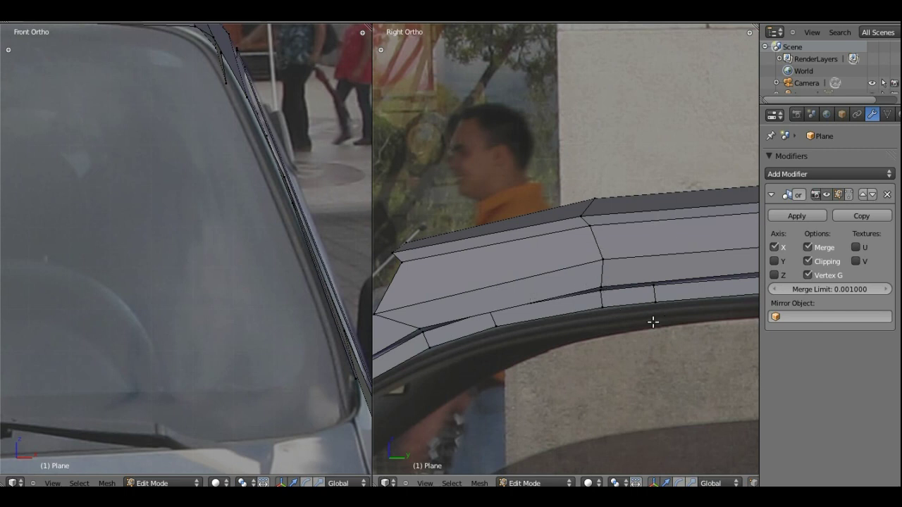
pyautogui.keyDown('shift'); pyautogui.moveTo(666, 359); pyautogui.dragTo(571, 240, button='middle'); pyautogui.keyUp('shift')
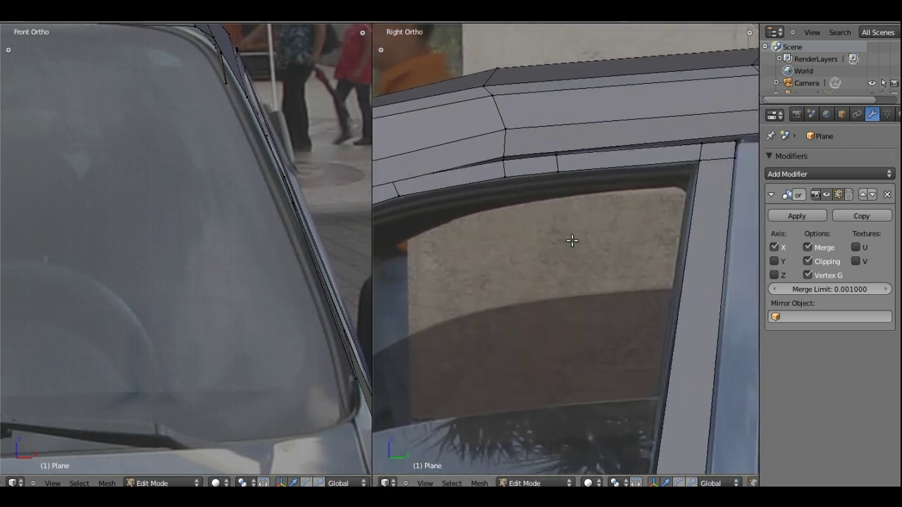
pyautogui.scroll(-2, 572, 240)
pyautogui.scroll(-1, 641, 308)
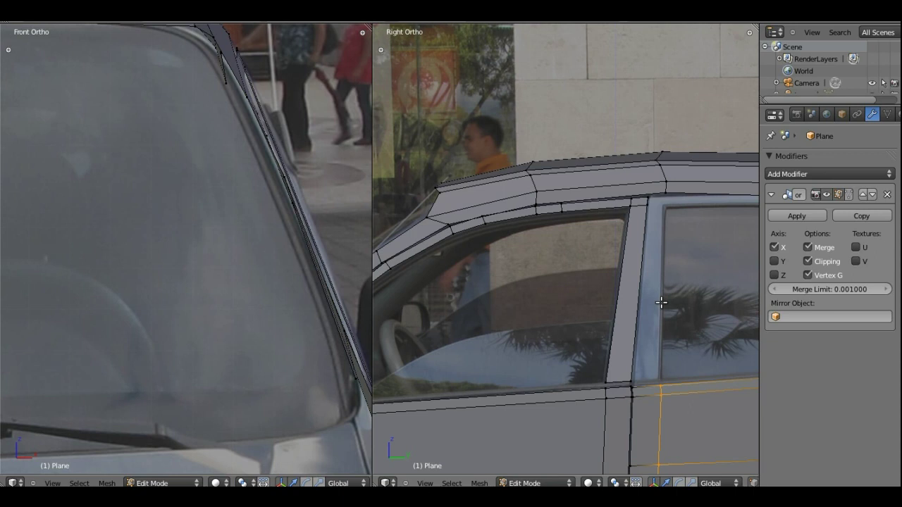
# - Extrude the sill edge at the B-pillar base up to the roof line to form the pillar face
pyautogui.rightClick(631, 382)
pyautogui.rightClick(660, 386)
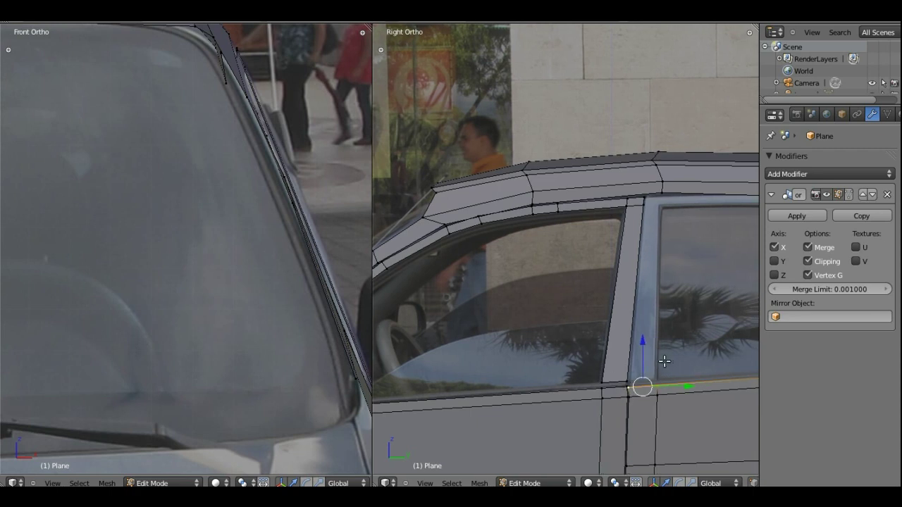
pyautogui.keyDown('shift'); pyautogui.moveTo(665, 361); pyautogui.dragTo(586, 365, button='middle'); pyautogui.keyUp('shift')
pyautogui.scroll(1, 568, 349)
pyautogui.scroll(1, 568, 349)
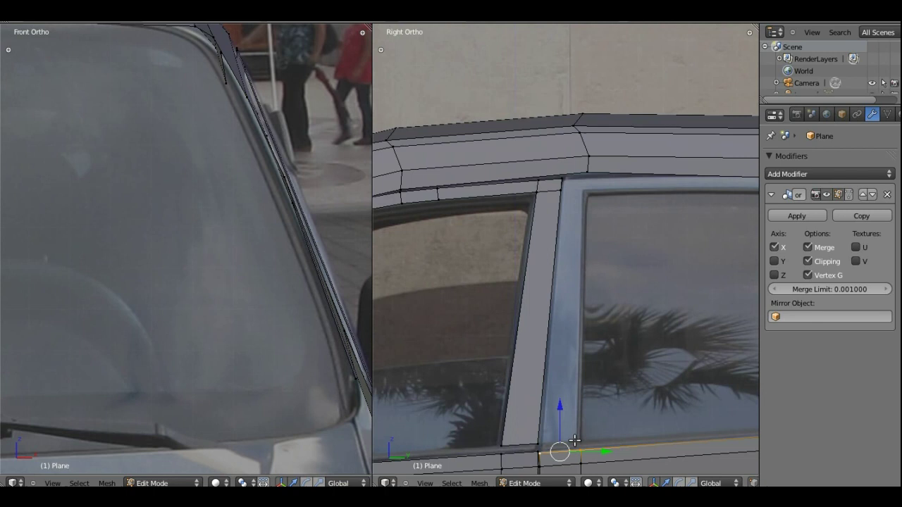
pyautogui.press('e')
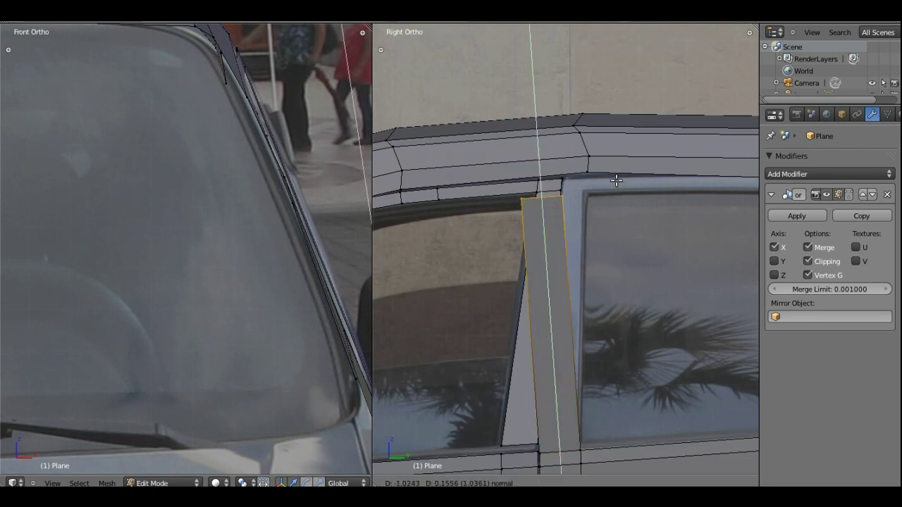
pyautogui.click(609, 172)
pyautogui.moveTo(589, 177)
pyautogui.mouseDown()
pyautogui.moveTo(639, 177)
pyautogui.moveTo(617, 177)
pyautogui.moveTo(624, 183)
pyautogui.mouseUp()
# - Align the B-pillar's top vertices vertically with the roof line
pyautogui.rightClick(607, 176)
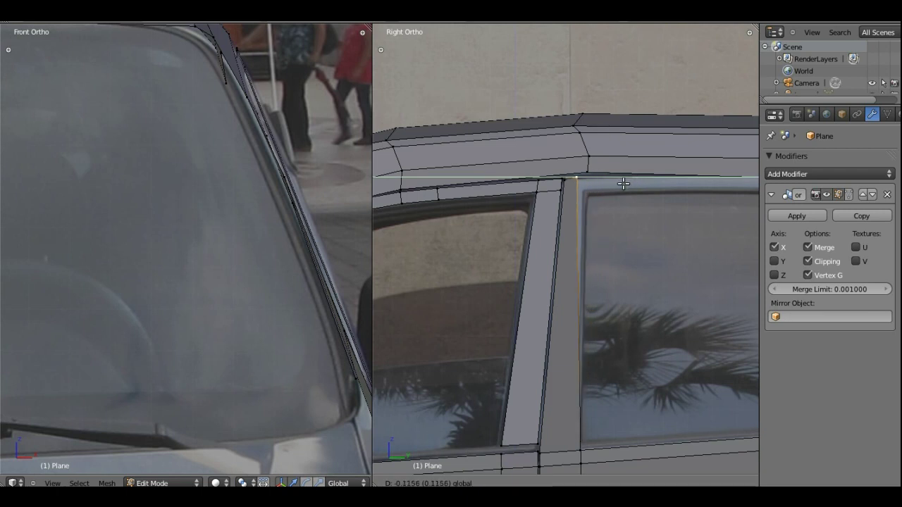
pyautogui.moveTo(624, 183); pyautogui.dragTo(630, 184)
pyautogui.moveTo(585, 134); pyautogui.dragTo(586, 142)
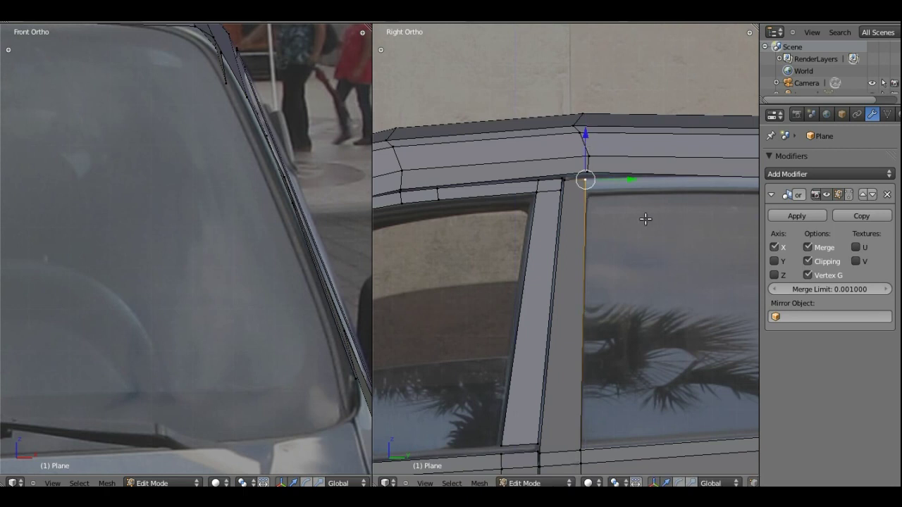
pyautogui.rightClick(563, 179)
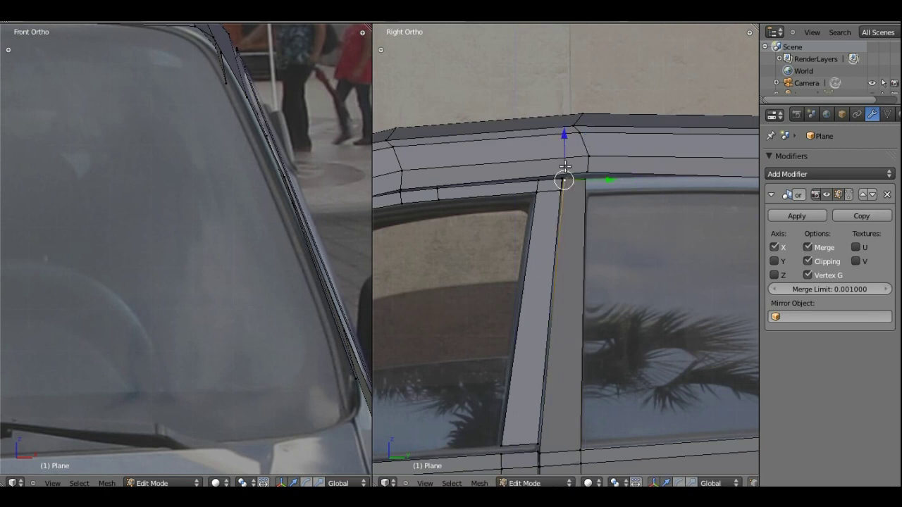
pyautogui.press('g')
pyautogui.press('z')
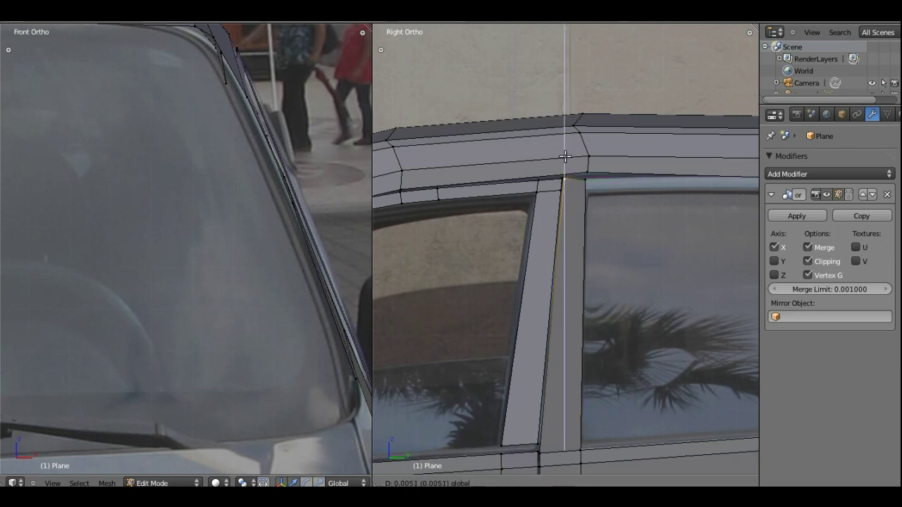
pyautogui.click(567, 153)
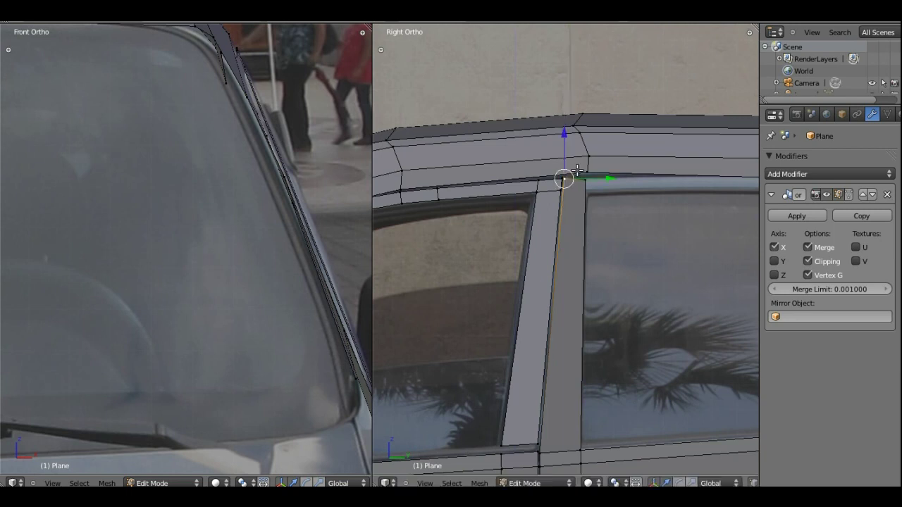
pyautogui.rightClick(588, 179)
pyautogui.press('g')
pyautogui.press('z')
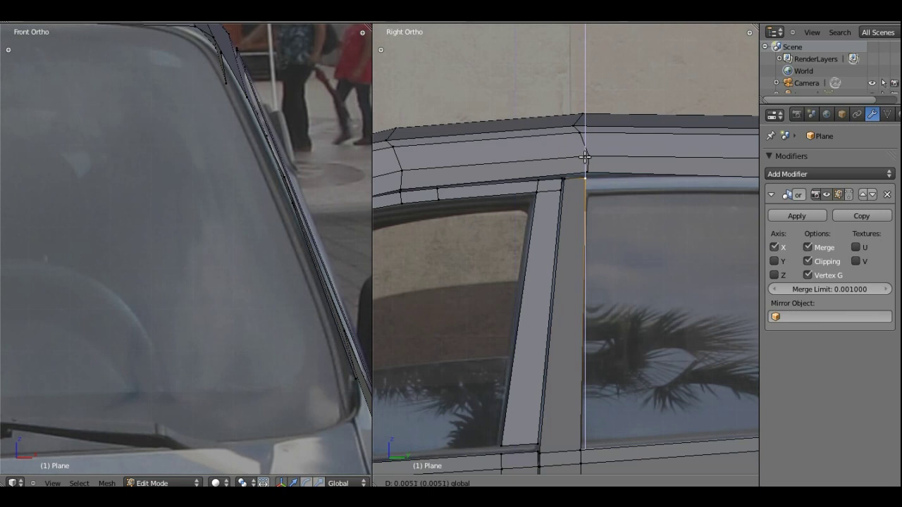
pyautogui.click(585, 156)
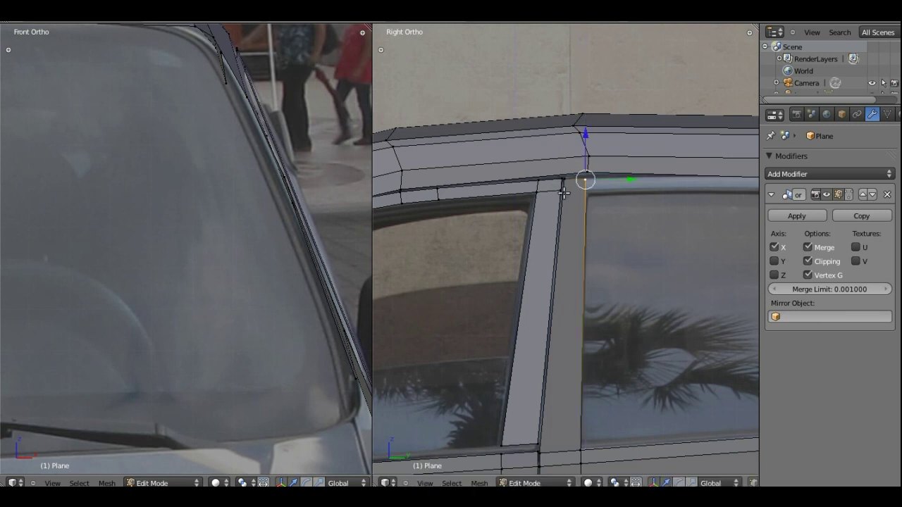
# - Cut an edge loop through the B-pillar and slide it up near the roof strip
pyautogui.hotkey('ctrl', 'r')
pyautogui.click(574, 296)
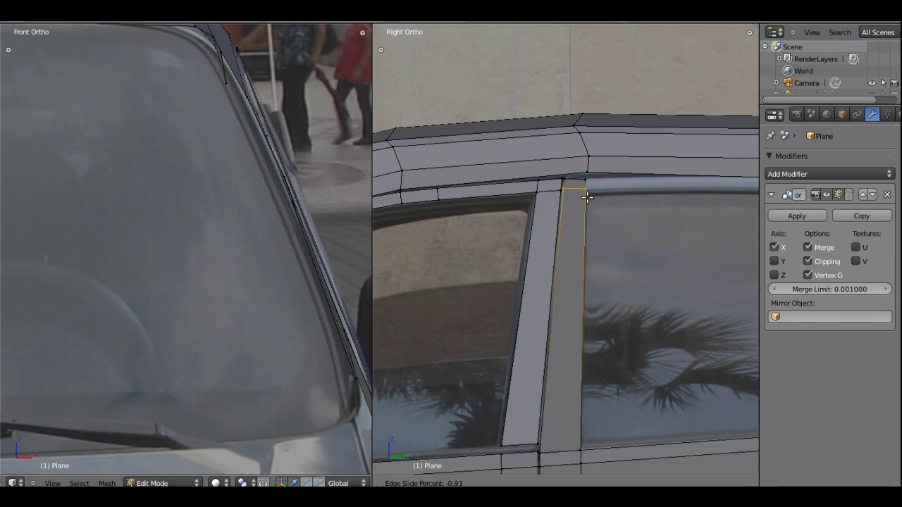
pyautogui.click(587, 197)
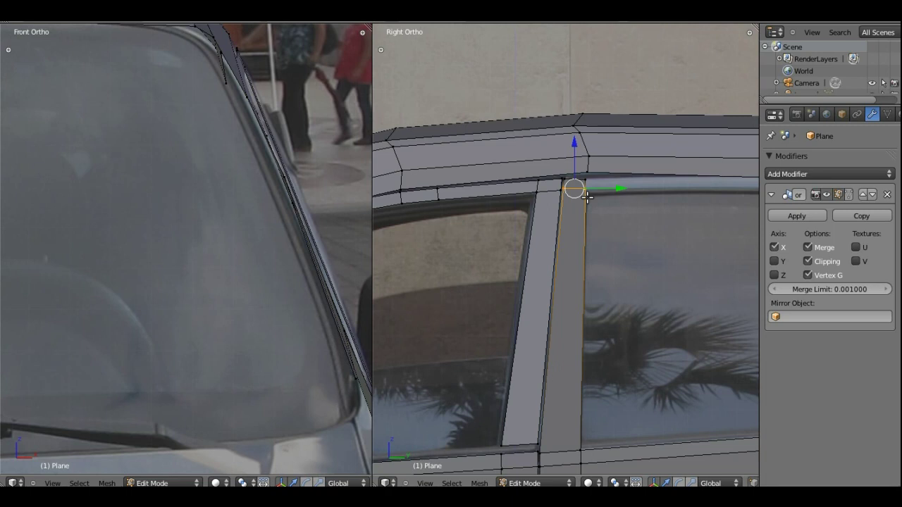
pyautogui.rightClick(585, 178)
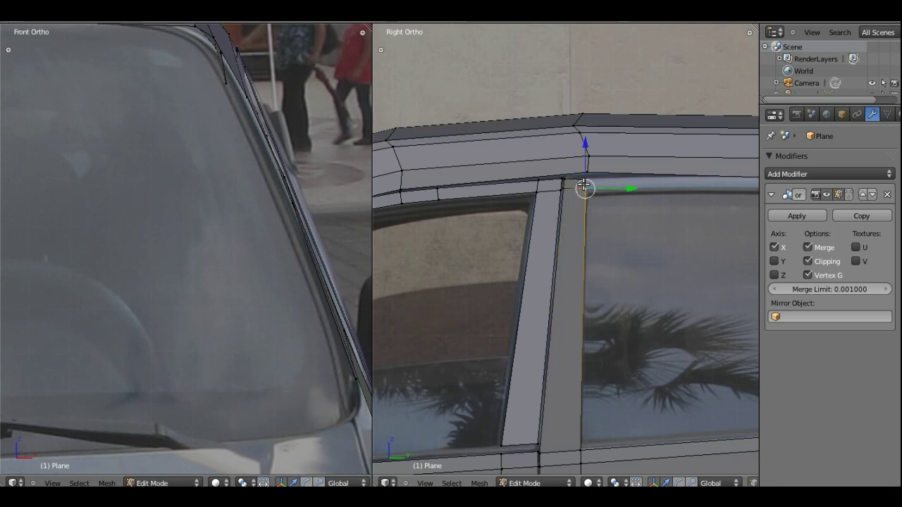
# - Extrude a new edge along the window top, lift its vertices onto the frame, and rotate it
pyautogui.keyDown('shift'); pyautogui.moveTo(680, 190); pyautogui.dragTo(488, 181, button='middle'); pyautogui.keyUp('shift')
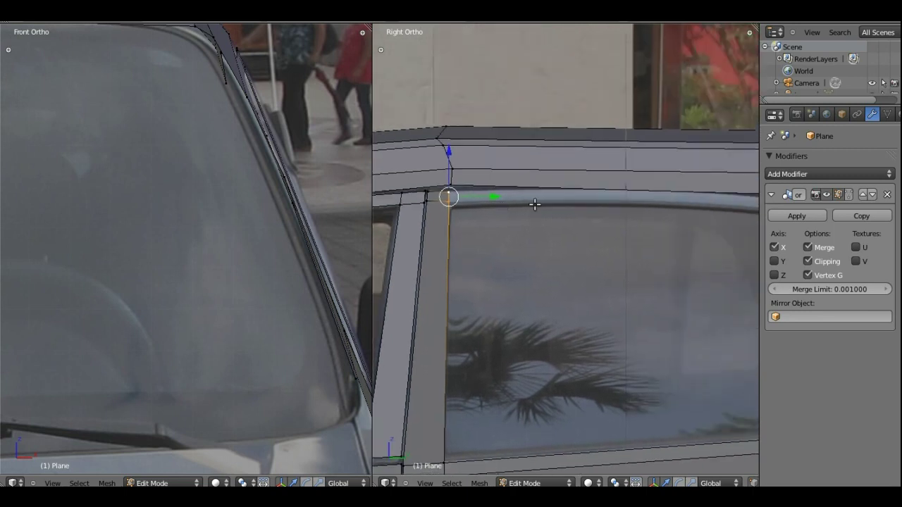
pyautogui.press('e')
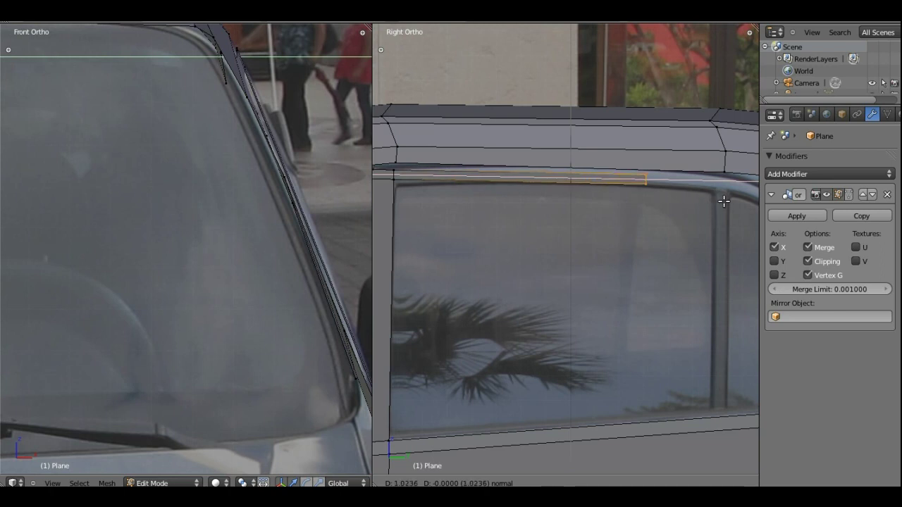
pyautogui.click(647, 200)
pyautogui.moveTo(570, 142); pyautogui.dragTo(570, 138)
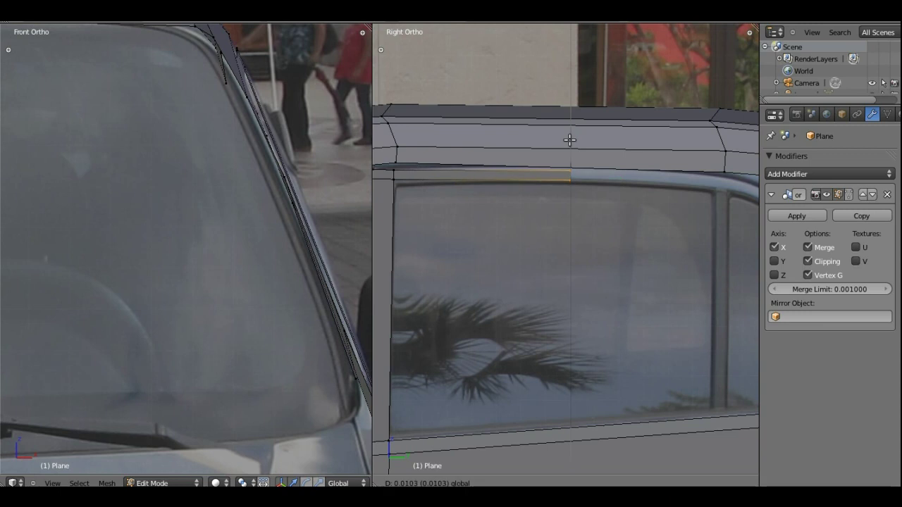
pyautogui.rightClick(393, 180)
pyautogui.moveTo(393, 166); pyautogui.dragTo(393, 161)
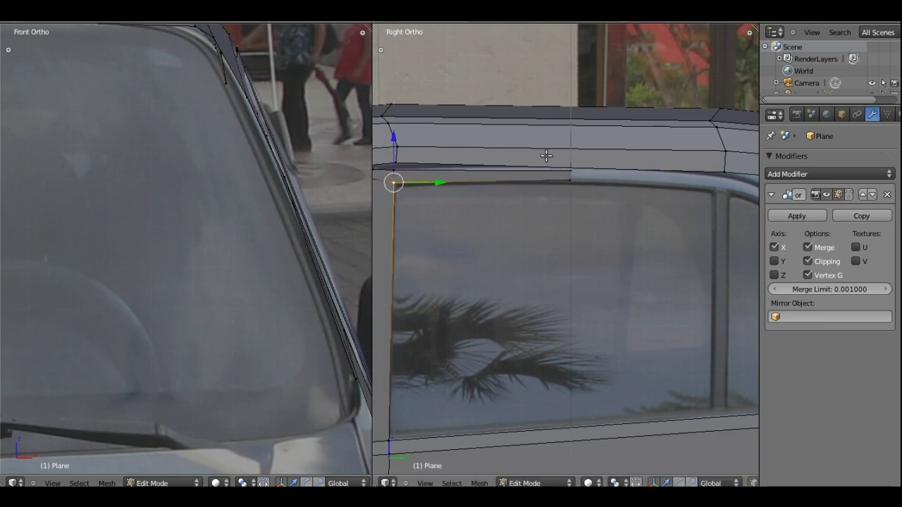
pyautogui.rightClick(570, 169)
pyautogui.moveTo(570, 148); pyautogui.dragTo(571, 145)
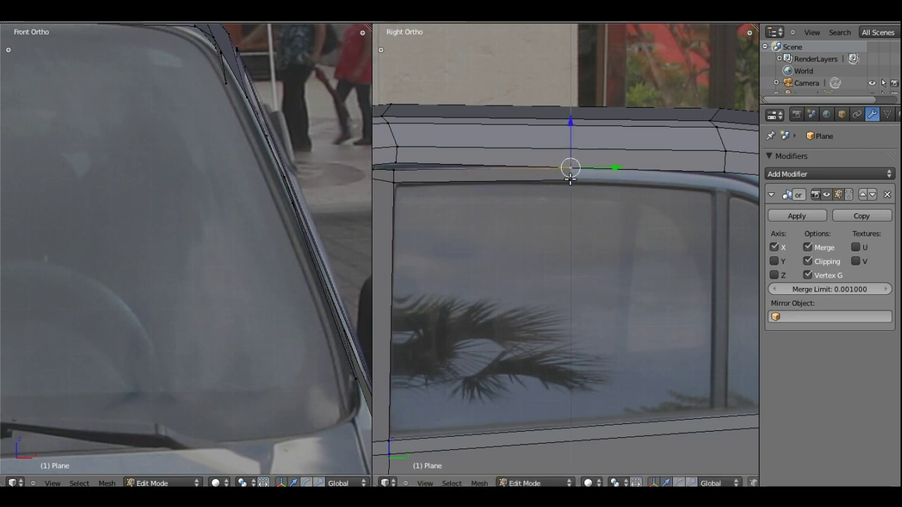
pyautogui.keyDown('shift'); pyautogui.rightClick(570, 179); pyautogui.keyUp('shift')
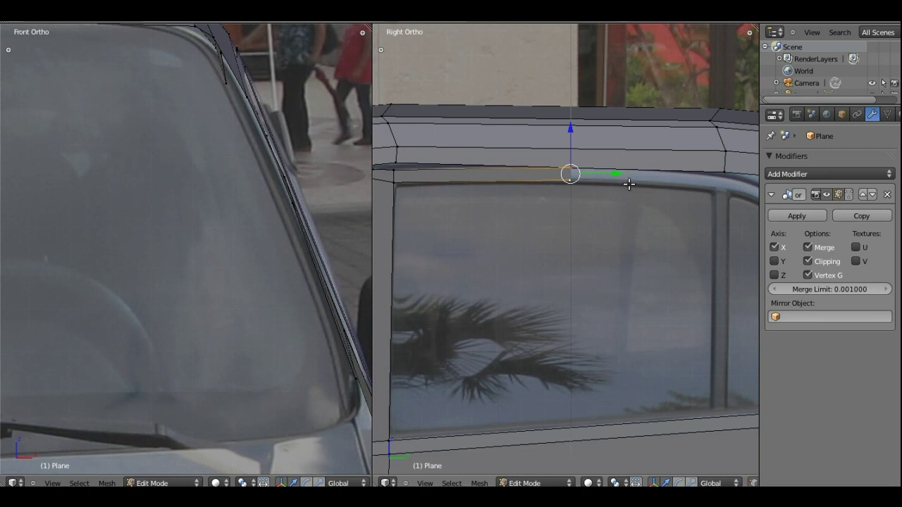
pyautogui.press('r')
pyautogui.click(629, 189)
# - Extend the edge rearward along Y and raise its end vertex onto the window frame
pyautogui.press('g')
pyautogui.press('y')
pyautogui.press('y')
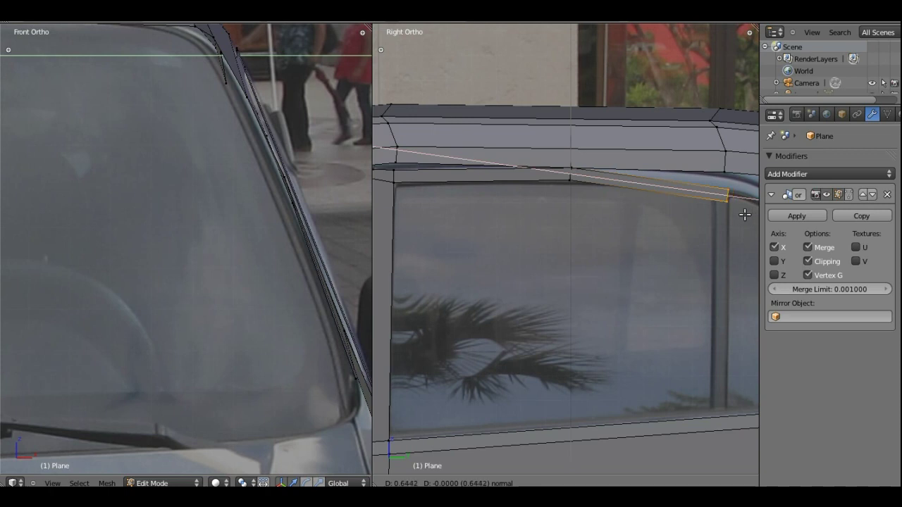
pyautogui.click(673, 170)
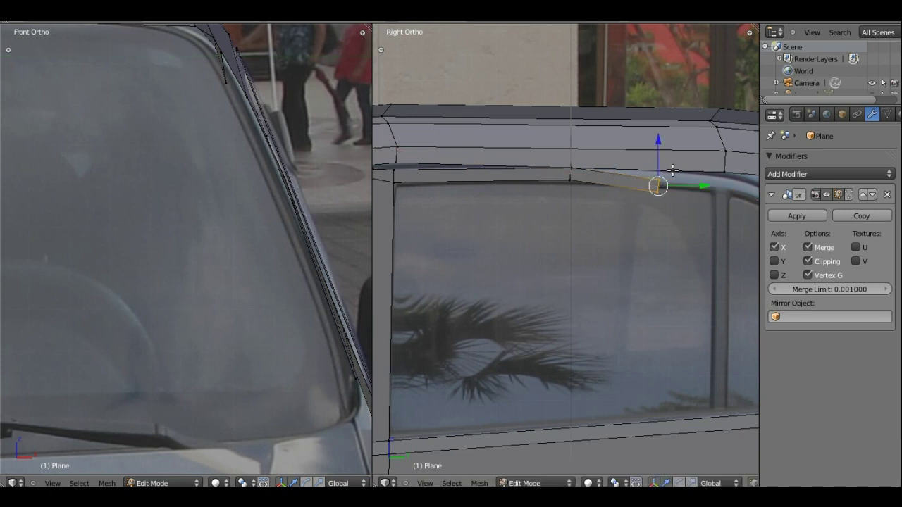
pyautogui.press('g')
pyautogui.press('z')
pyautogui.click(663, 158)
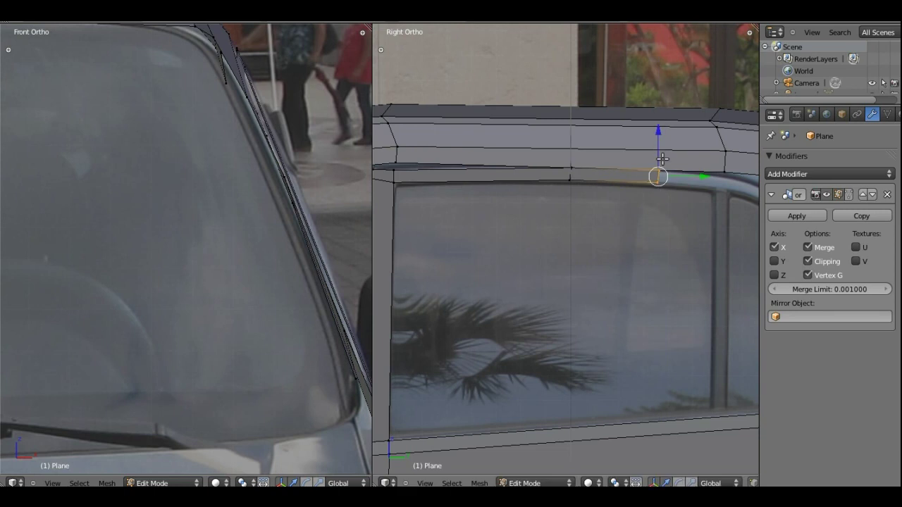
# - Adjust the heights of the next two vertices along the window top to match the photo
pyautogui.keyDown('shift'); pyautogui.moveTo(678, 175); pyautogui.dragTo(581, 161, button='middle'); pyautogui.keyUp('shift')
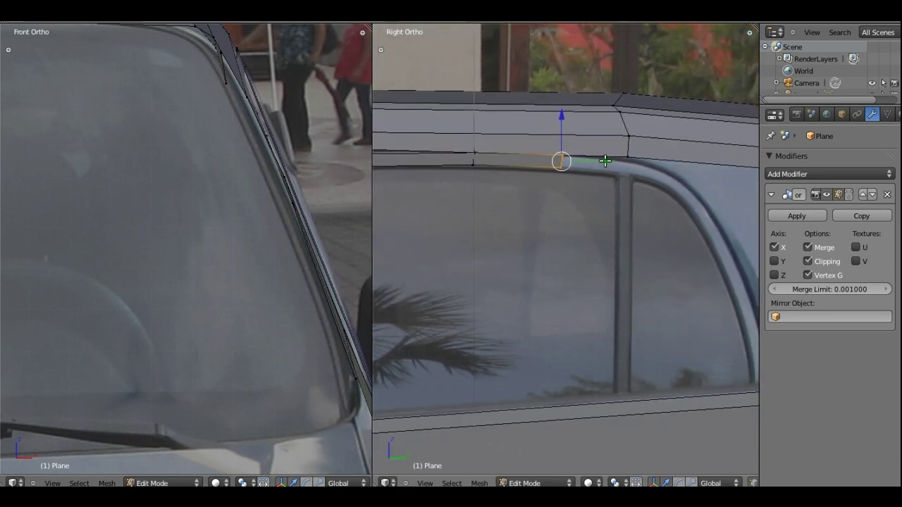
pyautogui.rightClick(473, 150)
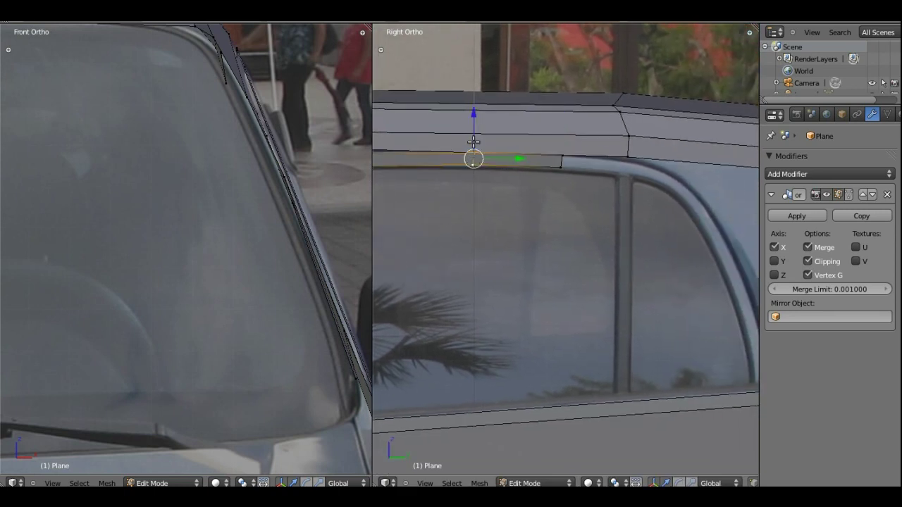
pyautogui.press('g')
pyautogui.press('z')
pyautogui.click(475, 131)
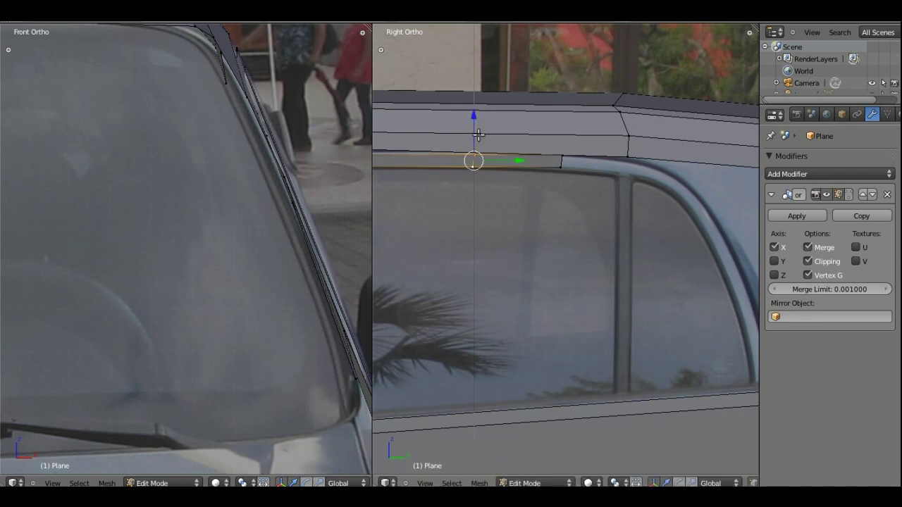
pyautogui.rightClick(562, 156)
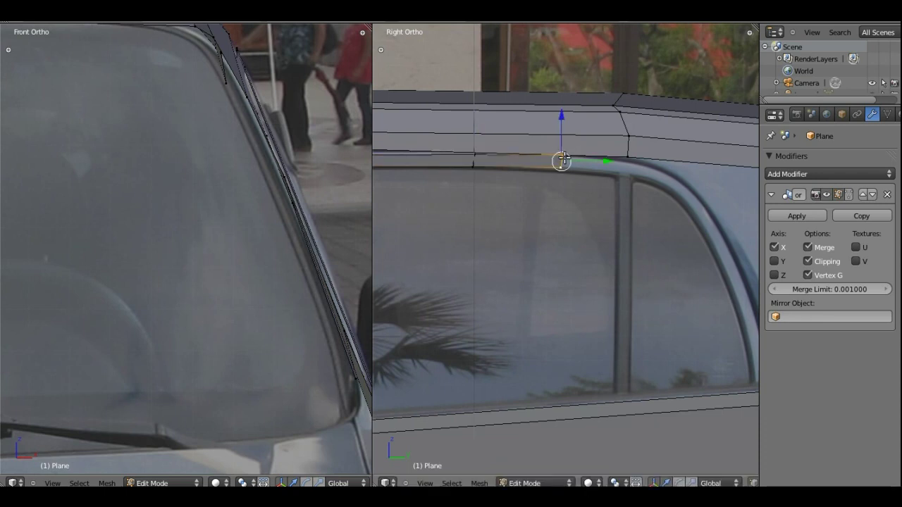
pyautogui.press('g')
pyautogui.press('z')
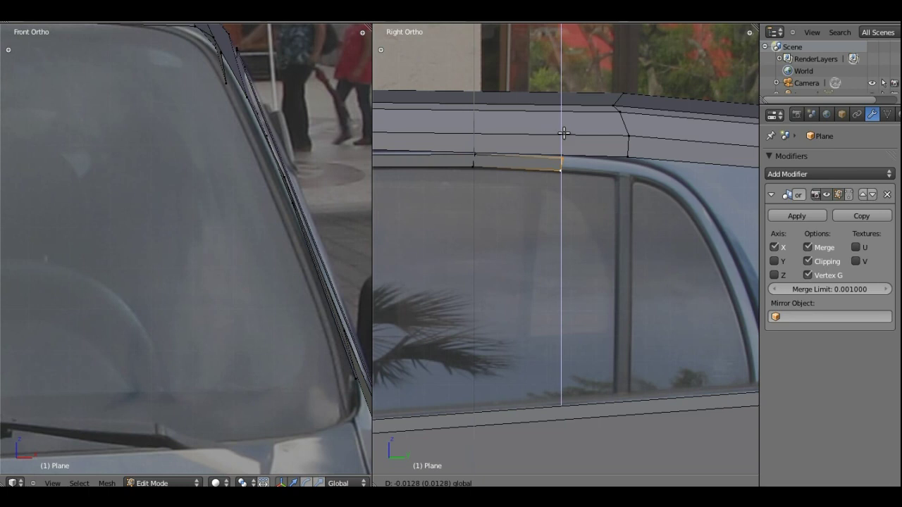
pyautogui.click(567, 132)
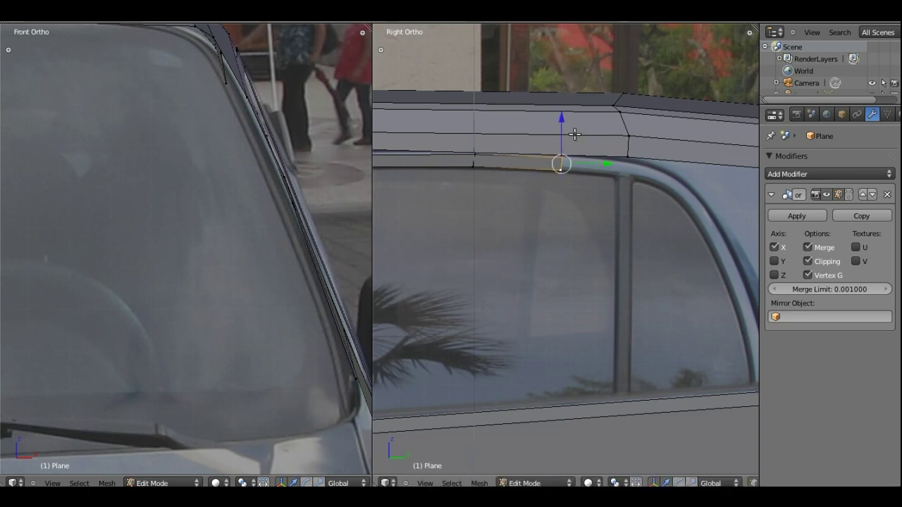
# - Extend the window-top edge rearward toward the rear pillar and set the new vertex's height
pyautogui.moveTo(650, 207)
pyautogui.keyDown('shift'); pyautogui.mouseDown(button='middle')
pyautogui.moveTo(628, 188)
pyautogui.moveTo(539, 170)
pyautogui.mouseUp(button='middle'); pyautogui.keyUp('shift')
pyautogui.press('g')
pyautogui.press('y')
pyautogui.press('y')
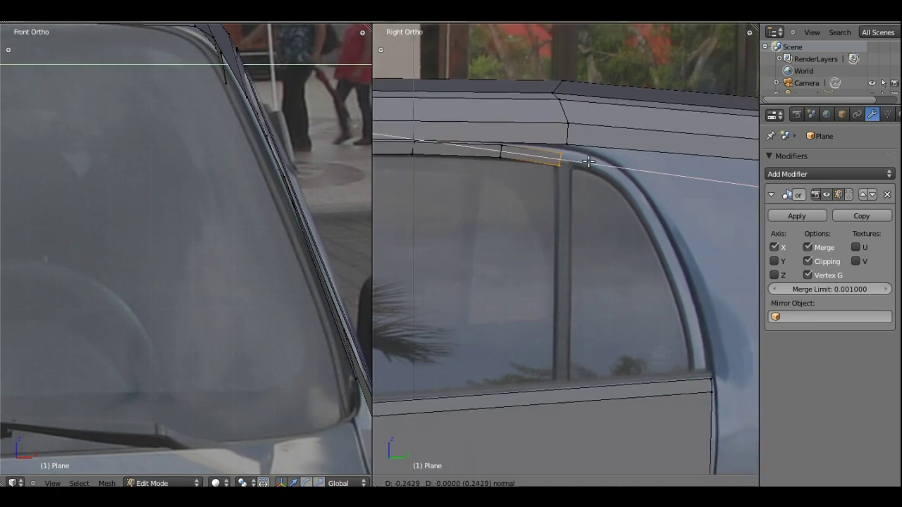
pyautogui.click(573, 159)
pyautogui.press('g')
pyautogui.press('z')
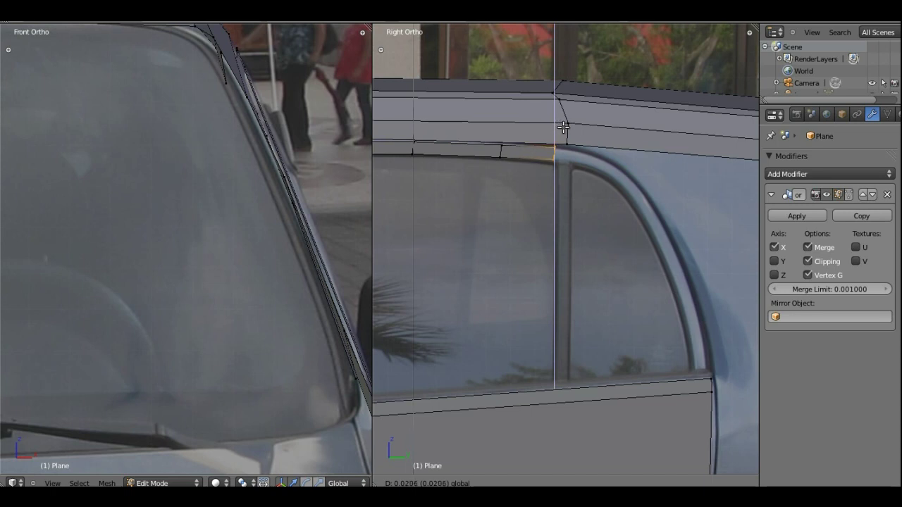
pyautogui.click(563, 127)
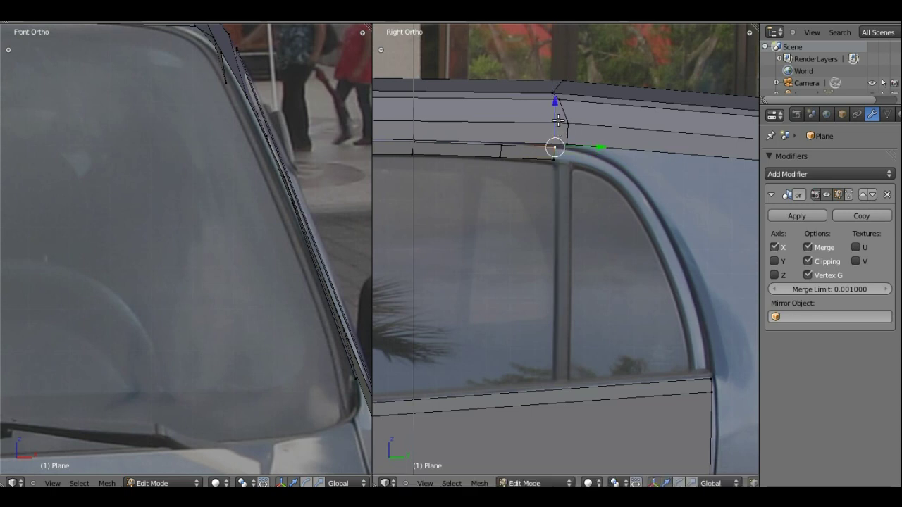
pyautogui.press('g')
pyautogui.press('z')
pyautogui.click(565, 132)
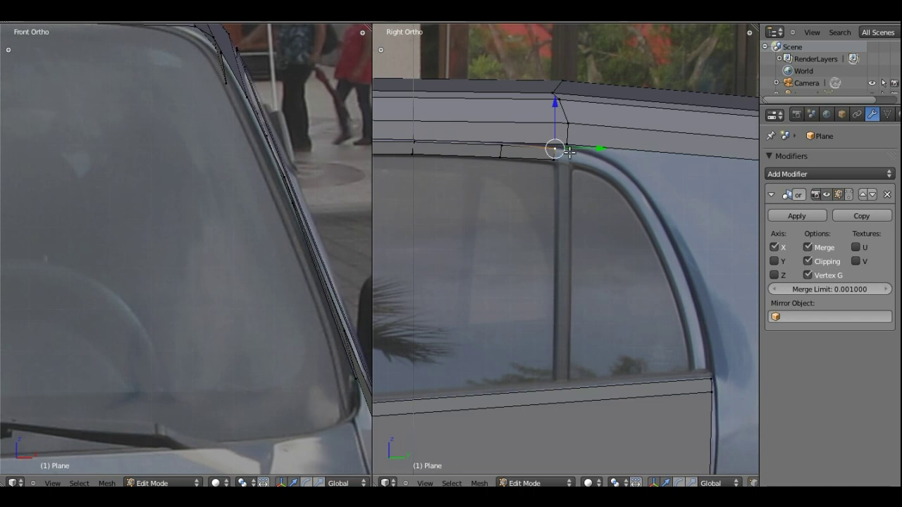
# - Rotate the frame's end edge to follow the rear window curve and slide it down
pyautogui.rightClick(558, 161)
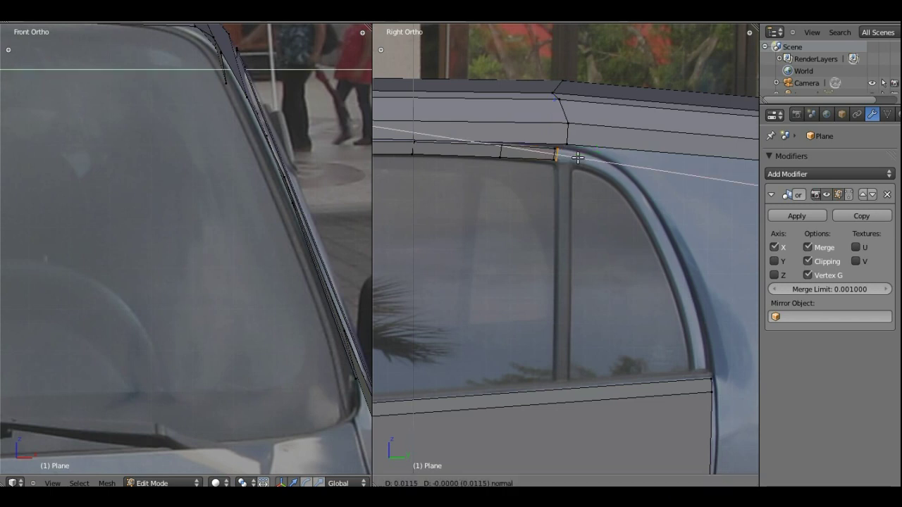
pyautogui.click(595, 161)
pyautogui.press('r')
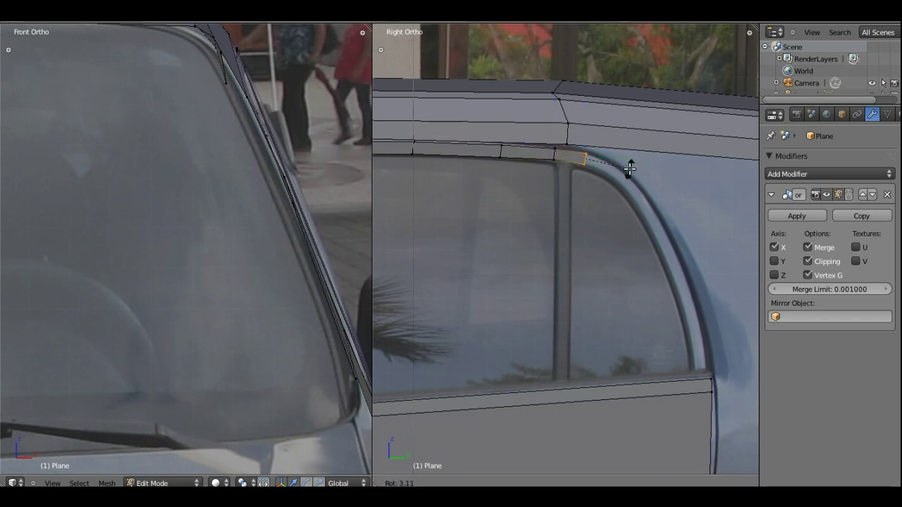
pyautogui.click(629, 178)
pyautogui.press('g')
pyautogui.press('y')
pyautogui.press('y')
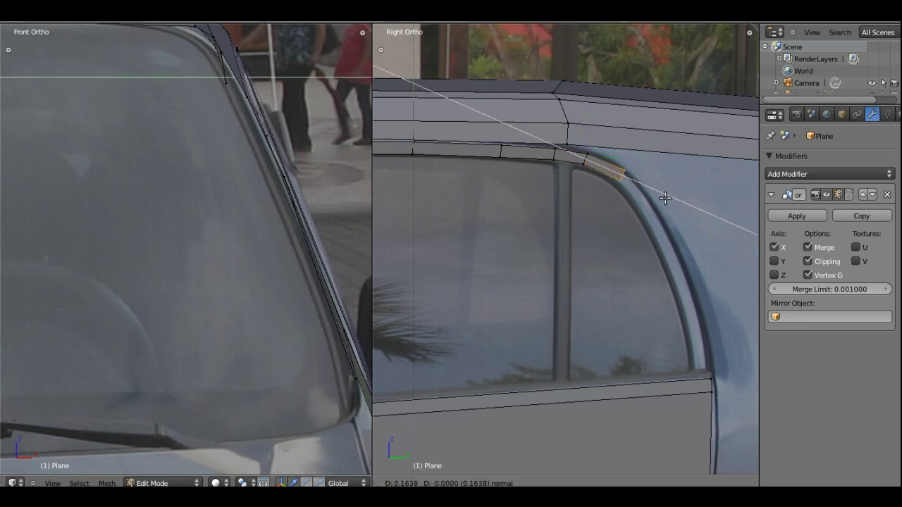
pyautogui.click(657, 197)
# - Move another segment vertically down the curve and rotate it along the window outline
pyautogui.press('g')
pyautogui.press('y')
pyautogui.press('y')
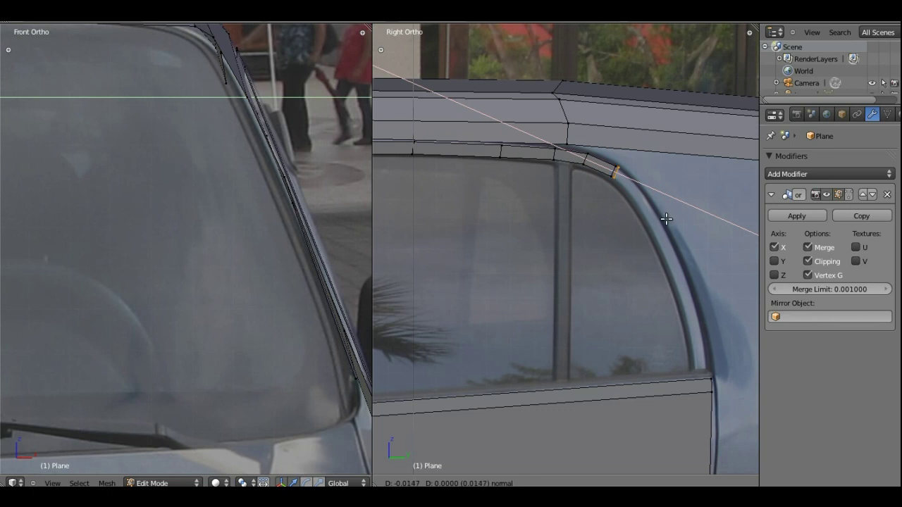
pyautogui.press('y')
pyautogui.press('z')
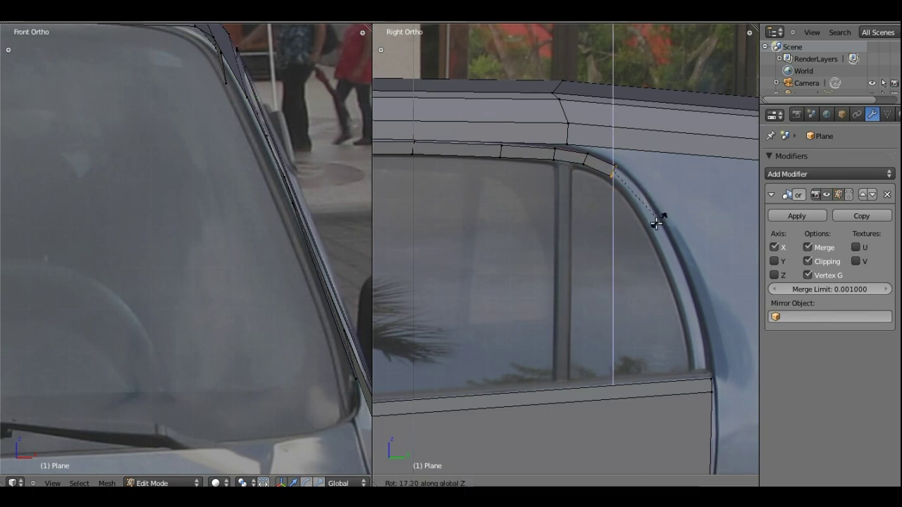
pyautogui.click(655, 222)
pyautogui.press('r')
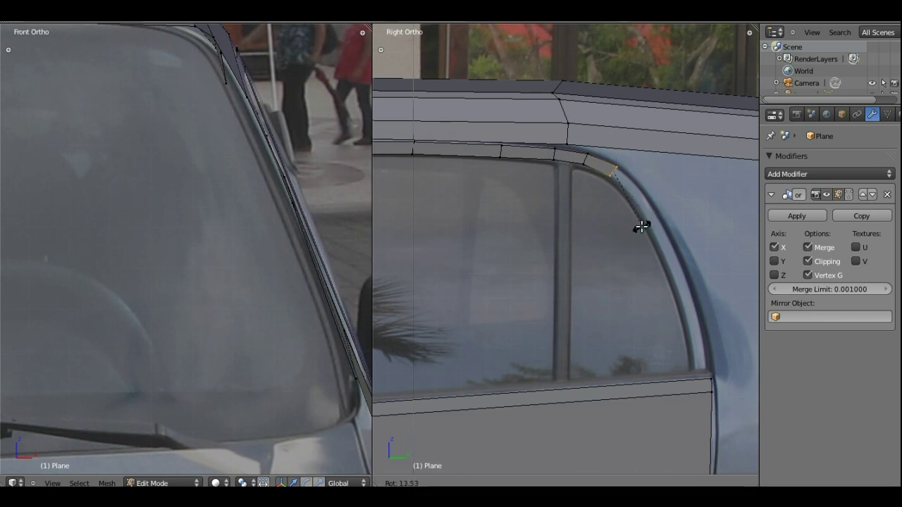
pyautogui.click(640, 226)
# - Slide the end edge and vertex along the frame onto the rear window outline
pyautogui.press('g')
pyautogui.press('y')
pyautogui.press('y')
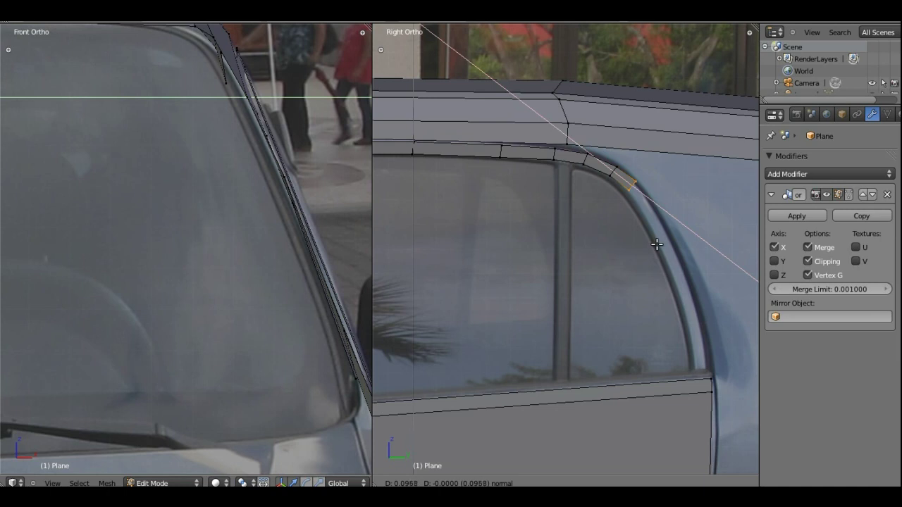
pyautogui.click(657, 245)
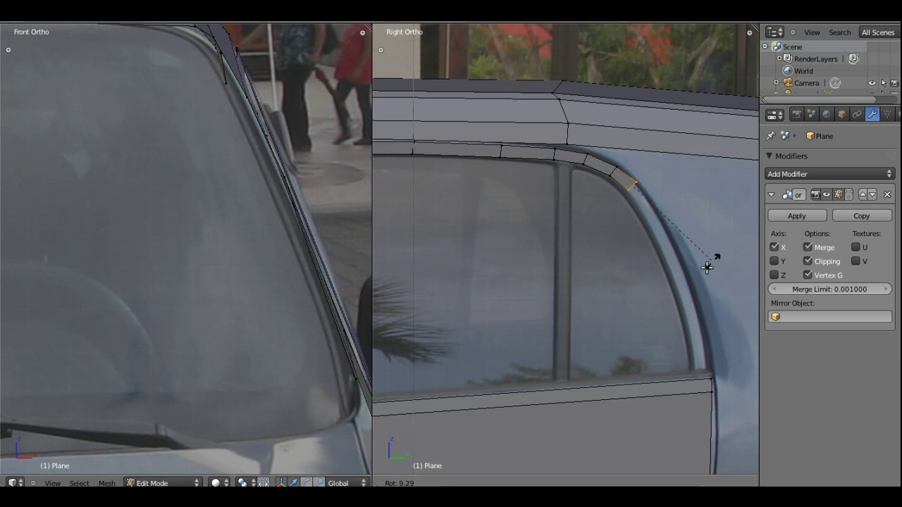
pyautogui.press('g')
pyautogui.press('y')
pyautogui.press('y')
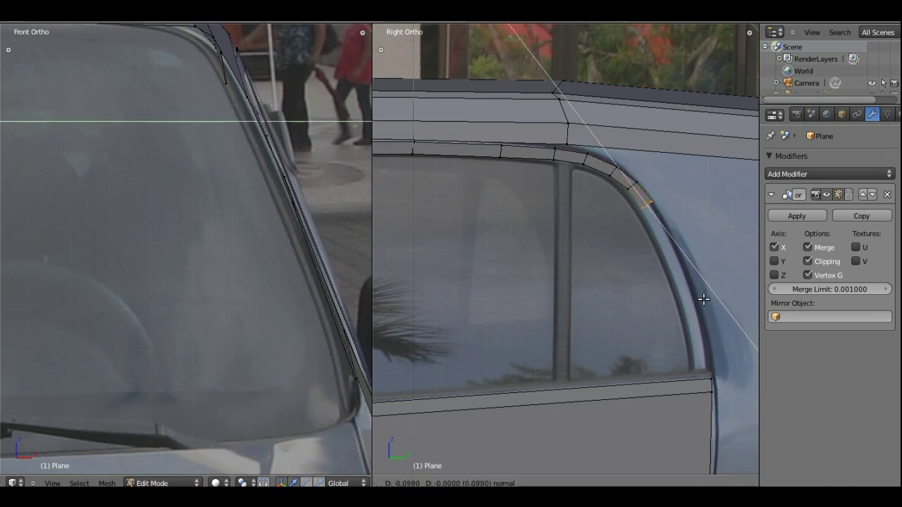
pyautogui.click(703, 299)
pyautogui.press('g')
pyautogui.press('y')
pyautogui.press('y')
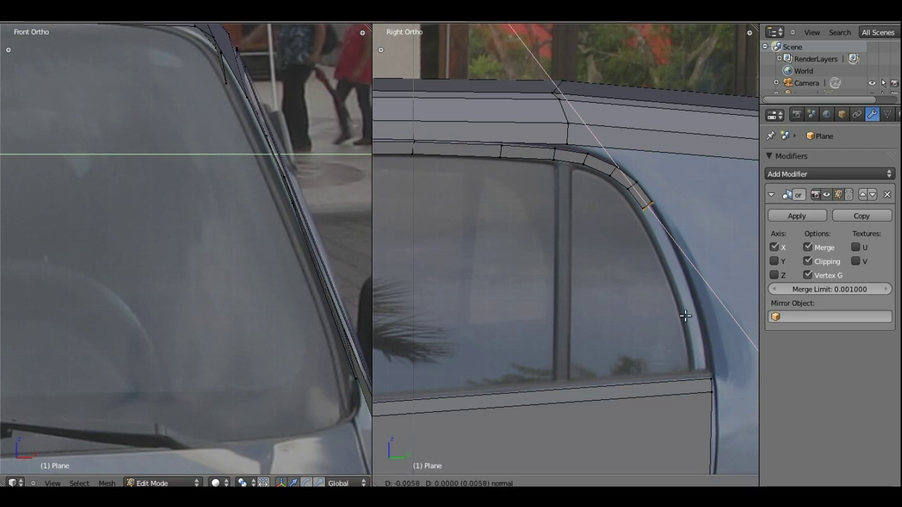
pyautogui.click(693, 346)
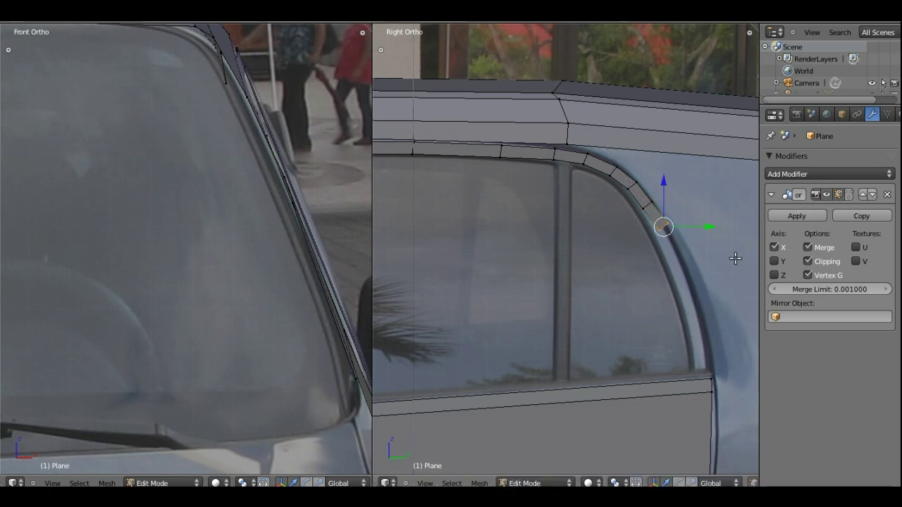
# - Shift the end vertex sideways and settle it lower on the frame curve
pyautogui.press('g')
pyautogui.press('y')
pyautogui.click(708, 235)
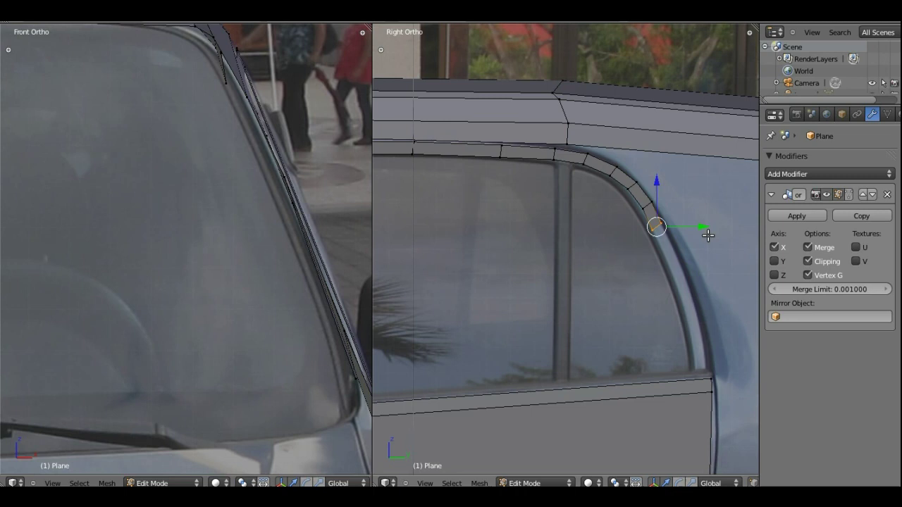
pyautogui.press('g')
pyautogui.press('y')
pyautogui.press('y')
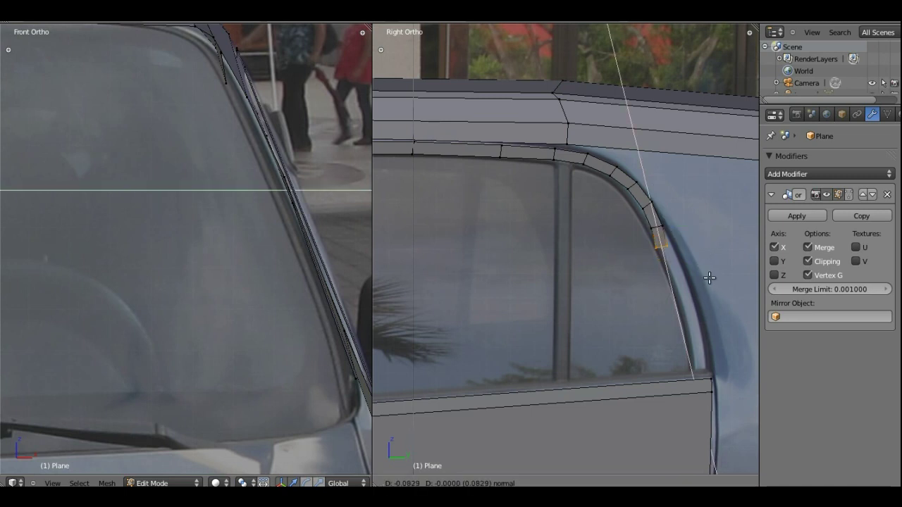
pyautogui.click(710, 278)
pyautogui.press('g')
pyautogui.press('y')
pyautogui.click(705, 246)
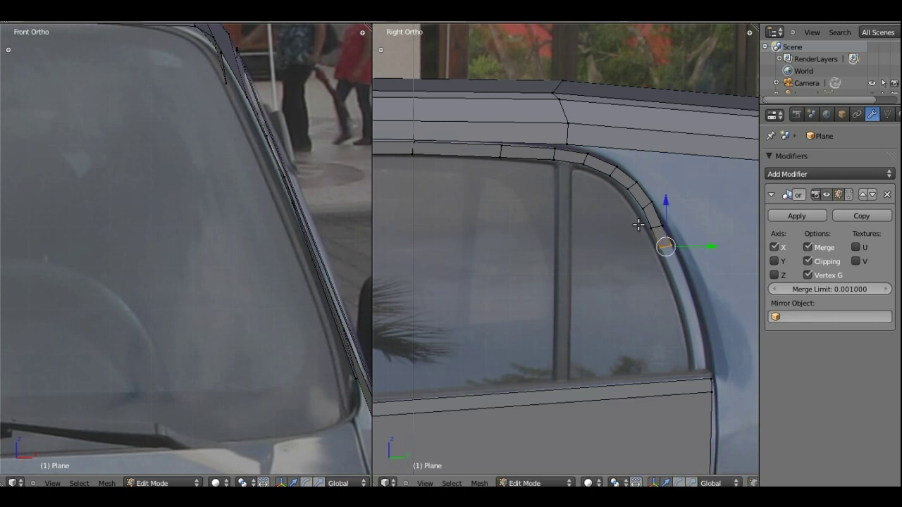
# - Raise the next frame vertex vertically to match the window curve
pyautogui.rightClick(648, 227)
pyautogui.press('g')
pyautogui.press('z')
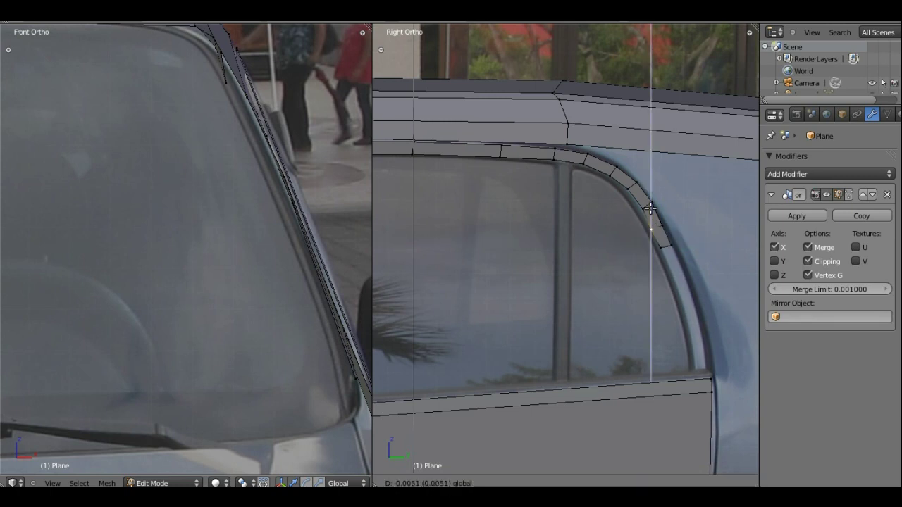
pyautogui.click(658, 214)
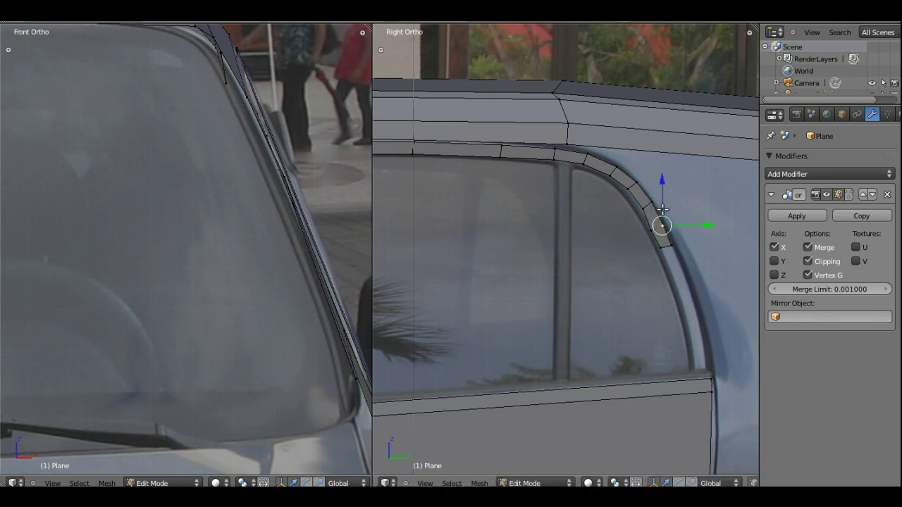
pyautogui.press('g')
pyautogui.press('z')
pyautogui.click(664, 204)
# - Extrude a new vertex from the strip's lowest point, align it horizontally, and rotate the end
pyautogui.rightClick(661, 247)
pyautogui.press('e')
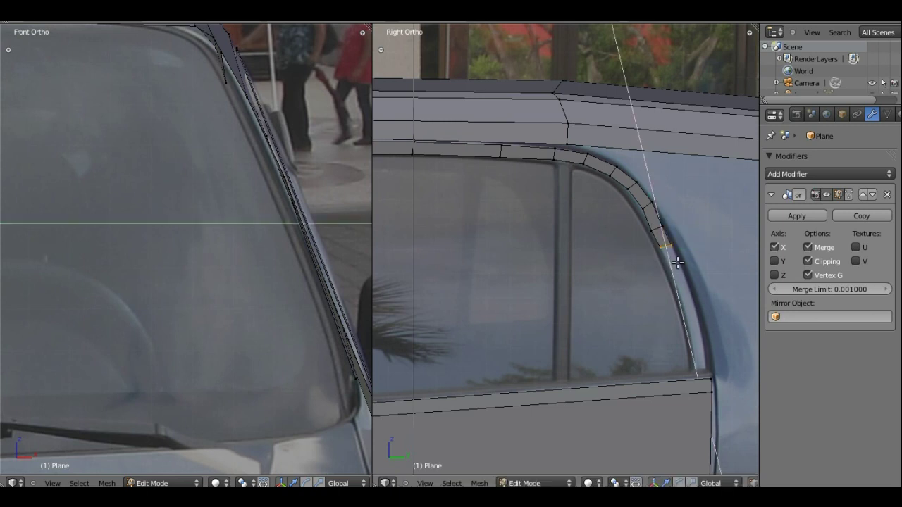
pyautogui.click(696, 313)
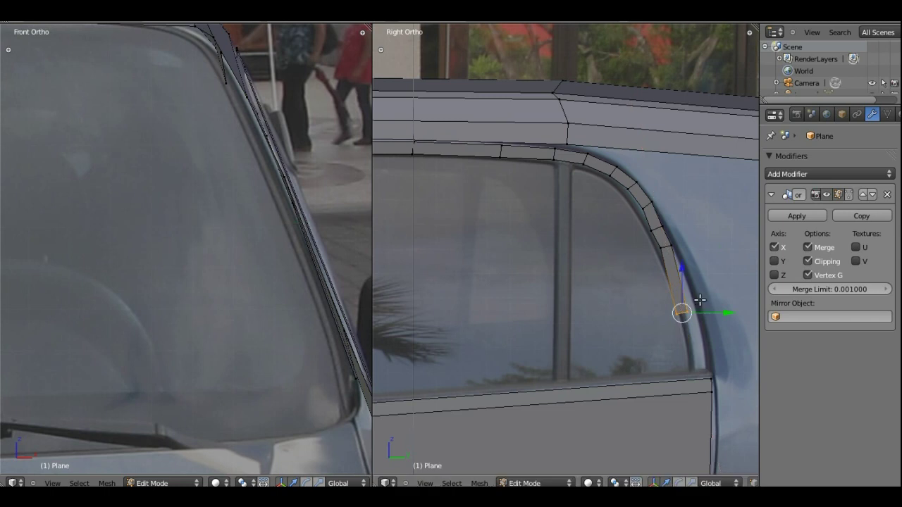
pyautogui.press('g')
pyautogui.press('y')
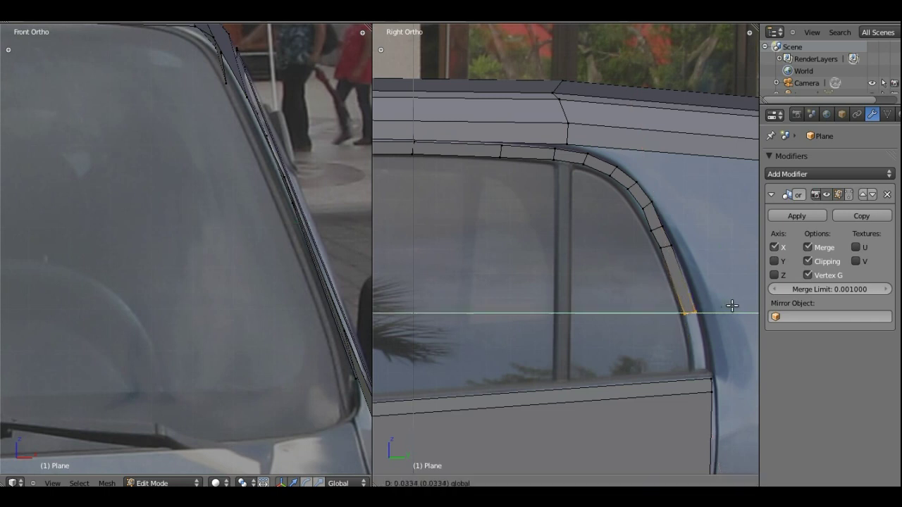
pyautogui.click(722, 313)
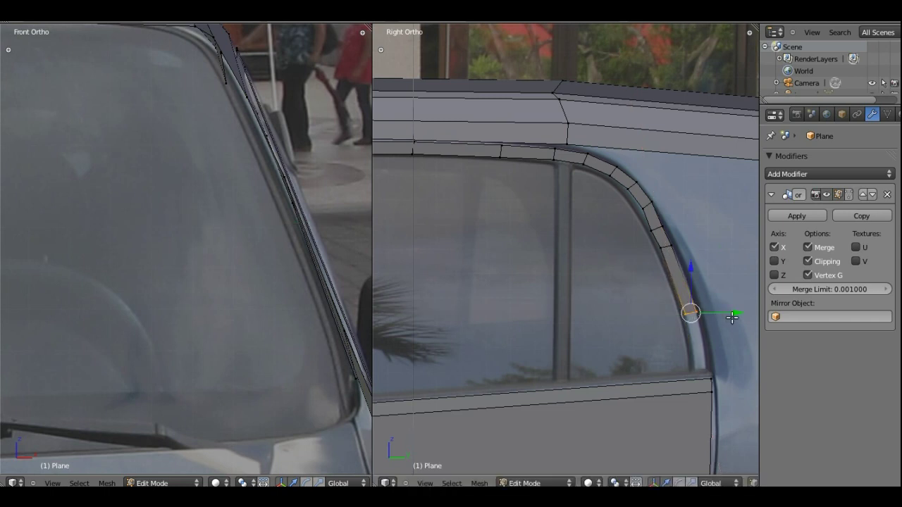
pyautogui.press('r')
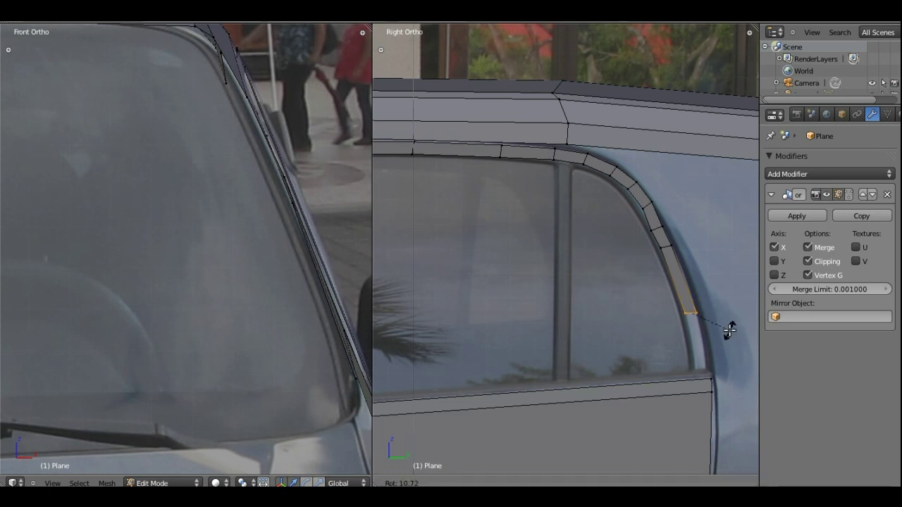
pyautogui.click(729, 330)
# - Extrude the strip down to the beltline at the window's bottom corner
pyautogui.keyDown('shift'); pyautogui.moveTo(719, 338); pyautogui.dragTo(702, 276, button='middle'); pyautogui.keyUp('shift')
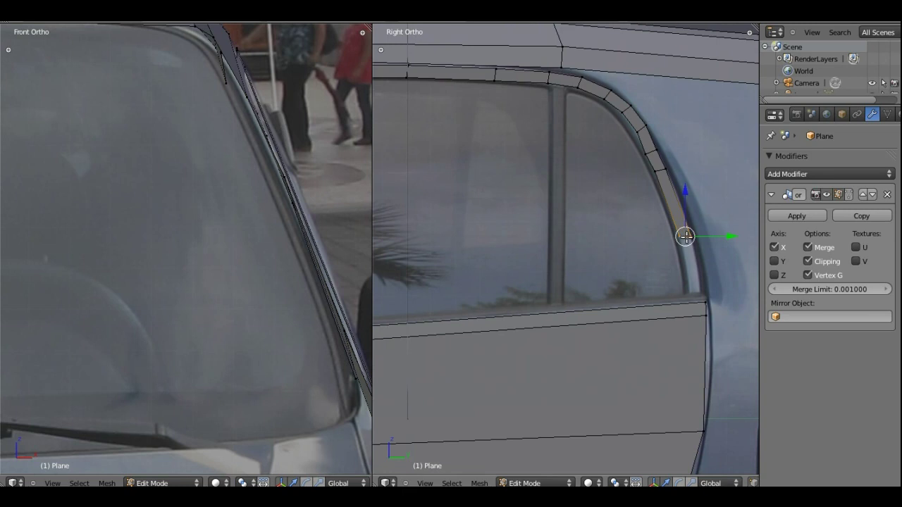
pyautogui.press('e')
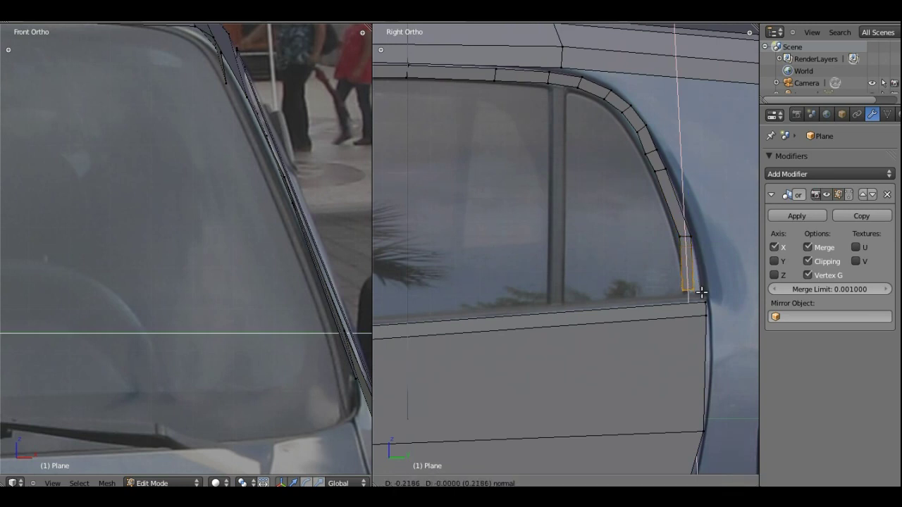
pyautogui.click(704, 291)
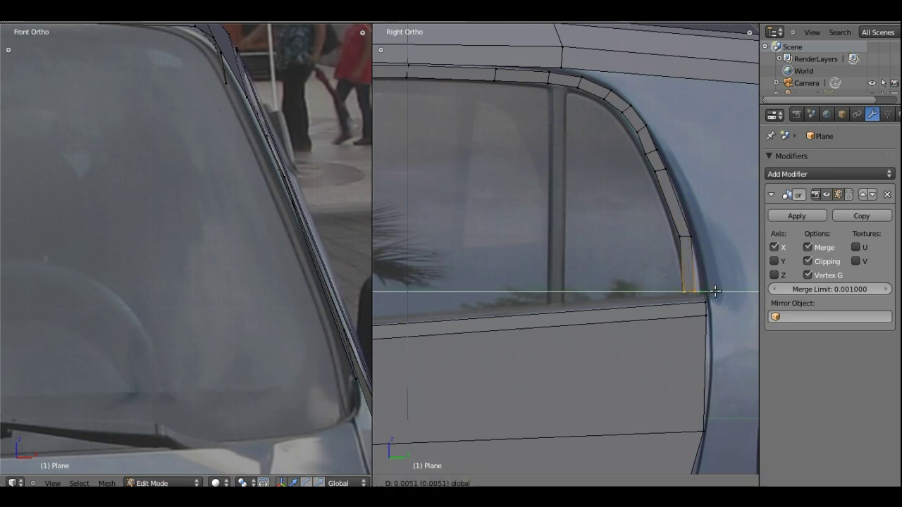
pyautogui.scroll(-1, 590, 249)
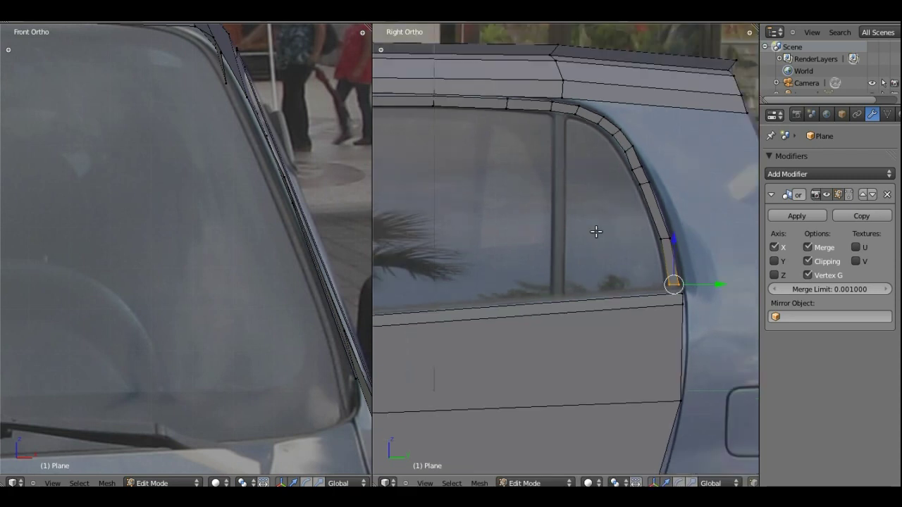
pyautogui.scroll(2, 619, 169)
pyautogui.moveTo(664, 115)
pyautogui.keyDown('shift'); pyautogui.mouseDown(button='middle')
pyautogui.moveTo(618, 225)
pyautogui.moveTo(605, 230)
pyautogui.mouseUp(button='middle'); pyautogui.keyUp('shift')
pyautogui.rightClick(606, 230)
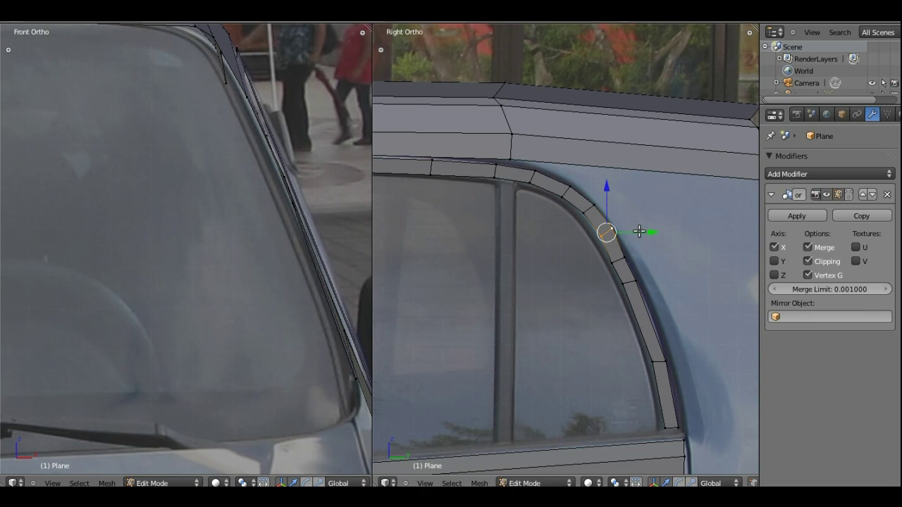
pyautogui.press('e')
pyautogui.press('y')
pyautogui.rightClick(596, 223)
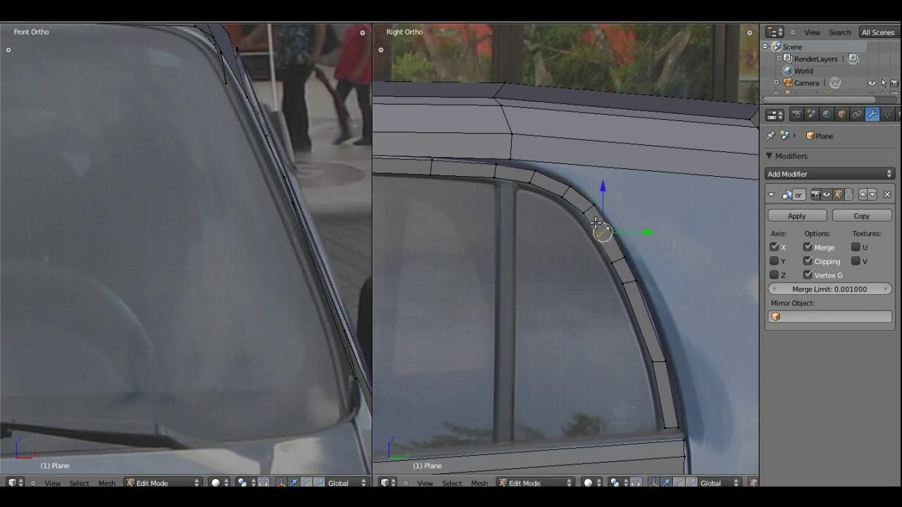
pyautogui.rightClick(584, 213)
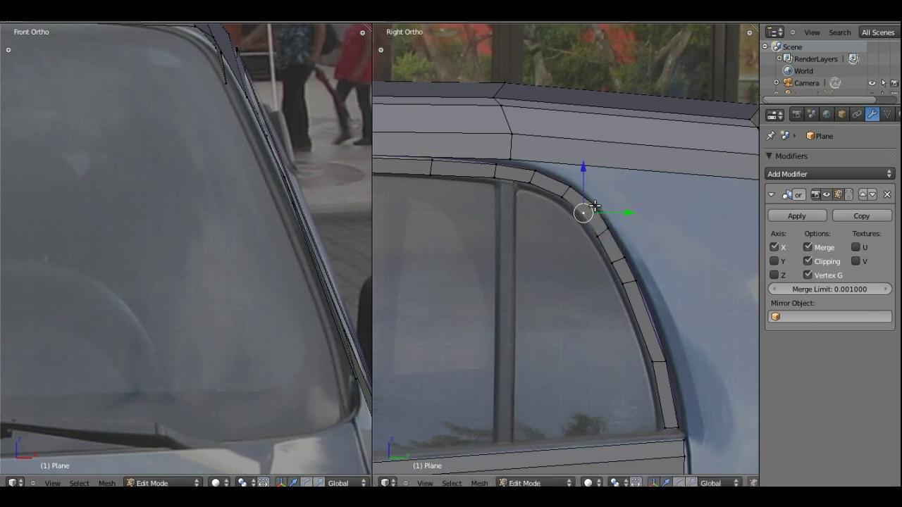
pyautogui.press('e')
pyautogui.press('y')
pyautogui.rightClick(620, 209)
pyautogui.scroll(-1, 559, 211)
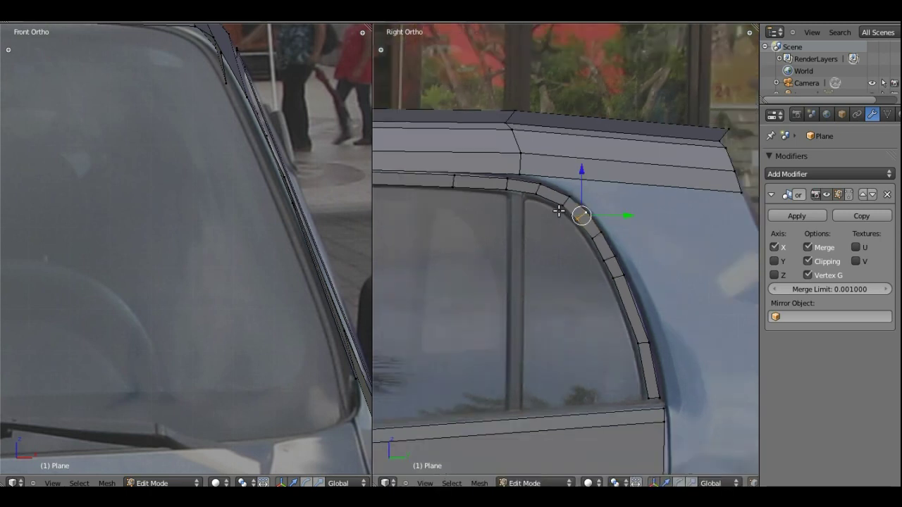
pyautogui.scroll(-1, 559, 212)
pyautogui.scroll(-2, 559, 211)
pyautogui.scroll(-1, 559, 211)
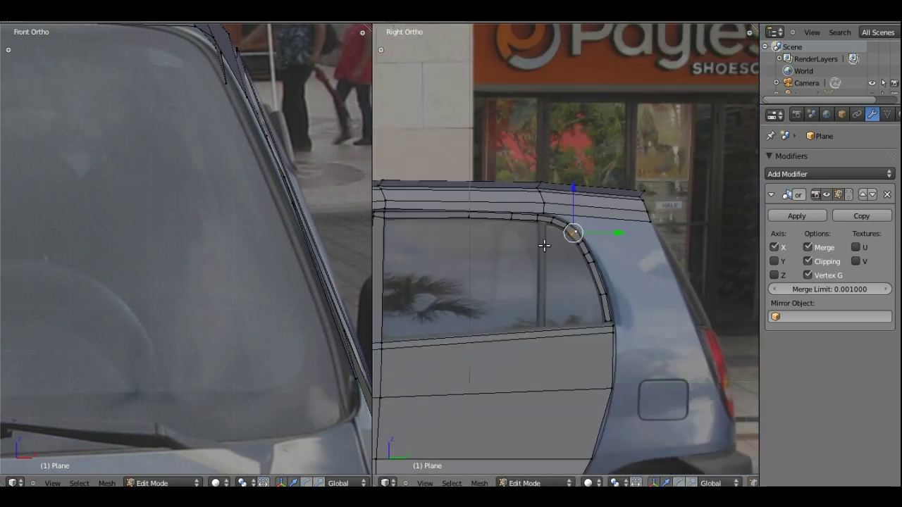
pyautogui.keyDown('shift'); pyautogui.moveTo(497, 266); pyautogui.dragTo(580, 246, button='middle'); pyautogui.keyUp('shift')
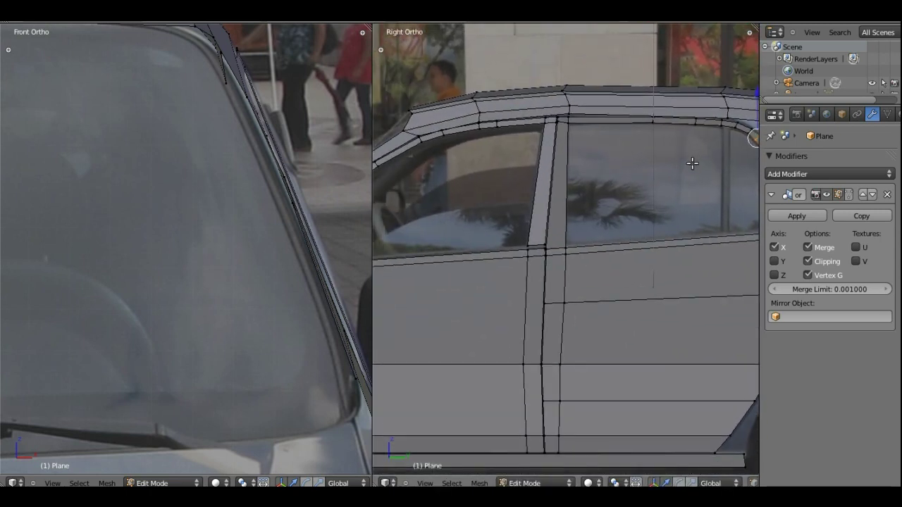
pyautogui.scroll(-3, 580, 246)
pyautogui.moveTo(526, 282)
pyautogui.keyDown('shift'); pyautogui.mouseDown(button='middle')
pyautogui.moveTo(535, 282)
pyautogui.moveTo(533, 269)
pyautogui.mouseUp(button='middle'); pyautogui.keyUp('shift')
# - Add a vertical and a horizontal edge loop across the front door
pyautogui.hotkey('ctrl', 'r')
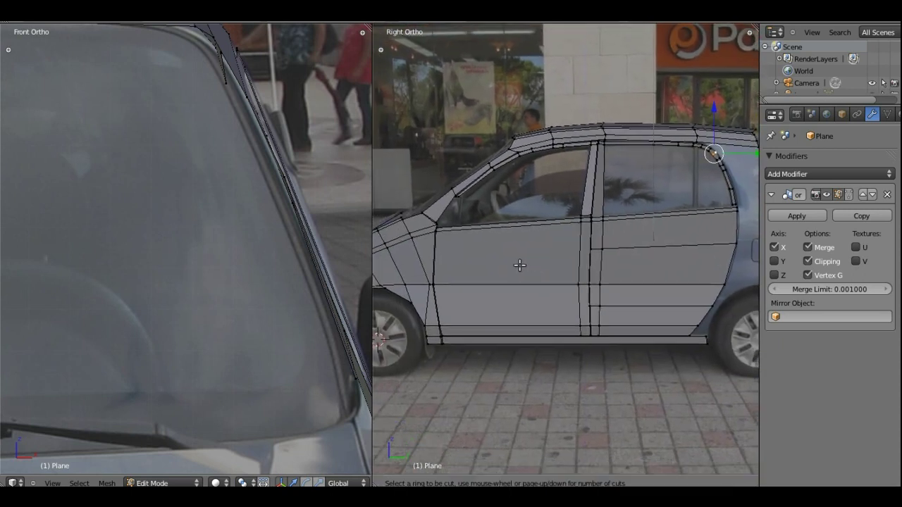
pyautogui.click(575, 239)
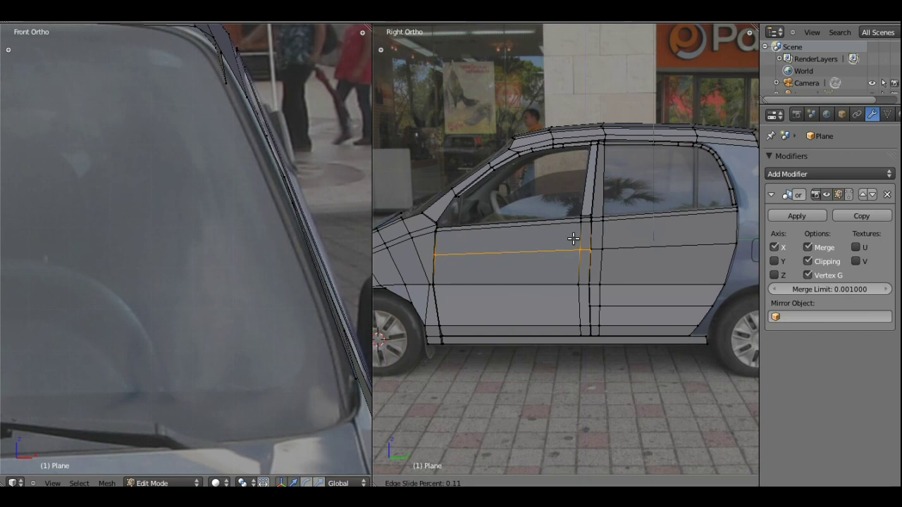
pyautogui.click(573, 239)
pyautogui.hotkey('ctrl', 'r')
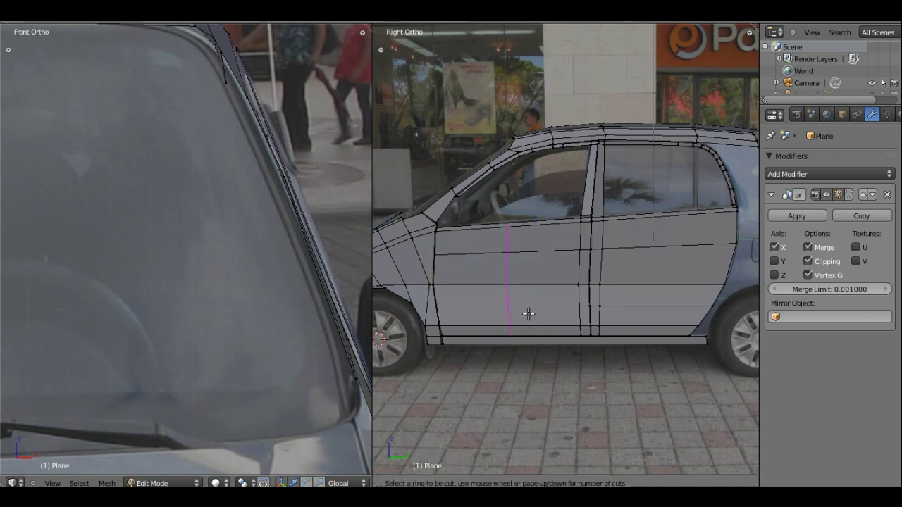
pyautogui.click(571, 306)
pyautogui.click(571, 308)
# - Zoom out and save over the existing .blend file with Ctrl+S
pyautogui.scroll(-1, 571, 308)
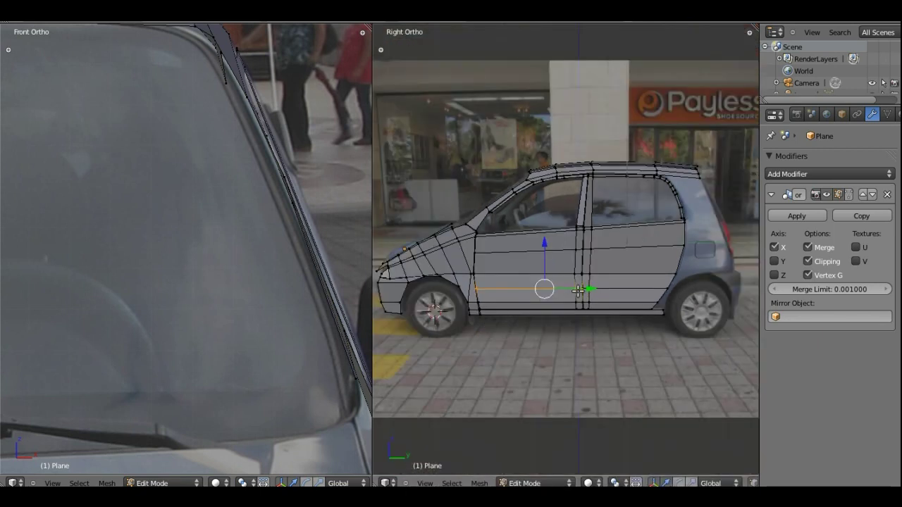
pyautogui.scroll(-1, 599, 296)
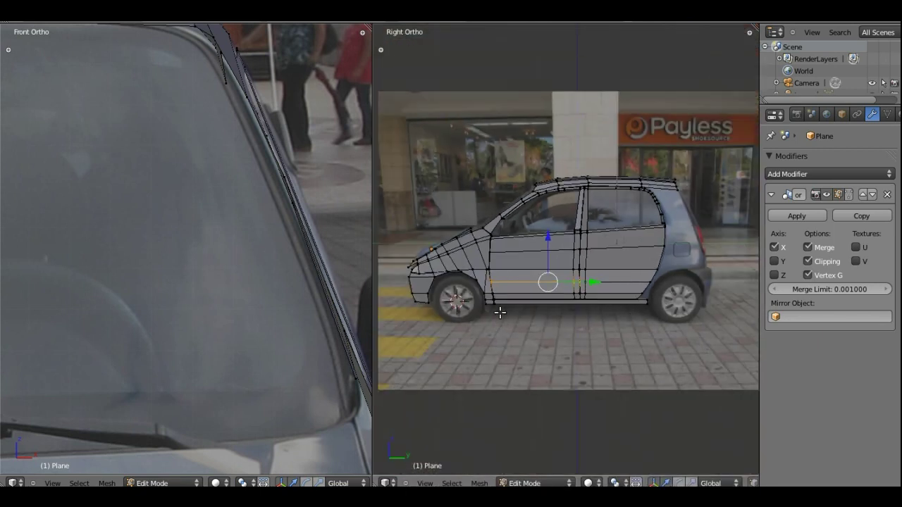
pyautogui.hotkey('ctrl', 's')
pyautogui.click(540, 265)
# - Orbit around the mesh to inspect it in 3D, trying and undoing a rear-pillar box selection
pyautogui.moveTo(715, 250)
pyautogui.keyDown('shift'); pyautogui.mouseDown(button='middle')
pyautogui.moveTo(675, 249)
pyautogui.moveTo(709, 238)
pyautogui.mouseUp(button='middle'); pyautogui.keyUp('shift')
pyautogui.moveTo(502, 258)
pyautogui.mouseDown(button='middle')
pyautogui.moveTo(483, 244)
pyautogui.moveTo(580, 270)
pyautogui.moveTo(611, 268)
pyautogui.moveTo(578, 261)
pyautogui.moveTo(588, 272)
pyautogui.moveTo(520, 232)
pyautogui.moveTo(585, 272)
pyautogui.moveTo(733, 268)
pyautogui.moveTo(596, 296)
pyautogui.moveTo(573, 349)
pyautogui.moveTo(588, 207)
pyautogui.mouseUp(button='middle')
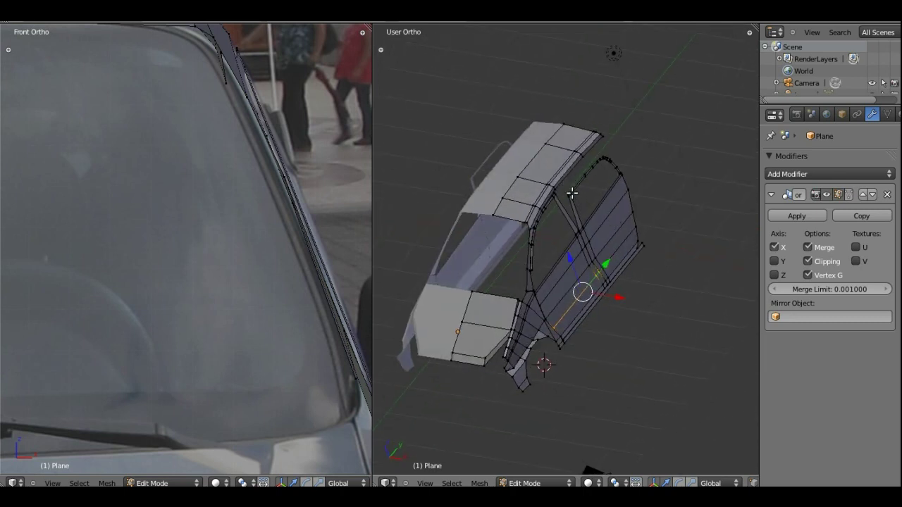
pyautogui.moveTo(630, 160)
pyautogui.mouseDown(button='middle')
pyautogui.moveTo(632, 249)
pyautogui.moveTo(657, 109)
pyautogui.moveTo(676, 195)
pyautogui.moveTo(695, 110)
pyautogui.moveTo(625, 64)
pyautogui.mouseUp(button='middle')
pyautogui.scroll(3, 607, 199)
pyautogui.moveTo(607, 199)
pyautogui.mouseDown(button='middle')
pyautogui.moveTo(569, 216)
pyautogui.moveTo(573, 197)
pyautogui.mouseUp(button='middle')
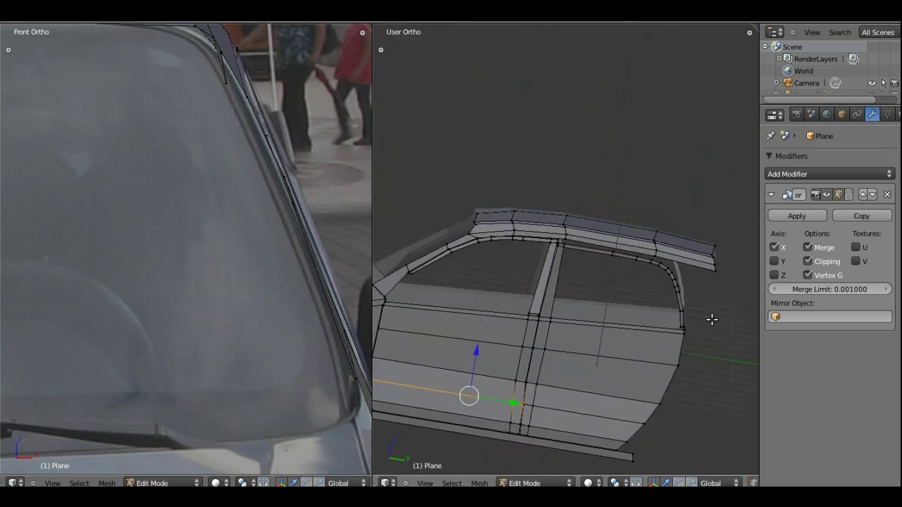
pyautogui.press('b')
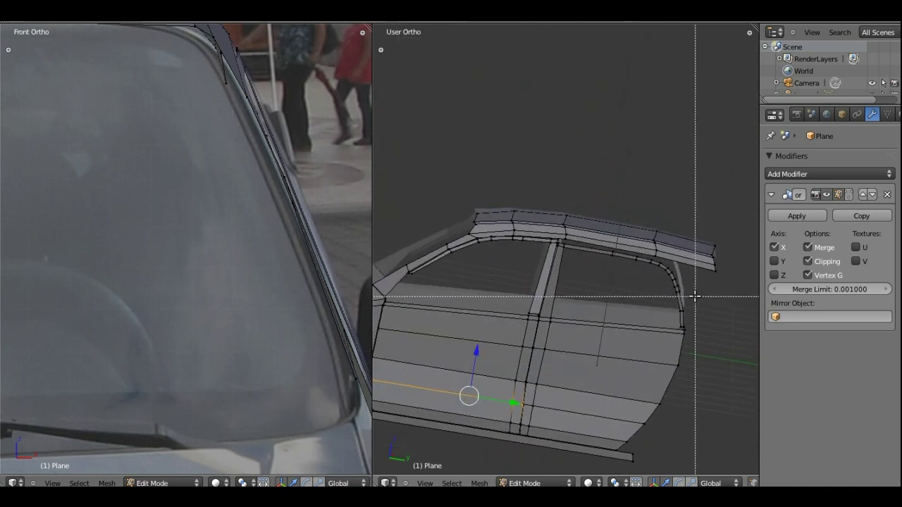
pyautogui.moveTo(694, 303); pyautogui.dragTo(595, 268)
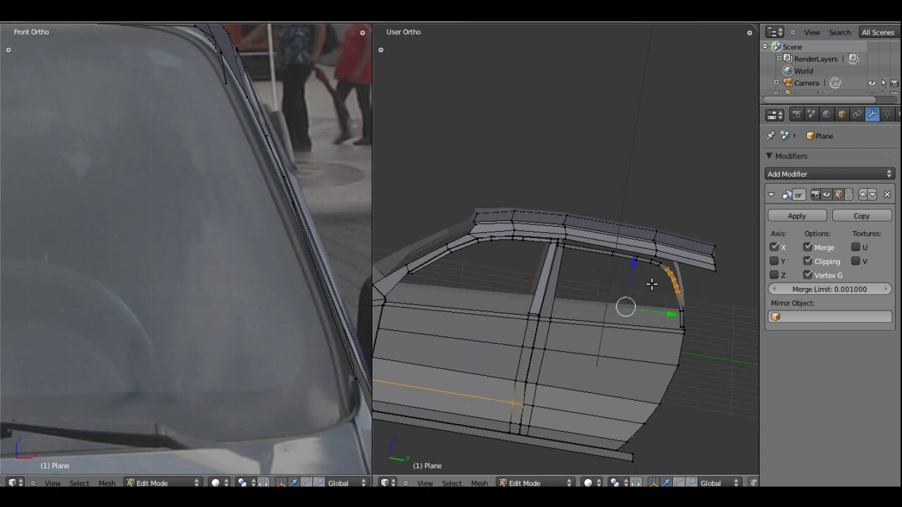
pyautogui.hotkey('ctrl', 'z')
pyautogui.hotkey('ctrl', 'z')
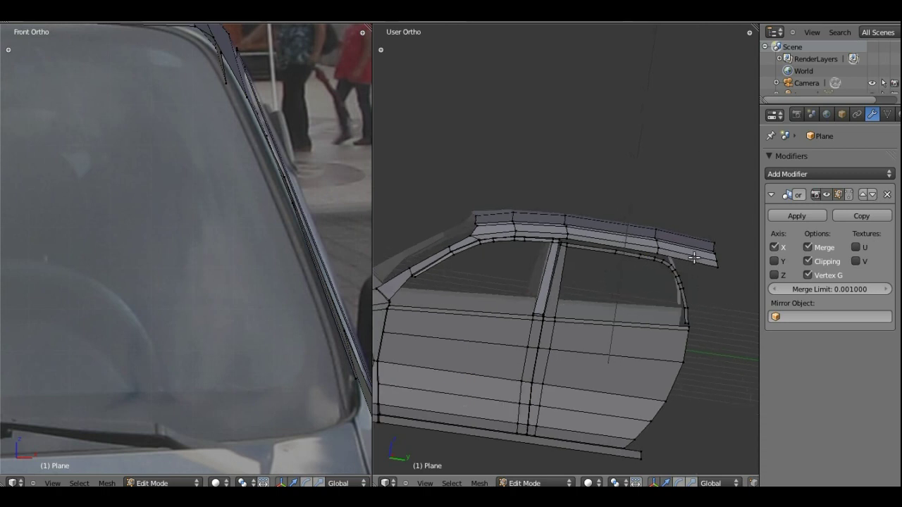
pyautogui.moveTo(694, 258); pyautogui.dragTo(687, 227, button='middle')
# - Return to Right Ortho view and box-select the roof edges above the rear door
pyautogui.press('KP_3')
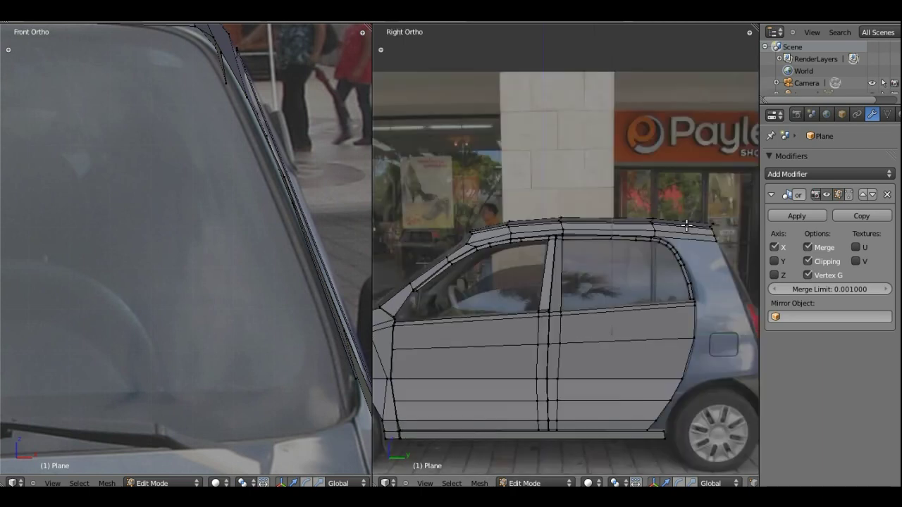
pyautogui.keyDown('shift'); pyautogui.moveTo(692, 275); pyautogui.dragTo(604, 284, button='middle'); pyautogui.keyUp('shift')
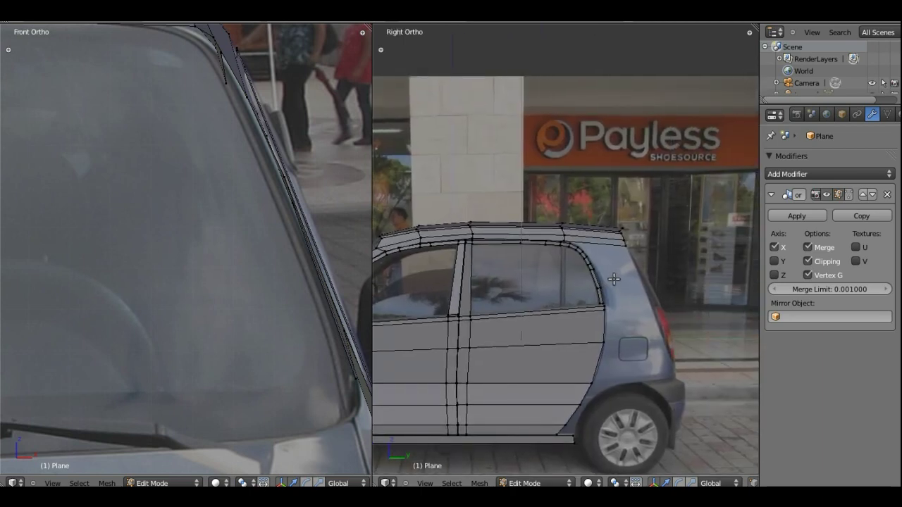
pyautogui.press('b')
pyautogui.moveTo(631, 284); pyautogui.dragTo(469, 239)
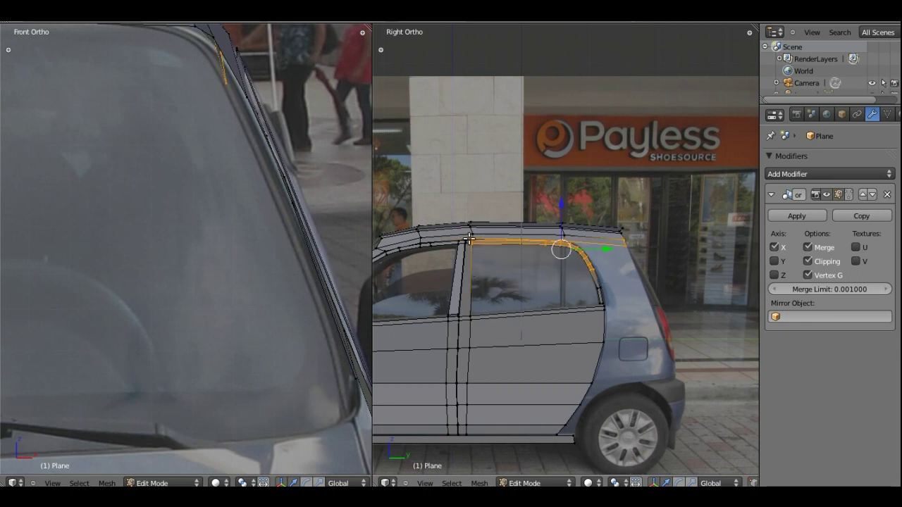
# - Shift the selected roof edges and the roof-corner vertex along X
pyautogui.moveTo(626, 245); pyautogui.dragTo(623, 237)
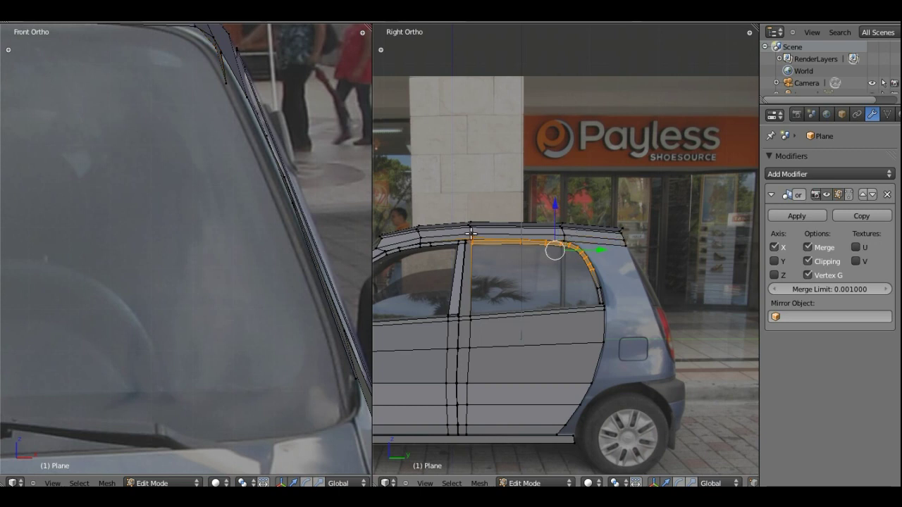
pyautogui.moveTo(477, 218)
pyautogui.mouseDown(button='middle')
pyautogui.moveTo(505, 270)
pyautogui.moveTo(592, 270)
pyautogui.mouseUp(button='middle')
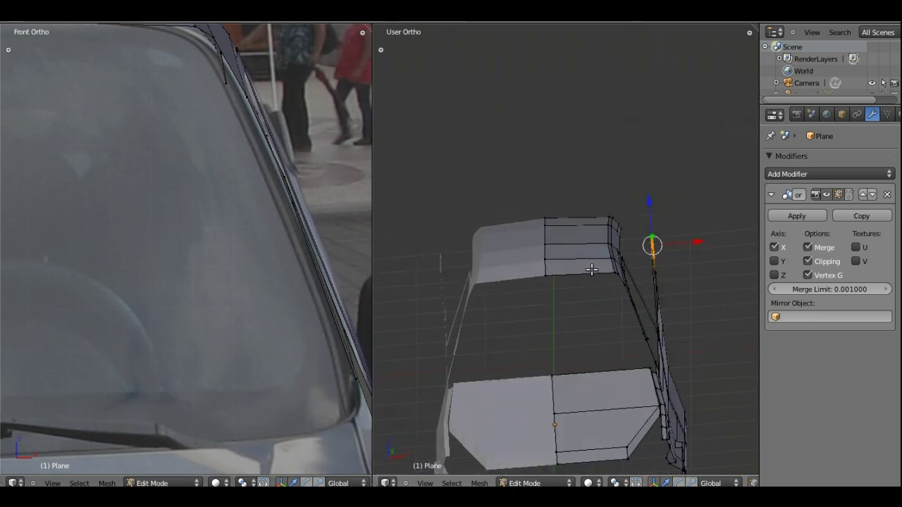
pyautogui.moveTo(705, 241); pyautogui.dragTo(670, 249)
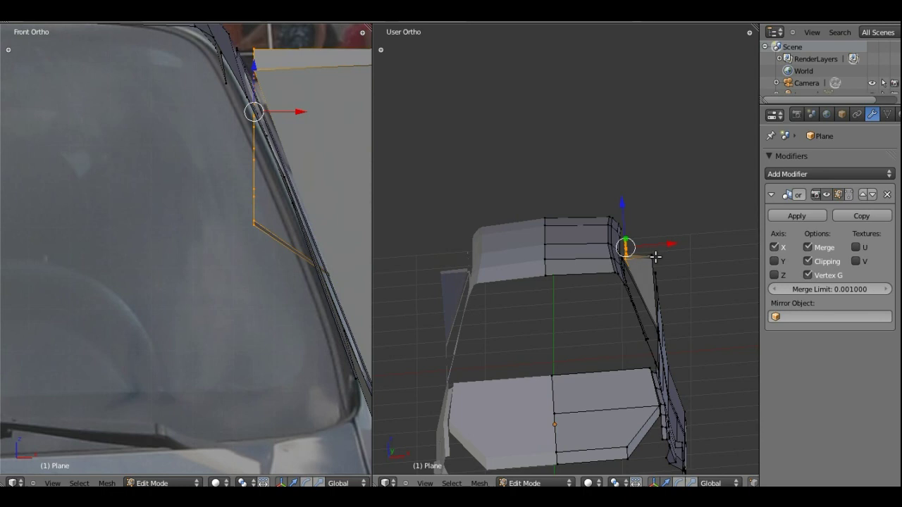
pyautogui.rightClick(652, 254)
pyautogui.press('g')
pyautogui.press('x')
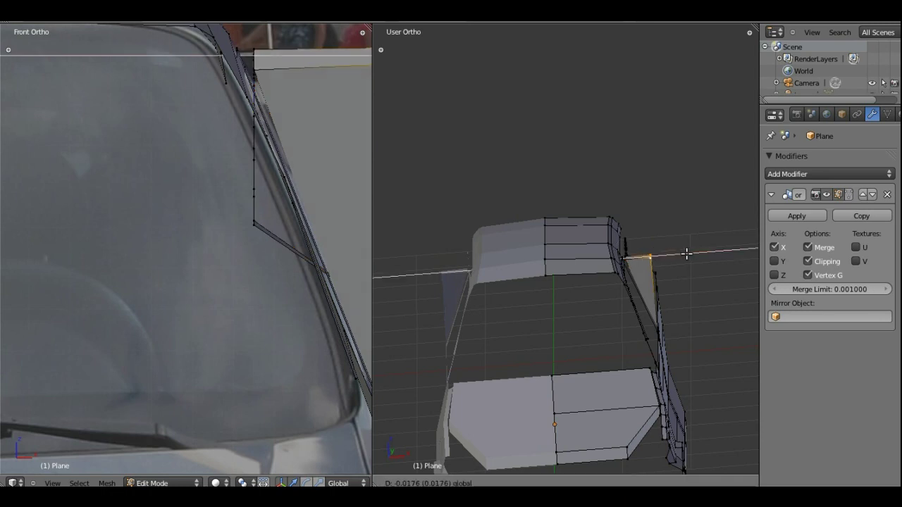
pyautogui.click(668, 258)
# - Slide two door-frame vertices sideways along X
pyautogui.moveTo(613, 370)
pyautogui.mouseDown(button='middle')
pyautogui.moveTo(585, 373)
pyautogui.moveTo(559, 358)
pyautogui.moveTo(510, 387)
pyautogui.moveTo(550, 402)
pyautogui.mouseUp(button='middle')
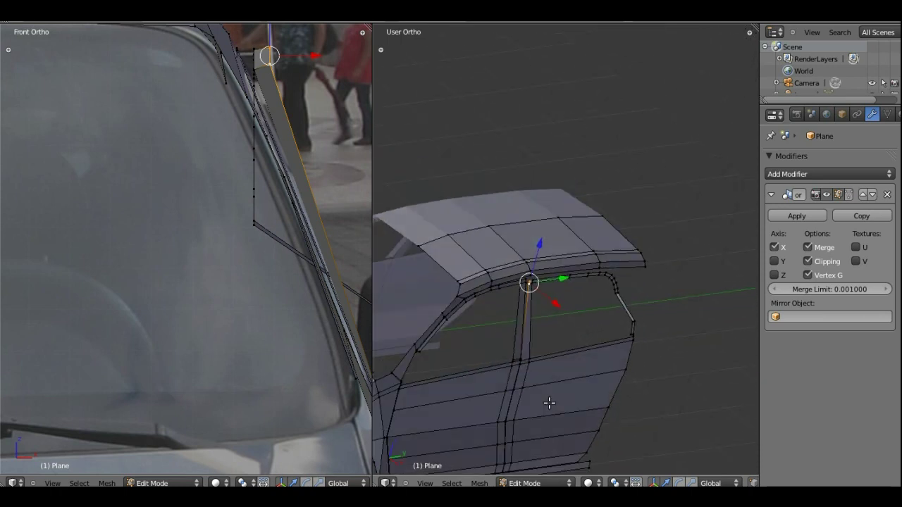
pyautogui.rightClick(630, 321)
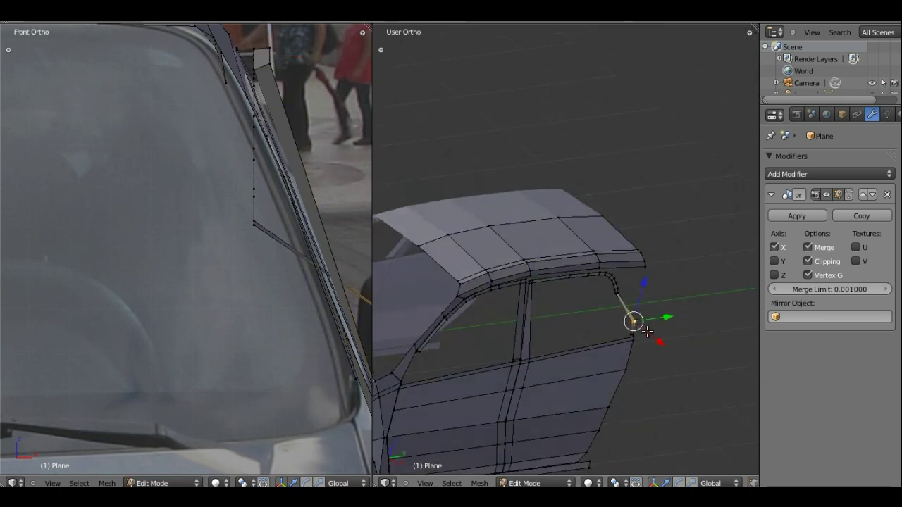
pyautogui.press('g')
pyautogui.press('x')
pyautogui.click(651, 336)
pyautogui.moveTo(534, 387)
pyautogui.mouseDown(button='middle')
pyautogui.moveTo(597, 363)
pyautogui.moveTo(597, 347)
pyautogui.moveTo(641, 294)
pyautogui.moveTo(627, 322)
pyautogui.mouseUp(button='middle')
pyautogui.press('a')
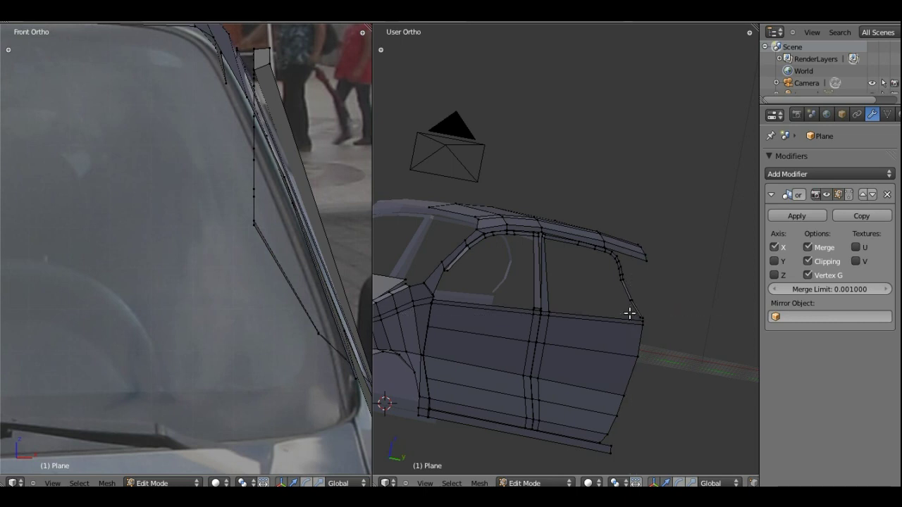
pyautogui.moveTo(655, 330); pyautogui.dragTo(655, 330)
pyautogui.moveTo(602, 355); pyautogui.dragTo(657, 368, button='middle')
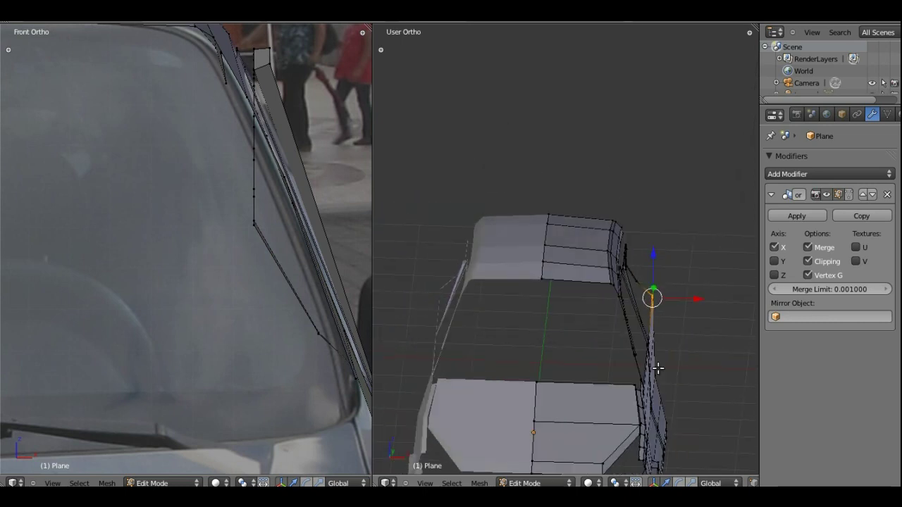
pyautogui.press('g')
pyautogui.press('x')
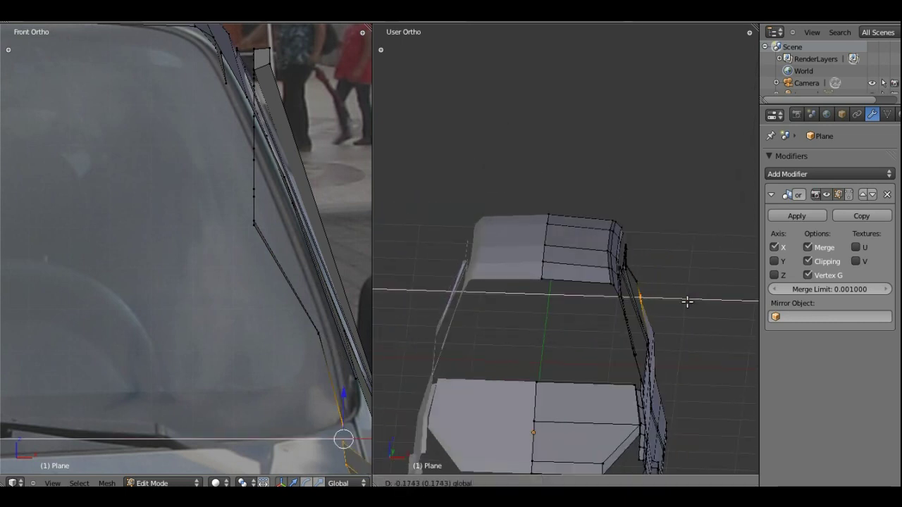
pyautogui.click(684, 302)
# - Slide the A-pillar vertices along X toward the windshield edge
pyautogui.moveTo(539, 345)
pyautogui.mouseDown(button='middle')
pyautogui.moveTo(540, 317)
pyautogui.moveTo(530, 321)
pyautogui.moveTo(554, 313)
pyautogui.moveTo(520, 316)
pyautogui.moveTo(540, 306)
pyautogui.mouseUp(button='middle')
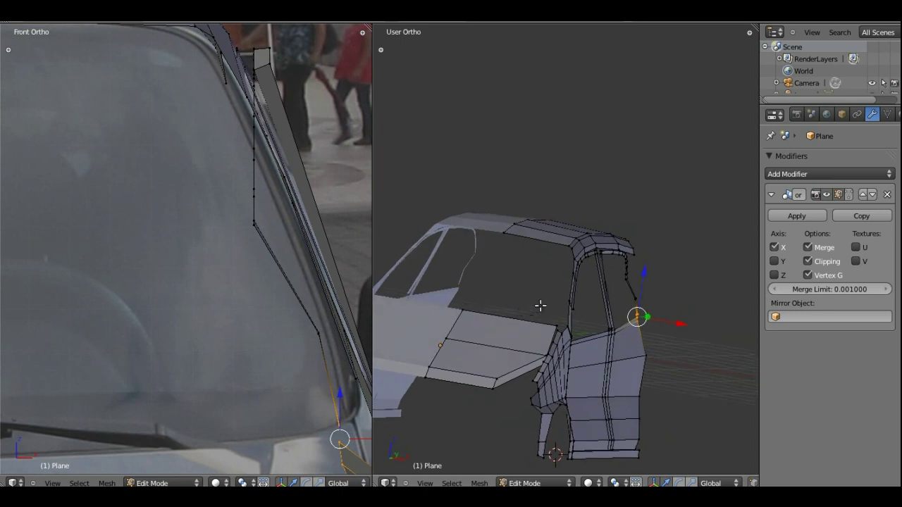
pyautogui.rightClick(625, 280)
pyautogui.keyDown('shift'); pyautogui.rightClick(627, 278); pyautogui.keyUp('shift')
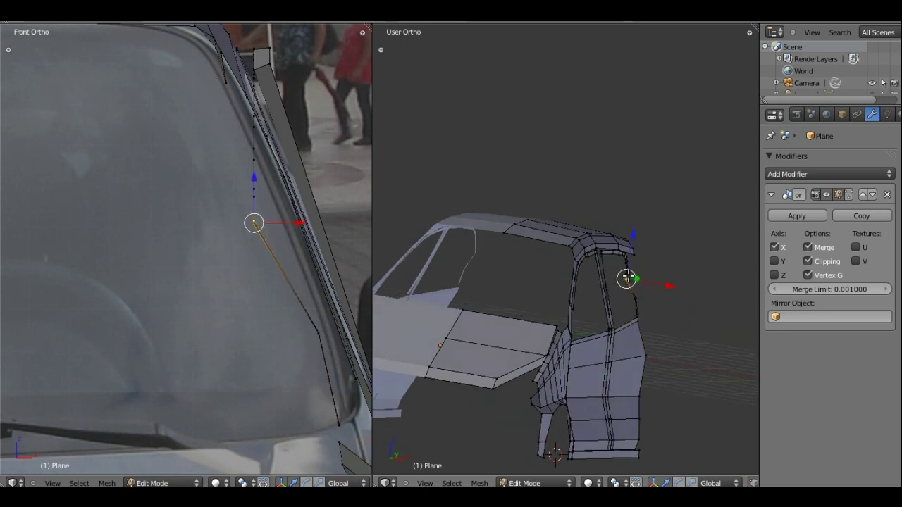
pyautogui.press('g')
pyautogui.press('x')
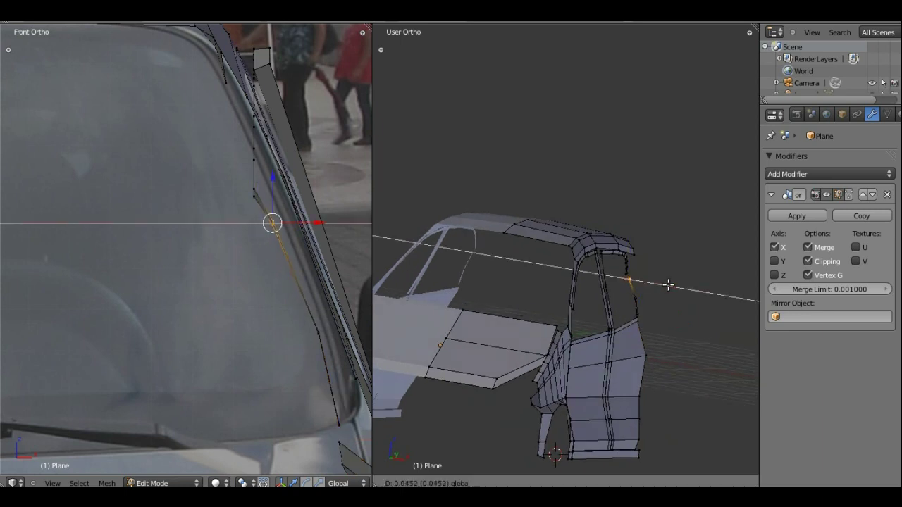
pyautogui.click(573, 300)
# - Nudge another door-frame vertex slightly along X
pyautogui.moveTo(574, 301); pyautogui.dragTo(486, 313, button='middle')
pyautogui.scroll(2, 486, 312)
pyautogui.scroll(2, 590, 286)
pyautogui.scroll(2, 590, 285)
pyautogui.moveTo(662, 302)
pyautogui.mouseDown(button='middle')
pyautogui.moveTo(648, 281)
pyautogui.moveTo(656, 298)
pyautogui.moveTo(597, 342)
pyautogui.moveTo(637, 332)
pyautogui.moveTo(680, 295)
pyautogui.mouseUp(button='middle')
pyautogui.rightClick(668, 318)
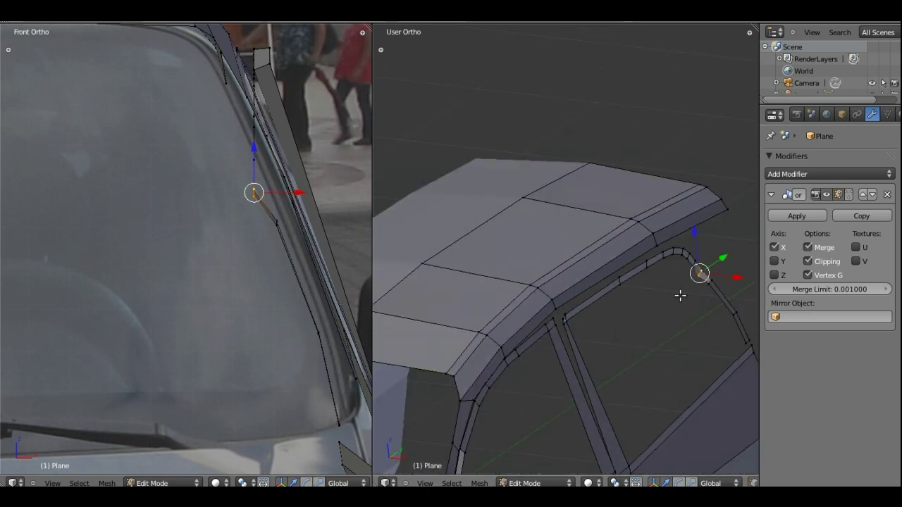
pyautogui.press('g')
pyautogui.press('x')
pyautogui.click(732, 273)
# - Deselect everything and orbit and zoom out to review the adjusted car shell
pyautogui.scroll(-4, 705, 282)
pyautogui.moveTo(705, 282)
pyautogui.mouseDown(button='middle')
pyautogui.moveTo(594, 302)
pyautogui.moveTo(564, 338)
pyautogui.moveTo(569, 290)
pyautogui.moveTo(593, 303)
pyautogui.mouseUp(button='middle')
pyautogui.moveTo(585, 297)
pyautogui.mouseDown(button='middle')
pyautogui.moveTo(538, 308)
pyautogui.moveTo(606, 280)
pyautogui.moveTo(666, 280)
pyautogui.mouseUp(button='middle')
pyautogui.scroll(1, 572, 290)
pyautogui.scroll(2, 574, 261)
pyautogui.scroll(-1, 577, 266)
pyautogui.press('a')
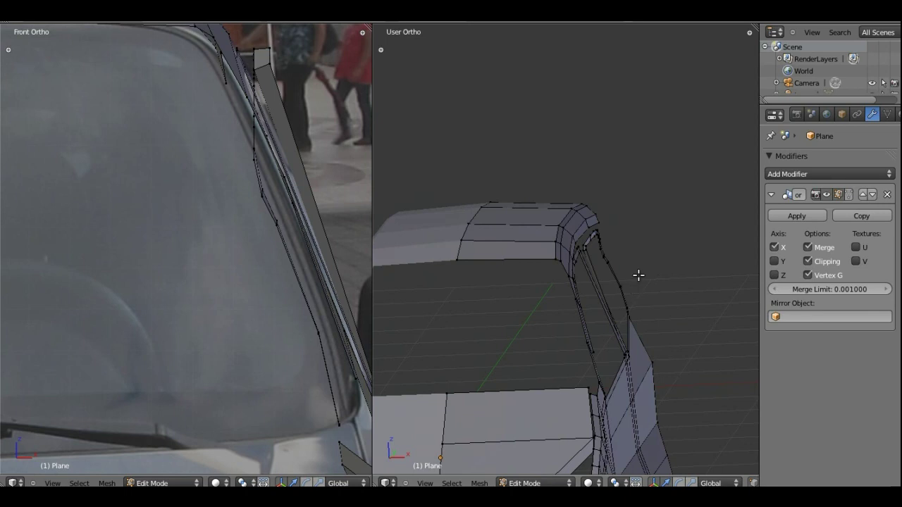
pyautogui.moveTo(606, 247); pyautogui.dragTo(592, 252, button='middle')
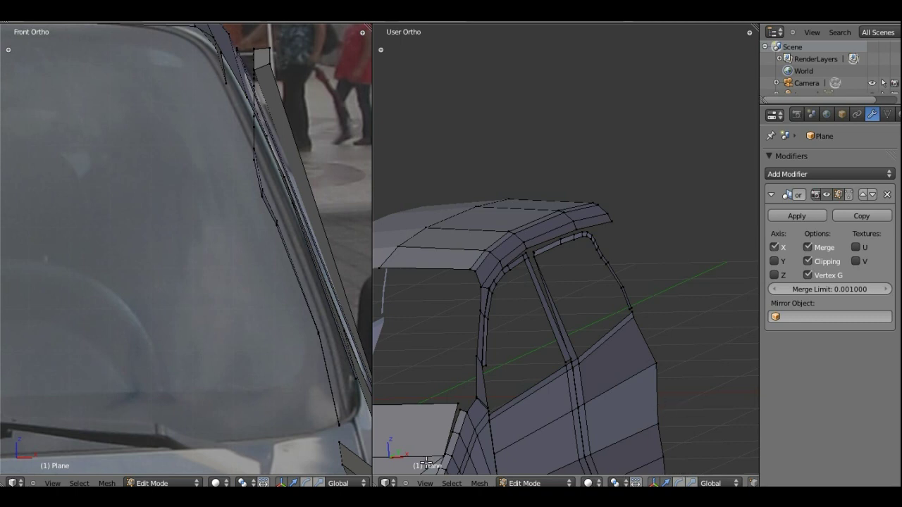
pyautogui.scroll(-2, 634, 483)
pyautogui.scroll(-2, 635, 482)
pyautogui.scroll(-2, 634, 483)
pyautogui.scroll(-1, 634, 482)
# - Turn on proportional editing and select the roof-corner vertex at the A-pillar top
pyautogui.click(624, 482)
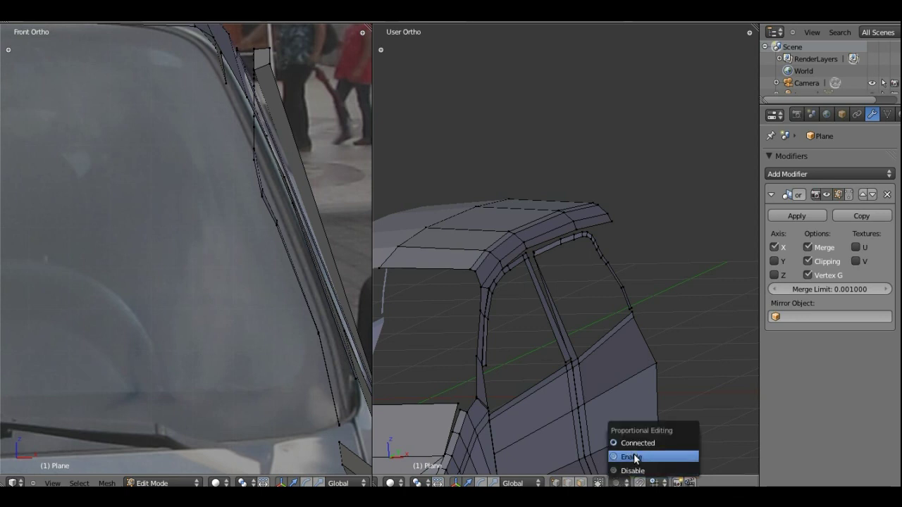
pyautogui.click(635, 459)
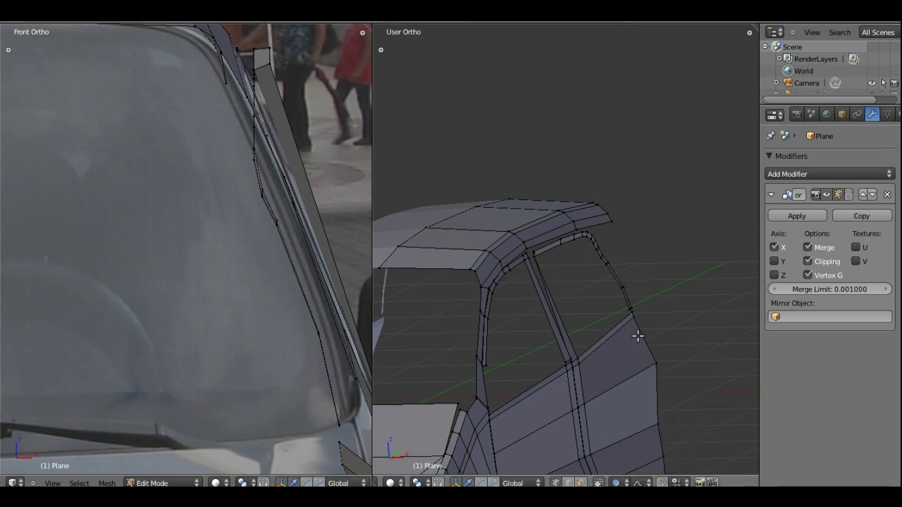
pyautogui.moveTo(597, 306); pyautogui.dragTo(619, 296, button='middle')
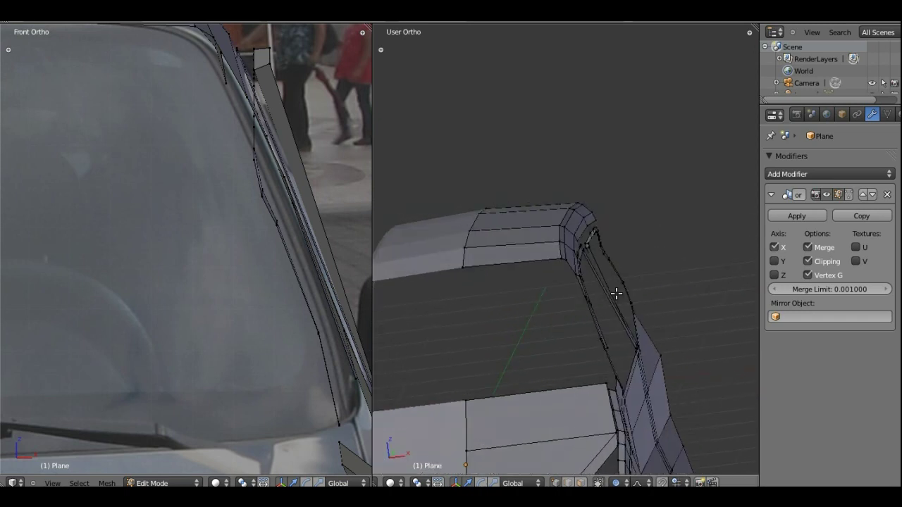
pyautogui.rightClick(599, 230)
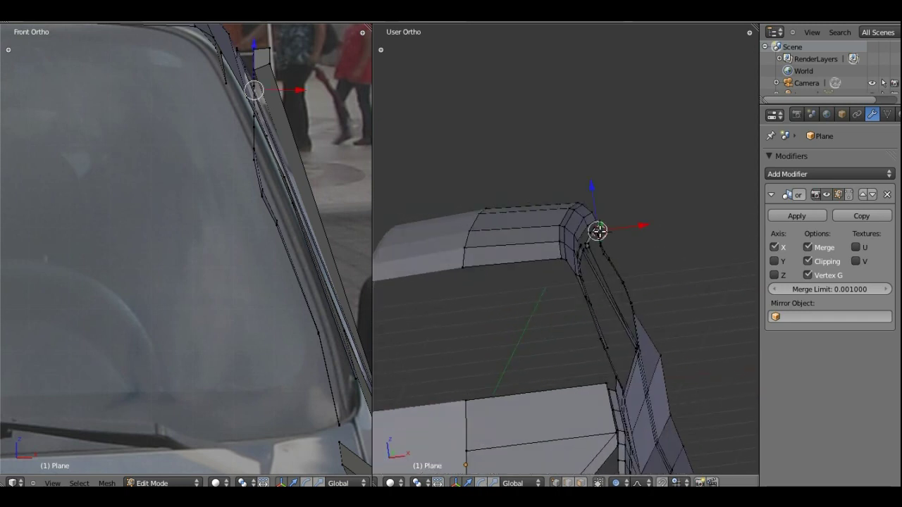
pyautogui.moveTo(598, 231); pyautogui.dragTo(603, 227, button='middle')
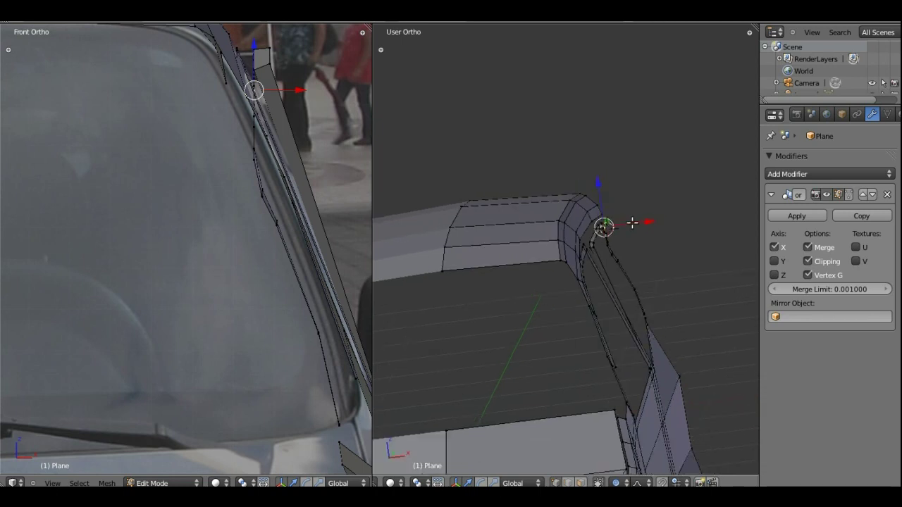
# - Shift the A-pillar top vertex along X by -0.0033 with a smooth falloff of size 0.22
pyautogui.press('g')
pyautogui.press('x')
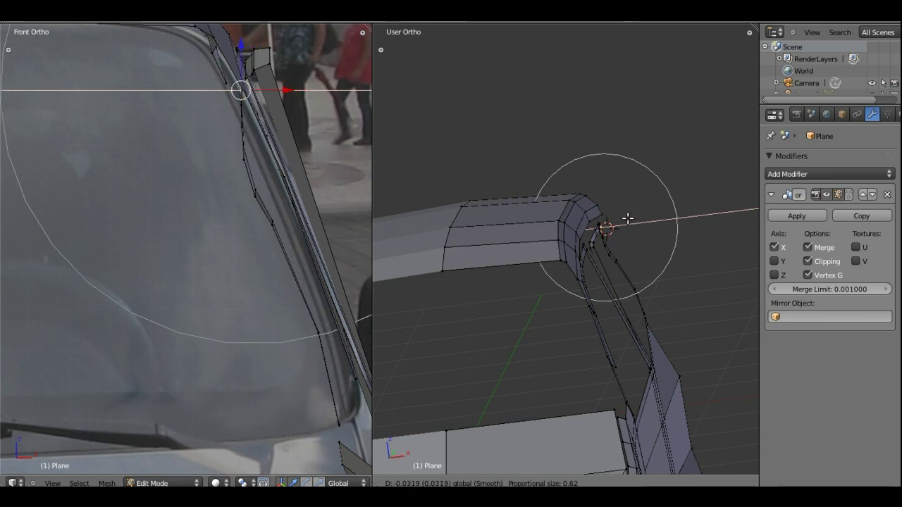
pyautogui.rightClick(627, 219)
pyautogui.moveTo(614, 292); pyautogui.dragTo(616, 293, button='middle')
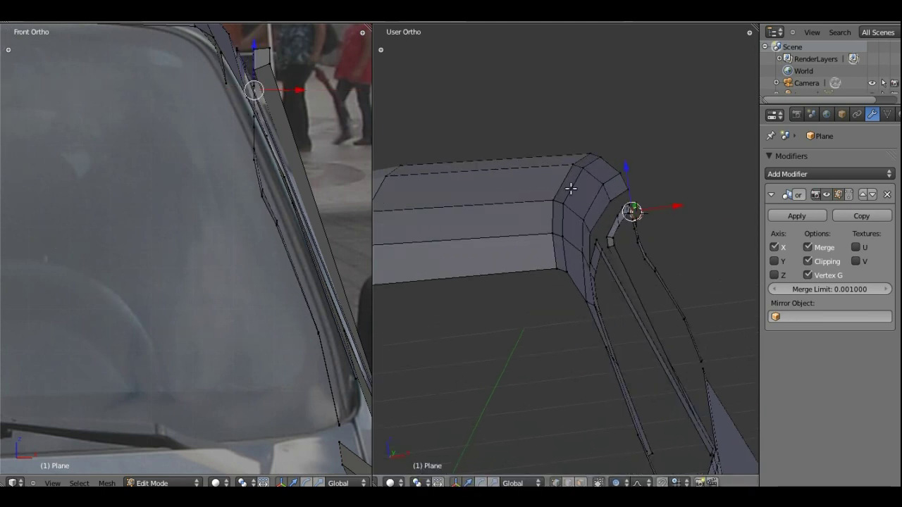
pyautogui.keyDown('shift'); pyautogui.moveTo(571, 189); pyautogui.dragTo(547, 245, button='middle'); pyautogui.keyUp('shift')
pyautogui.press('g')
pyautogui.press('x')
pyautogui.scroll(-3, 576, 227)
pyautogui.scroll(4, 576, 225)
pyautogui.scroll(8, 576, 225)
pyautogui.scroll(2, 575, 225)
pyautogui.scroll(4, 573, 227)
pyautogui.scroll(3, 572, 226)
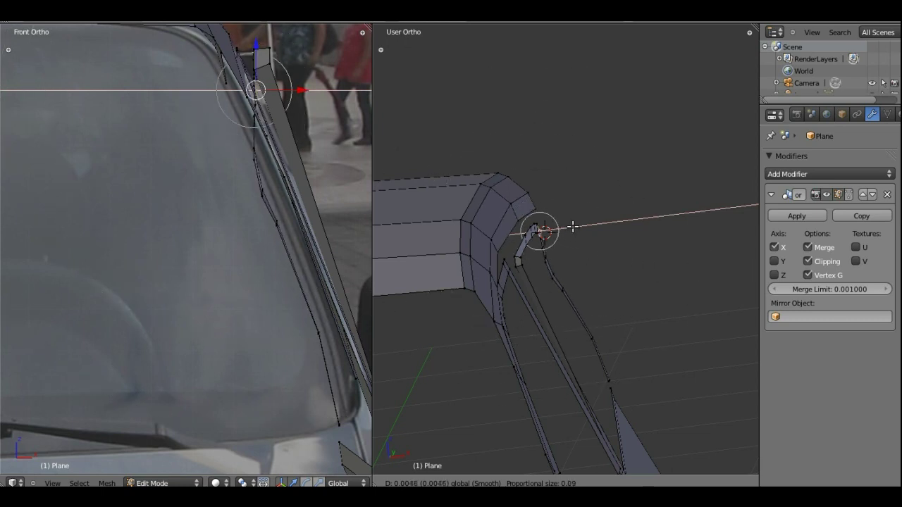
pyautogui.scroll(-1, 574, 227)
pyautogui.scroll(-1, 577, 227)
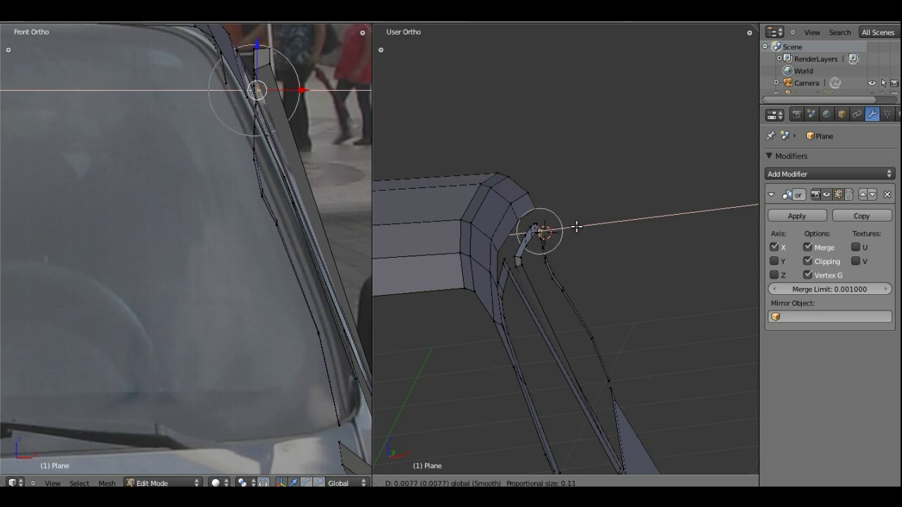
pyautogui.scroll(-1, 576, 226)
pyautogui.scroll(-2, 575, 225)
pyautogui.scroll(-1, 573, 226)
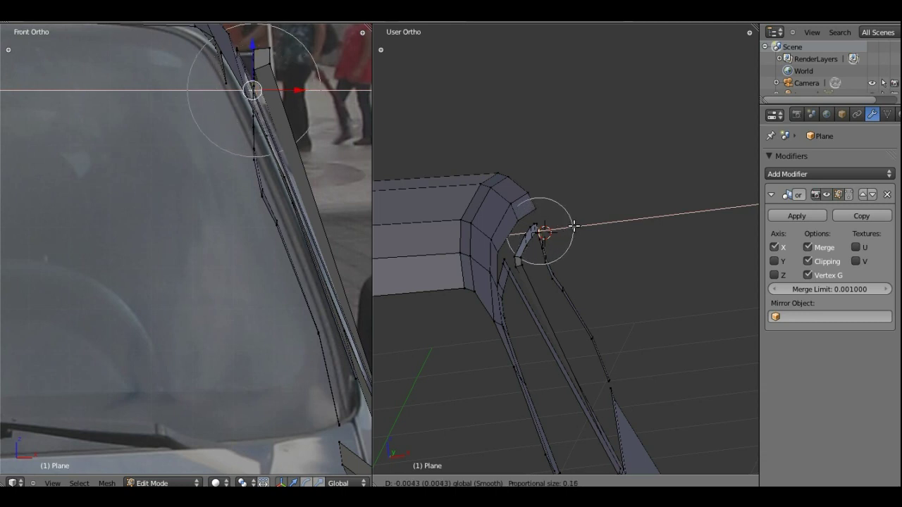
pyautogui.scroll(-1, 575, 226)
pyautogui.scroll(-2, 573, 226)
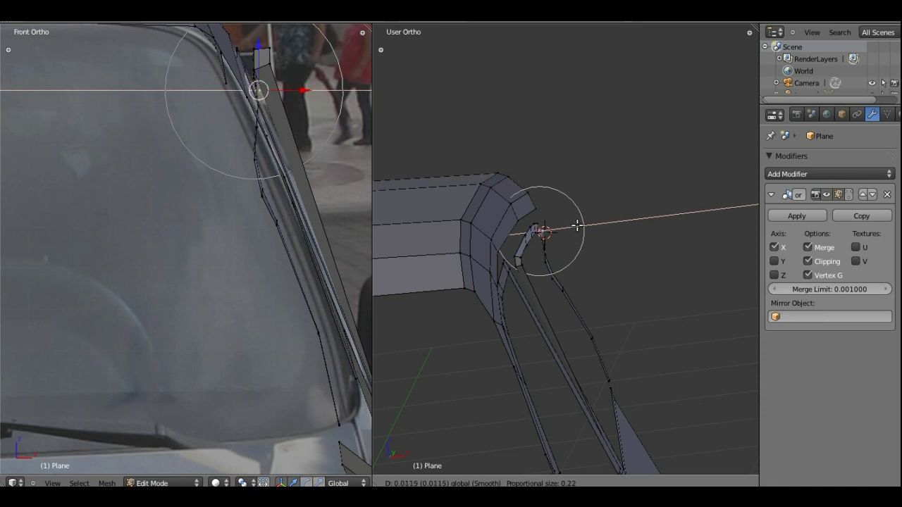
pyautogui.click(576, 226)
# - Reframe the car body from above and select the vertex at the roof corner
pyautogui.moveTo(544, 262)
pyautogui.mouseDown(button='middle')
pyautogui.moveTo(413, 323)
pyautogui.moveTo(410, 315)
pyautogui.mouseUp(button='middle')
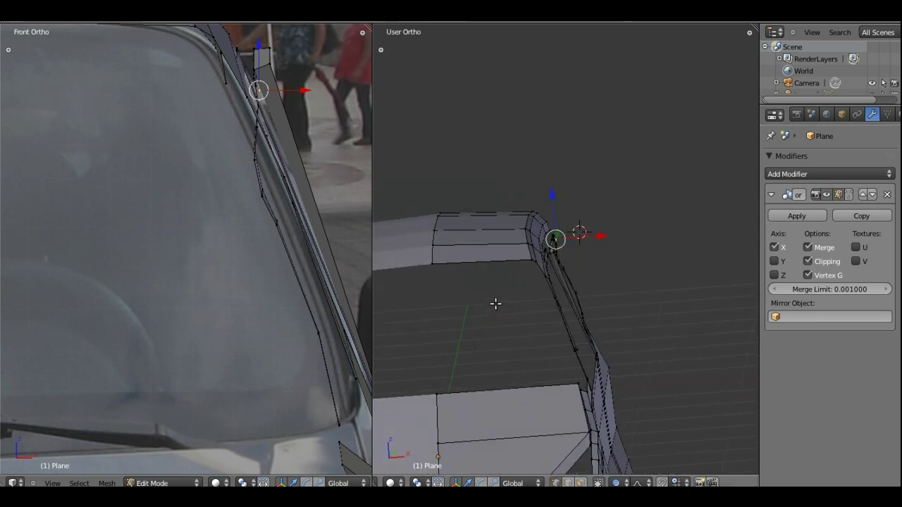
pyautogui.scroll(-3, 496, 304)
pyautogui.scroll(-3, 496, 304)
pyautogui.scroll(-2, 494, 302)
pyautogui.moveTo(493, 302)
pyautogui.mouseDown(button='middle')
pyautogui.moveTo(497, 308)
pyautogui.moveTo(413, 338)
pyautogui.mouseUp(button='middle')
pyautogui.scroll(3, 599, 316)
pyautogui.scroll(2, 570, 292)
pyautogui.scroll(2, 538, 229)
pyautogui.moveTo(538, 229)
pyautogui.mouseDown(button='middle')
pyautogui.moveTo(533, 277)
pyautogui.moveTo(520, 296)
pyautogui.moveTo(578, 278)
pyautogui.moveTo(530, 286)
pyautogui.moveTo(531, 255)
pyautogui.mouseUp(button='middle')
pyautogui.rightClick(496, 249)
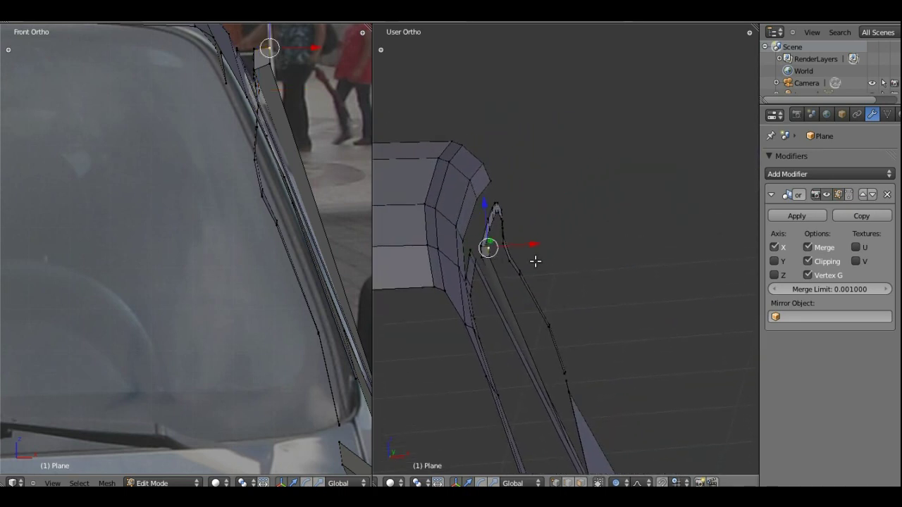
pyautogui.scroll(5, 531, 256)
pyautogui.moveTo(590, 268)
pyautogui.mouseDown(button='middle')
pyautogui.moveTo(517, 317)
pyautogui.moveTo(672, 293)
pyautogui.moveTo(580, 308)
pyautogui.moveTo(619, 296)
pyautogui.moveTo(547, 297)
pyautogui.moveTo(716, 296)
pyautogui.moveTo(645, 296)
pyautogui.moveTo(701, 301)
pyautogui.moveTo(610, 317)
pyautogui.moveTo(585, 377)
pyautogui.moveTo(551, 373)
pyautogui.mouseUp(button='middle')
pyautogui.scroll(2, 611, 317)
# - Select two roof-corner edge loops and switch proportional editing off
pyautogui.keyDown('alt'); pyautogui.rightClick(448, 342); pyautogui.keyUp('alt')
pyautogui.keyDown('alt'); pyautogui.keyDown('shift'); pyautogui.rightClick(444, 356); pyautogui.keyUp('shift'); pyautogui.keyUp('alt')
pyautogui.press('g')
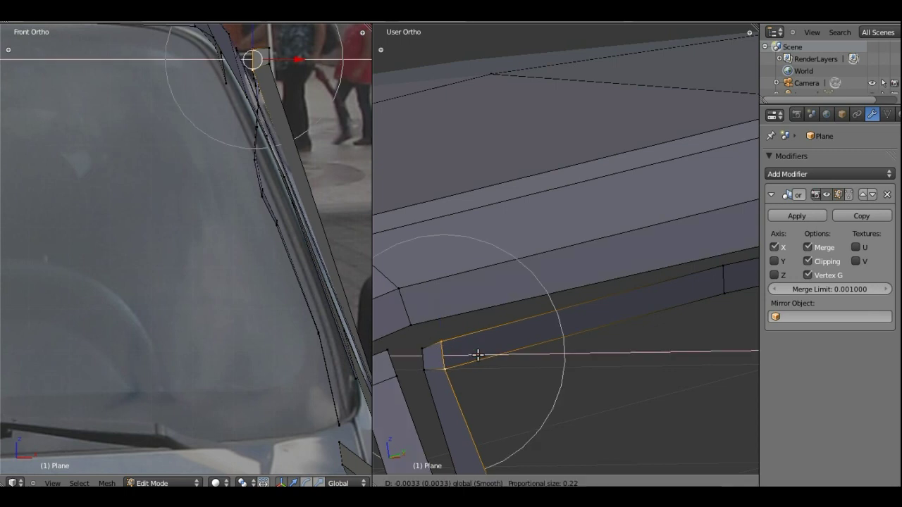
pyautogui.click(476, 354)
pyautogui.click(617, 482)
pyautogui.click(629, 470)
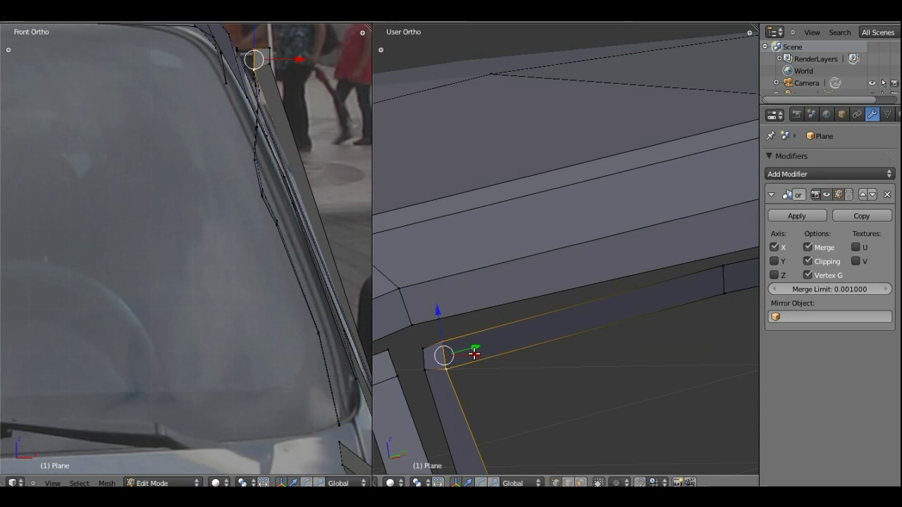
# - Shift the roof-rail edge -0.0232 along X, then move a corner vertex left
pyautogui.press('g')
pyautogui.press('x')
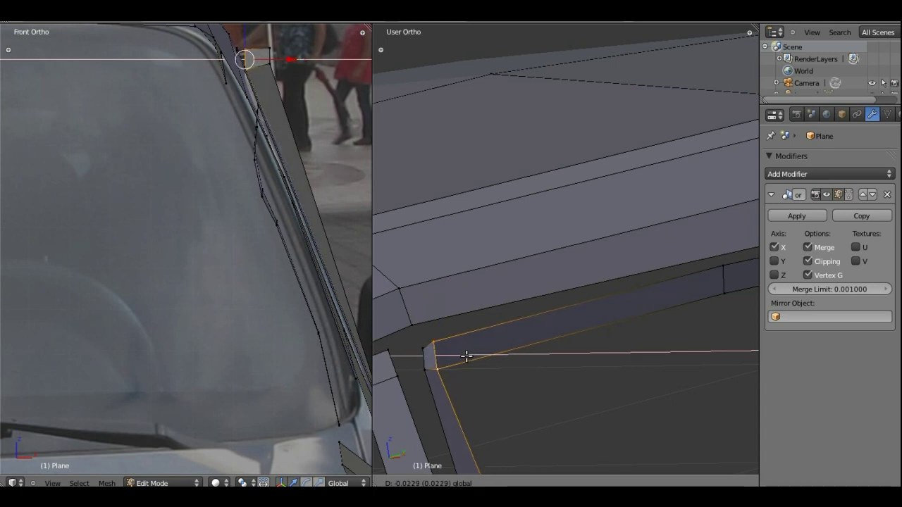
pyautogui.click(466, 356)
pyautogui.rightClick(270, 48)
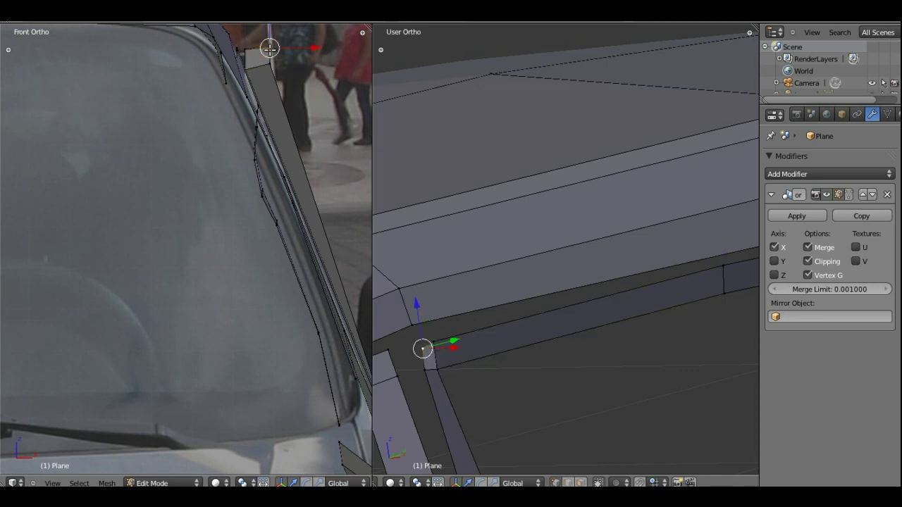
pyautogui.press('g')
pyautogui.press('x')
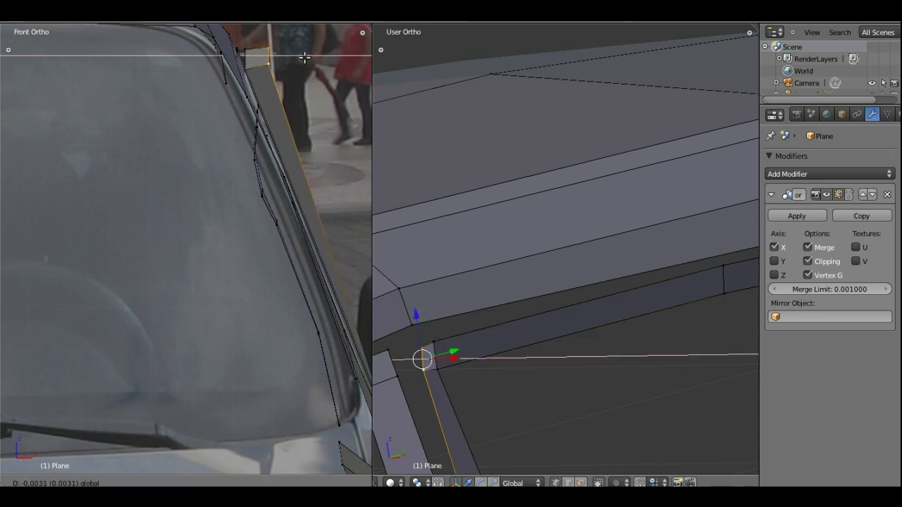
pyautogui.click(272, 52)
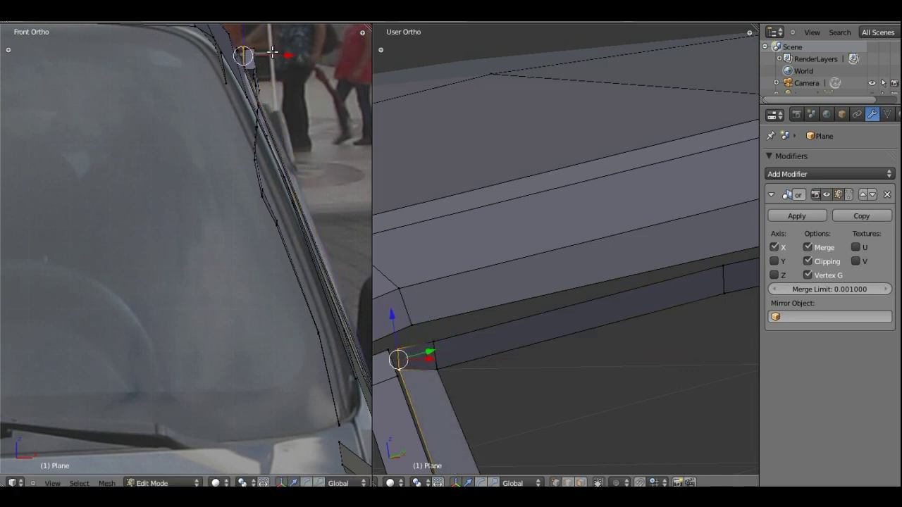
# - Move the remaining pillar-top edge and two neighbouring vertices left along X
pyautogui.rightClick(254, 49)
pyautogui.keyDown('shift'); pyautogui.rightClick(253, 67); pyautogui.keyUp('shift')
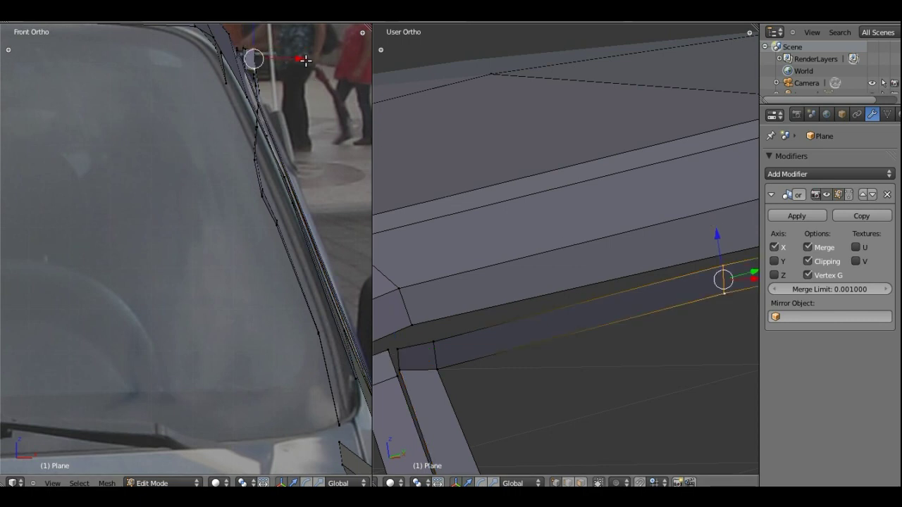
pyautogui.press('g')
pyautogui.press('x')
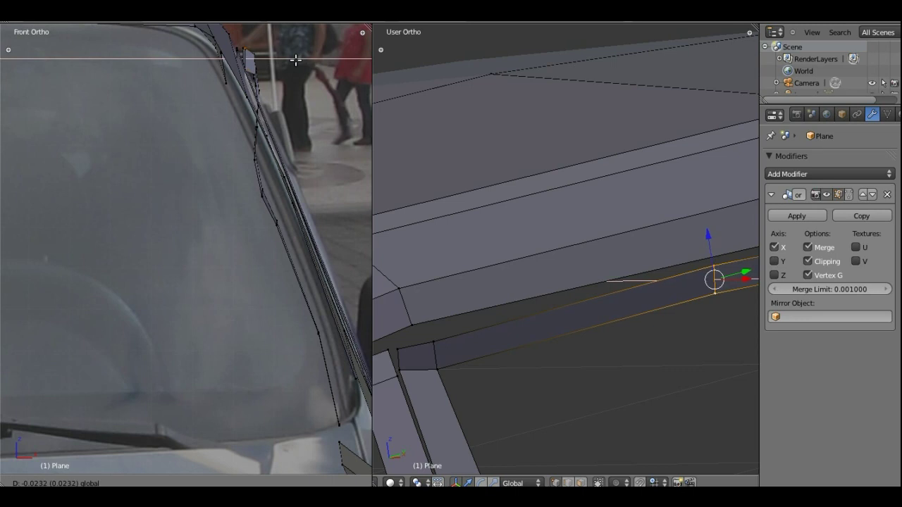
pyautogui.click(295, 60)
pyautogui.rightClick(256, 63)
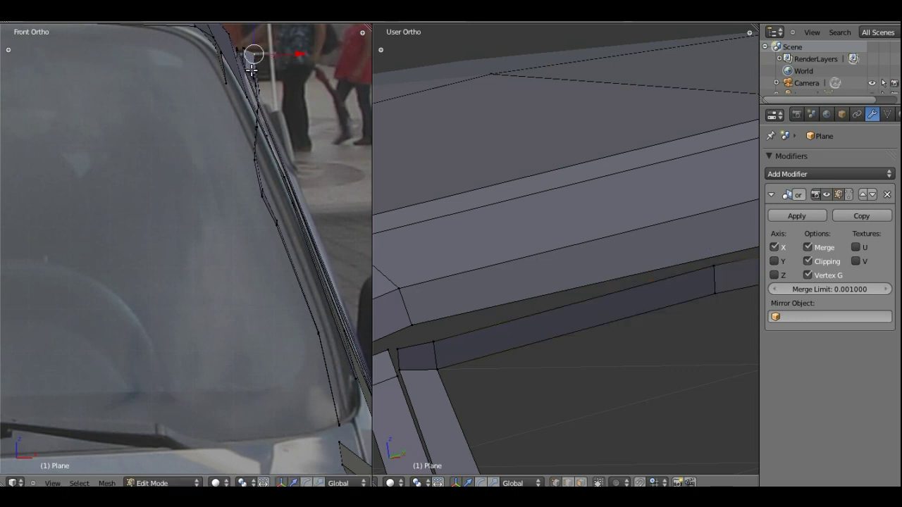
pyautogui.press('g')
pyautogui.click(277, 62)
pyautogui.rightClick(256, 67)
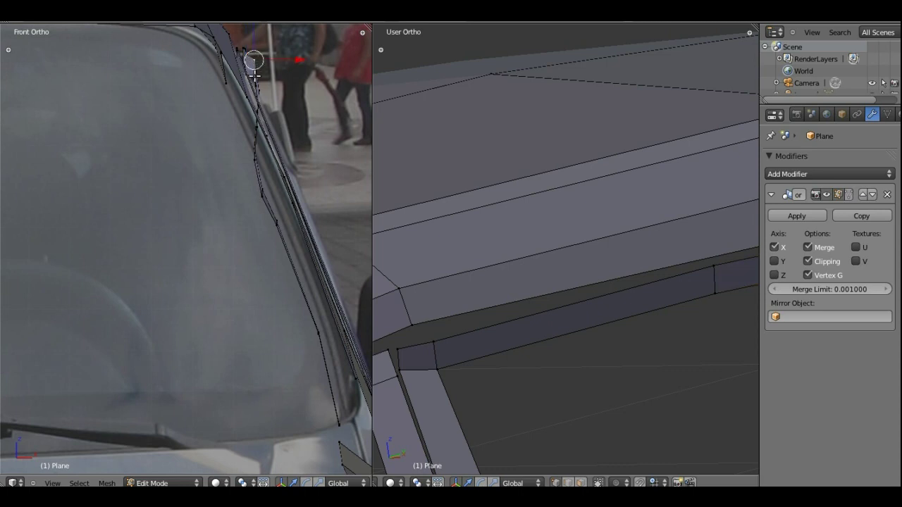
pyautogui.press('g')
pyautogui.press('x')
pyautogui.click(286, 68)
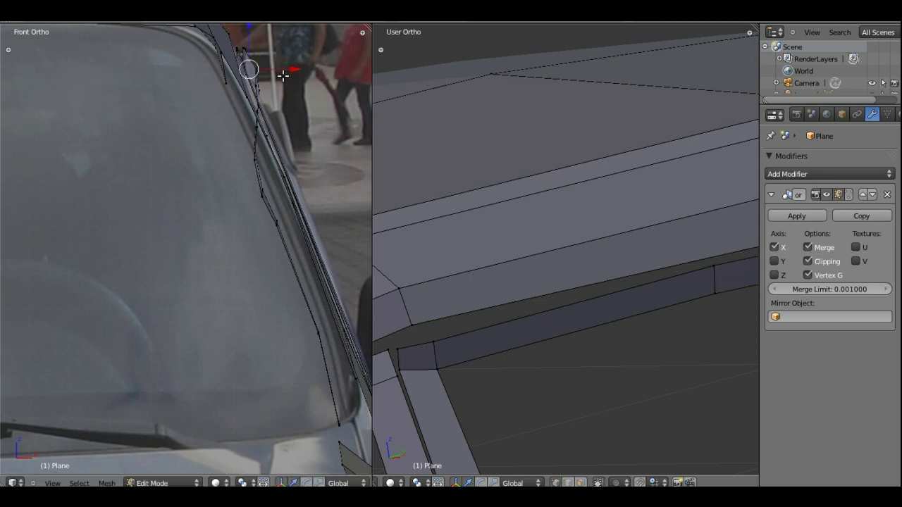
# - Nudge the topmost pillar vertex left along X, redoing the move after an undo
pyautogui.scroll(-3, 508, 181)
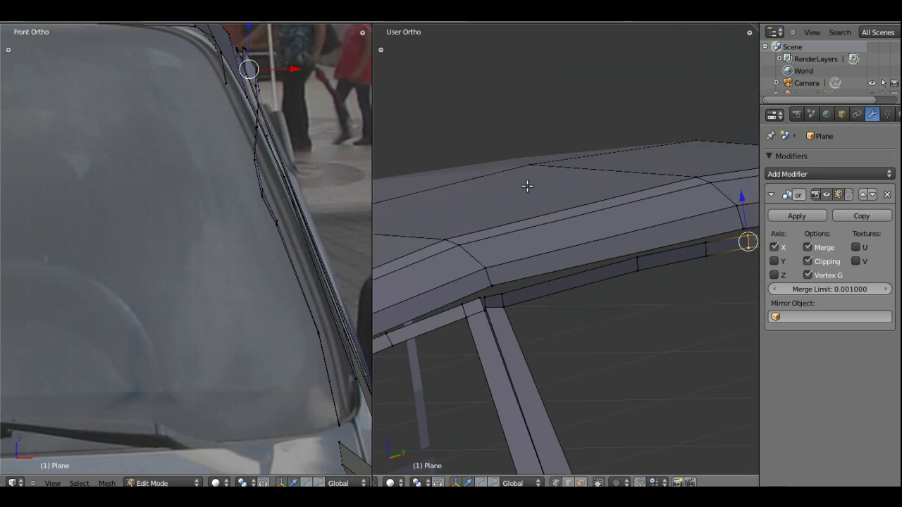
pyautogui.moveTo(644, 242); pyautogui.dragTo(659, 240, button='middle')
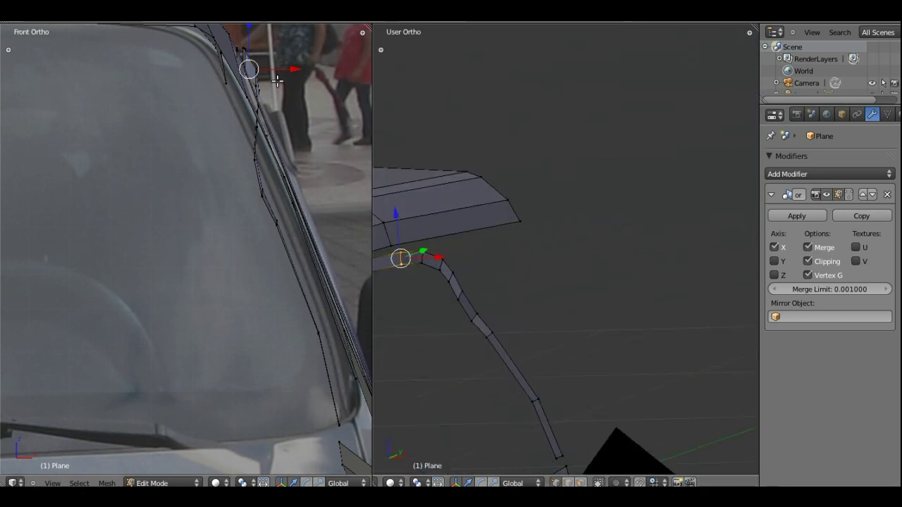
pyautogui.rightClick(247, 54)
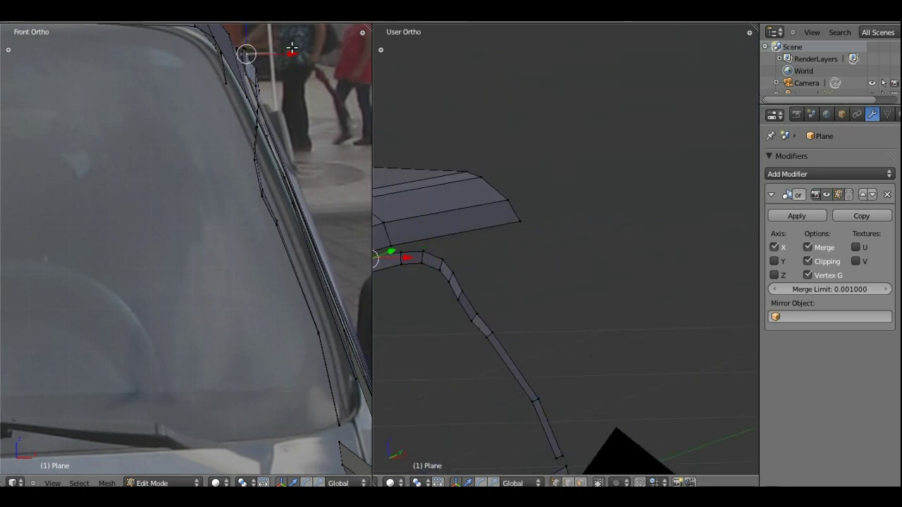
pyautogui.press('g')
pyautogui.press('x')
pyautogui.click(275, 48)
pyautogui.hotkey('ctrl', 'z')
pyautogui.hotkey('ctrl', 'z')
pyautogui.press('g')
pyautogui.press('x')
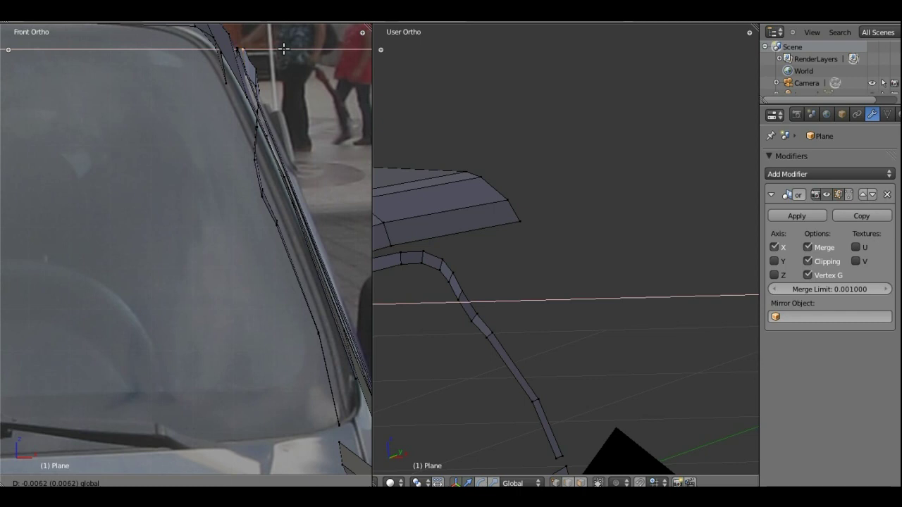
pyautogui.click(282, 49)
# - Shift a neighbouring vertex, a lower pillar vertex and the near-top vertex left along X
pyautogui.rightClick(248, 47)
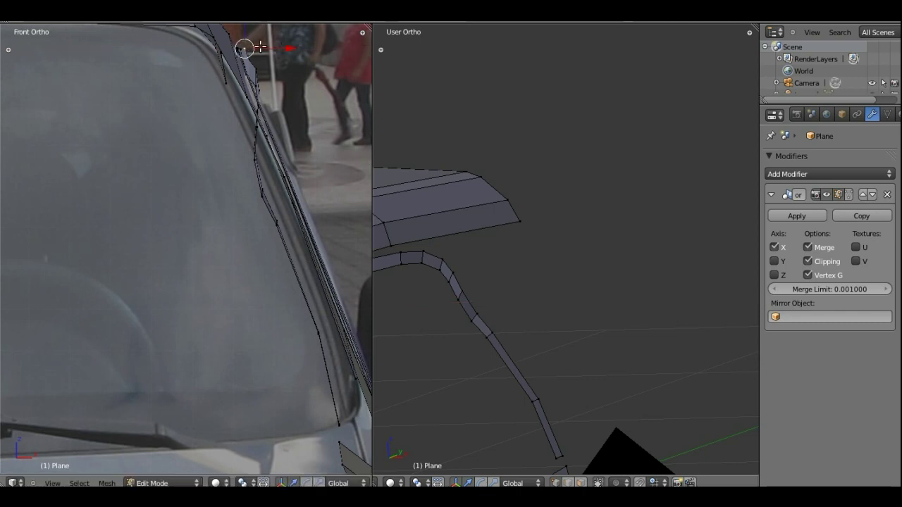
pyautogui.press('g')
pyautogui.press('x')
pyautogui.click(284, 48)
pyautogui.rightClick(254, 71)
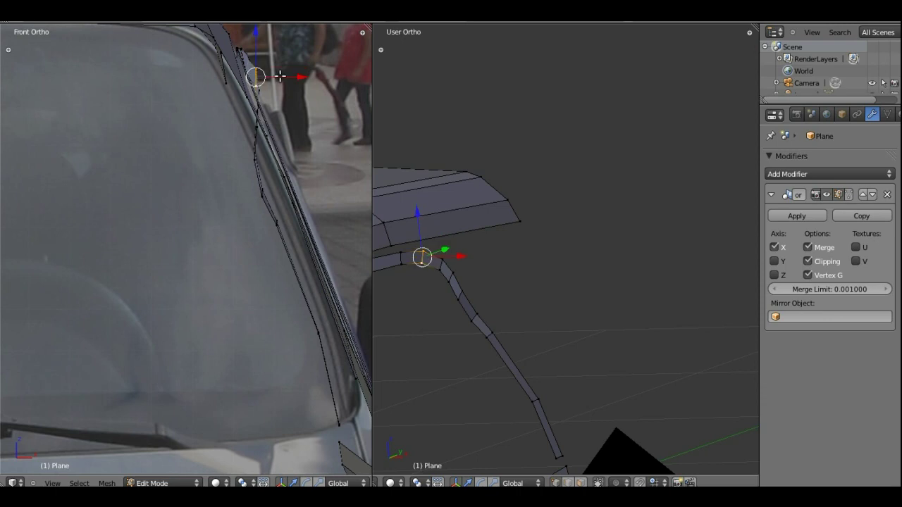
pyautogui.press('g')
pyautogui.press('x')
pyautogui.click(279, 73)
pyautogui.rightClick(247, 53)
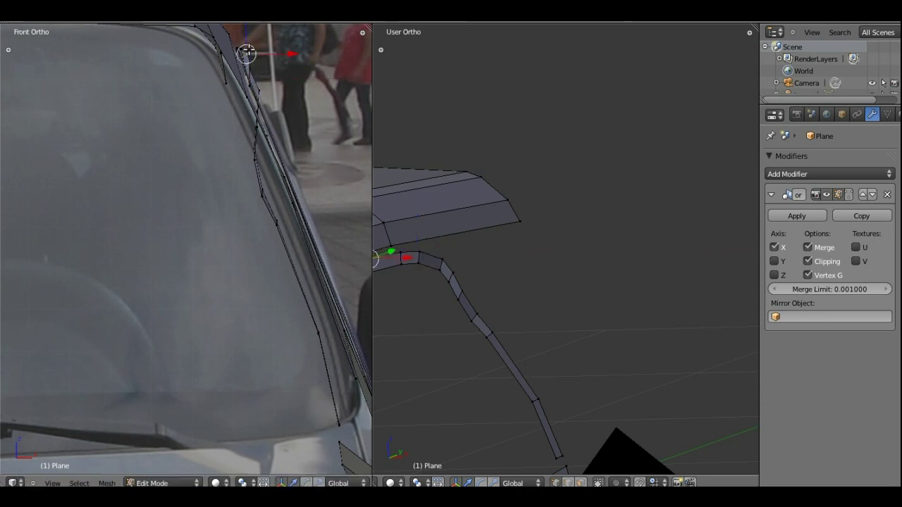
pyautogui.press('g')
pyautogui.press('x')
pyautogui.click(268, 57)
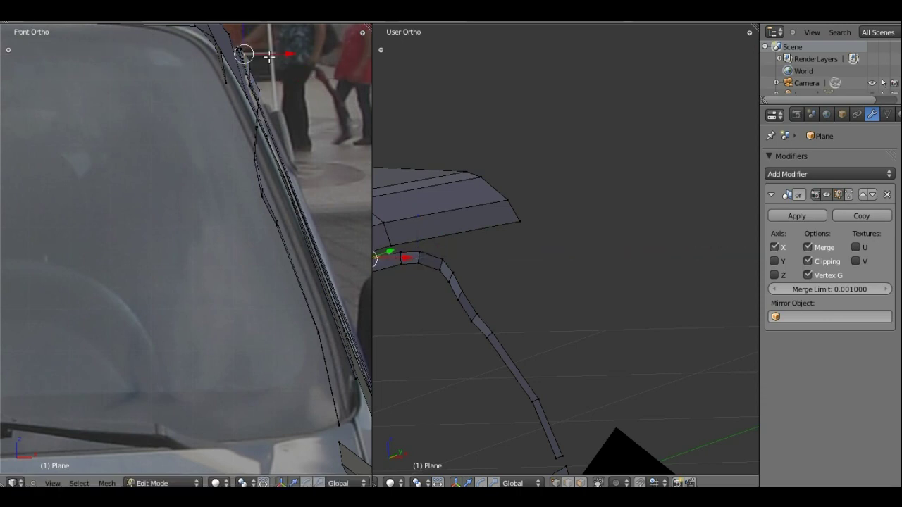
# - Nudge three more A-pillar vertices left along X onto the windshield outline
pyautogui.rightClick(249, 60)
pyautogui.press('g')
pyautogui.press('x')
pyautogui.click(279, 64)
pyautogui.rightClick(255, 89)
pyautogui.press('g')
pyautogui.press('x')
pyautogui.click(277, 79)
pyautogui.rightClick(260, 67)
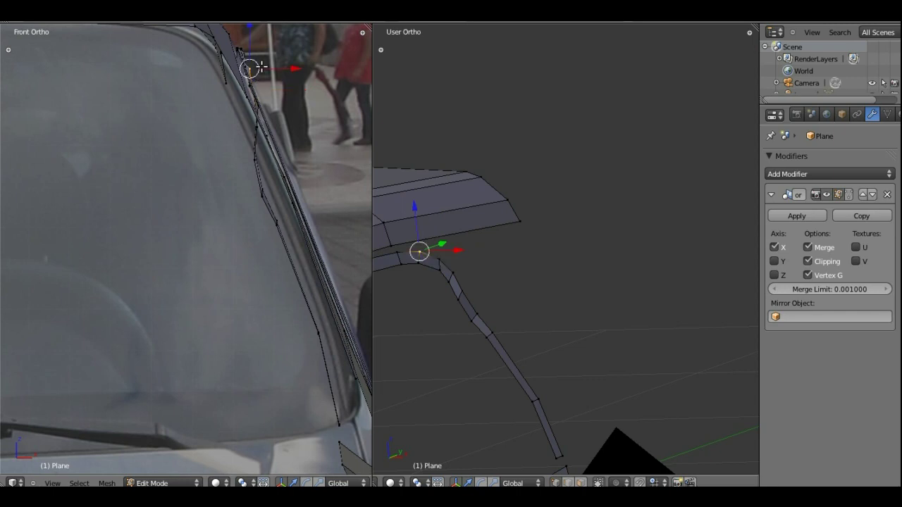
pyautogui.press('g')
pyautogui.press('x')
pyautogui.click(277, 68)
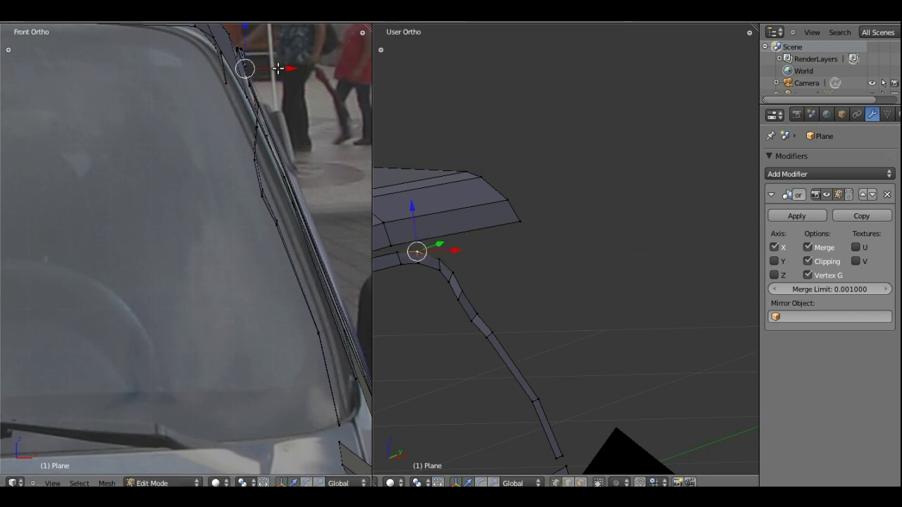
# - Fine-tune the roof-corner vertex along X to -0.0077 so it sits on the windshield corner
pyautogui.rightClick(239, 48)
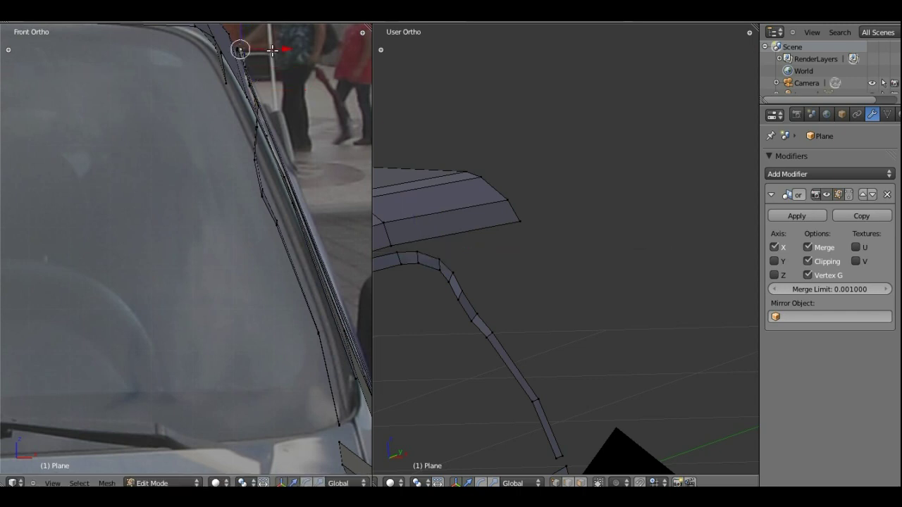
pyautogui.press('g')
pyautogui.press('x')
pyautogui.click(264, 49)
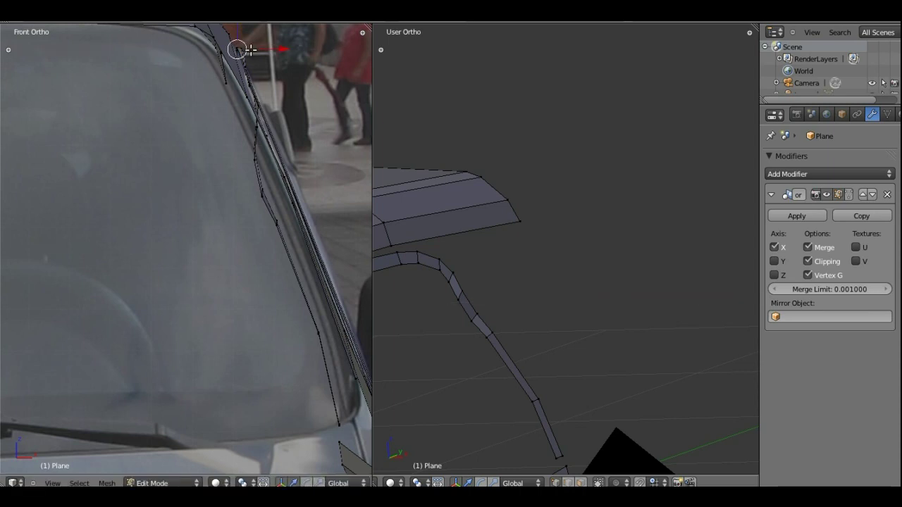
pyautogui.press('g')
pyautogui.press('x')
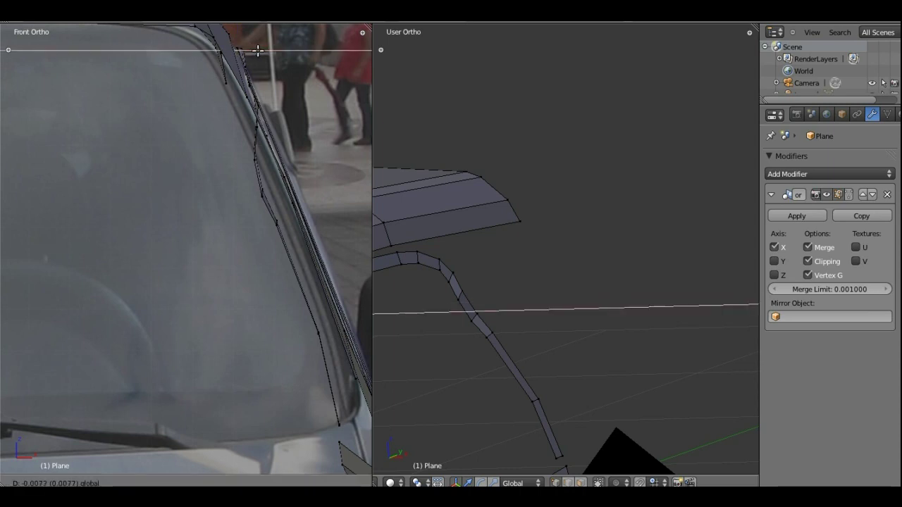
pyautogui.click(249, 48)
pyautogui.press('g')
pyautogui.press('x')
pyautogui.click(260, 46)
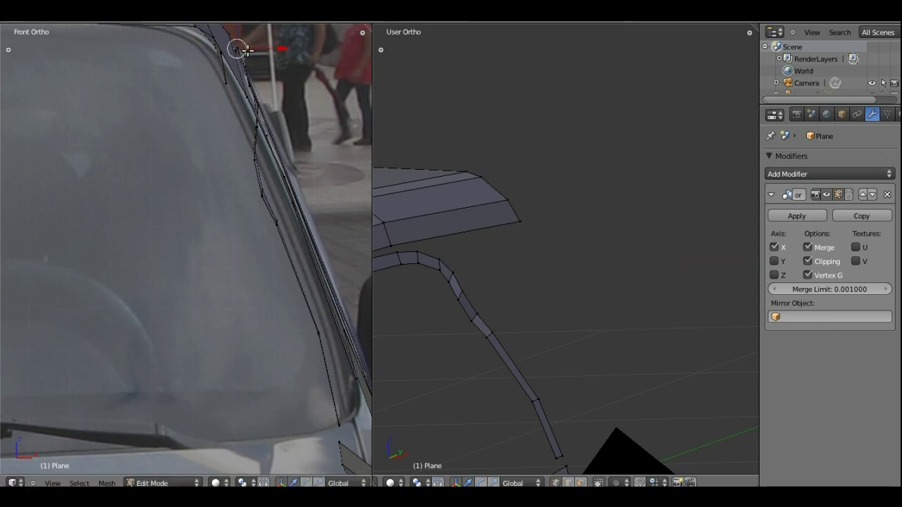
pyautogui.press('g')
pyautogui.press('x')
pyautogui.click(265, 49)
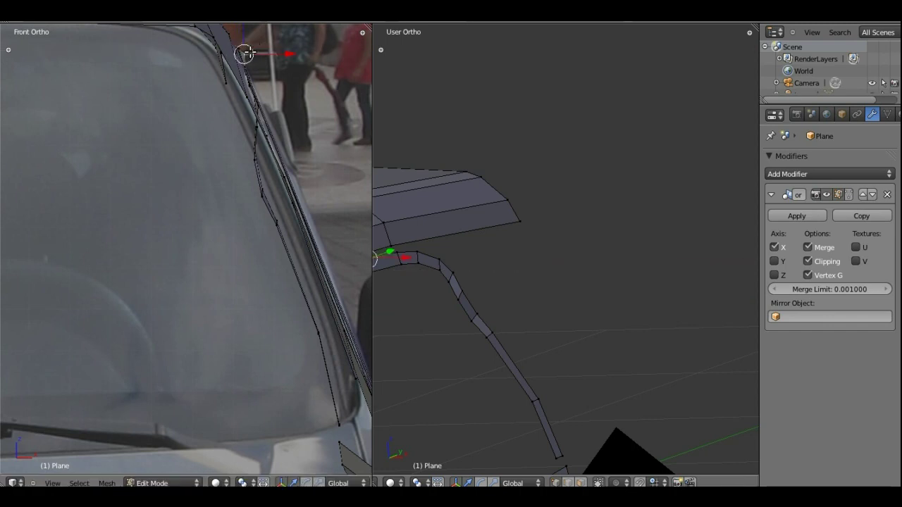
pyautogui.press('g')
pyautogui.press('x')
pyautogui.click(275, 67)
# - Zoom out, orbit the side view, and shift an upper A-pillar vertex along X onto the windshield edge
pyautogui.scroll(-3, 275, 67)
pyautogui.scroll(-2, 275, 67)
pyautogui.moveTo(406, 265)
pyautogui.mouseDown(button='middle')
pyautogui.moveTo(499, 288)
pyautogui.moveTo(512, 254)
pyautogui.moveTo(413, 280)
pyautogui.moveTo(628, 234)
pyautogui.mouseUp(button='middle')
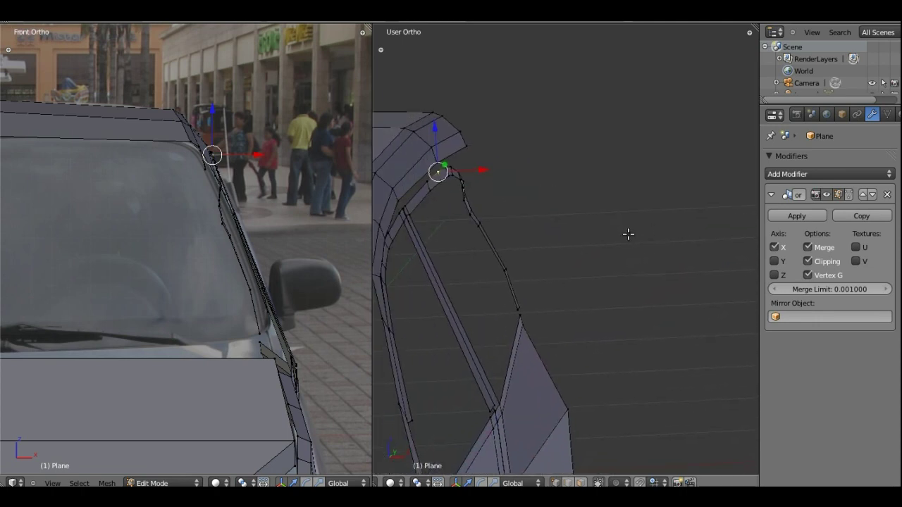
pyautogui.rightClick(462, 198)
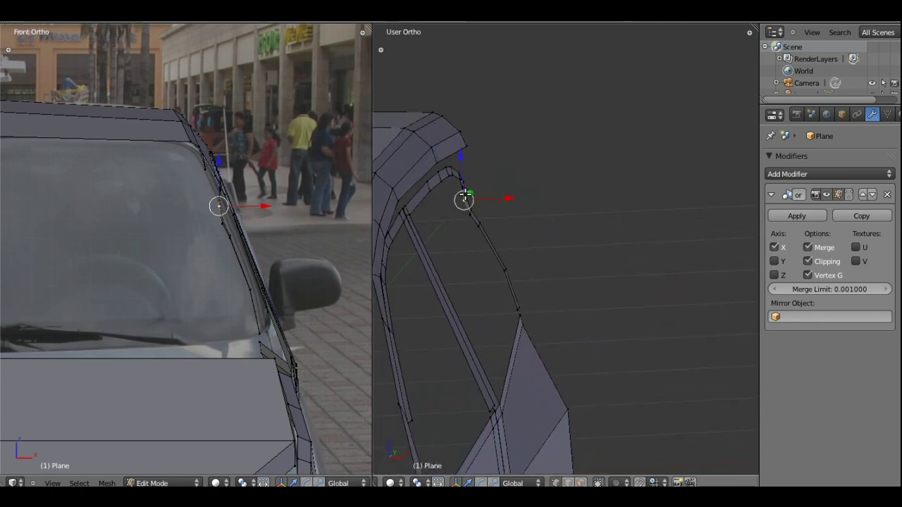
pyautogui.press('g')
pyautogui.press('x')
pyautogui.click(508, 193)
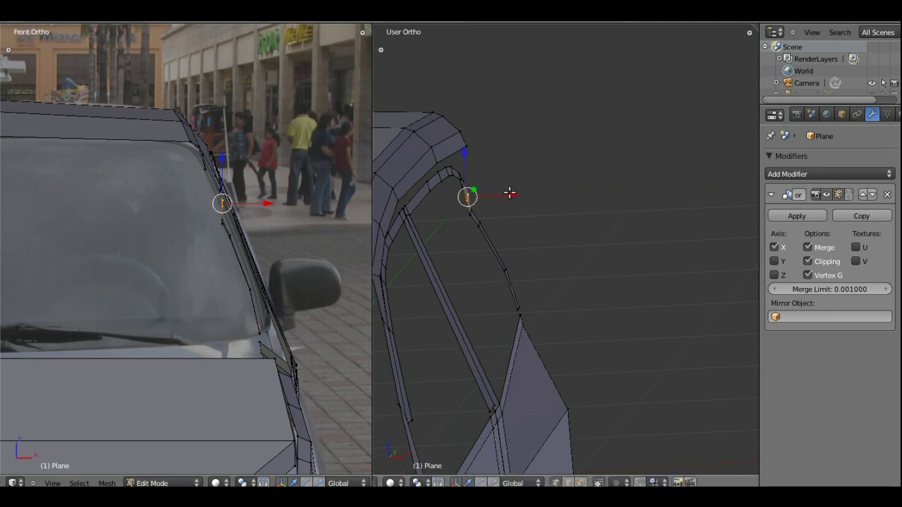
# - Undo that move and nudge the next pillar vertex slightly right along X
pyautogui.hotkey('ctrl', 'z')
pyautogui.press('g')
pyautogui.press('x')
pyautogui.click(495, 208)
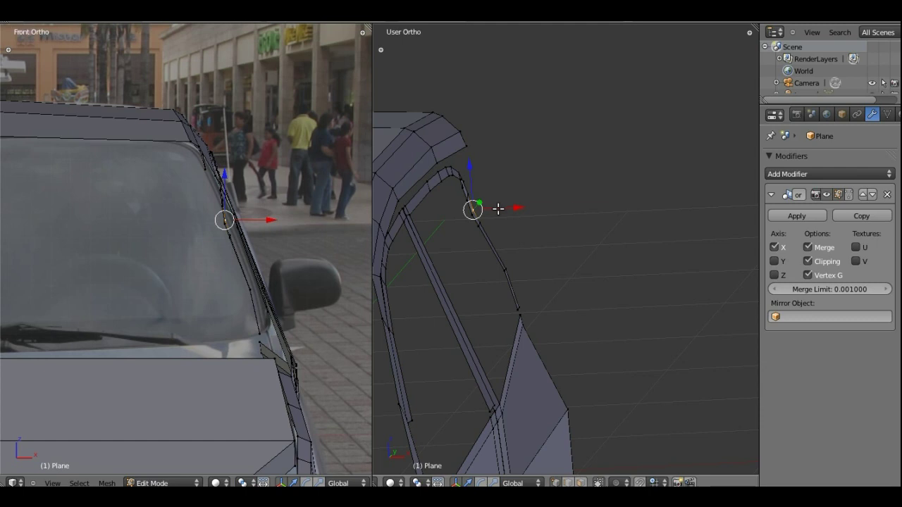
pyautogui.press('g')
pyautogui.press('x')
pyautogui.click(497, 209)
# - Reframe on the pillar and move the vertex near the roof corner slightly left along X
pyautogui.moveTo(489, 232)
pyautogui.mouseDown(button='middle')
pyautogui.moveTo(397, 258)
pyautogui.moveTo(502, 246)
pyautogui.mouseUp(button='middle')
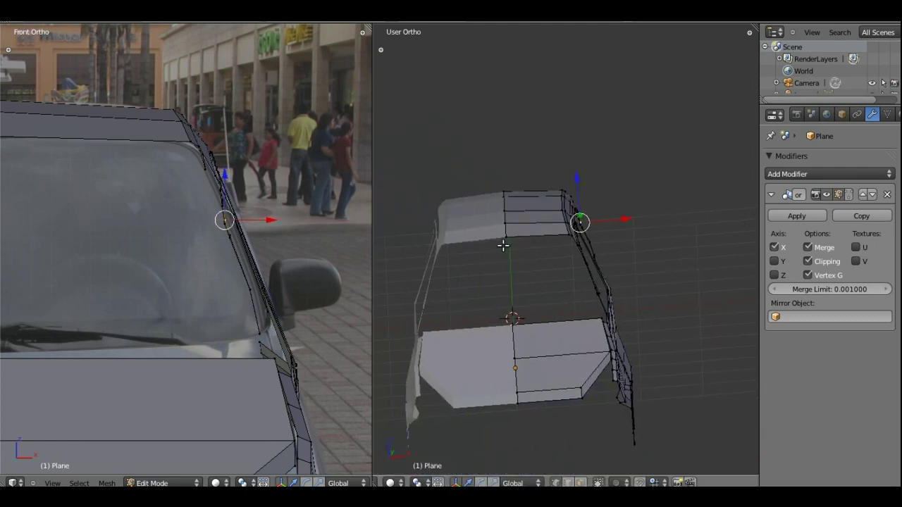
pyautogui.scroll(6, 497, 240)
pyautogui.keyDown('shift'); pyautogui.moveTo(610, 202); pyautogui.dragTo(515, 335, button='middle'); pyautogui.keyUp('shift')
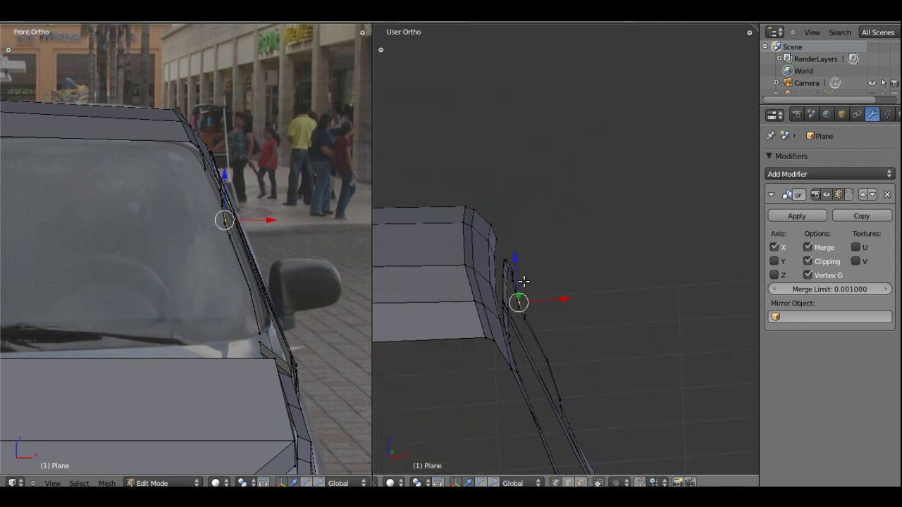
pyautogui.press('a')
pyautogui.press('b')
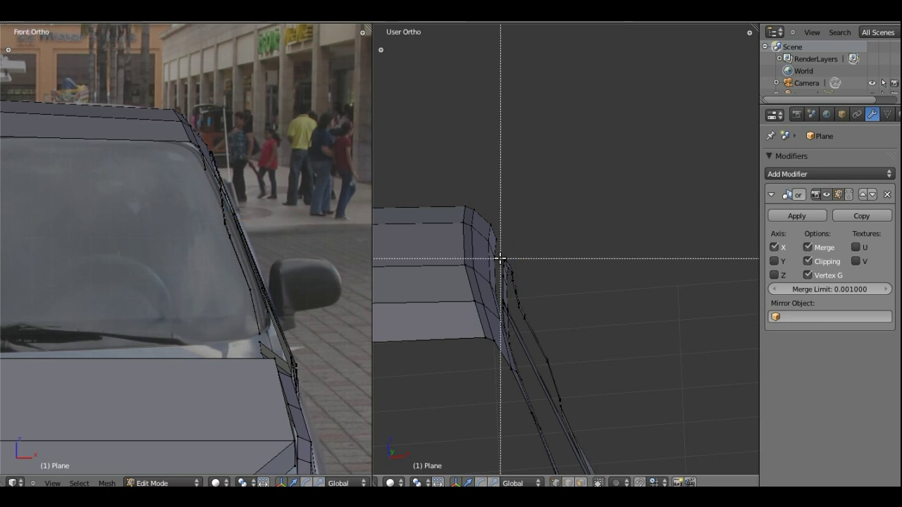
pyautogui.moveTo(501, 259); pyautogui.dragTo(523, 276)
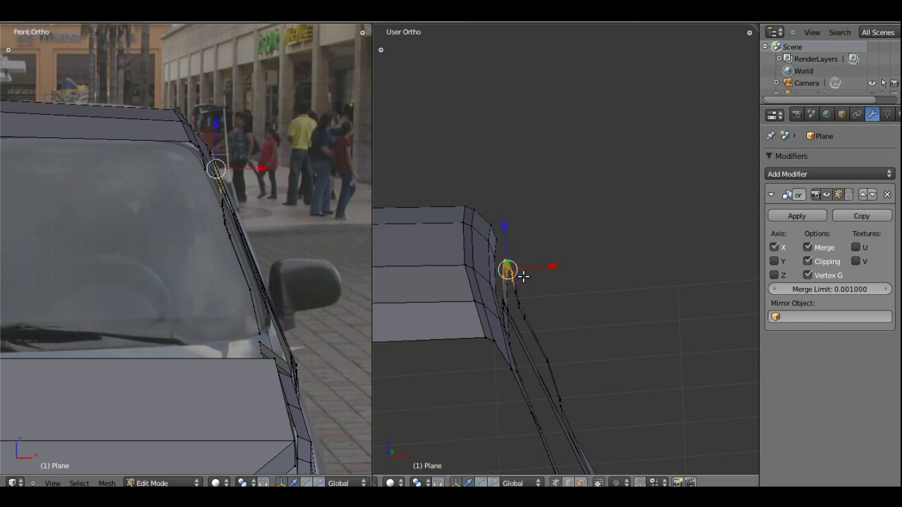
pyautogui.press('g')
pyautogui.press('x')
pyautogui.click(536, 265)
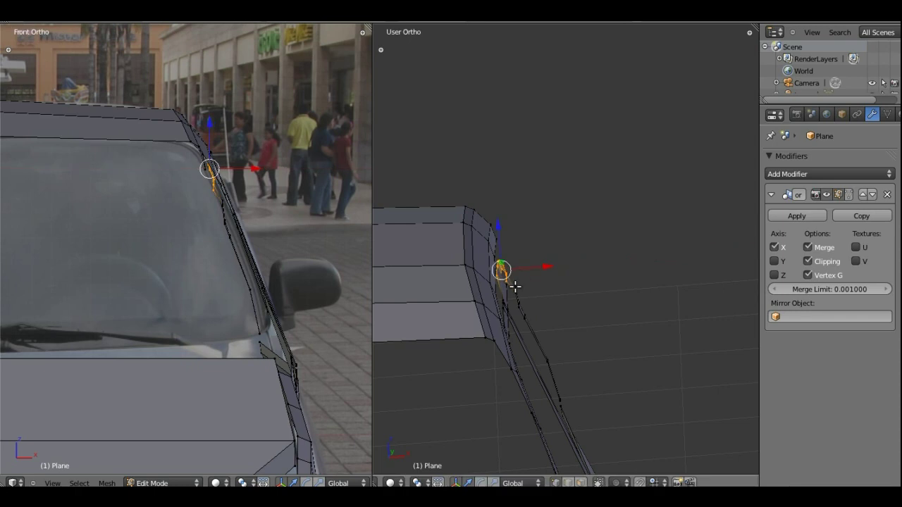
# - Turn on Proportional Editing and move the vertex below along X with smooth falloff
pyautogui.rightClick(504, 302)
pyautogui.press('g')
pyautogui.press('g')
pyautogui.press('g')
pyautogui.press('g')
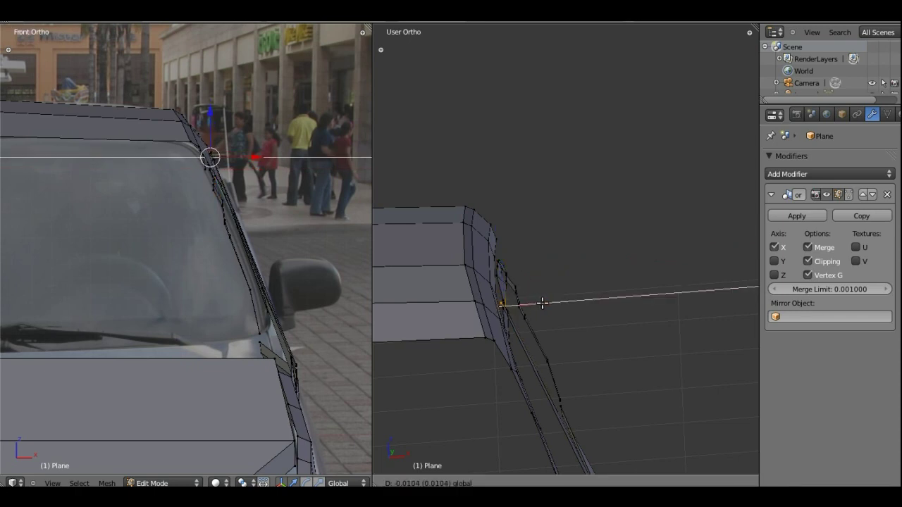
pyautogui.click(542, 303)
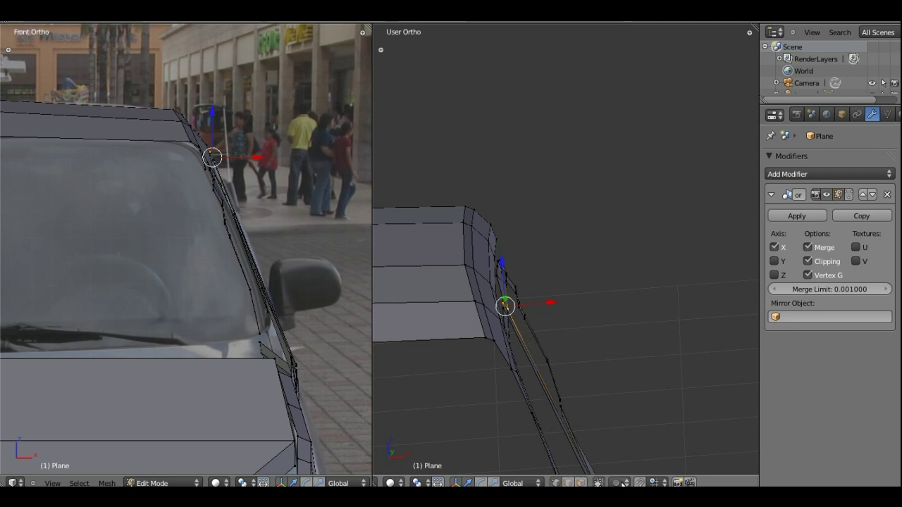
pyautogui.click(622, 484)
pyautogui.click(626, 455)
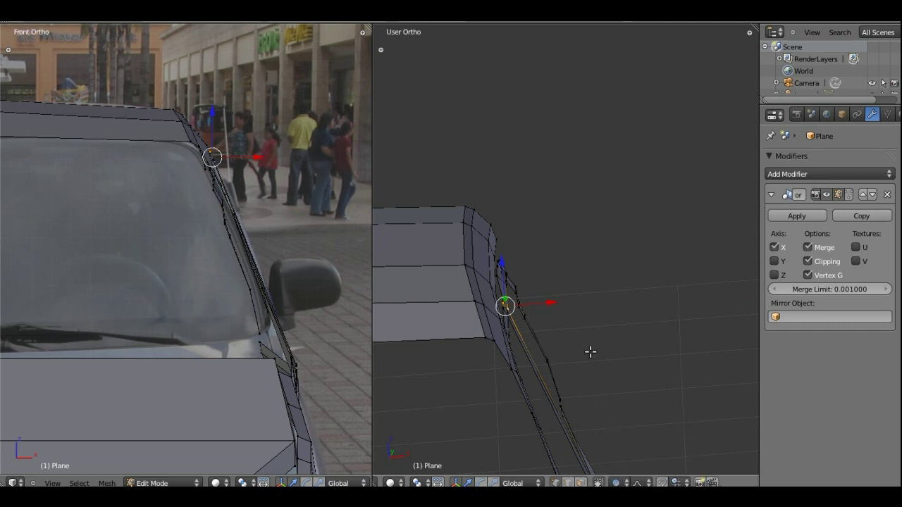
pyautogui.press('g')
pyautogui.press('x')
pyautogui.click(546, 302)
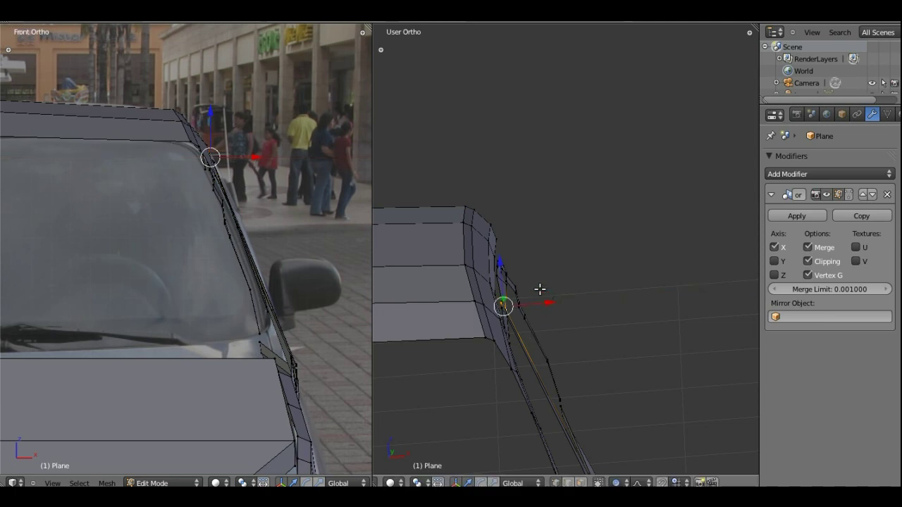
# - Proportionally move the next pillar vertex along X, then shift a lower vertex left
pyautogui.rightClick(516, 290)
pyautogui.press('g')
pyautogui.press('x')
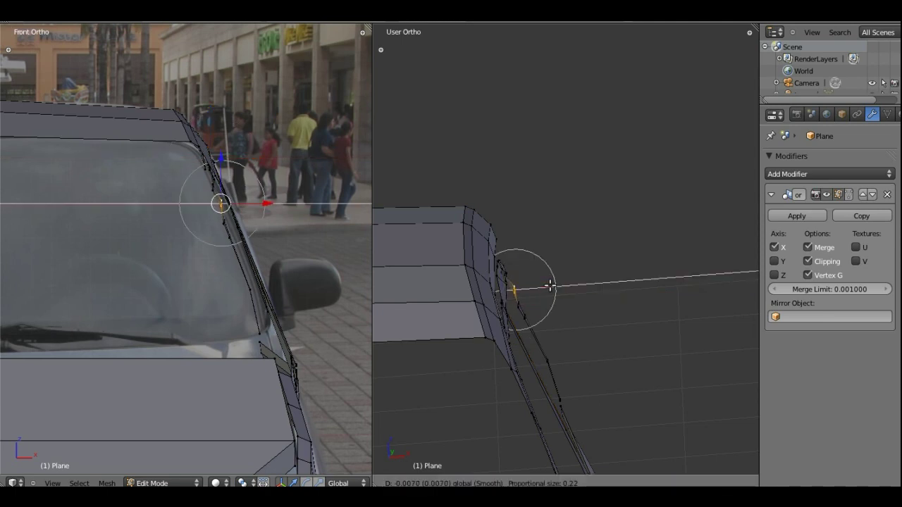
pyautogui.click(547, 287)
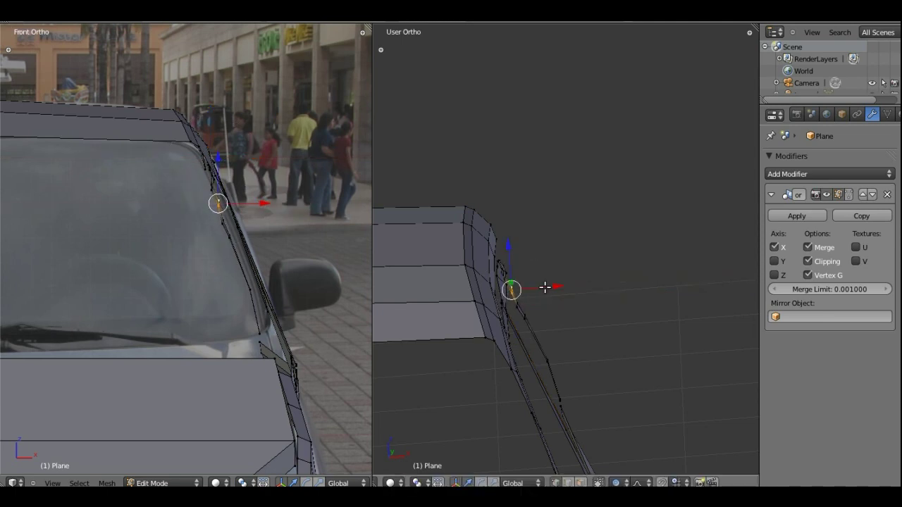
pyautogui.rightClick(522, 318)
pyautogui.press('a')
pyautogui.rightClick(521, 315)
pyautogui.press('g')
pyautogui.press('x')
pyautogui.click(560, 320)
# - Shift the pillar vertex near the mirror left along X, then select a higher vertex
pyautogui.rightClick(548, 357)
pyautogui.press('a')
pyautogui.rightClick(546, 359)
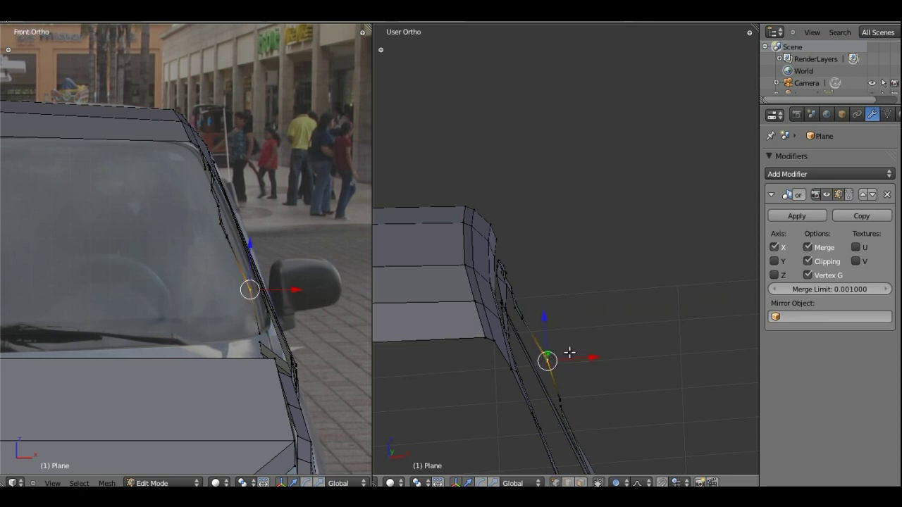
pyautogui.press('g')
pyautogui.press('x')
pyautogui.click(576, 351)
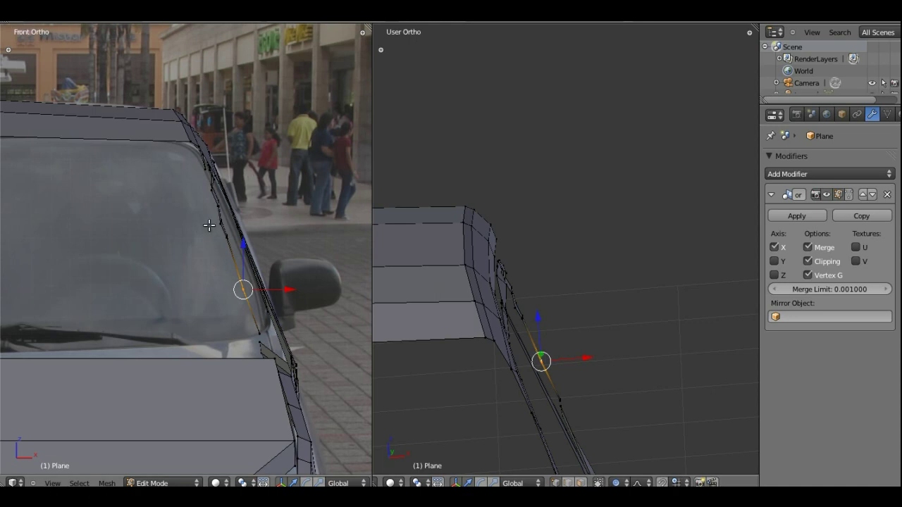
pyautogui.rightClick(218, 224)
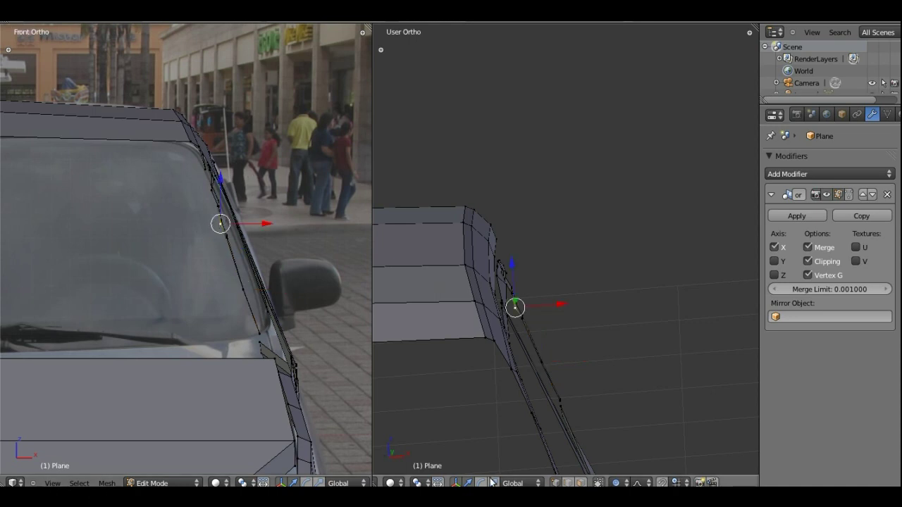
# - Turn Proportional Editing off and nudge the upper windshield-edge pillar vertex right along X
pyautogui.click(624, 484)
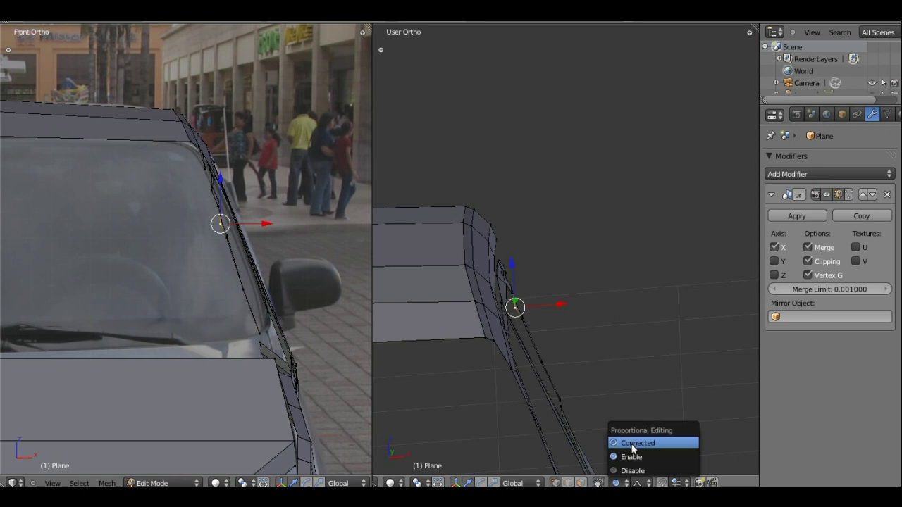
pyautogui.click(628, 468)
pyautogui.press('g')
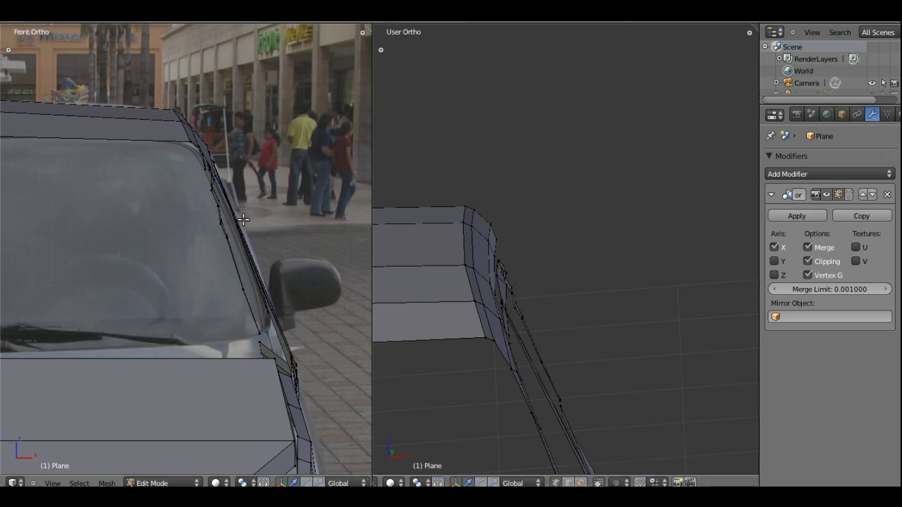
pyautogui.press('b')
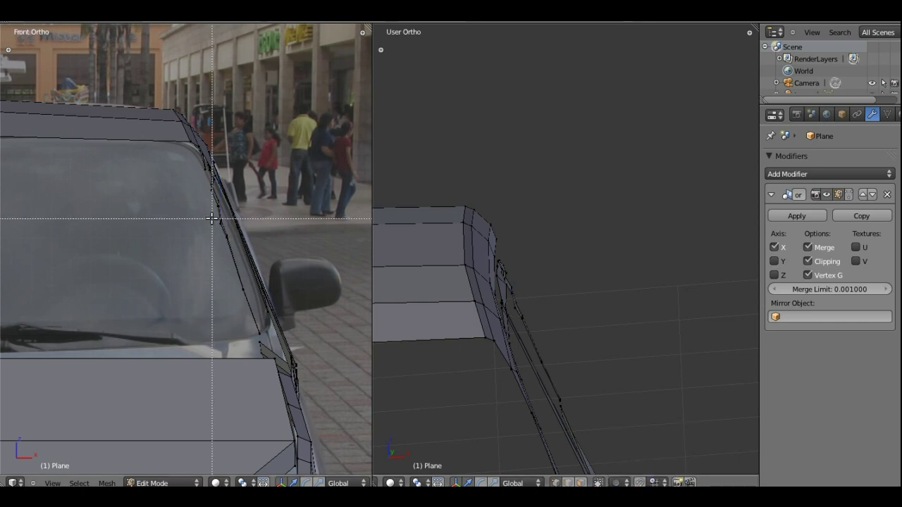
pyautogui.moveTo(212, 218); pyautogui.dragTo(231, 233)
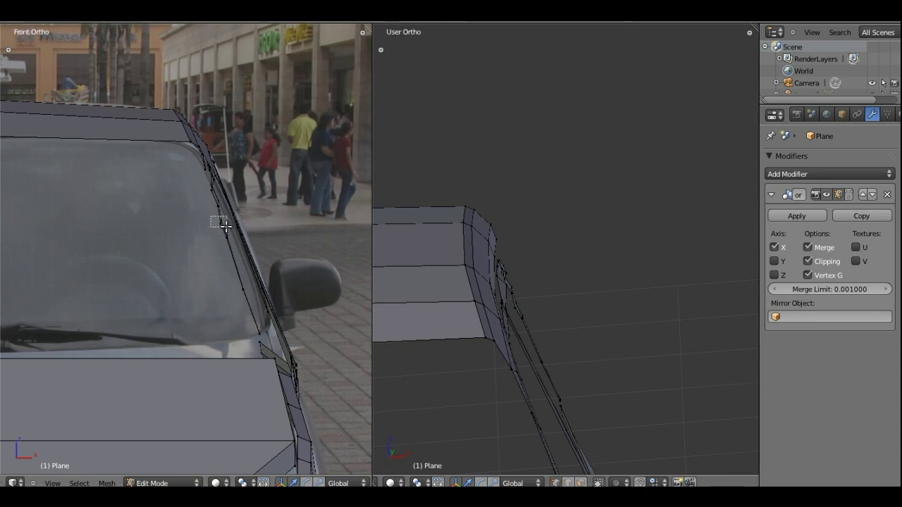
pyautogui.press('g')
pyautogui.press('x')
pyautogui.click(251, 224)
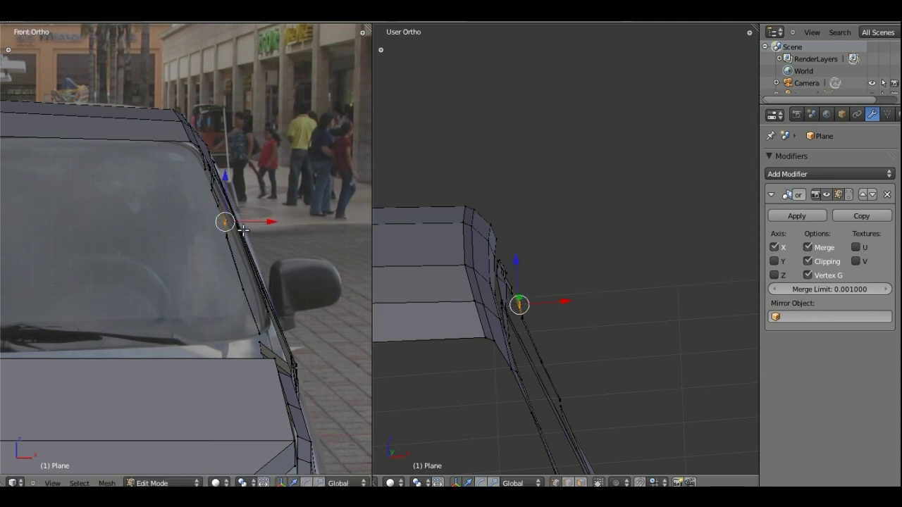
# - Move the next pillar vertex down slightly sideways along X
pyautogui.rightClick(228, 238)
pyautogui.press('a')
pyautogui.press('b')
pyautogui.moveTo(215, 227); pyautogui.dragTo(241, 239)
pyautogui.press('g')
pyautogui.press('x')
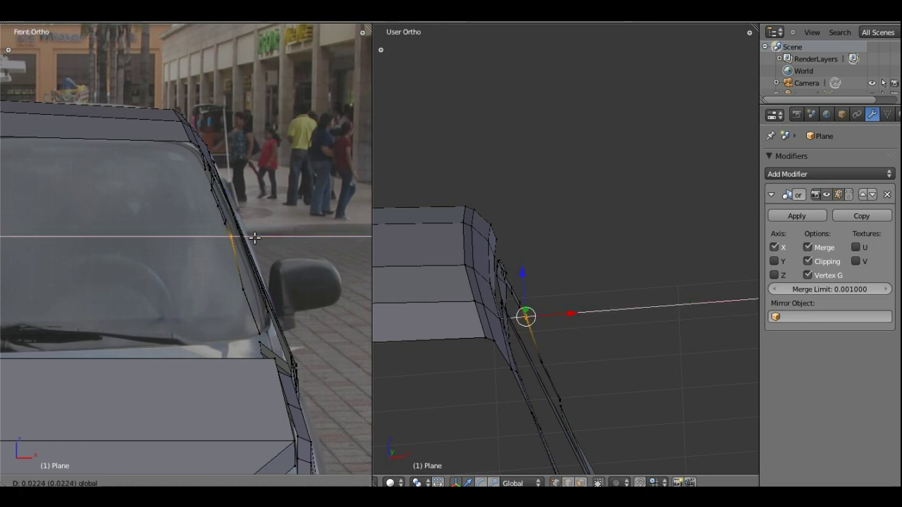
pyautogui.click(256, 238)
# - Try moving another pillar-edge vertex, cancelling and undoing the change
pyautogui.press('a')
pyautogui.press('b')
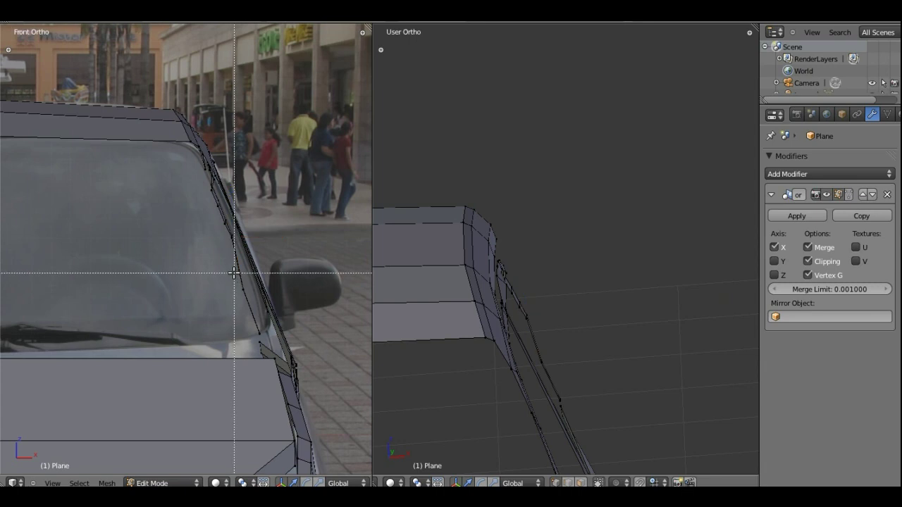
pyautogui.moveTo(234, 272); pyautogui.dragTo(257, 299)
pyautogui.press('g')
pyautogui.press('x')
pyautogui.press('Escape')
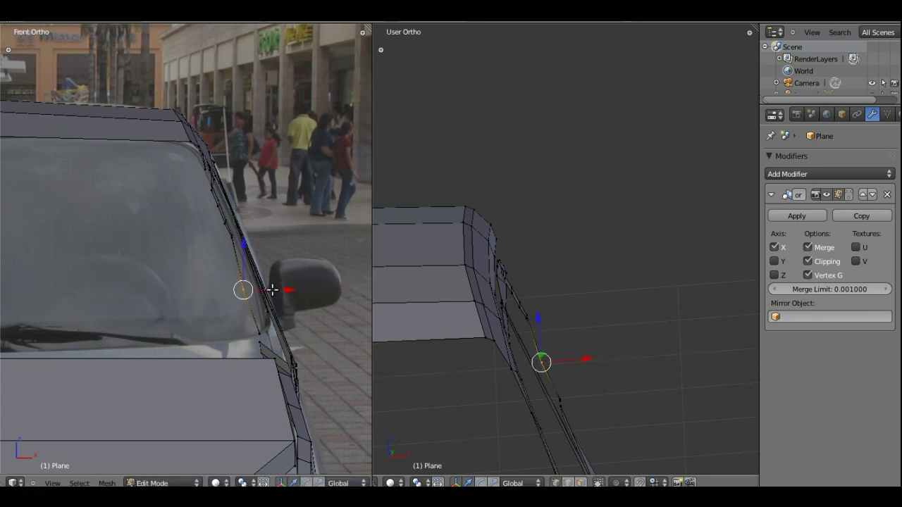
pyautogui.press('b')
pyautogui.press('Escape')
pyautogui.moveTo(287, 289); pyautogui.dragTo(294, 289)
pyautogui.hotkey('ctrl', 'z')
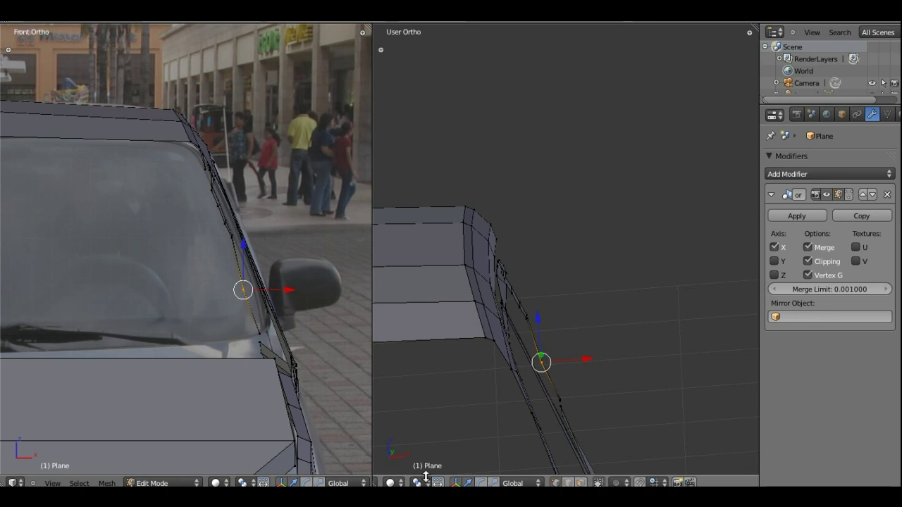
# - Move the short edge along the pillar sideways along X
pyautogui.moveTo(294, 483); pyautogui.dragTo(122, 477, button='middle')
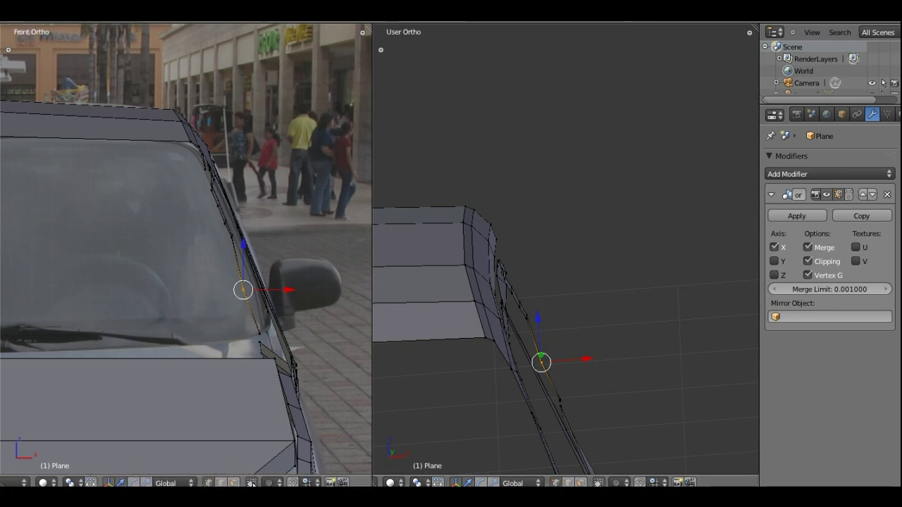
pyautogui.press('b')
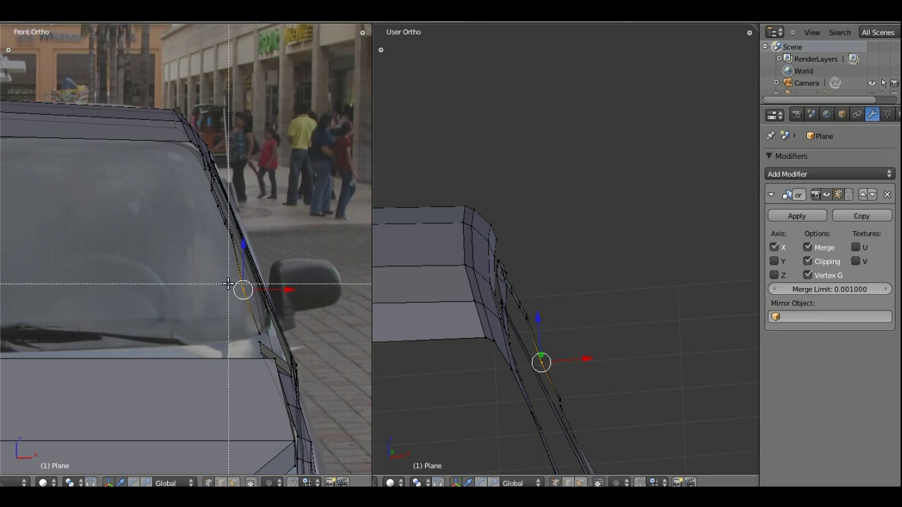
pyautogui.moveTo(228, 283); pyautogui.dragTo(259, 305)
pyautogui.press('g')
pyautogui.press('x')
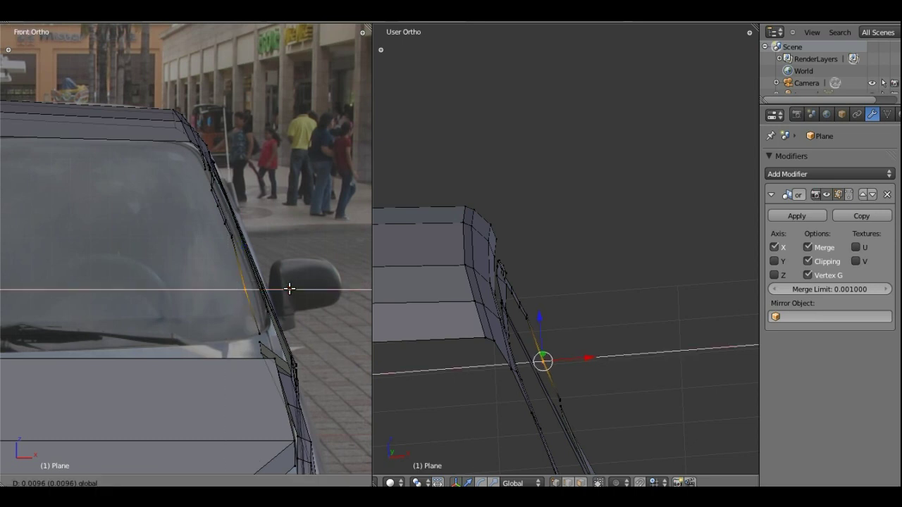
pyautogui.click(297, 288)
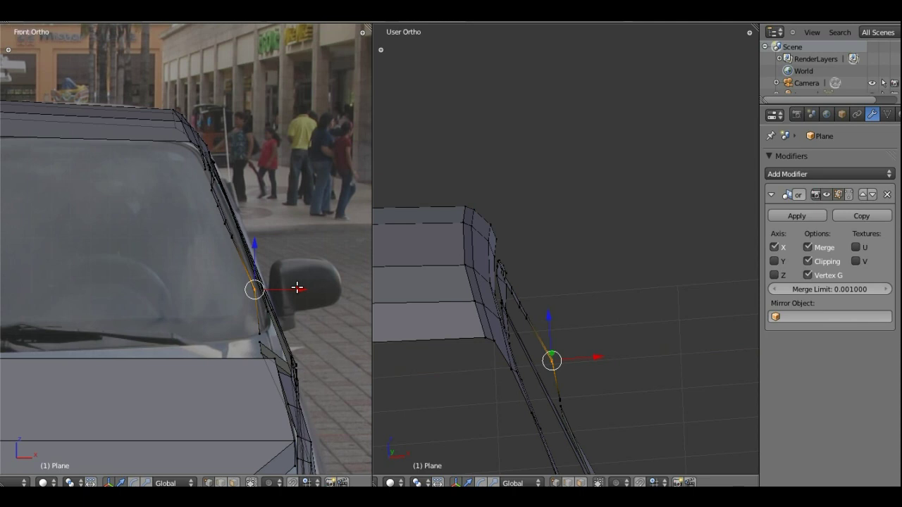
# - Shift the upper windshield-edge vertex slightly right along X
pyautogui.press('a')
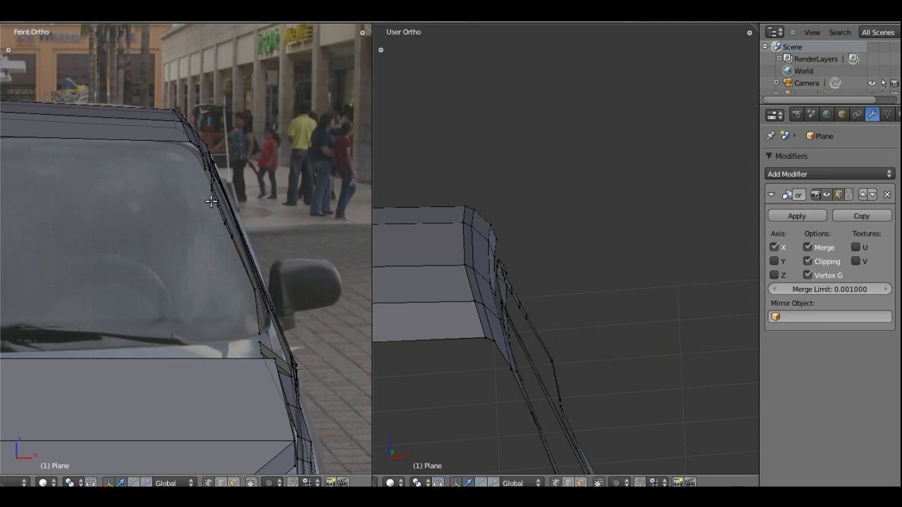
pyautogui.rightClick(211, 185)
pyautogui.press('g')
pyautogui.press('x')
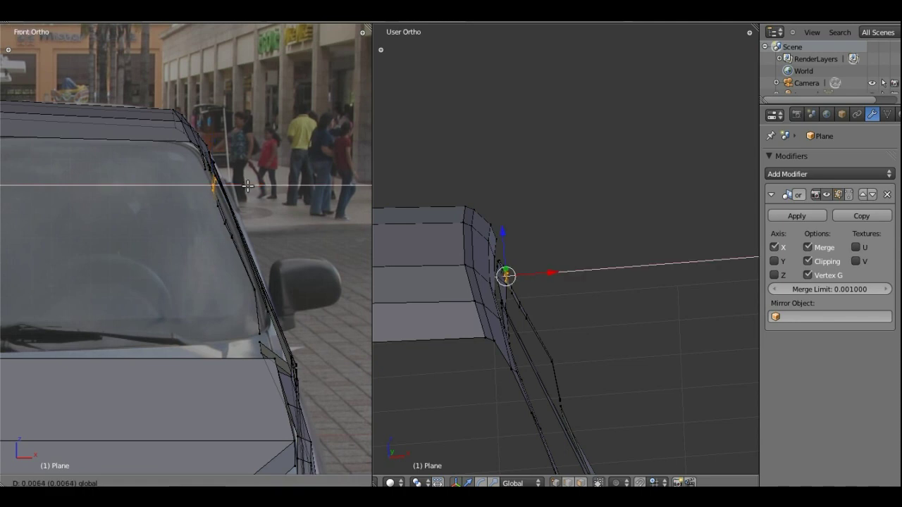
pyautogui.rightClick(243, 187)
pyautogui.rightClick(210, 187)
pyautogui.rightClick(211, 185)
pyautogui.press('g')
pyautogui.press('x')
pyautogui.click(235, 194)
# - Move the lower windshield-edge vertices sideways along X, the last two together
pyautogui.rightClick(222, 205)
pyautogui.press('g')
pyautogui.press('x')
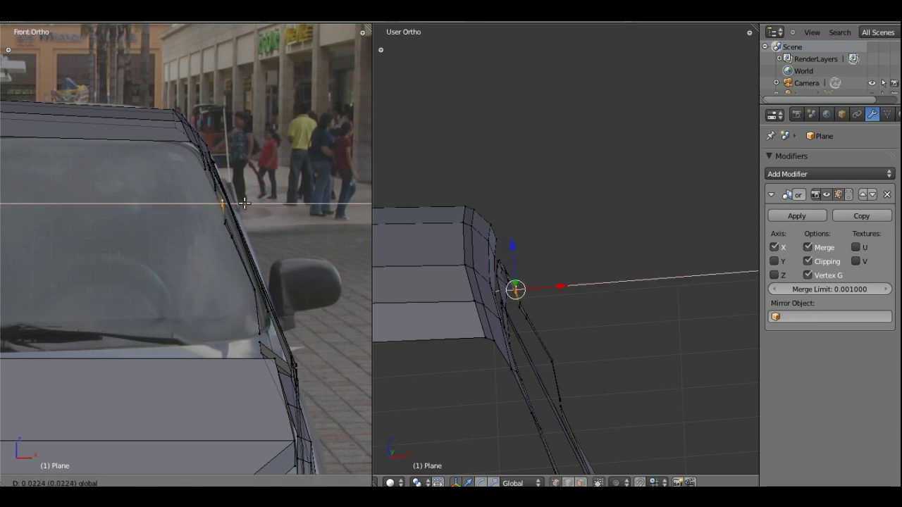
pyautogui.click(245, 205)
pyautogui.rightClick(243, 223)
pyautogui.press('g')
pyautogui.press('x')
pyautogui.click(244, 224)
pyautogui.rightClick(231, 238)
pyautogui.keyDown('shift'); pyautogui.rightClick(233, 236); pyautogui.keyUp('shift')
pyautogui.press('g')
pyautogui.press('x')
pyautogui.click(254, 235)
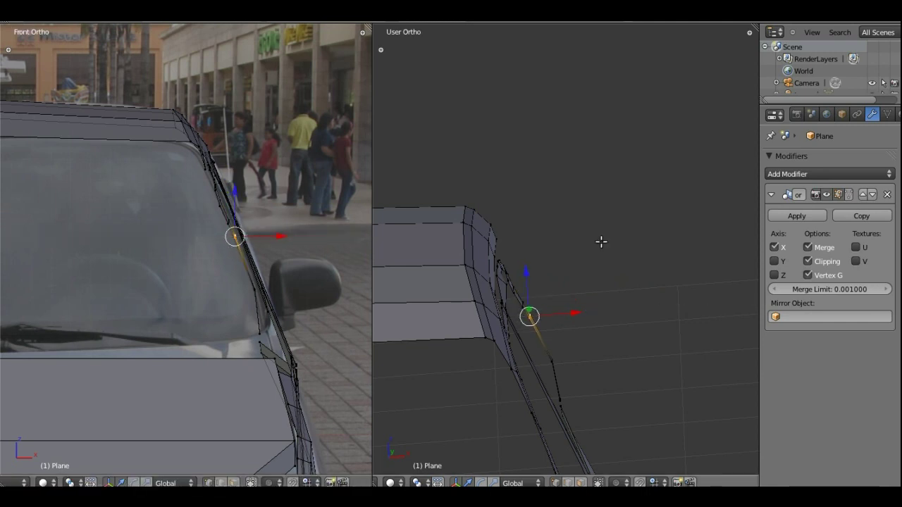
# - Shift the pillar-base vertex near the mirror -0.0135 along X and orbit to check
pyautogui.moveTo(602, 242); pyautogui.dragTo(584, 263, button='middle')
pyautogui.moveTo(491, 284)
pyautogui.mouseDown(button='middle')
pyautogui.moveTo(519, 298)
pyautogui.moveTo(455, 425)
pyautogui.mouseUp(button='middle')
pyautogui.rightClick(550, 363)
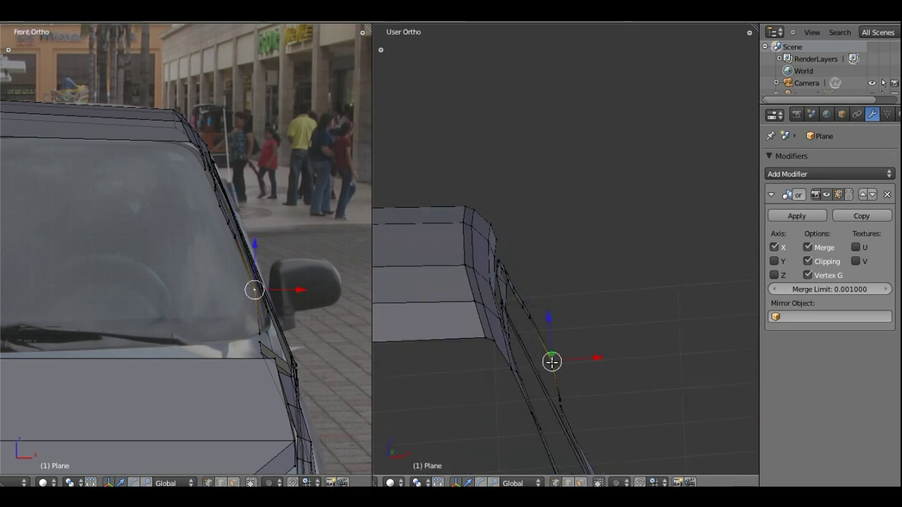
pyautogui.press('g')
pyautogui.press('x')
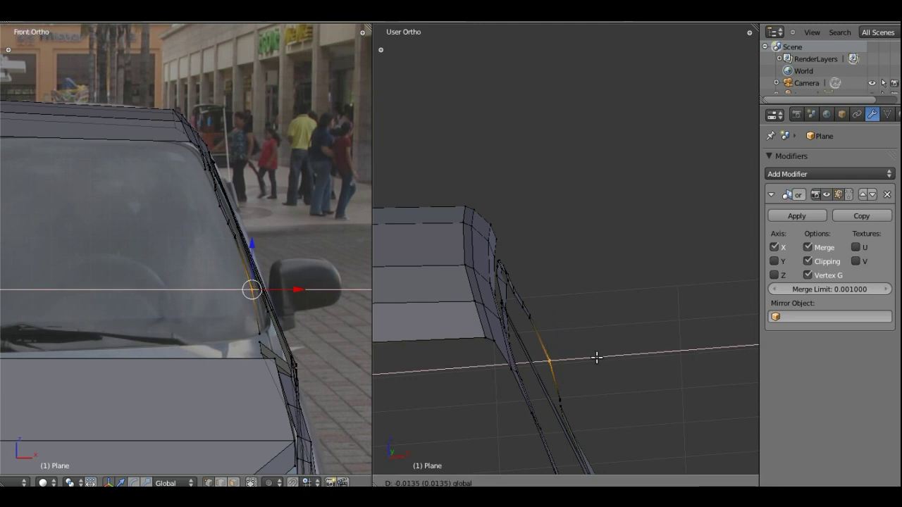
pyautogui.click(592, 359)
pyautogui.moveTo(576, 358)
pyautogui.mouseDown(button='middle')
pyautogui.moveTo(535, 358)
pyautogui.moveTo(506, 342)
pyautogui.moveTo(552, 319)
pyautogui.moveTo(649, 308)
pyautogui.moveTo(609, 284)
pyautogui.mouseUp(button='middle')
pyautogui.scroll(-3, 506, 342)
pyautogui.scroll(4, 624, 300)
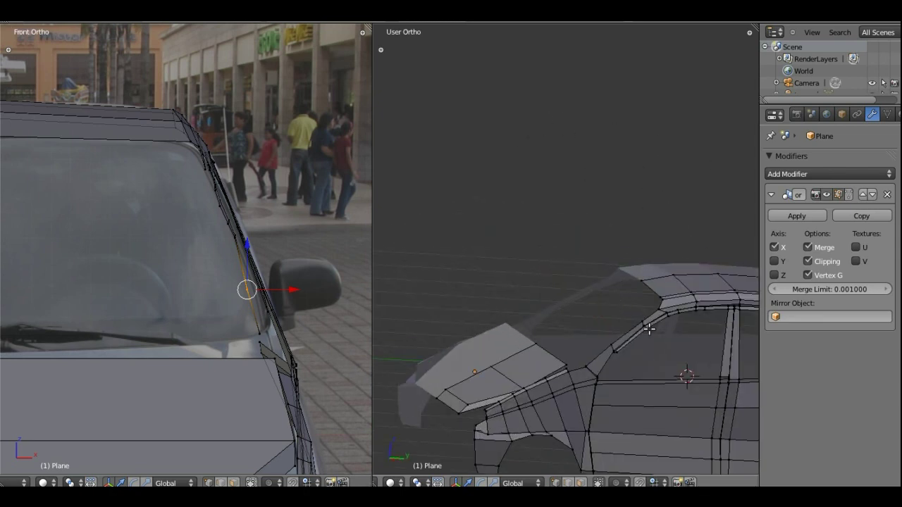
# - Switch the second view to Right Ortho and frame the whole car, hood and grille
pyautogui.press('KP_3')
pyautogui.scroll(2, 514, 212)
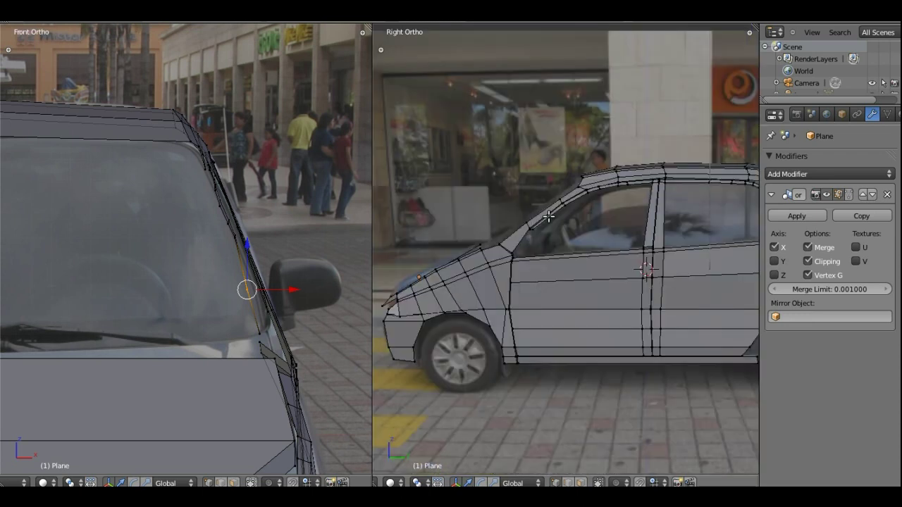
pyautogui.keyDown('shift'); pyautogui.moveTo(525, 233); pyautogui.dragTo(514, 187, button='middle'); pyautogui.keyUp('shift')
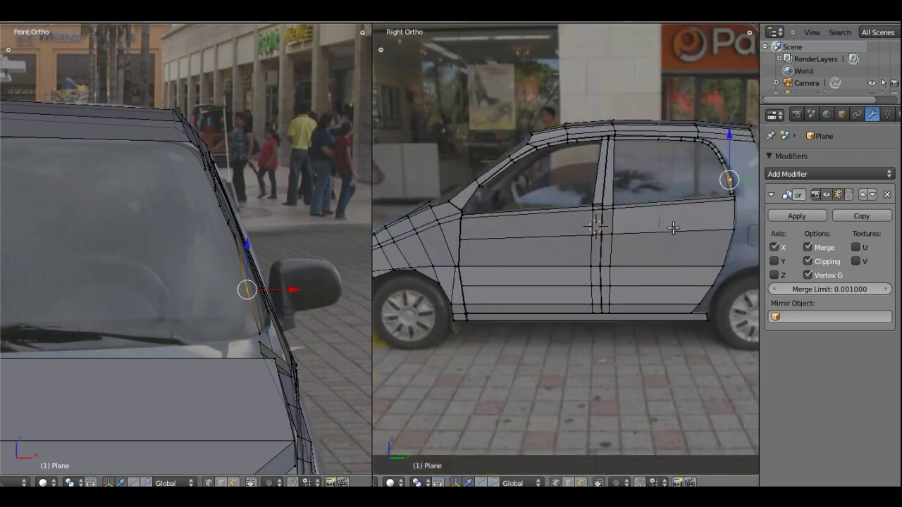
pyautogui.keyDown('shift'); pyautogui.moveTo(713, 235); pyautogui.dragTo(708, 232, button='middle'); pyautogui.keyUp('shift')
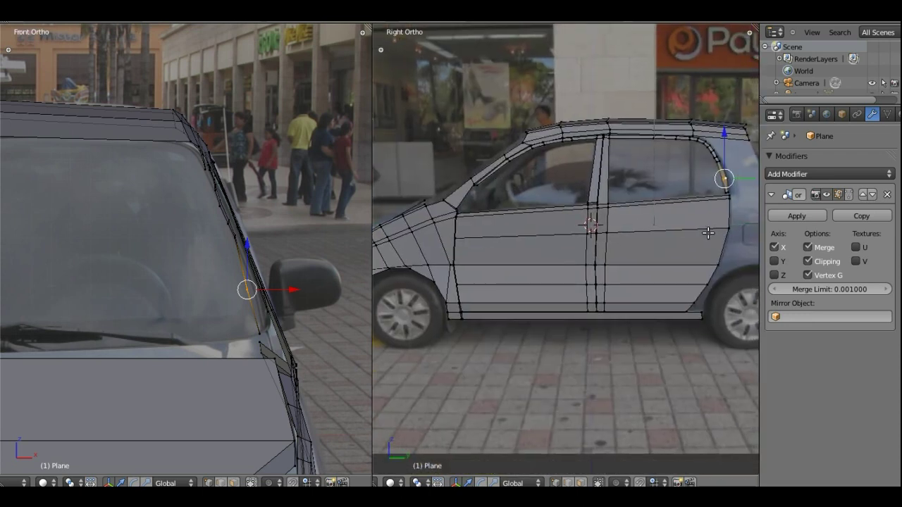
pyautogui.keyDown('shift'); pyautogui.moveTo(708, 233); pyautogui.dragTo(596, 231, button='middle'); pyautogui.keyUp('shift')
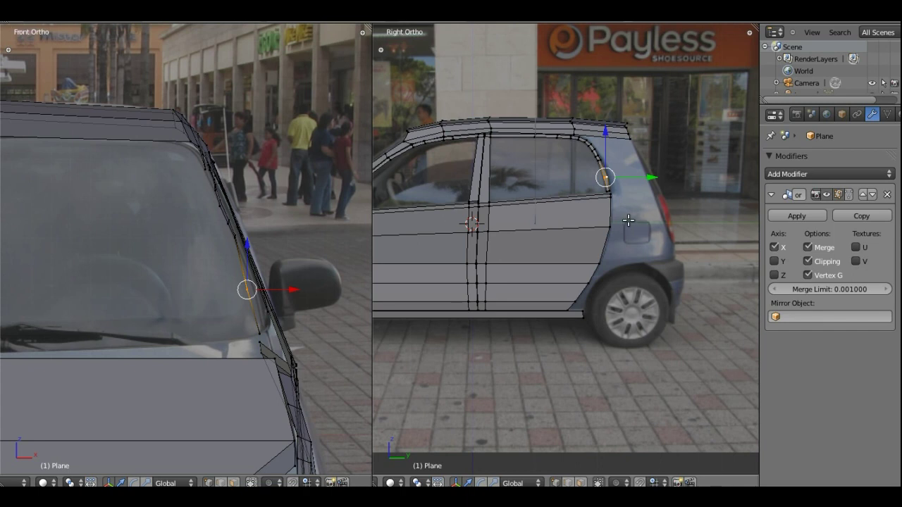
pyautogui.scroll(-3, 584, 232)
pyautogui.scroll(-2, 564, 236)
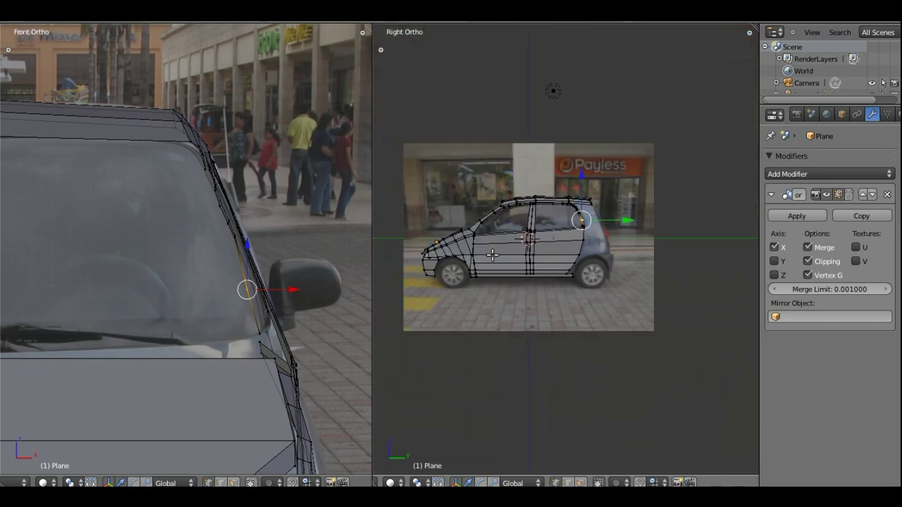
pyautogui.keyDown('shift'); pyautogui.moveTo(462, 270); pyautogui.dragTo(504, 275, button='middle'); pyautogui.keyUp('shift')
pyautogui.scroll(3, 497, 270)
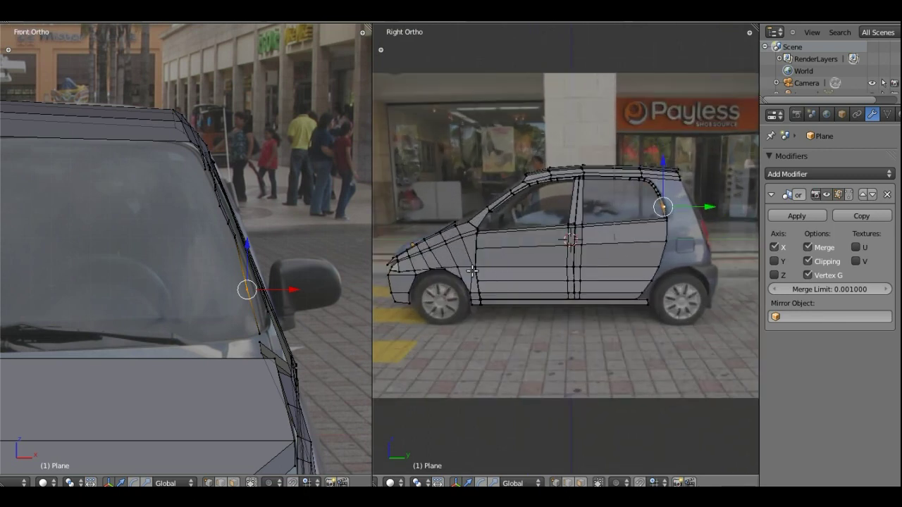
pyautogui.moveTo(170, 327)
pyautogui.keyDown('shift'); pyautogui.mouseDown(button='middle')
pyautogui.moveTo(205, 260)
pyautogui.moveTo(210, 173)
pyautogui.mouseUp(button='middle'); pyautogui.keyUp('shift')
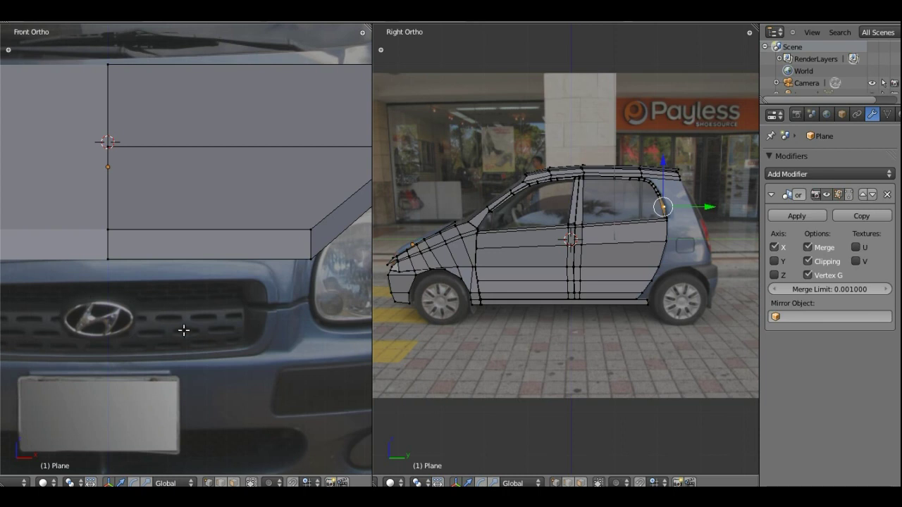
# - Pan and zoom the front view onto the headlight and body side edge
pyautogui.keyDown('shift'); pyautogui.moveTo(227, 321); pyautogui.dragTo(119, 304, button='middle'); pyautogui.keyUp('shift')
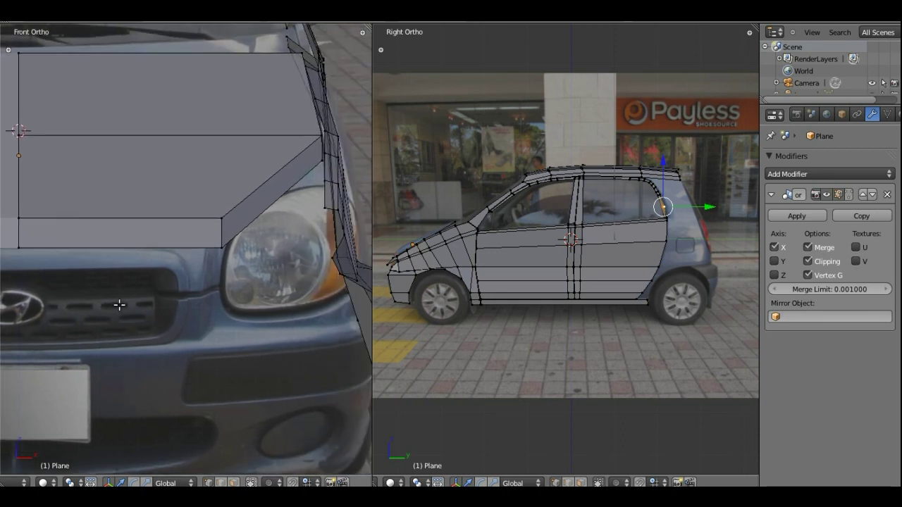
pyautogui.scroll(-1, 119, 304)
pyautogui.scroll(1, 270, 336)
pyautogui.scroll(2, 250, 347)
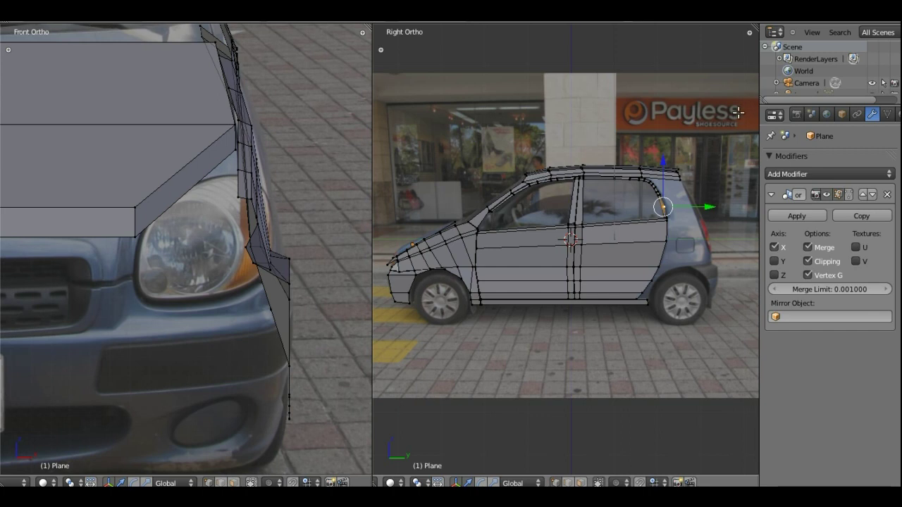
pyautogui.click(711, 27)
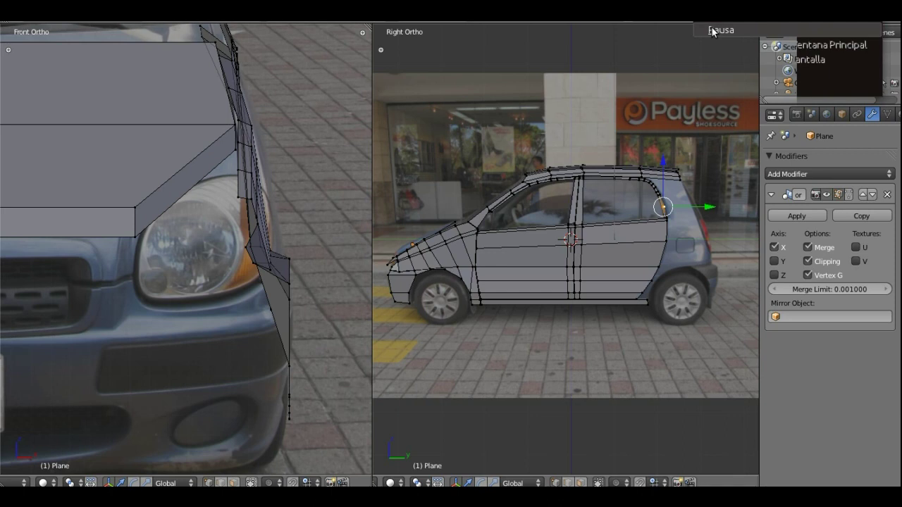